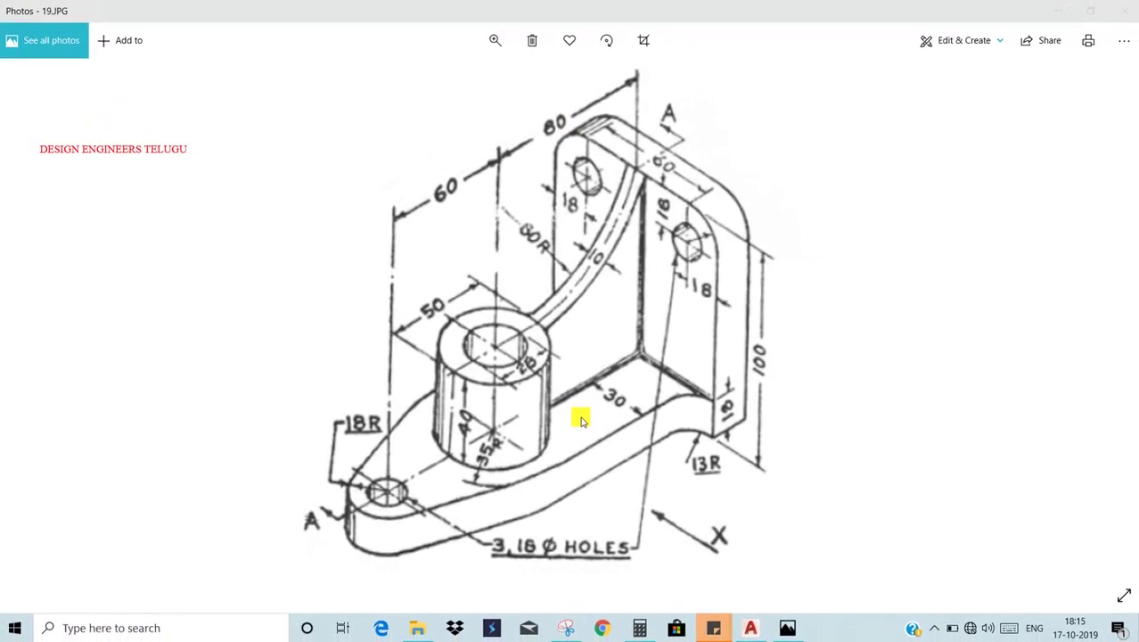
Bring the empty Drawing1 to the front and switch to the top view
click(753, 629)
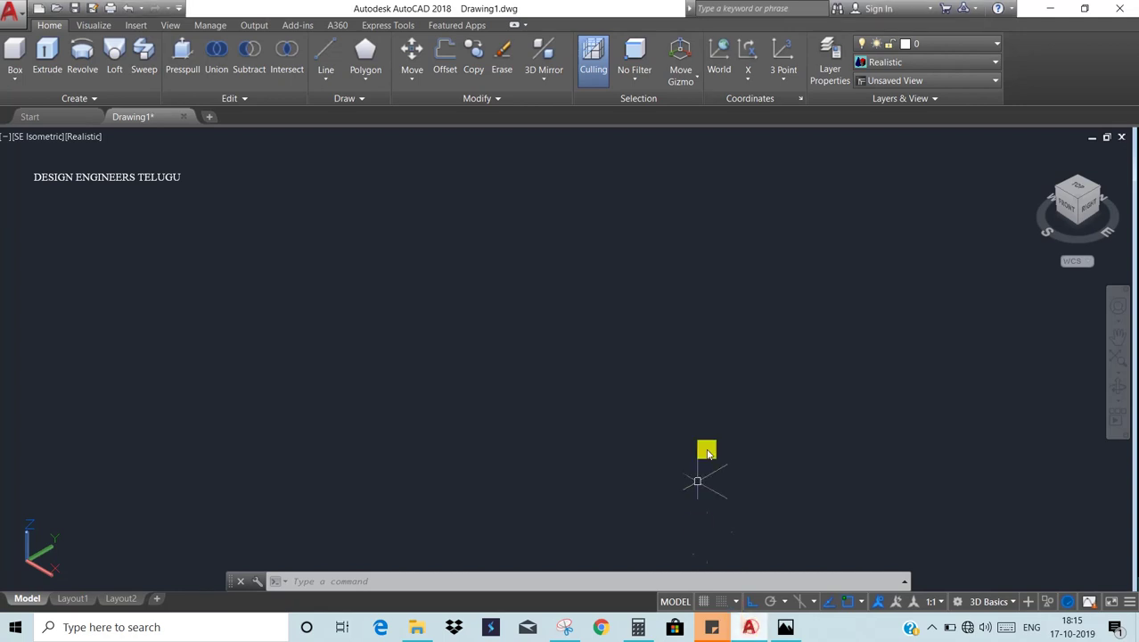
click(803, 415)
click(660, 335)
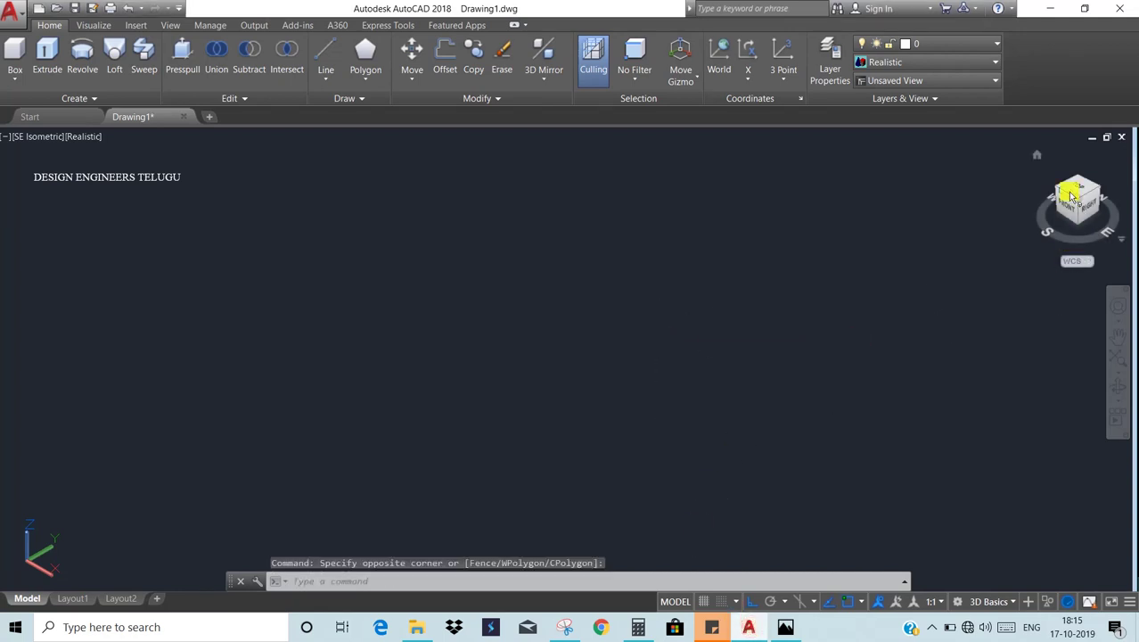
click(1078, 186)
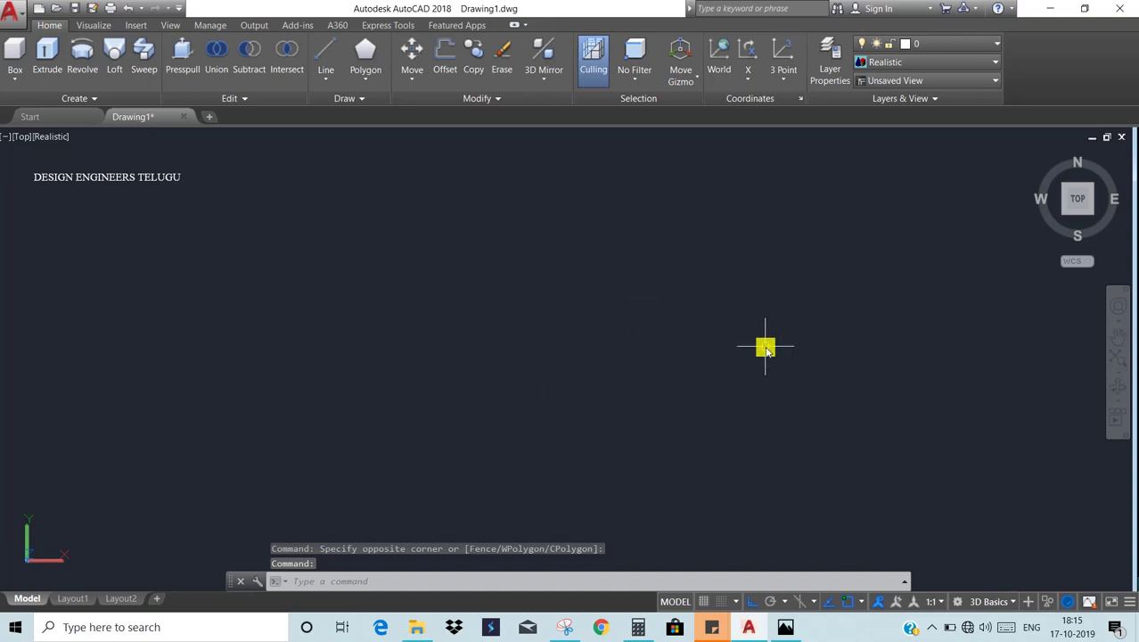
Draw a 70 by 80 rectangle with REC from a picked first corner
text(RE)
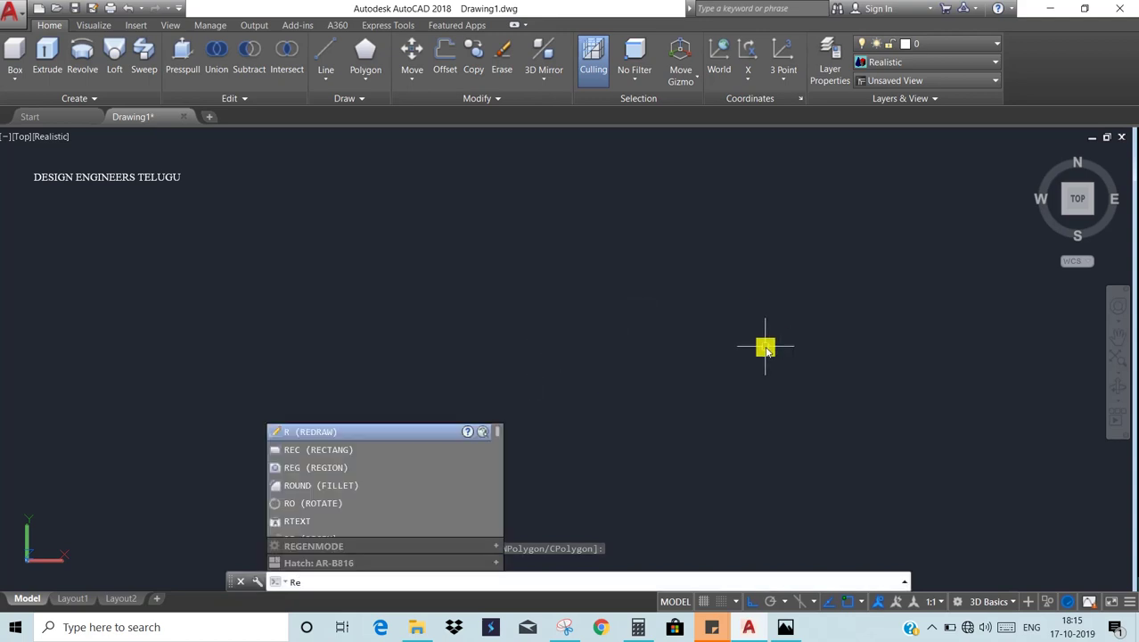
text(c)
key(Return)
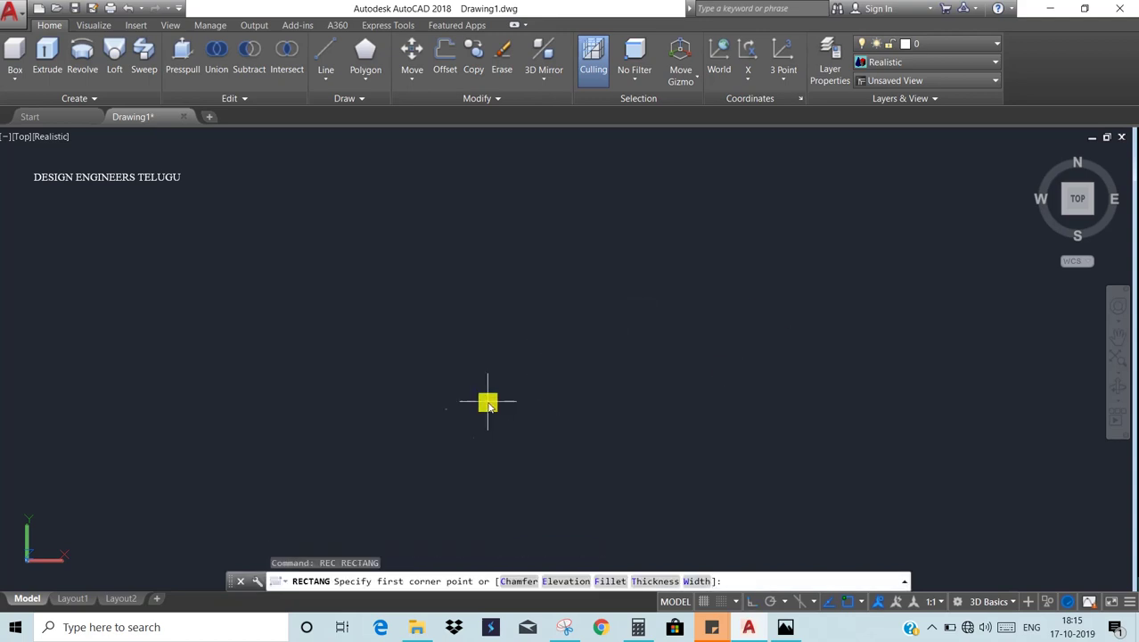
click(481, 423)
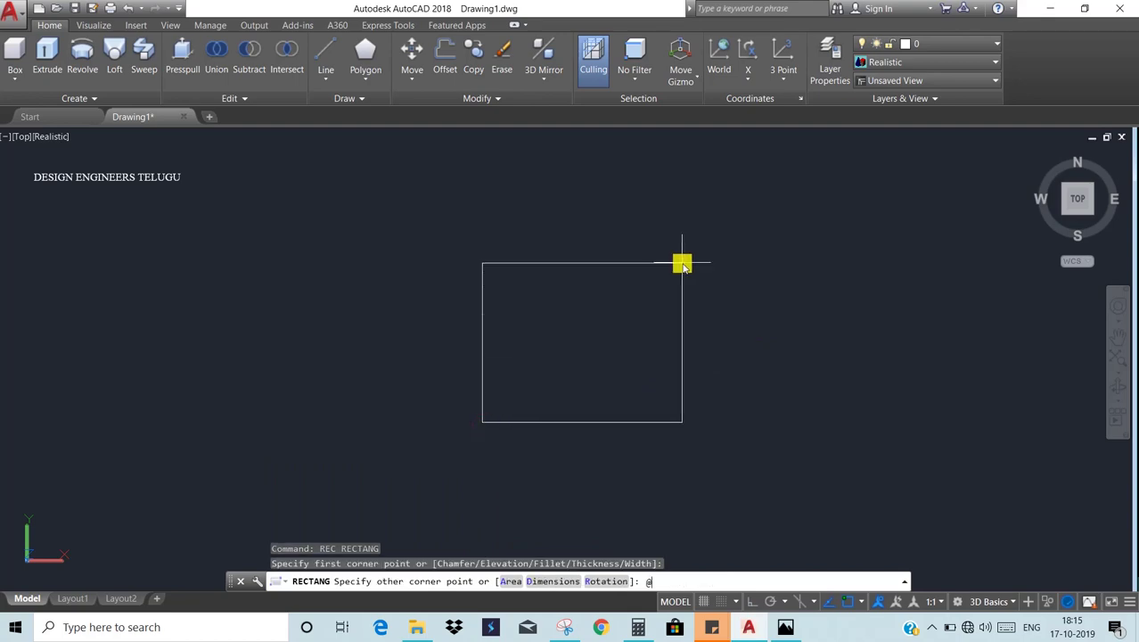
key(alt+Tab)
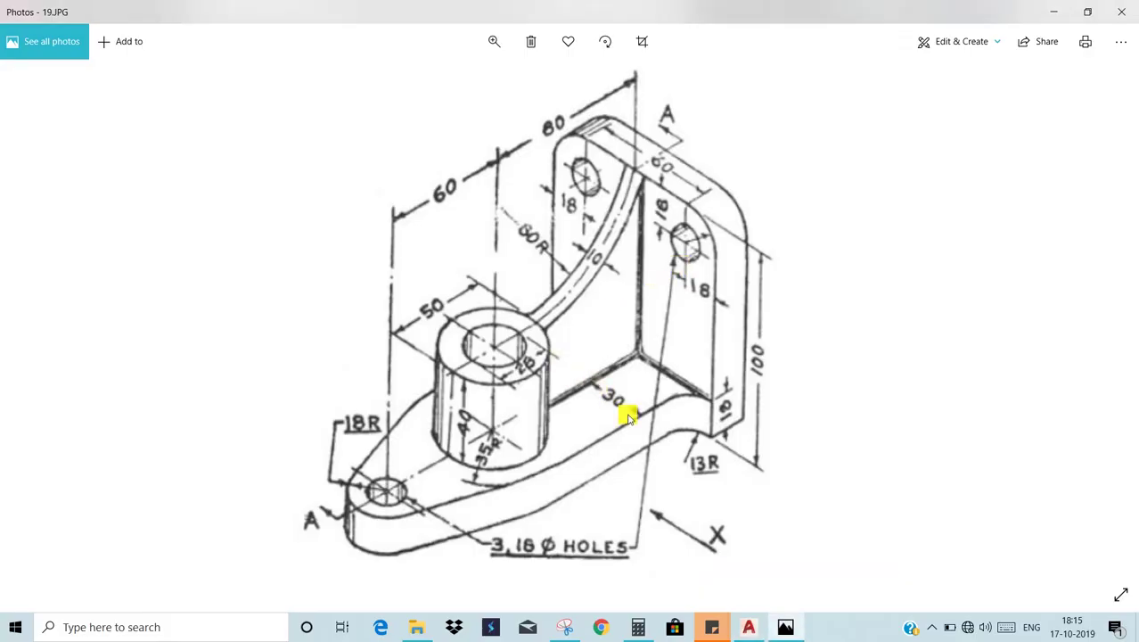
key(alt+Tab)
text(@)
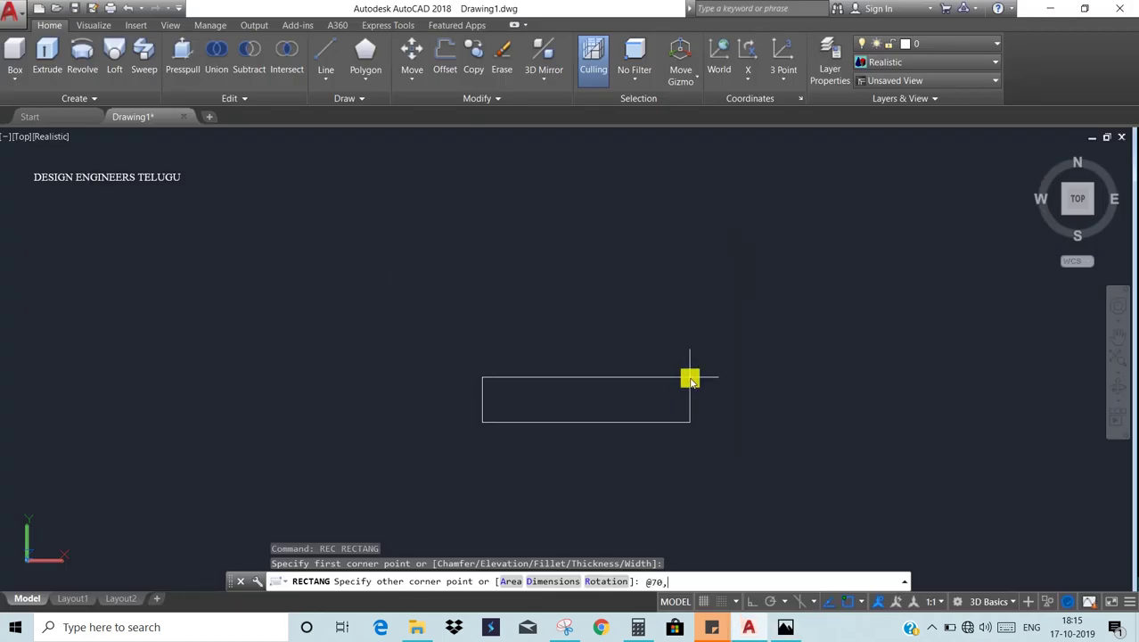
key(alt+Tab)
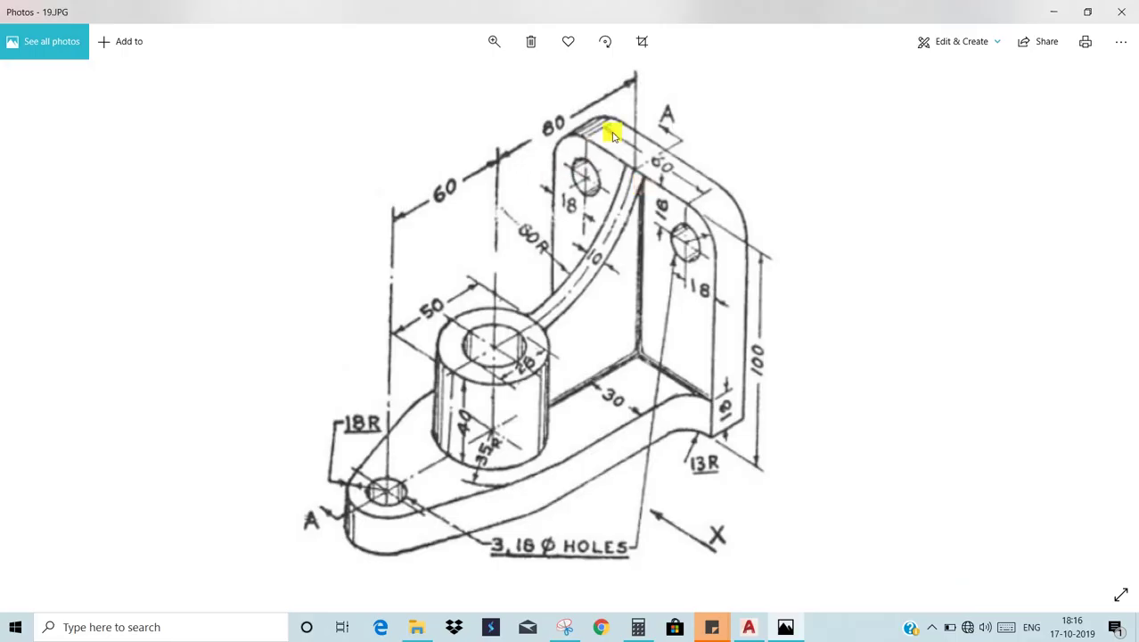
key(alt+Tab)
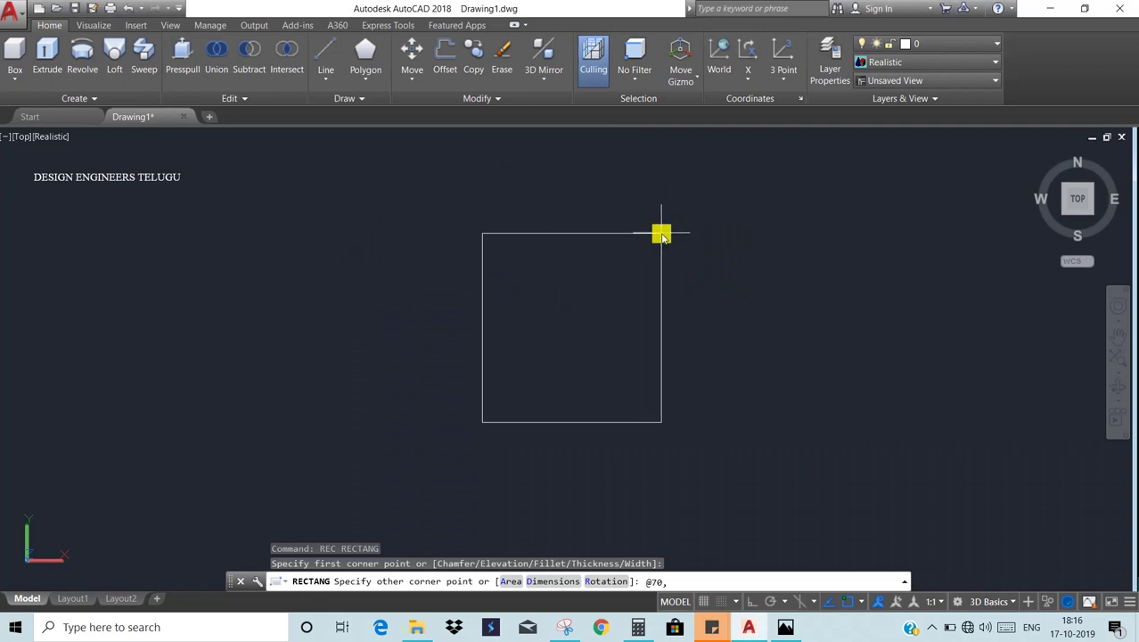
key(Return)
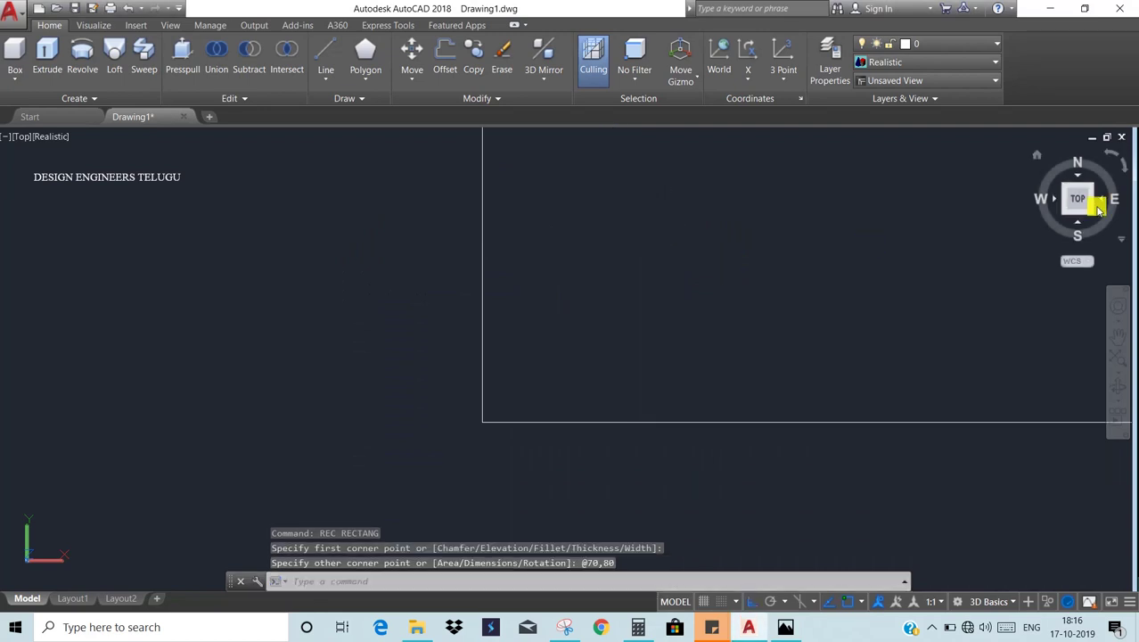
Centre the rectangle in the view and bring up the reference drawing
scroll(700, 387, down, 3)
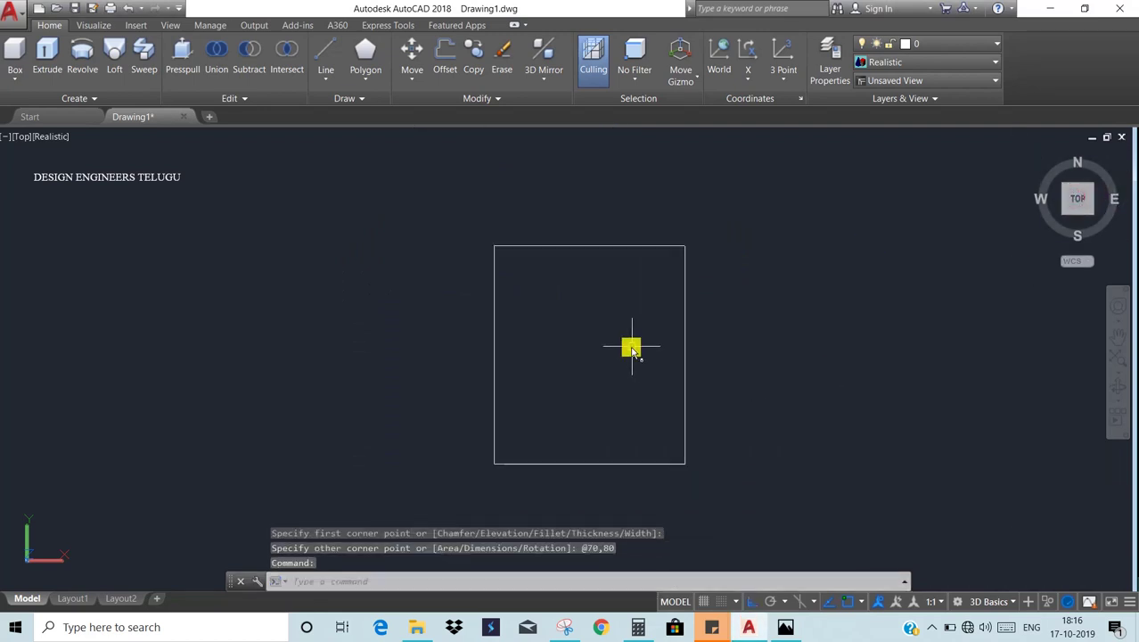
middle_drag(630, 344, 640, 332)
key(alt+Tab)
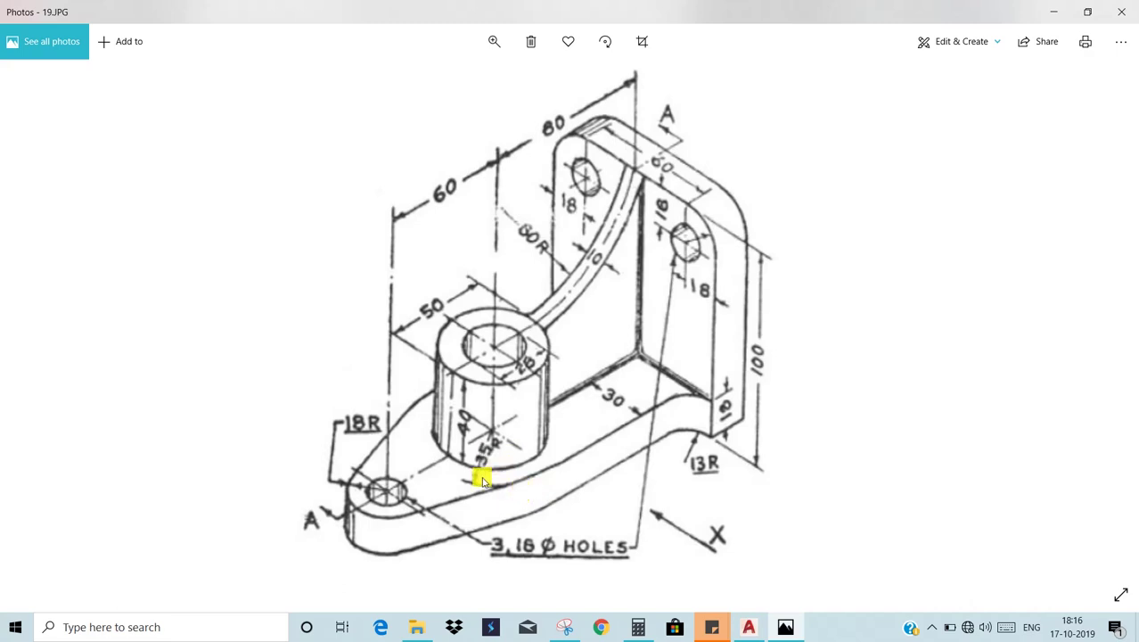
Draw a circle centred on the bottom edge midpoint, its radius reaching the rectangle corner
key(alt+Tab)
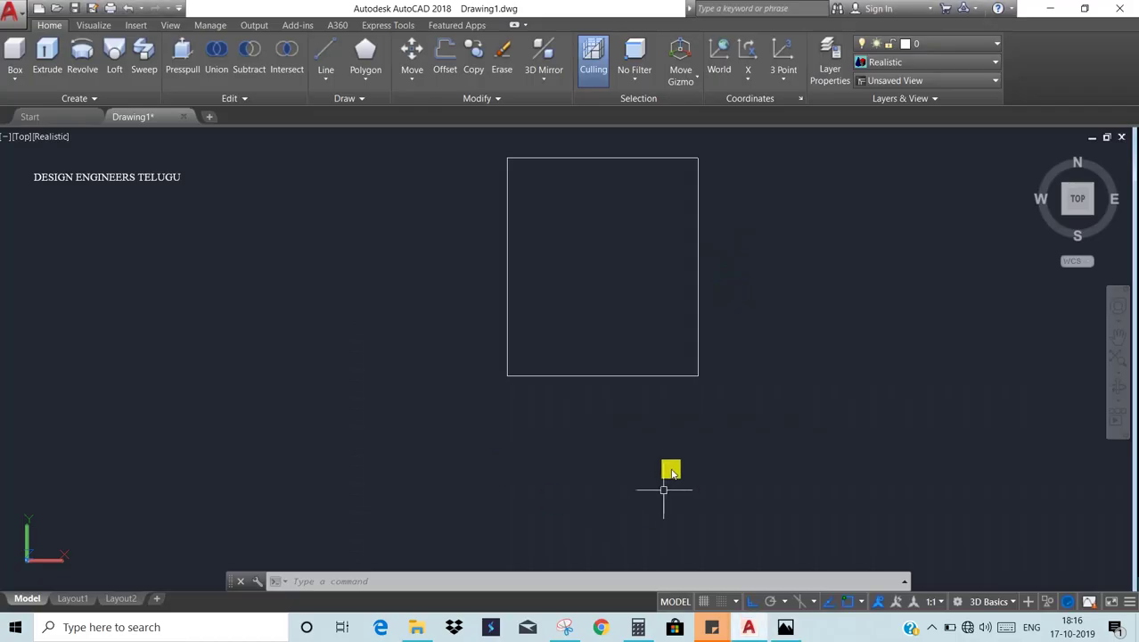
text(c)
key(Return)
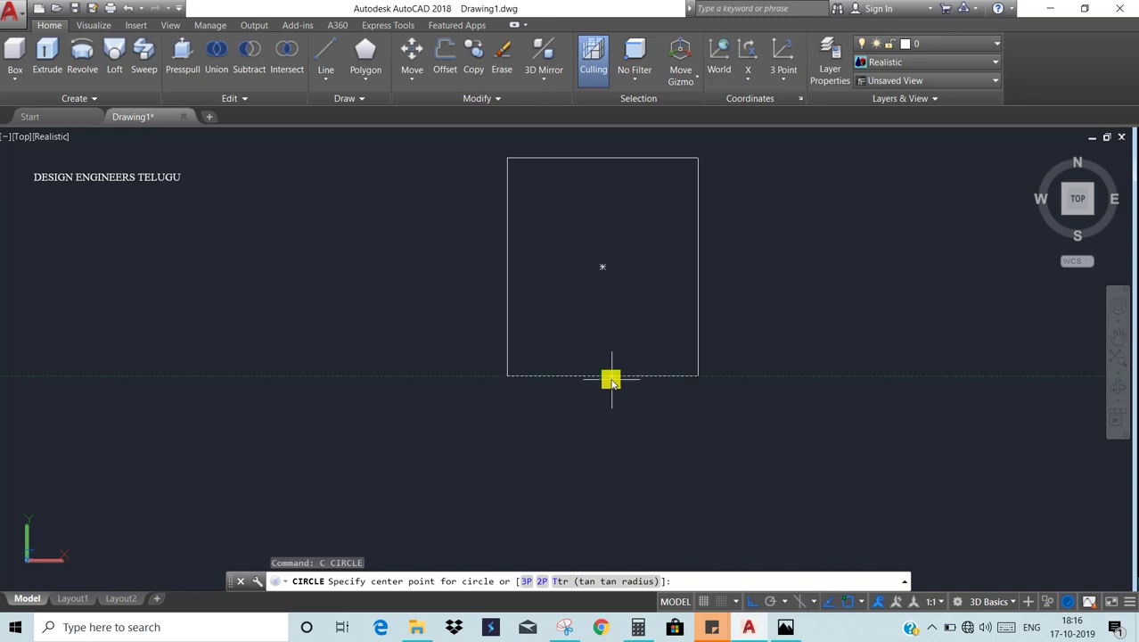
click(599, 375)
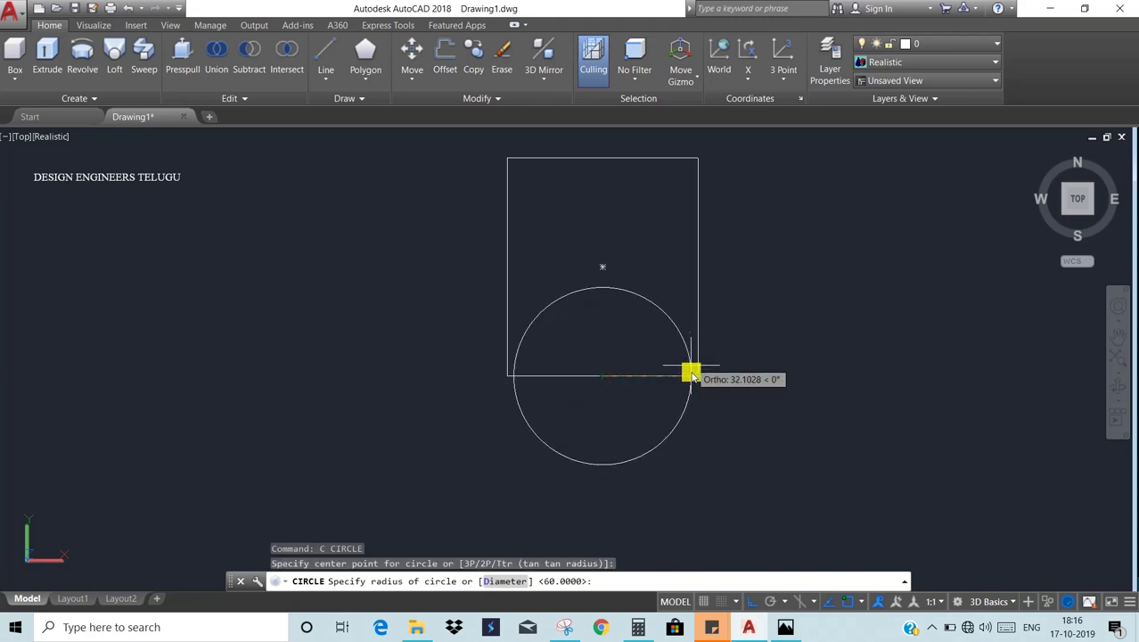
click(698, 379)
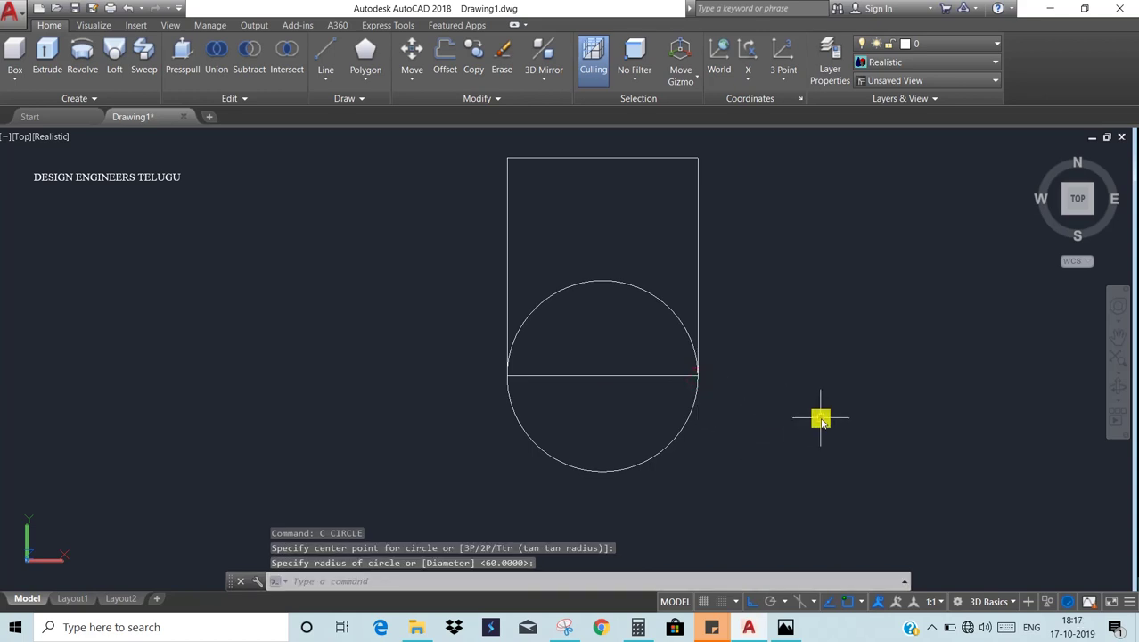
key(alt+Tab)
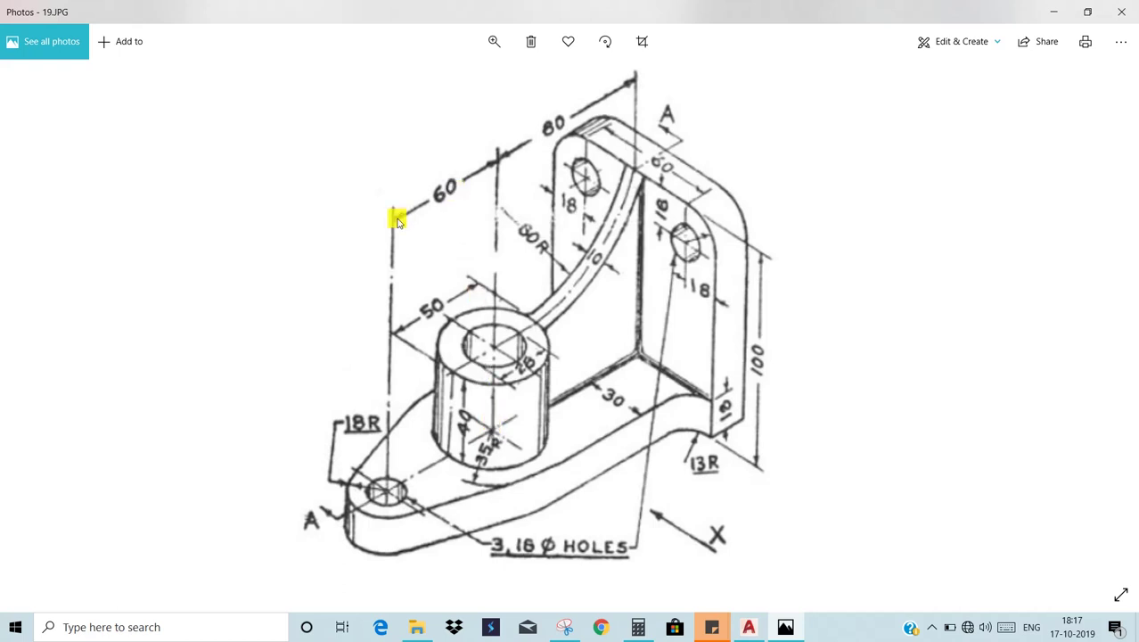
Draw an 18-radius circle at the big circle's centre
key(alt+Tab)
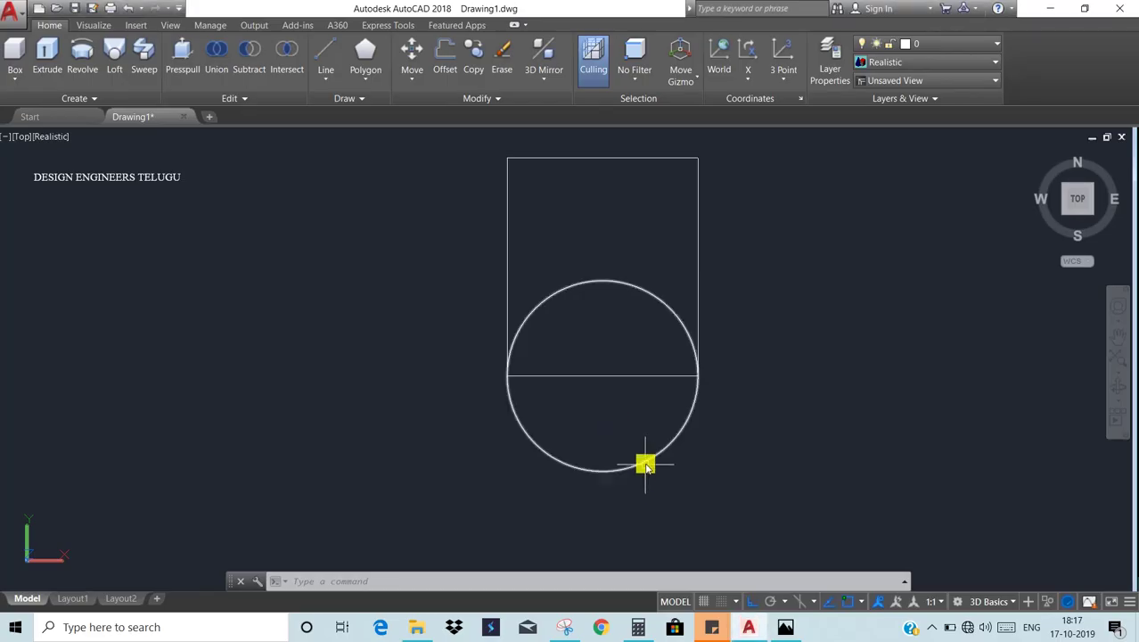
text(c)
key(Return)
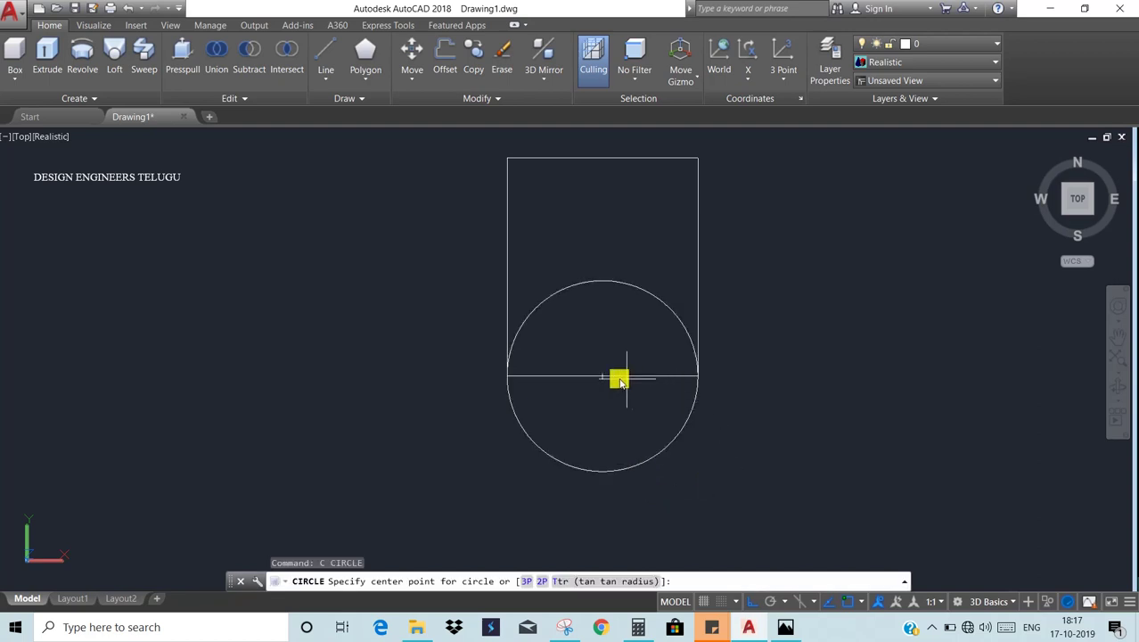
click(602, 375)
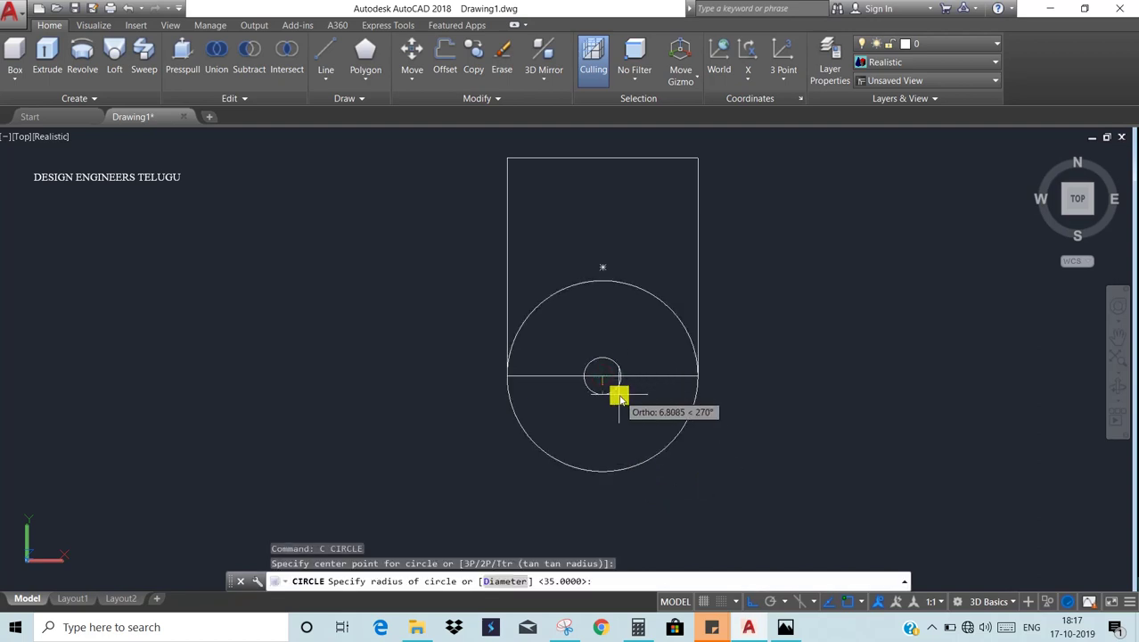
text(18)
key(Return)
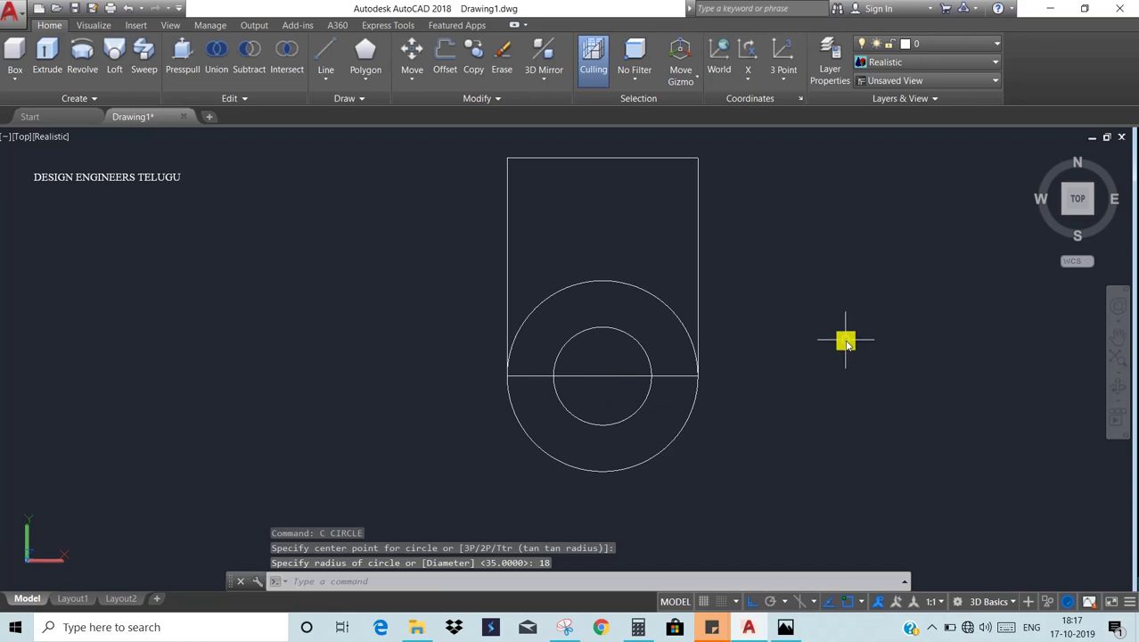
scroll(710, 342, down, 2)
Move the 18-radius circle 60 units straight down
text(m)
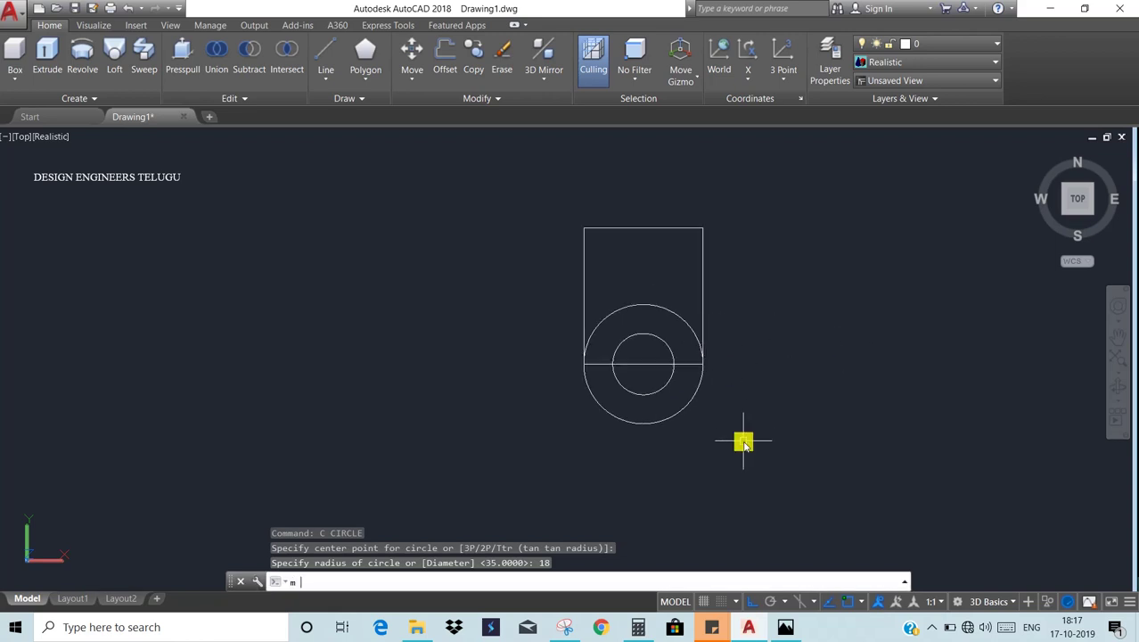
key(Return)
click(649, 336)
key(Return)
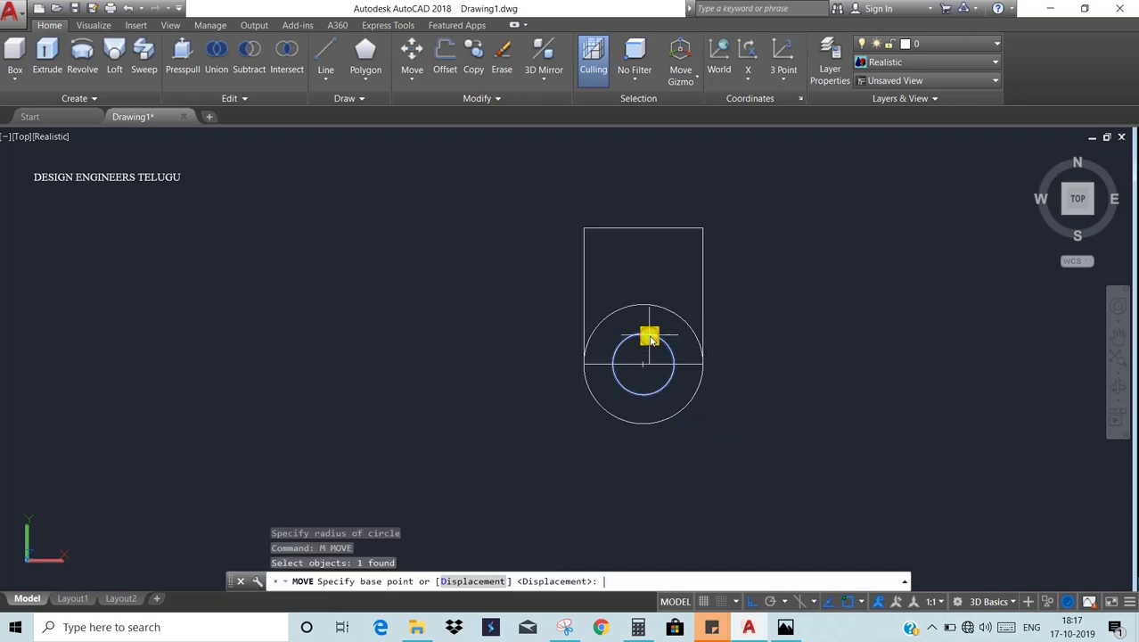
click(644, 363)
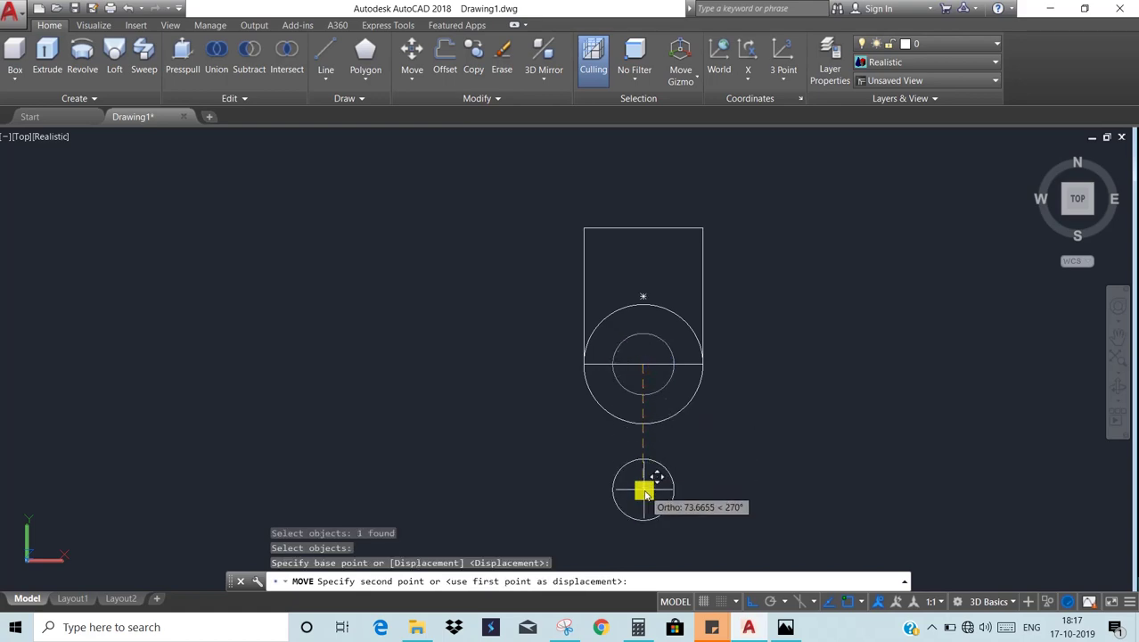
key(alt+Tab)
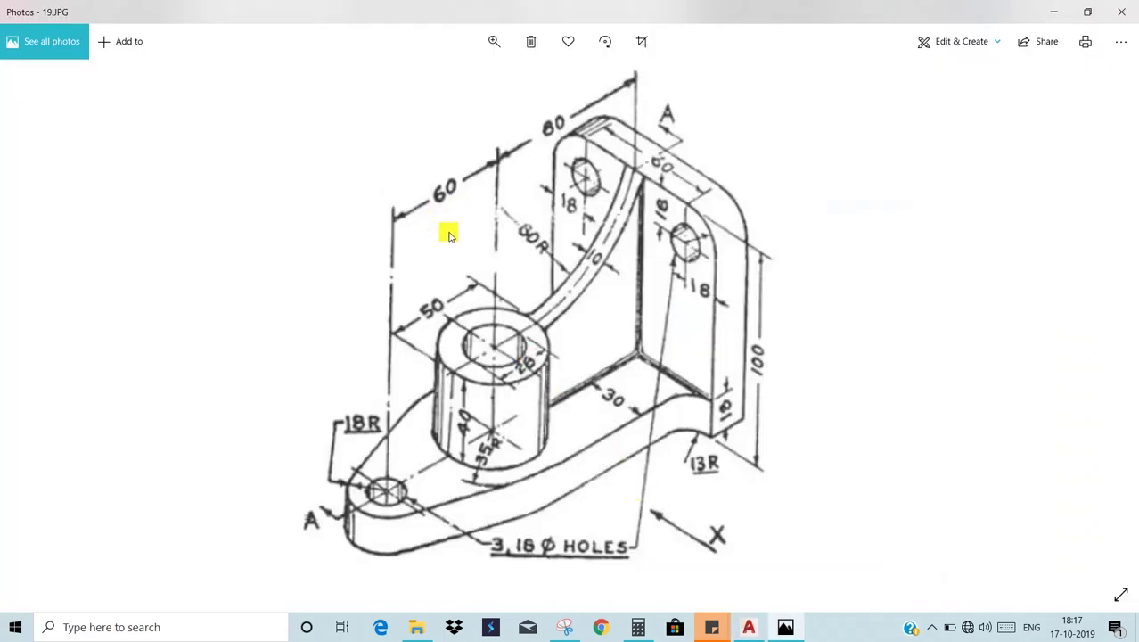
key(alt+Tab)
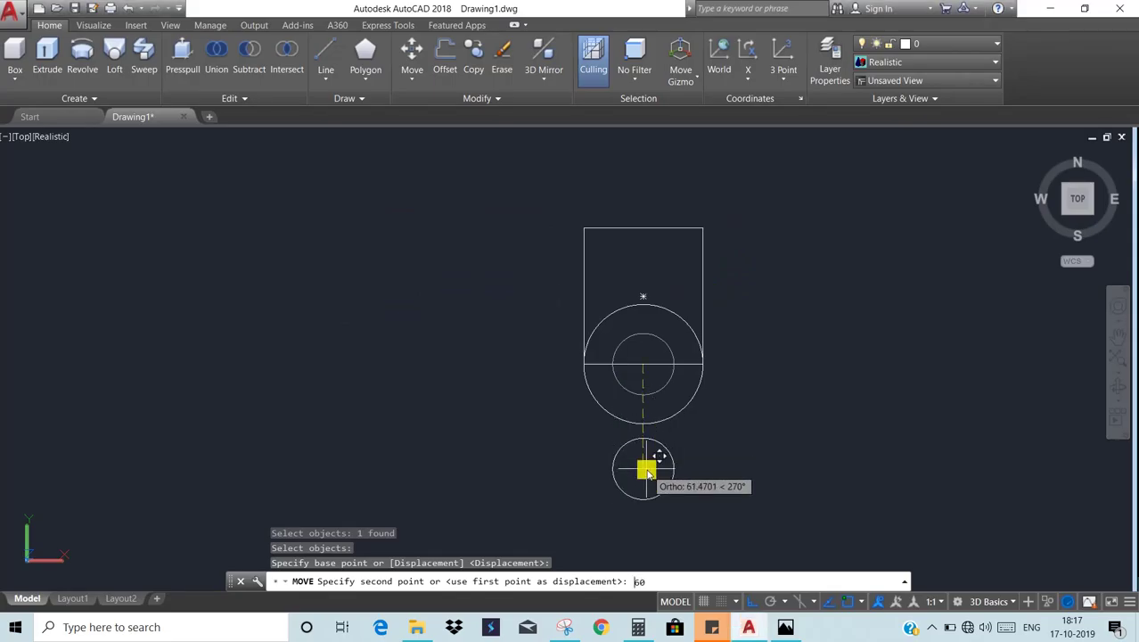
key(Return)
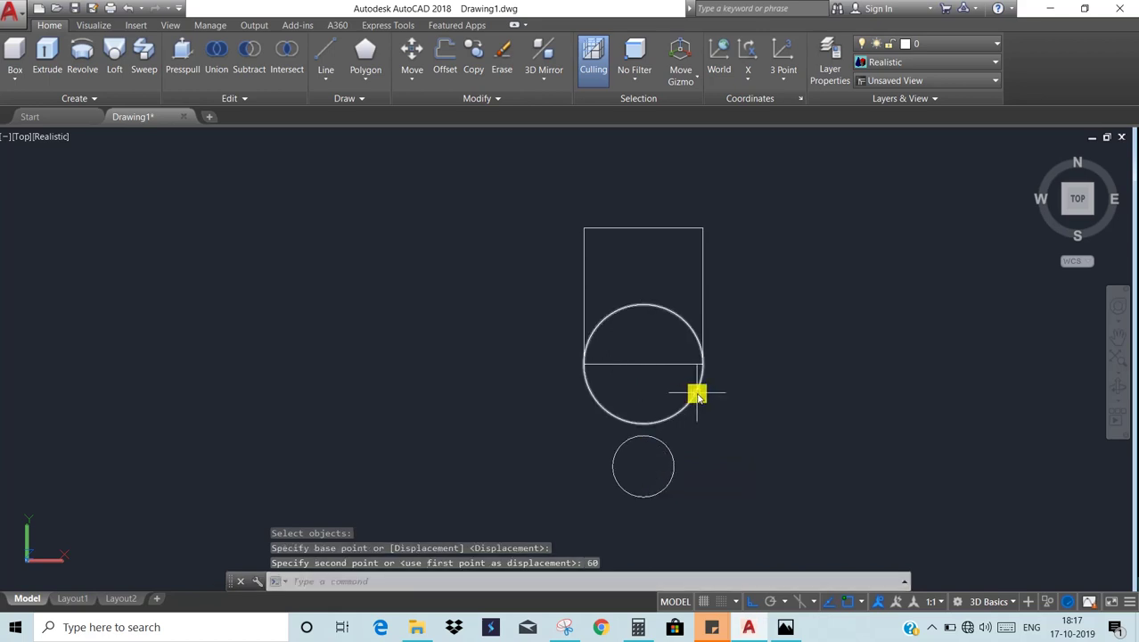
mouse_move(694, 395)
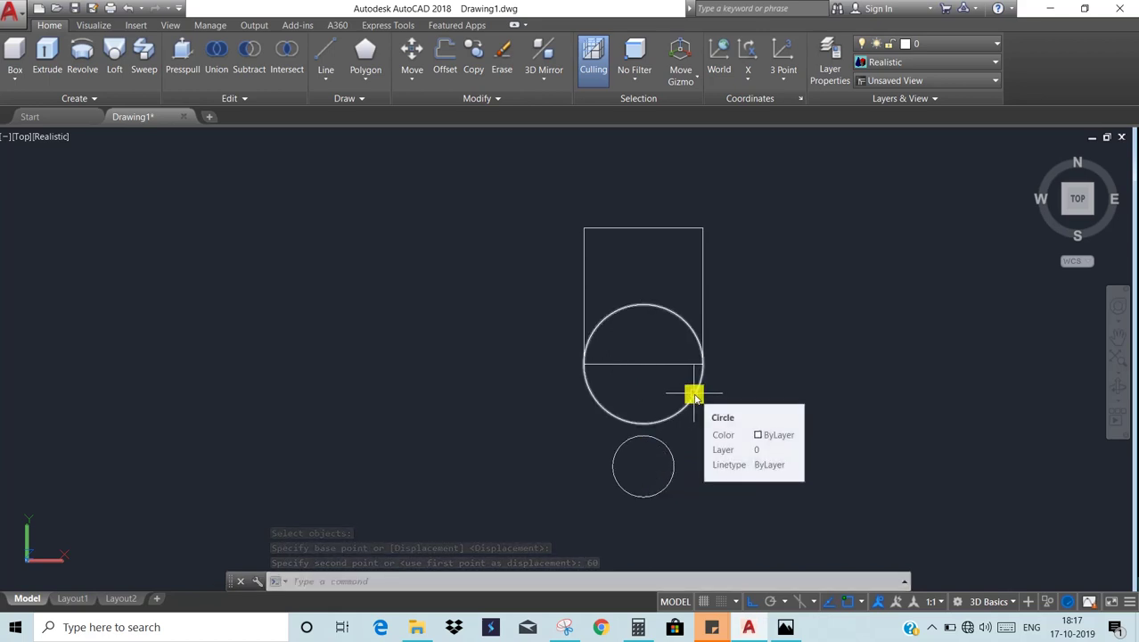
key(alt+Tab)
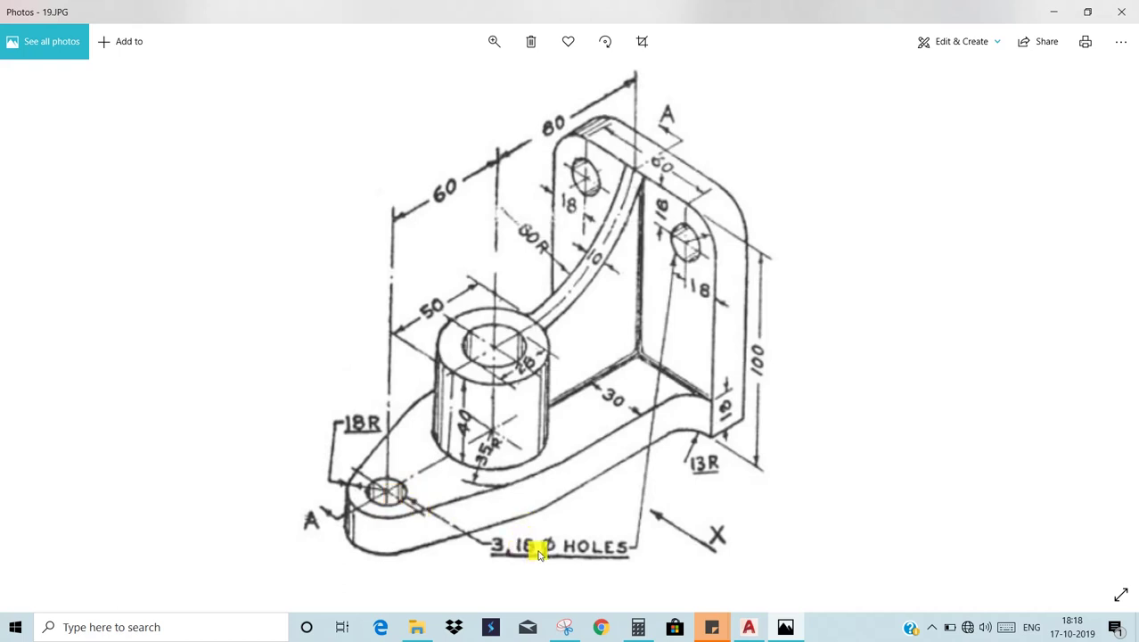
Draw a 16-diameter circle concentric with the lower 18-radius circle
key(alt+Tab)
text(circle)
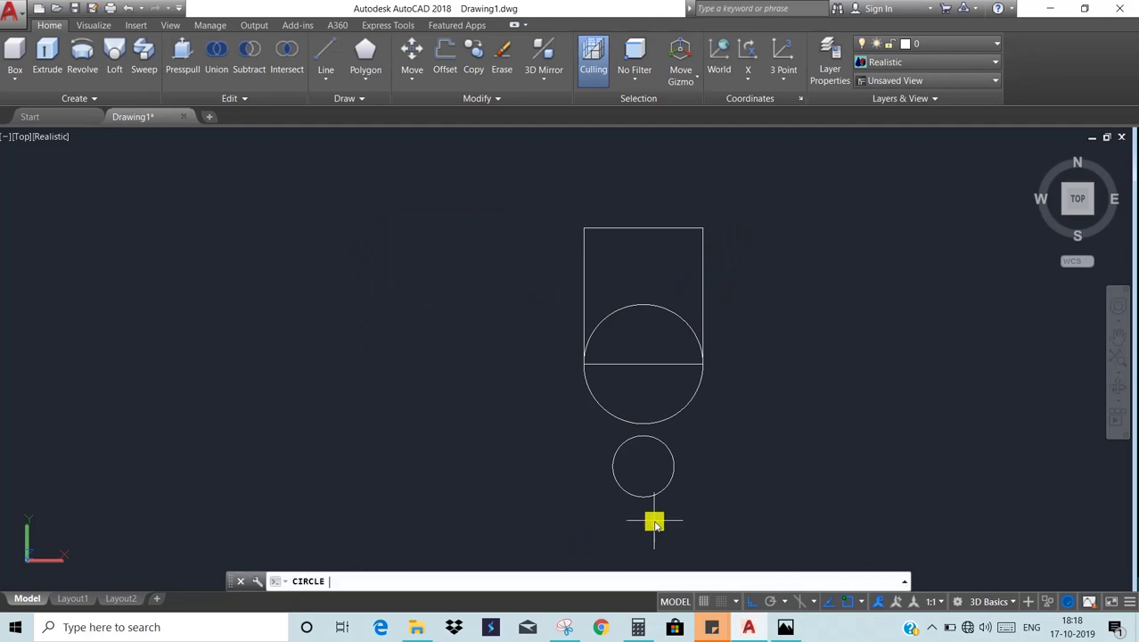
key(Return)
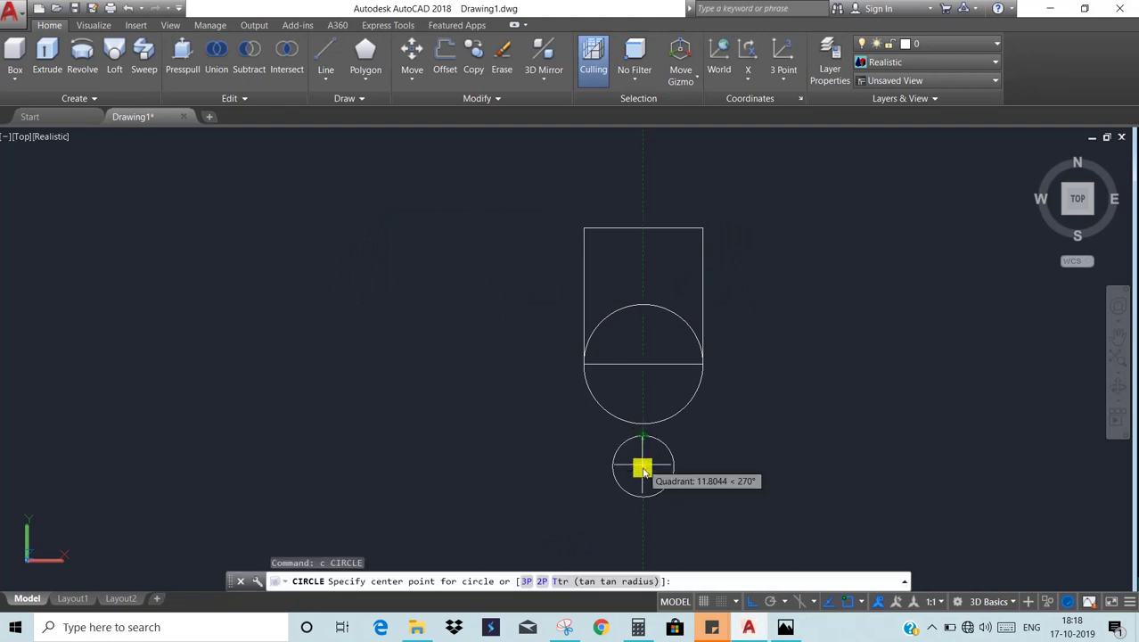
click(641, 468)
text(d)
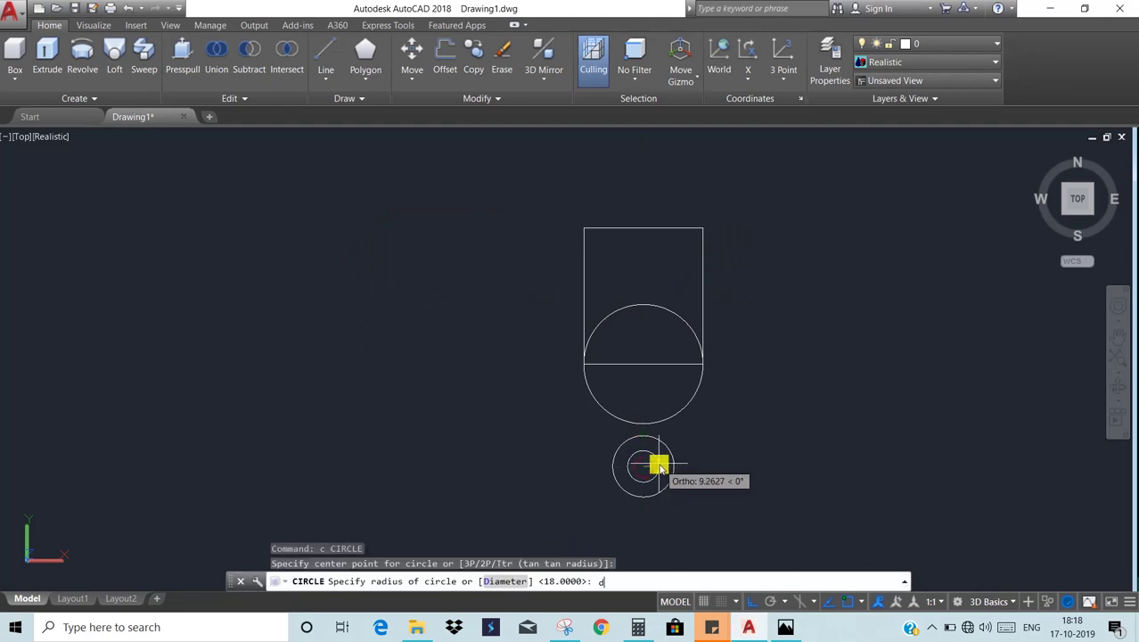
key(Return)
text(16)
key(Return)
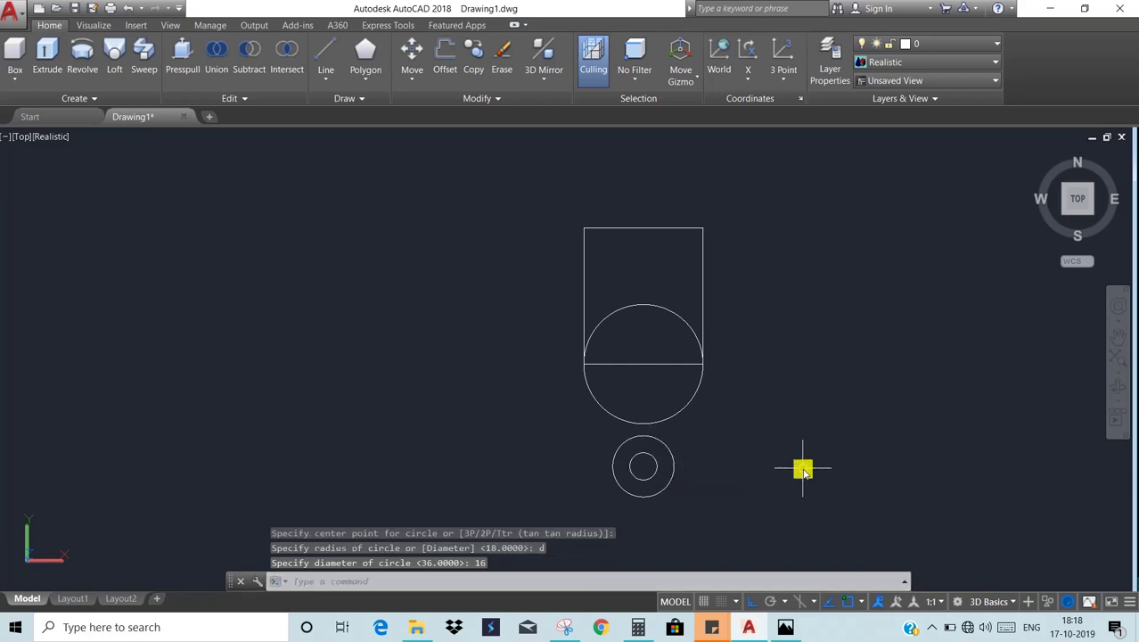
key(alt+Tab)
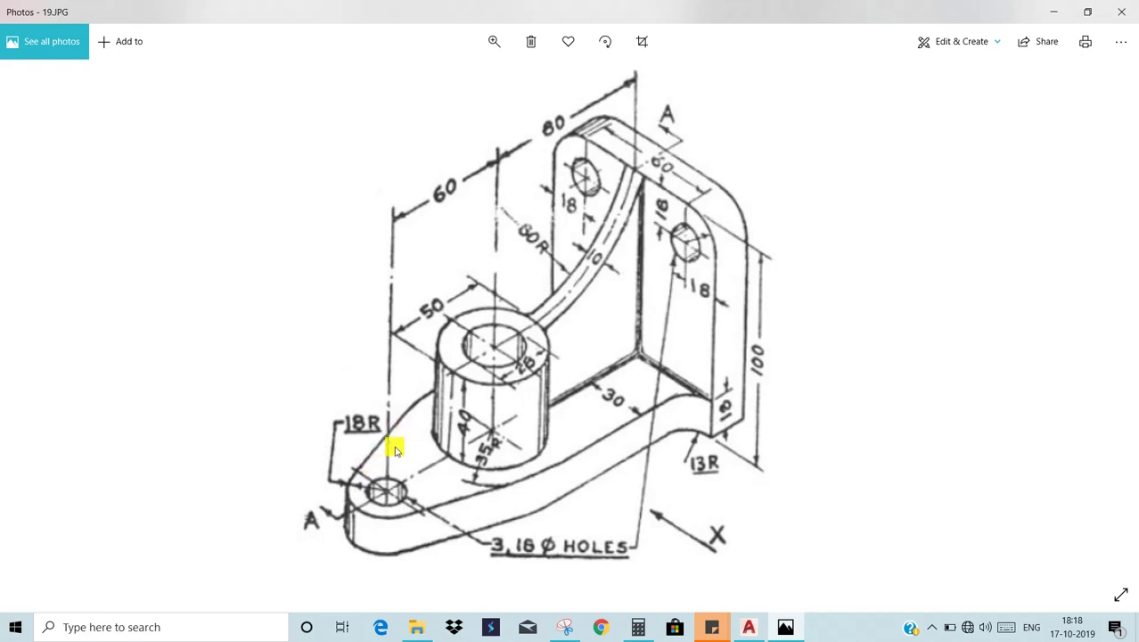
key(alt+Tab)
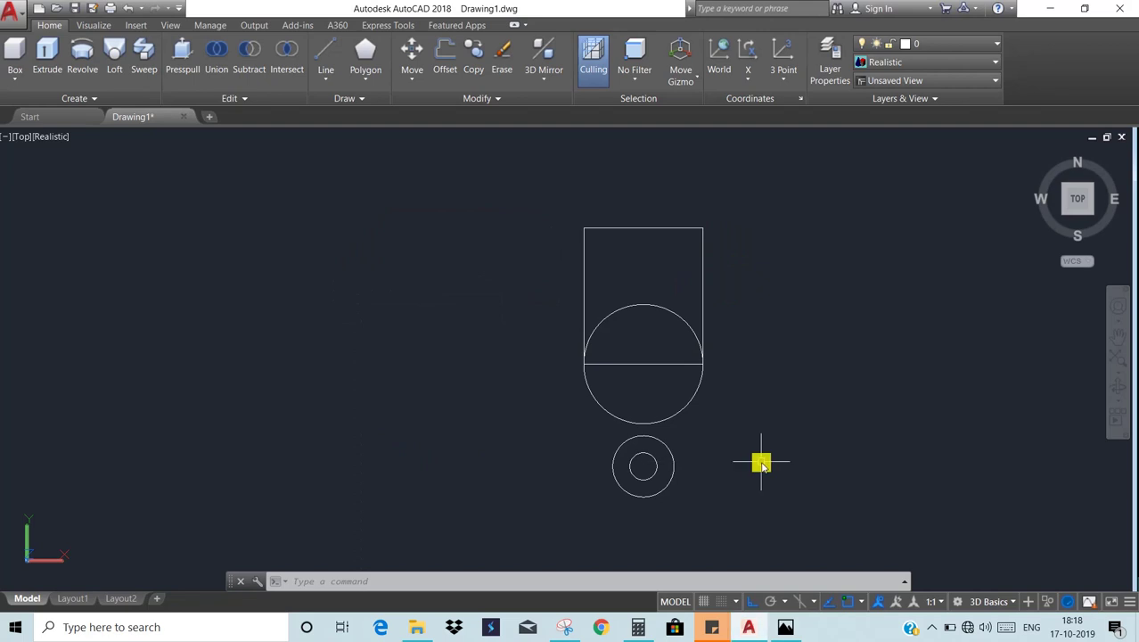
Start a line and switch off every object snap except Tangent
text(l)
key(Return)
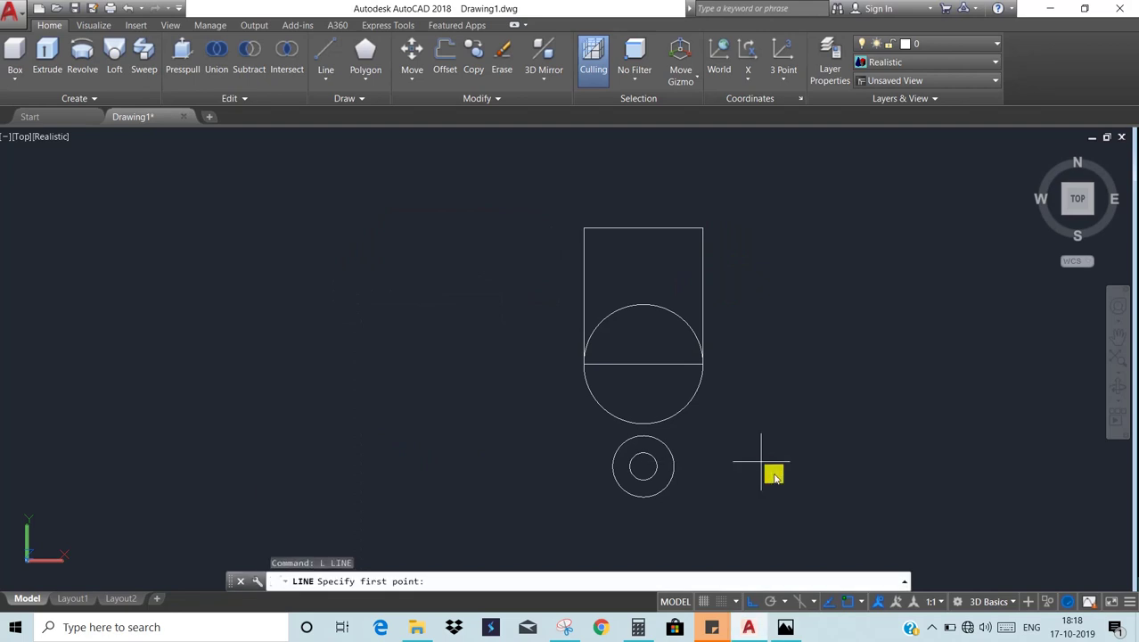
click(861, 601)
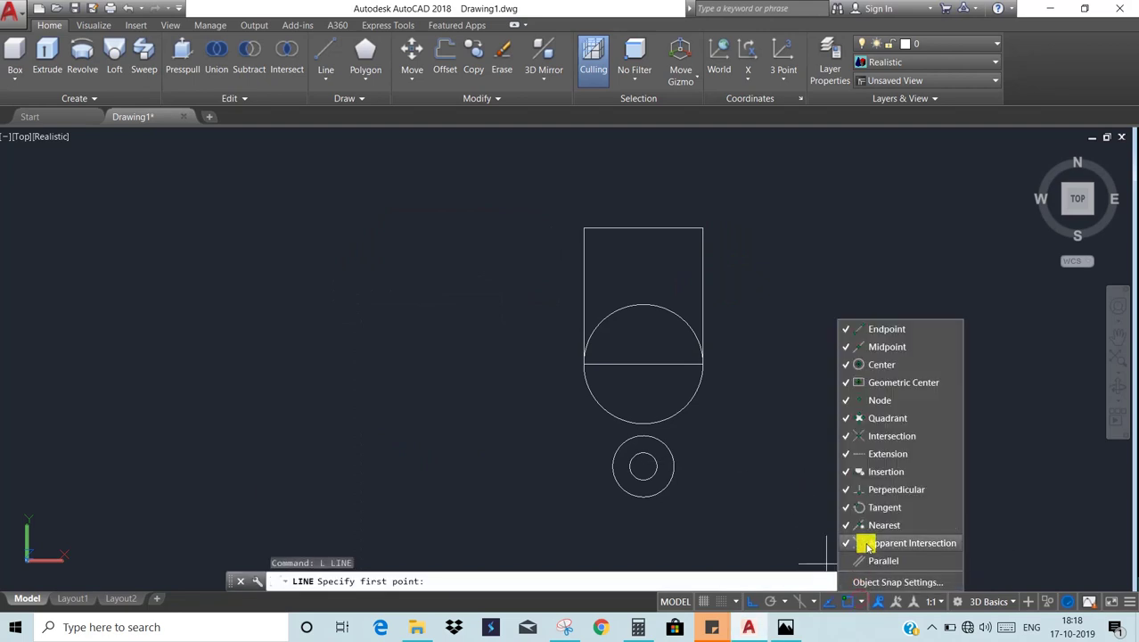
click(878, 507)
click(878, 507)
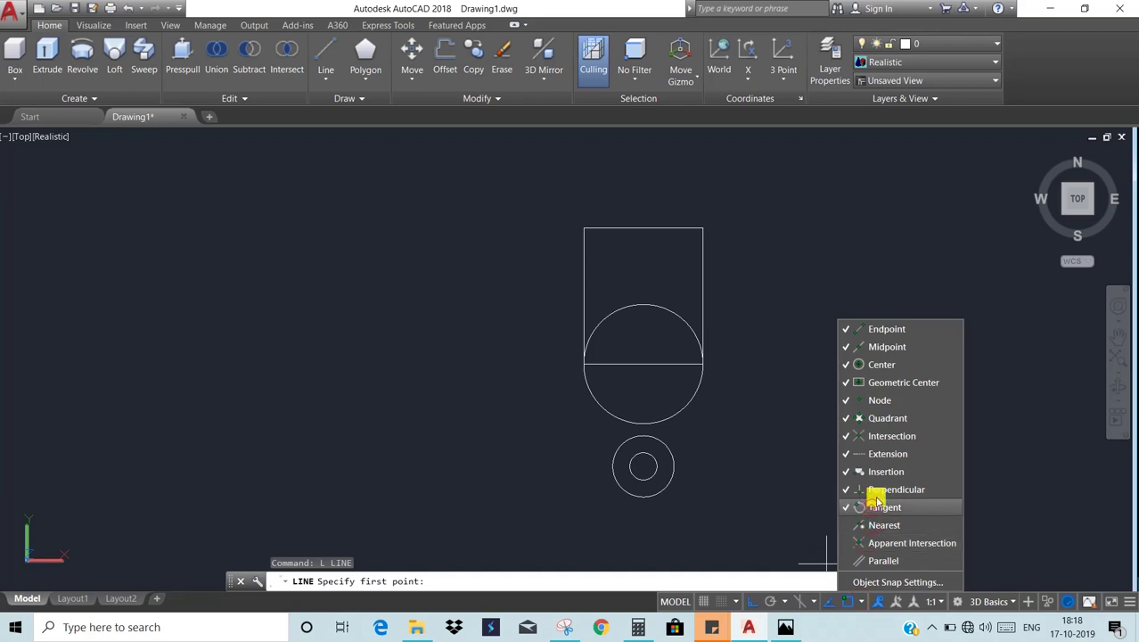
click(883, 490)
click(882, 472)
click(884, 454)
click(885, 436)
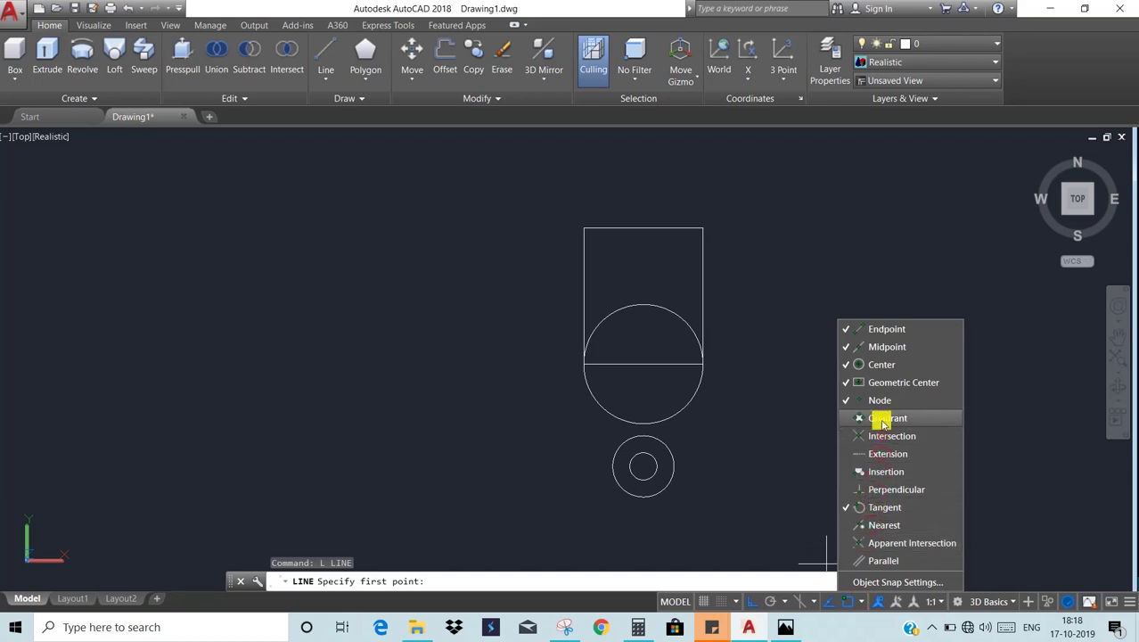
click(884, 418)
click(882, 400)
click(885, 383)
click(882, 365)
click(878, 346)
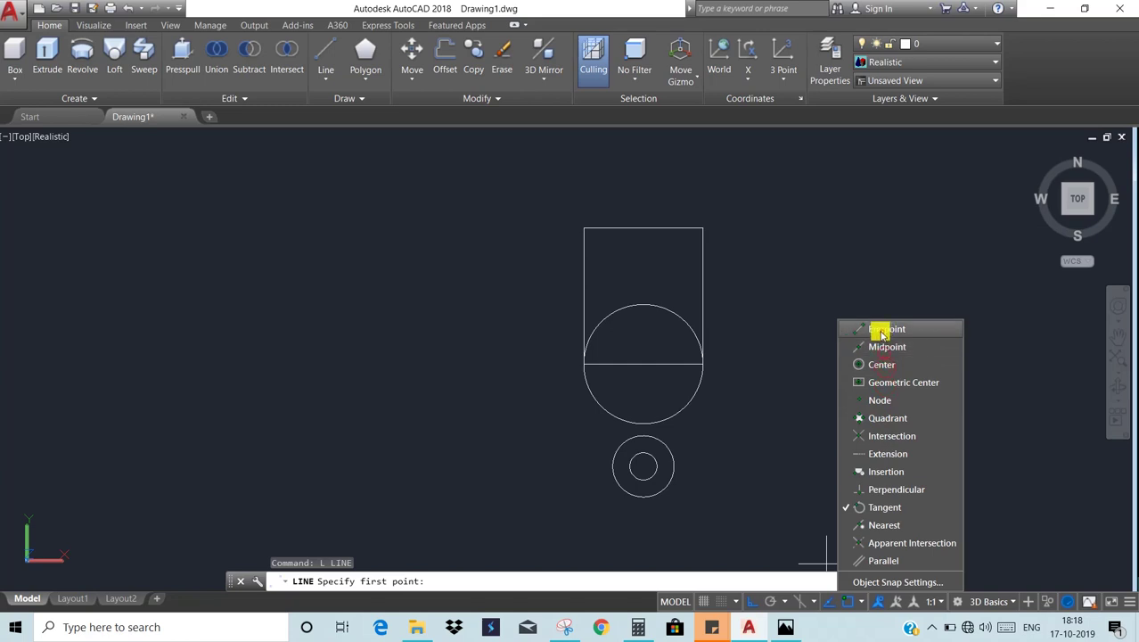
click(878, 329)
click(739, 461)
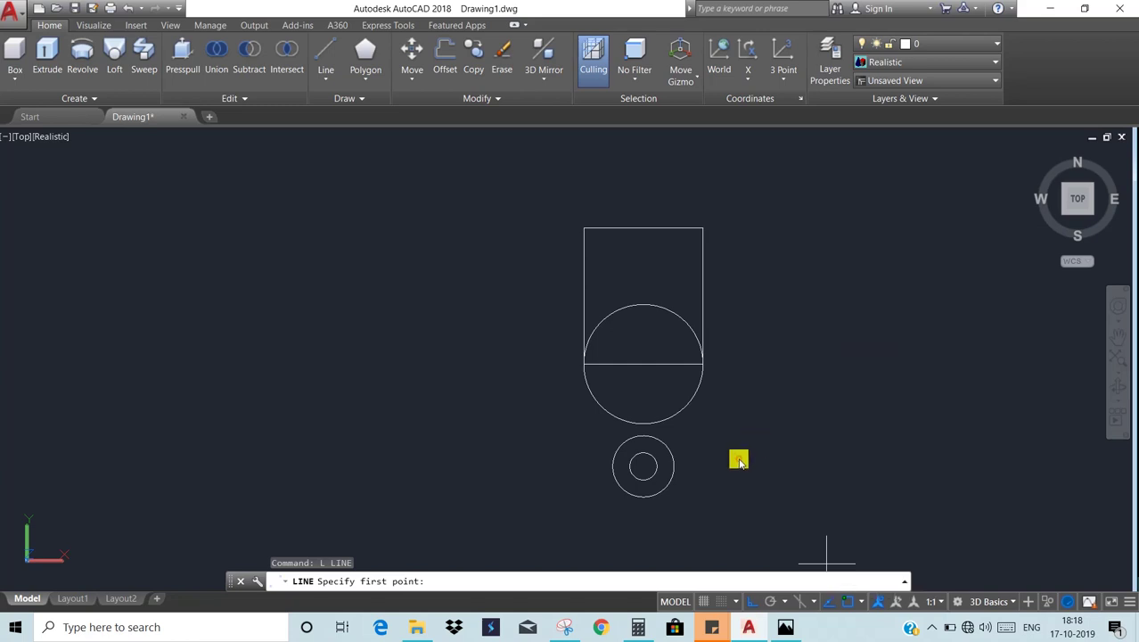
Draw right and left tangent lines from the small circle to the large circle
click(675, 464)
click(745, 457)
key(Return)
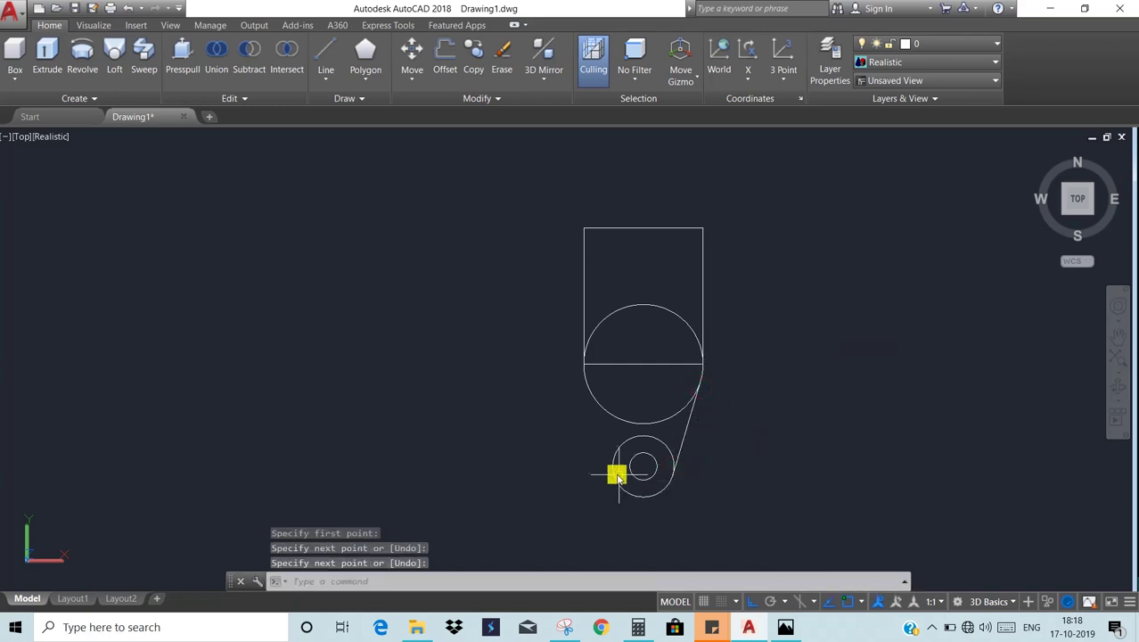
key(Return)
click(613, 461)
click(582, 381)
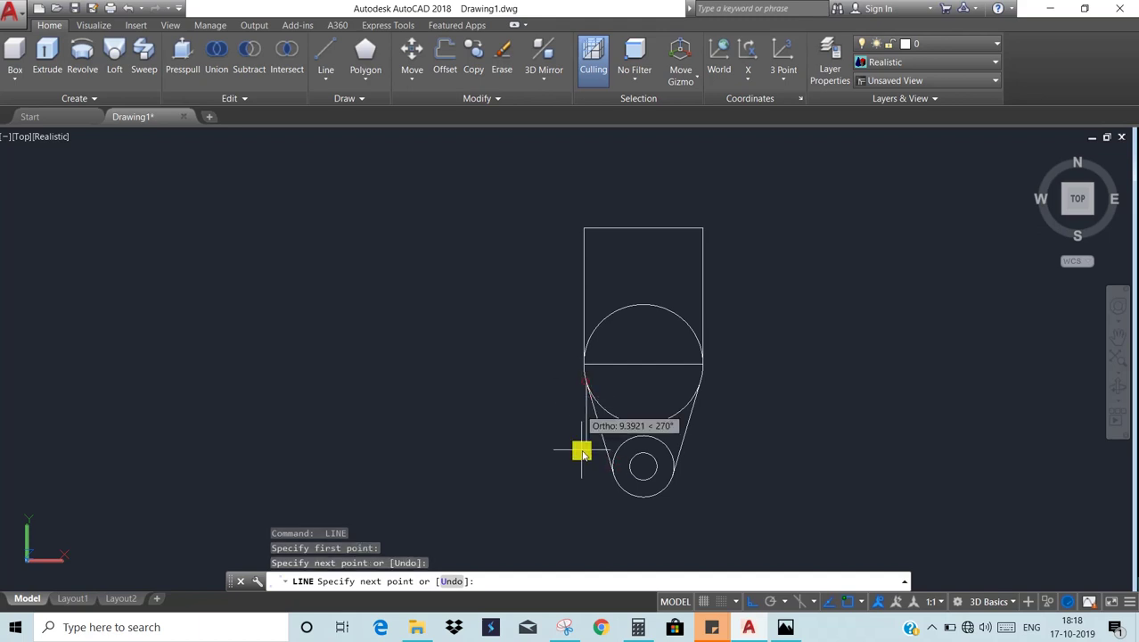
key(Return)
key(Return)
text(tr)
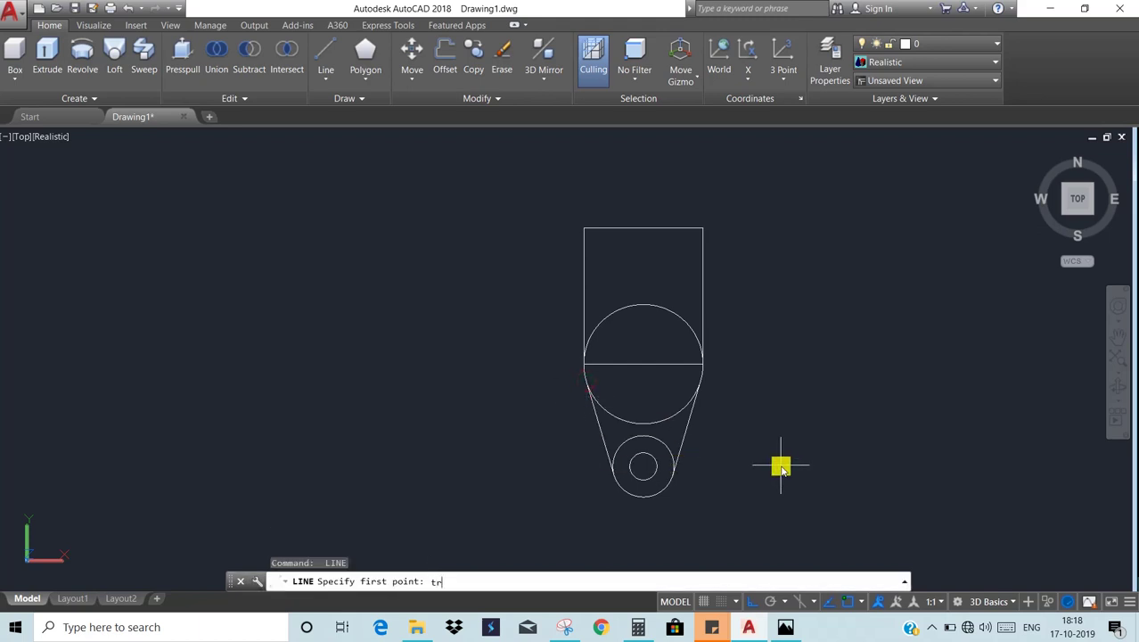
key(Escape)
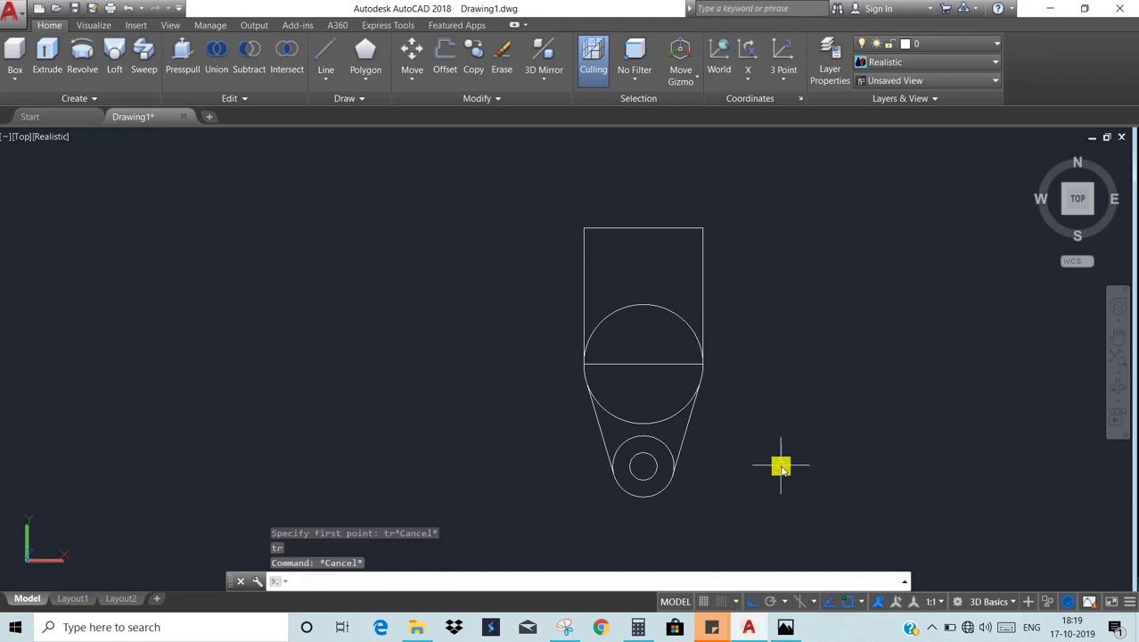
key(Return)
key(Return)
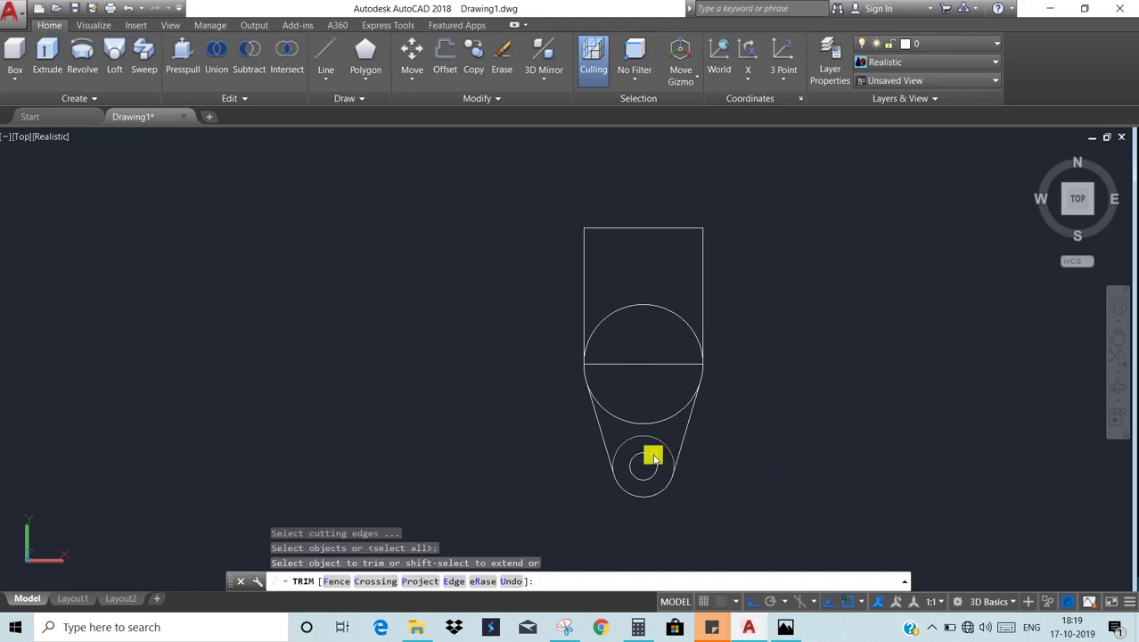
Trim the inner circle arcs and the horizontal bottom line from the outline
click(653, 454)
click(660, 443)
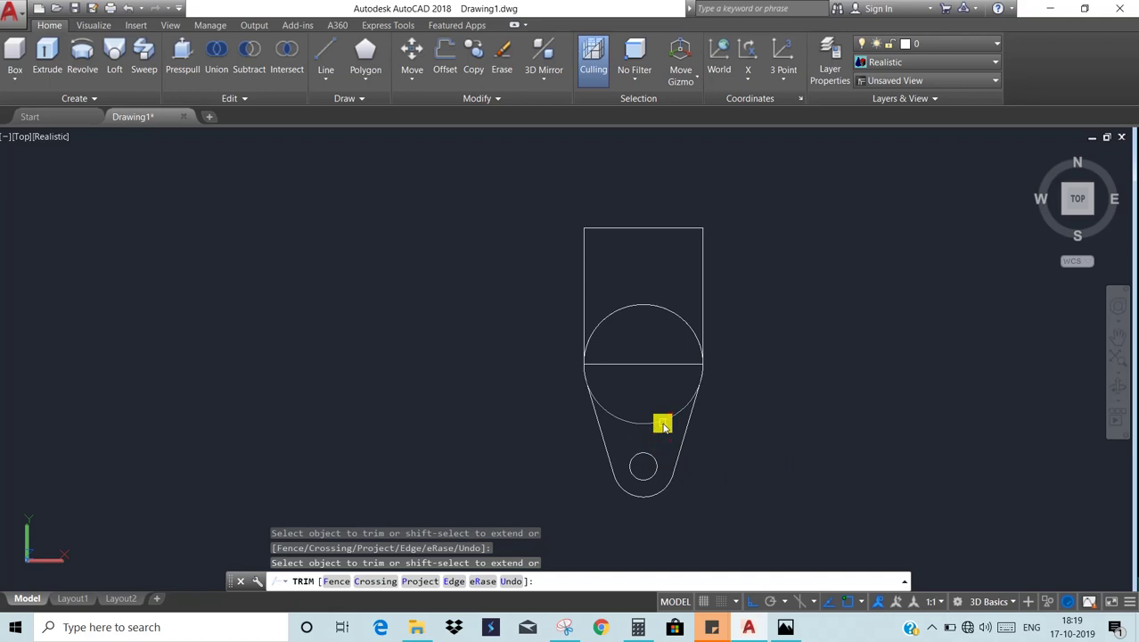
click(662, 424)
click(664, 364)
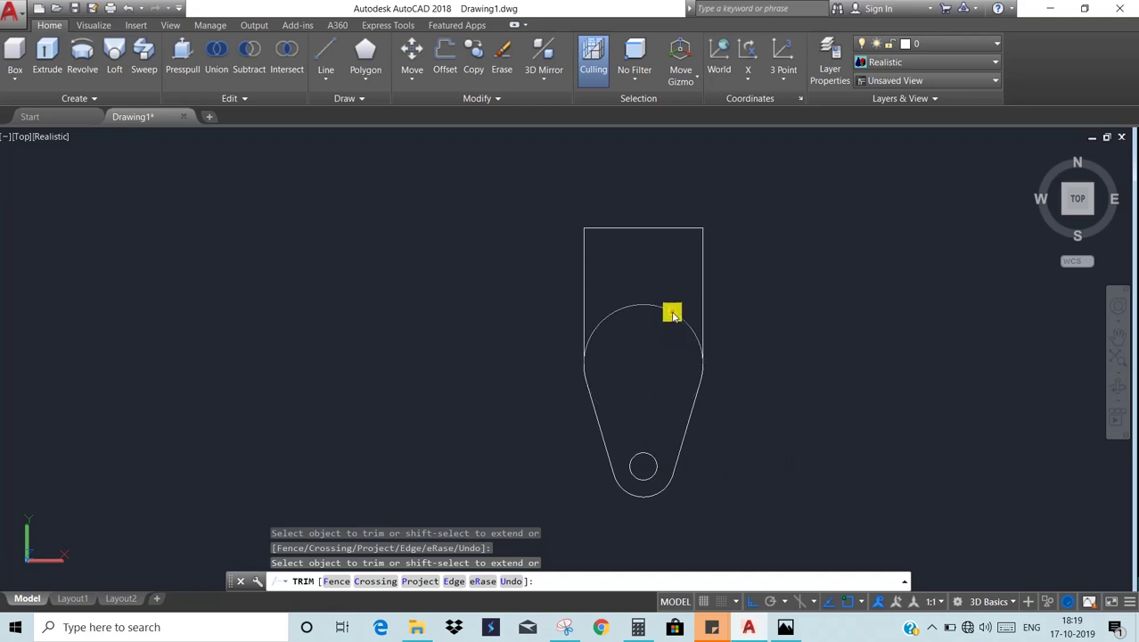
click(672, 312)
key(Escape)
key(Escape)
key(Escape)
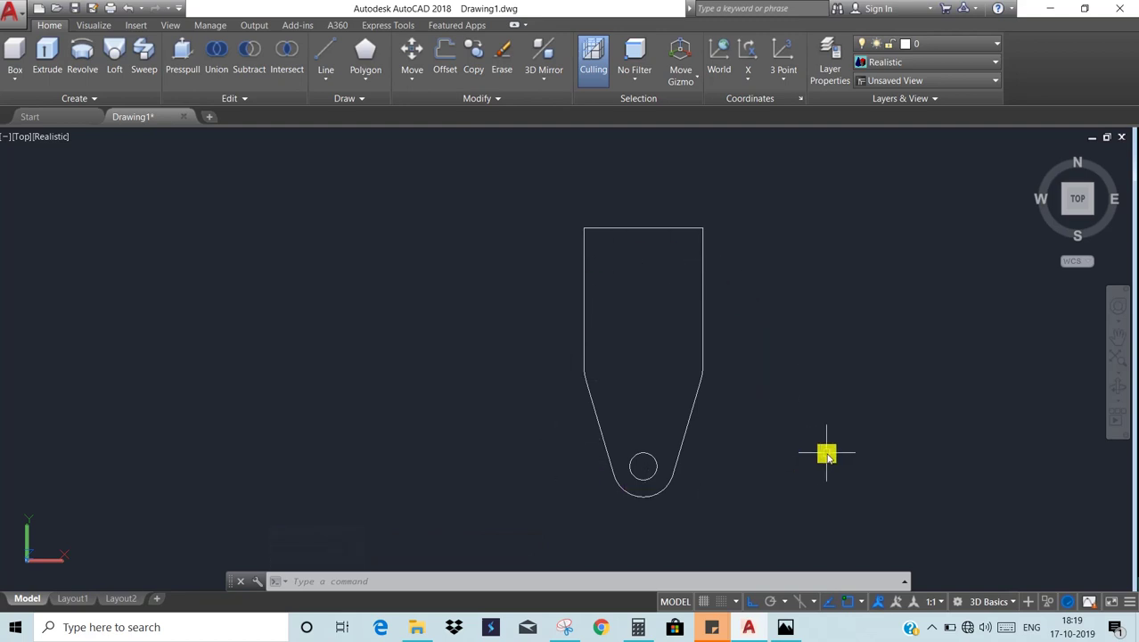
Convert the plate outline and hole circle into regions with REG
text(reg)
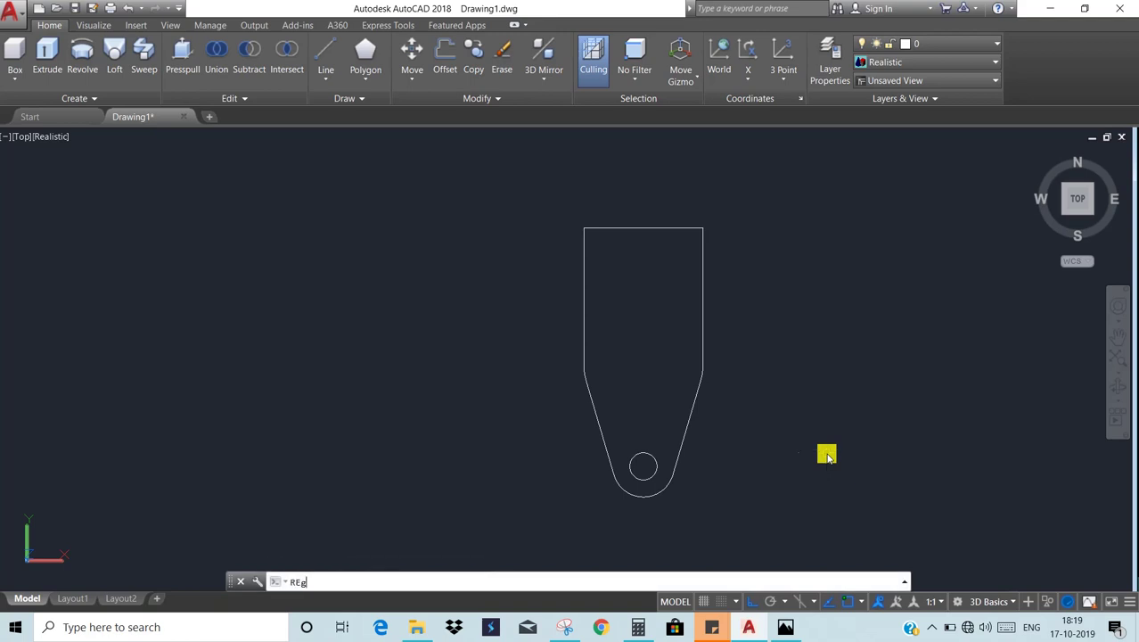
key(Return)
click(771, 502)
click(536, 193)
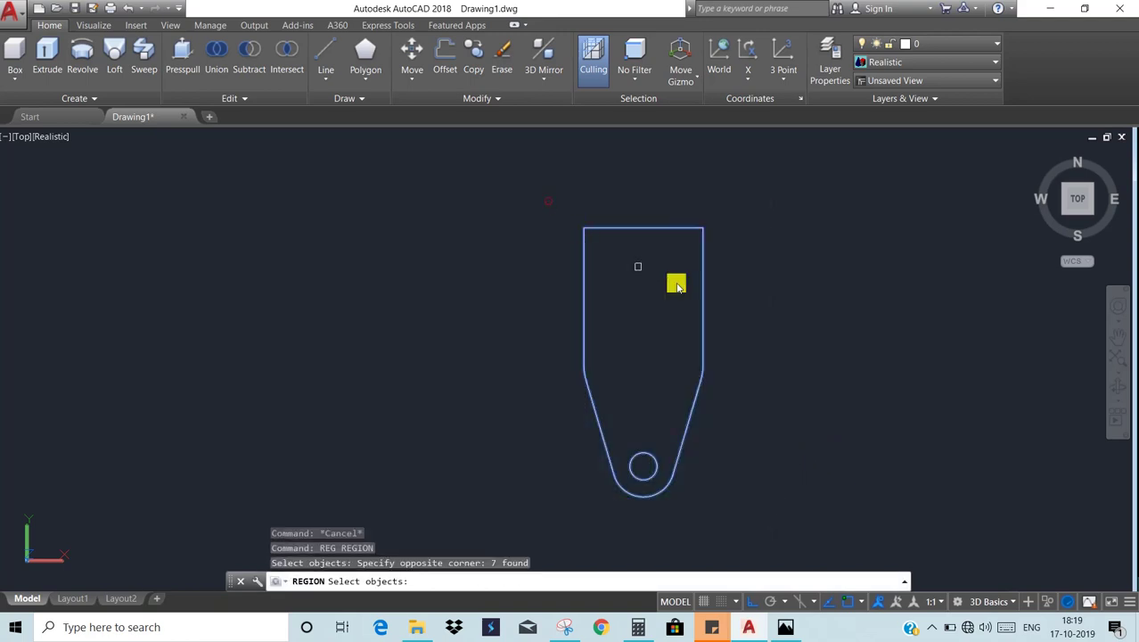
key(Return)
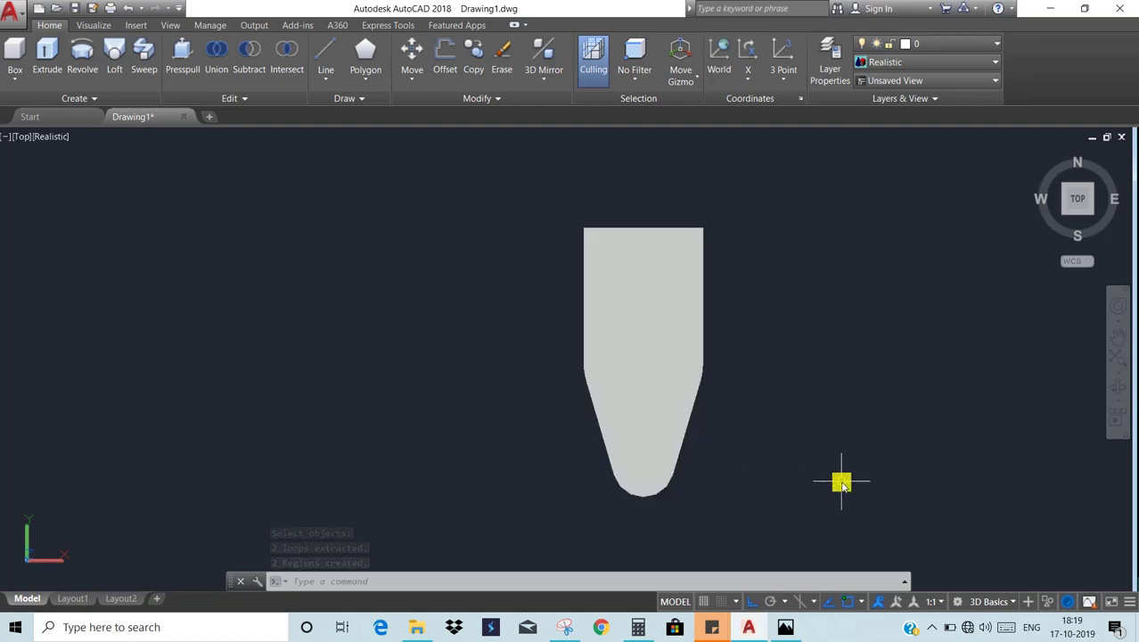
Subtract the 16-diameter circle region from the plate region
text(su)
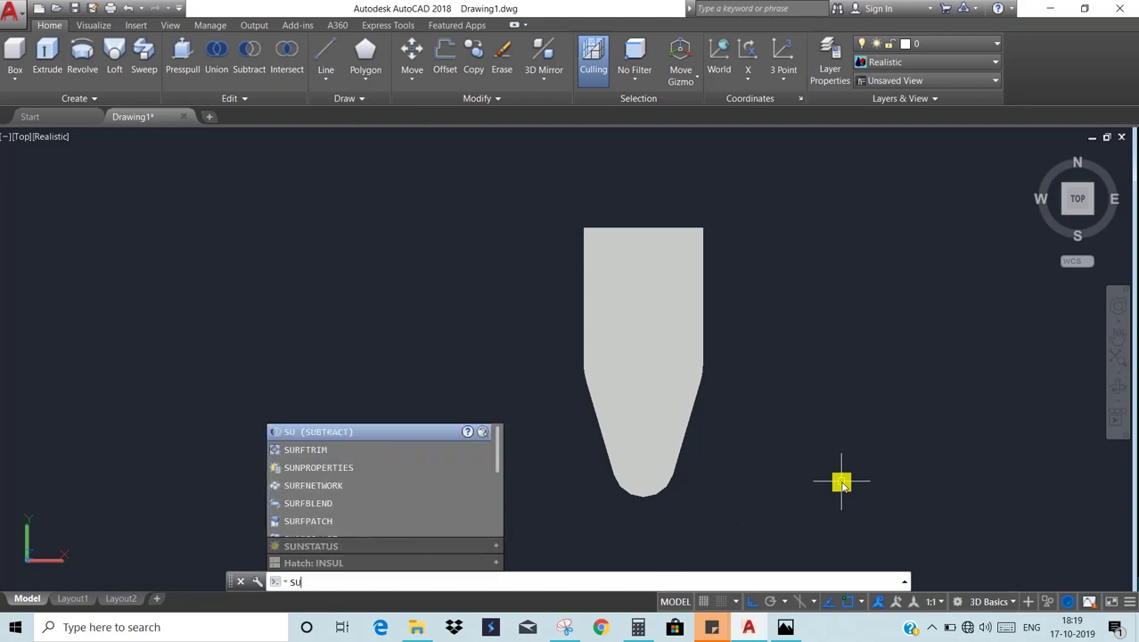
key(Return)
click(657, 340)
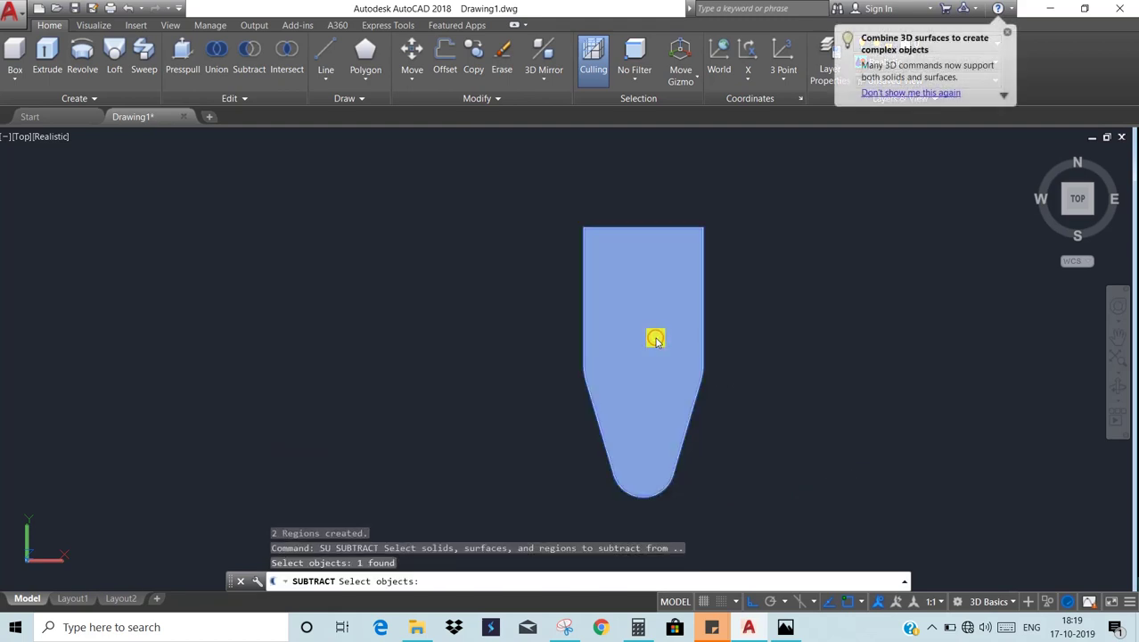
key(Return)
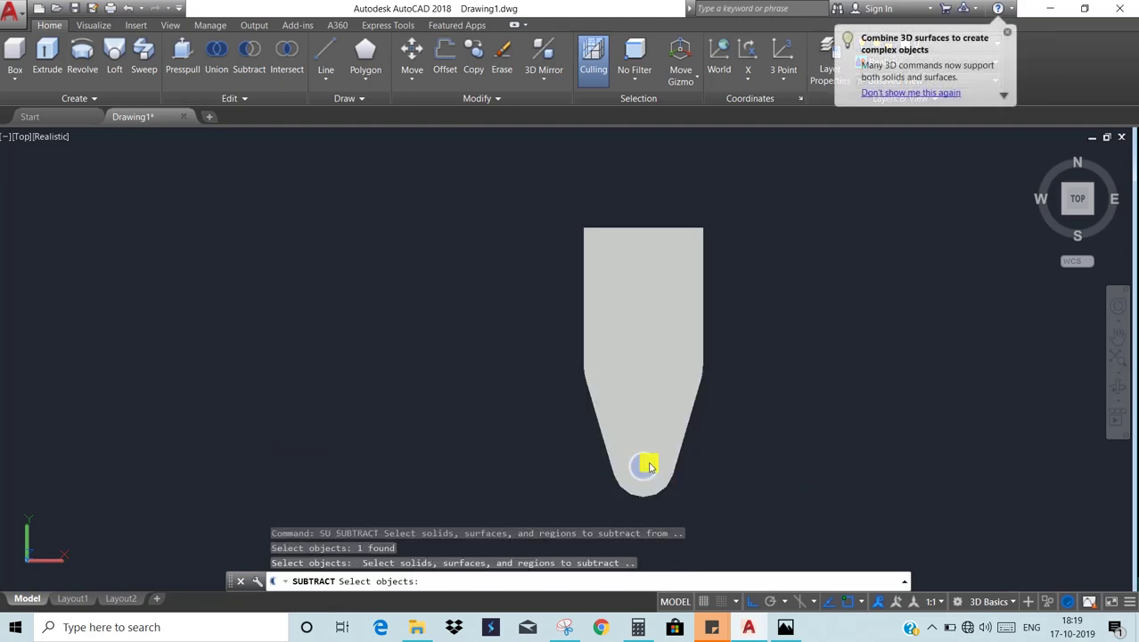
click(650, 464)
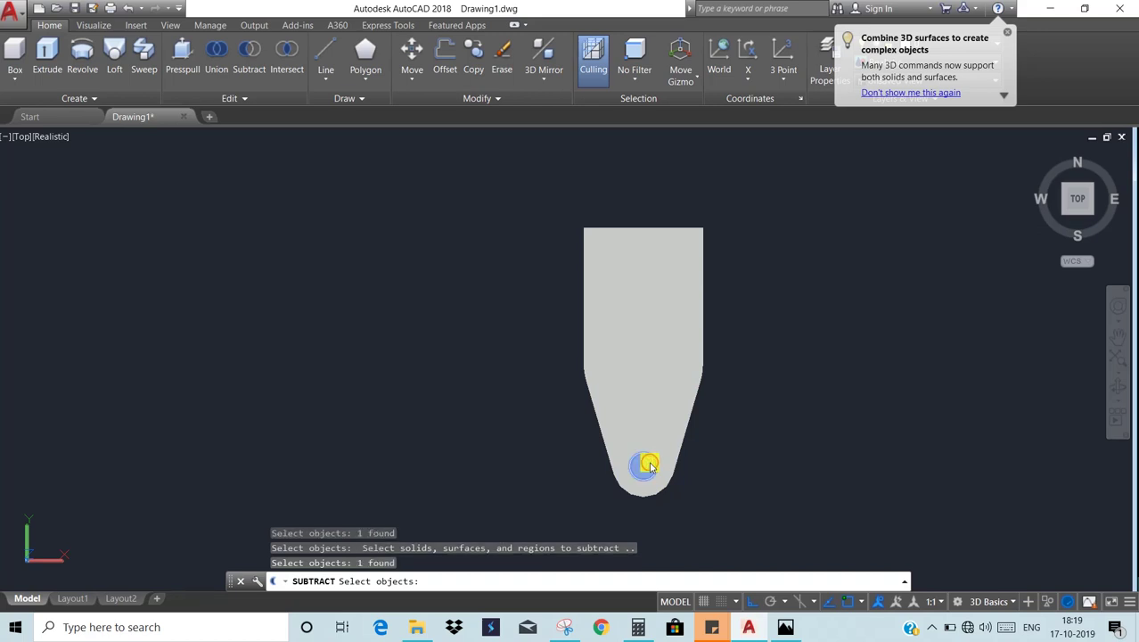
key(Return)
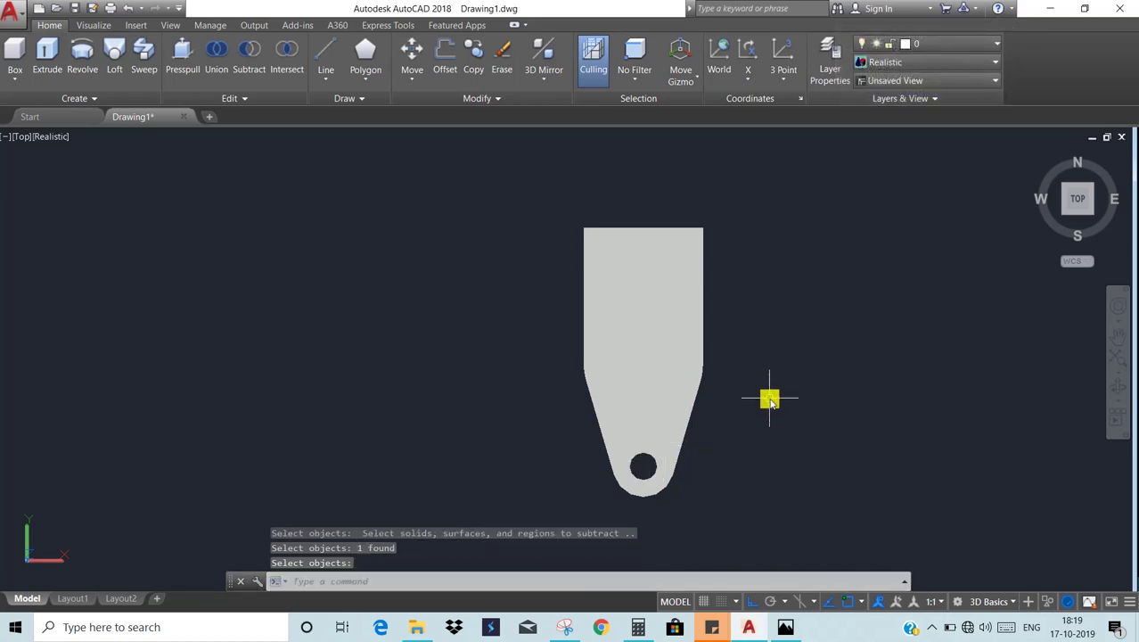
Switch to an isometric view and extrude the base profile 18 units into a solid
click(1077, 196)
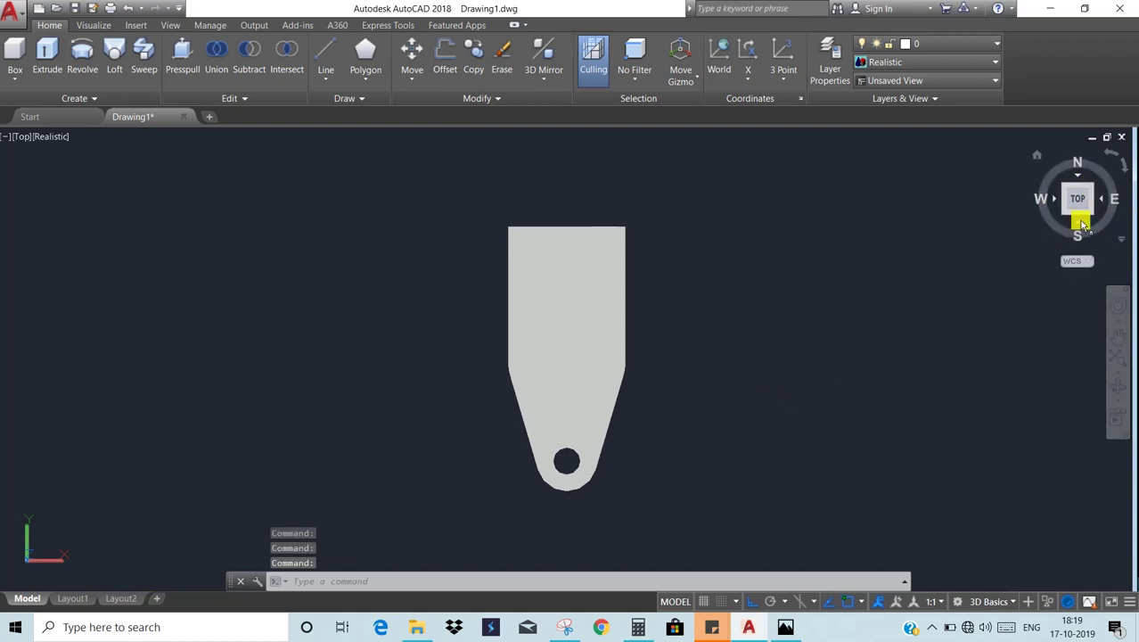
click(1093, 219)
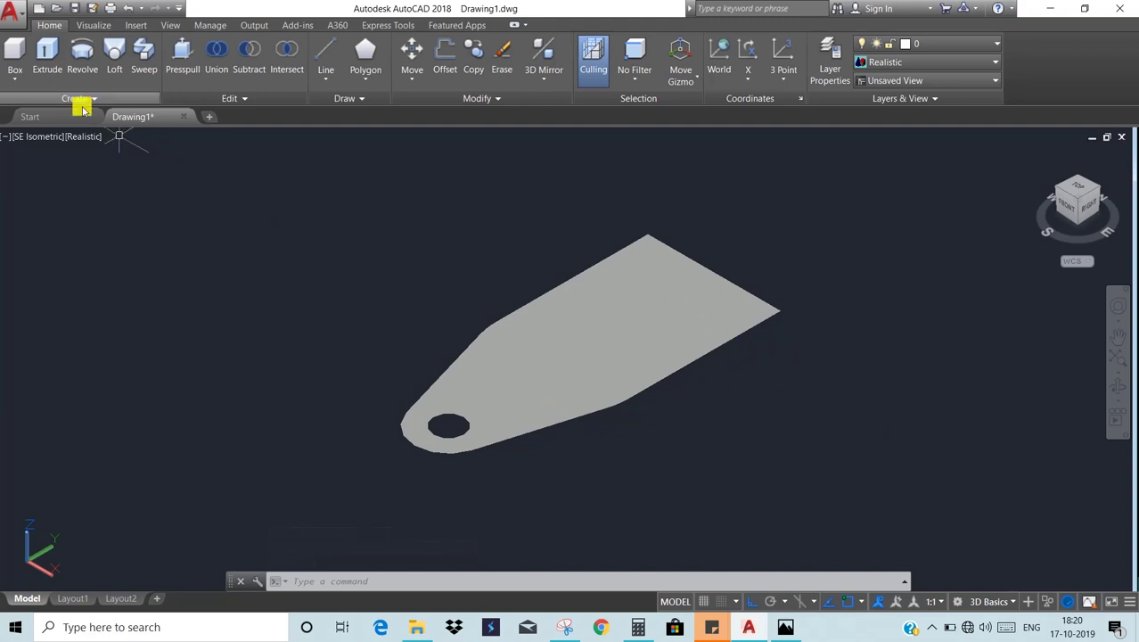
click(47, 55)
click(567, 312)
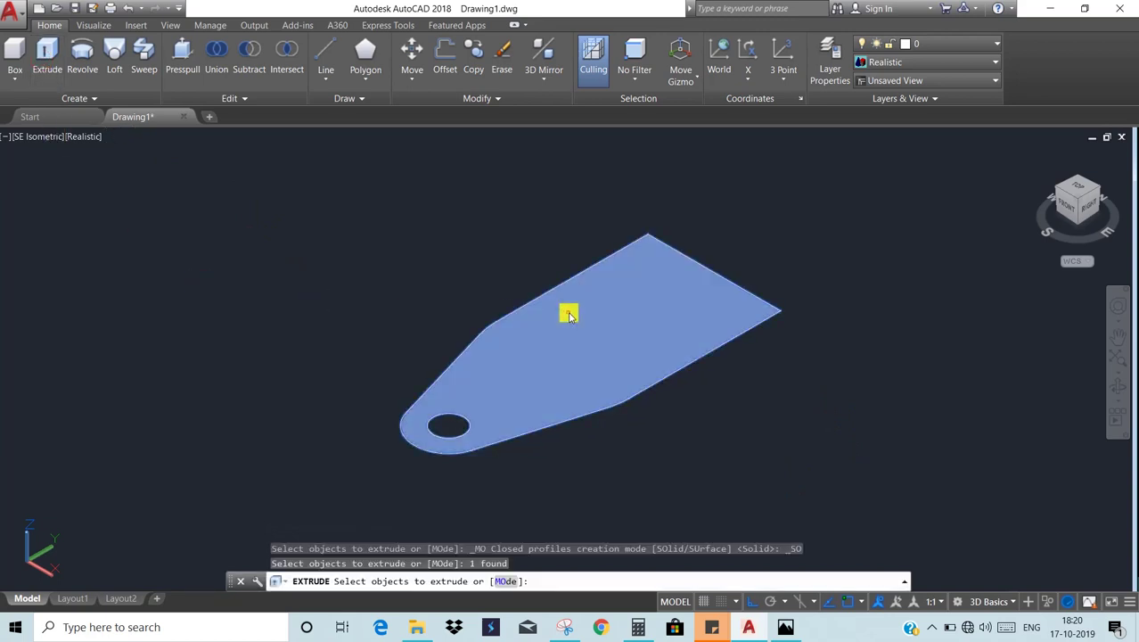
key(Return)
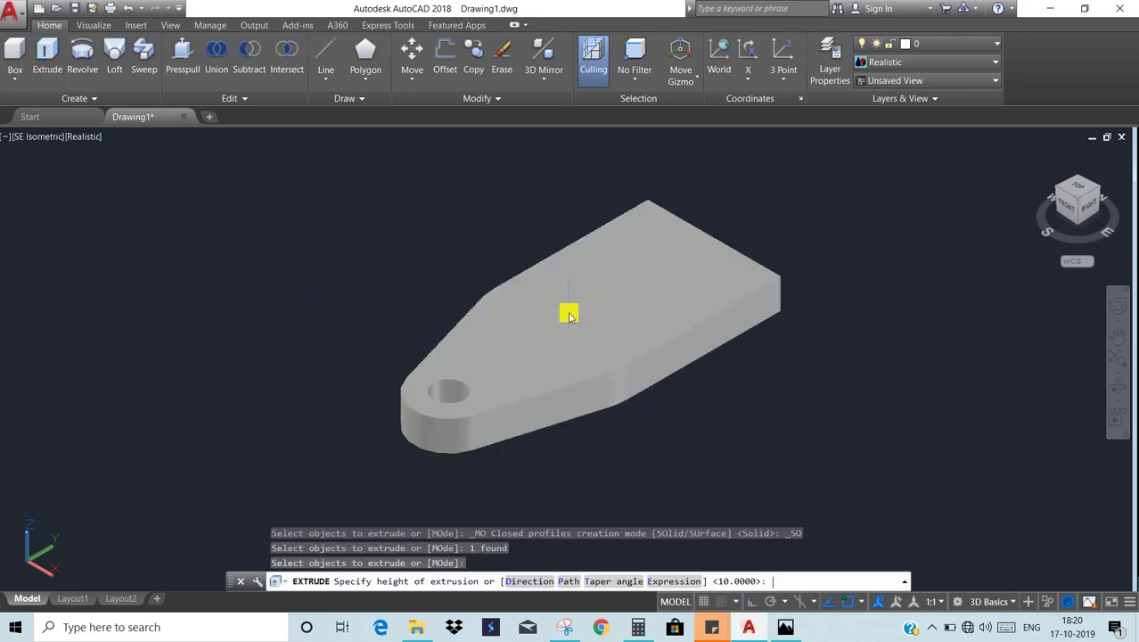
key(alt+Tab)
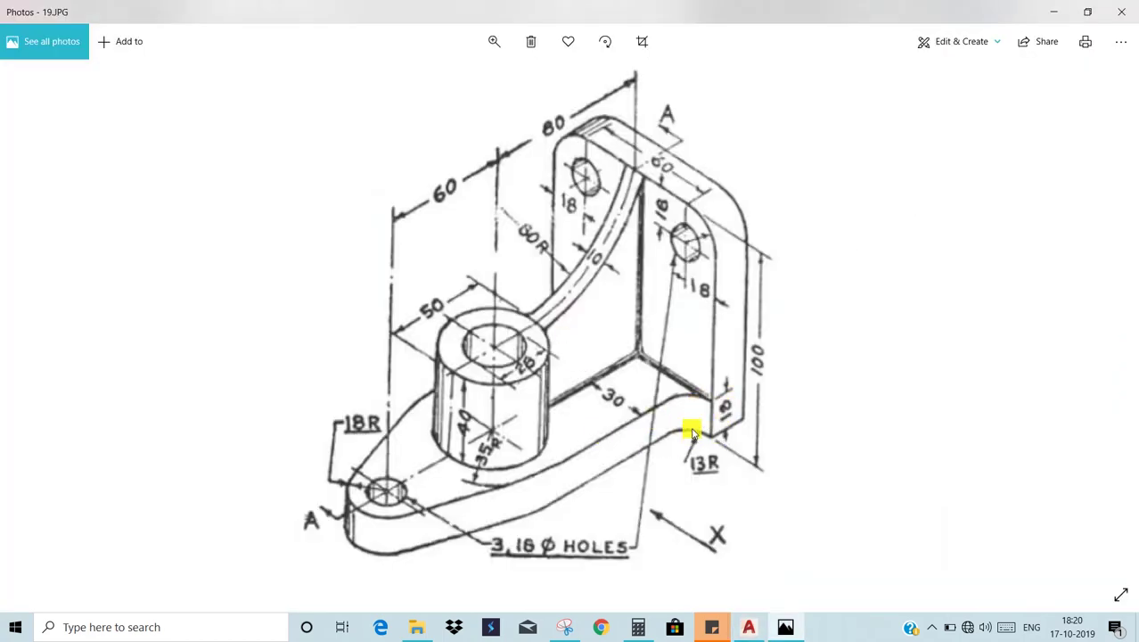
key(alt+Tab)
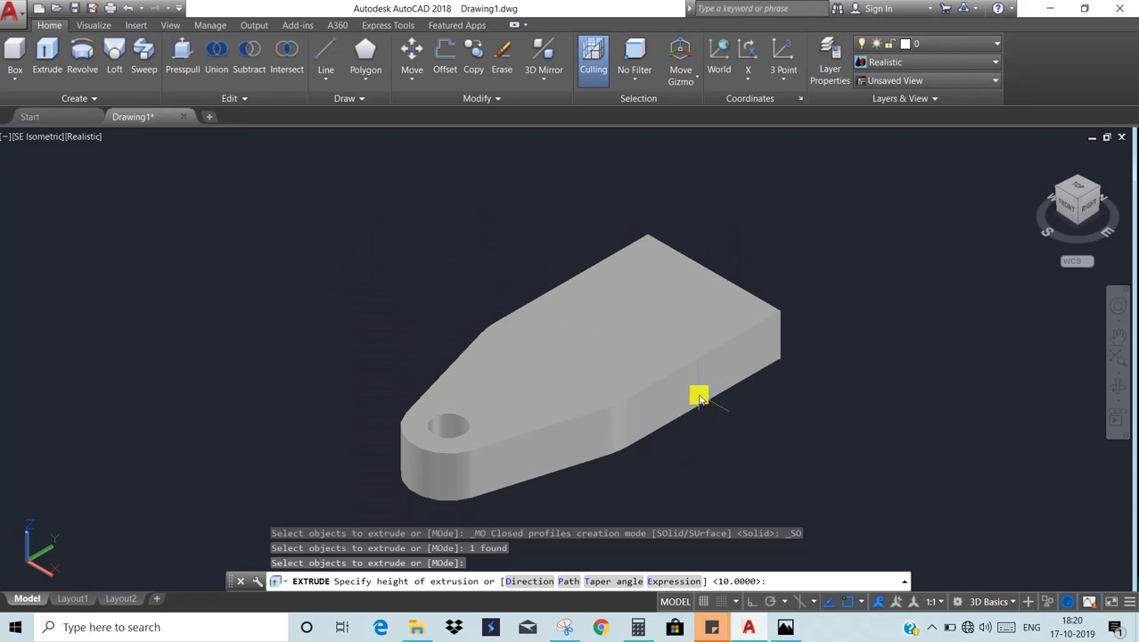
key(Return)
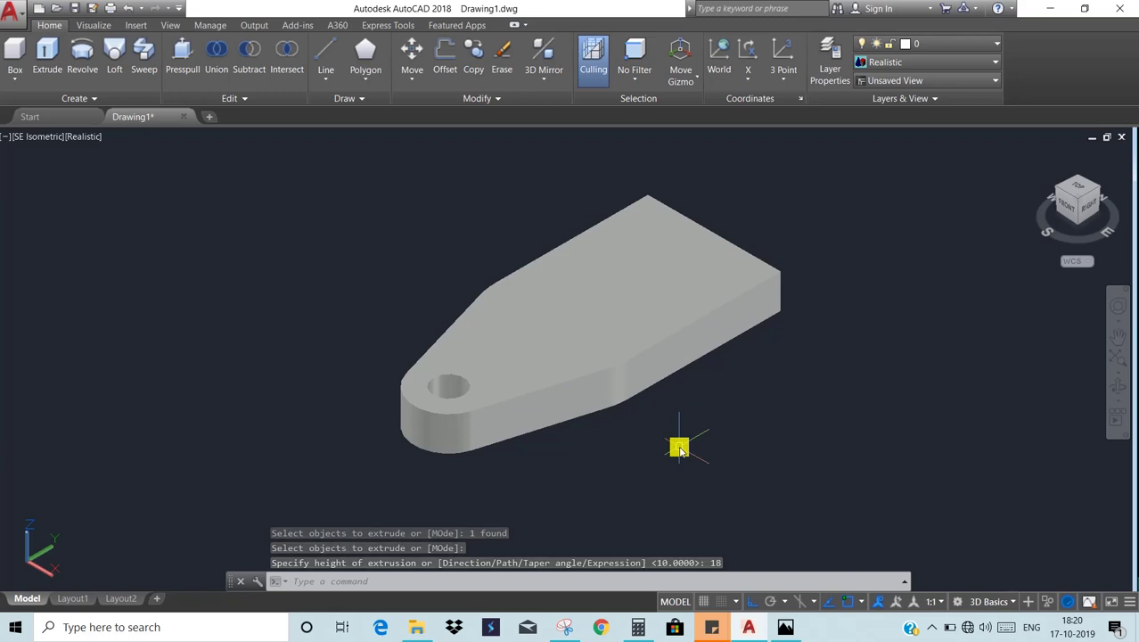
key(alt+Tab)
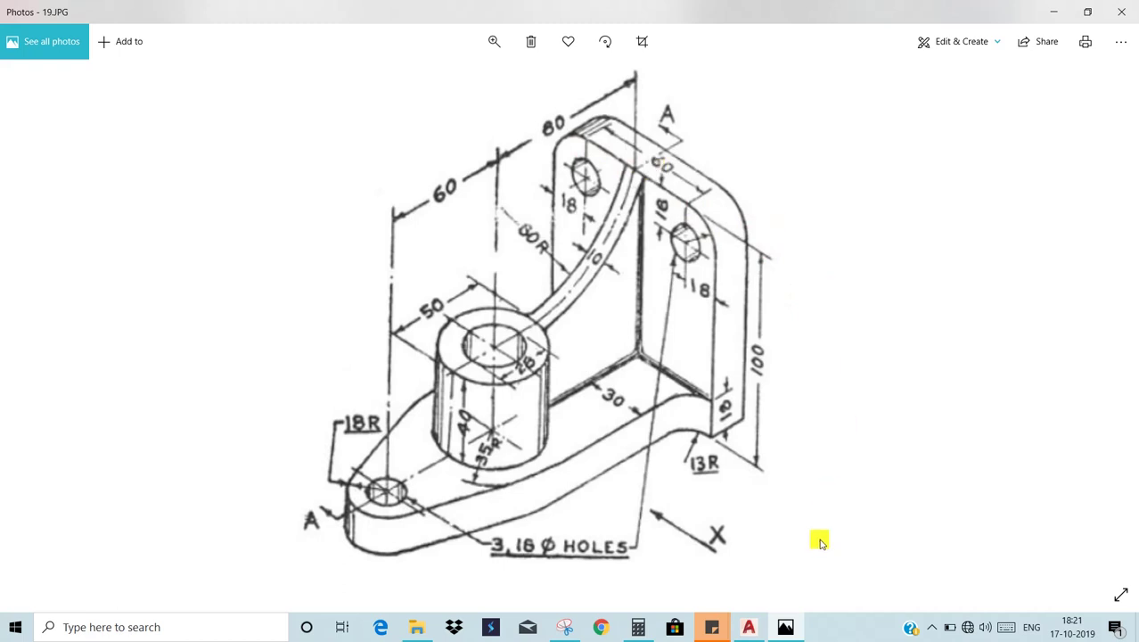
Return to the AutoCAD drawing of the 18-thick base plate
click(754, 630)
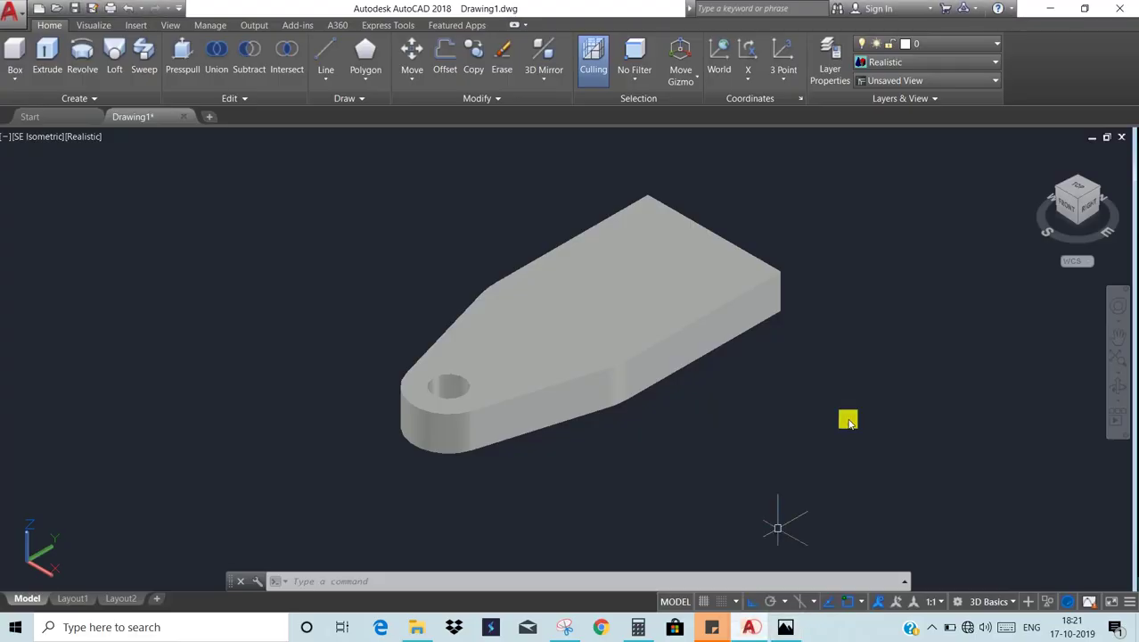
Draw an upright 96 by 100 rectangle from a corner of the base plate's square end
click(1100, 190)
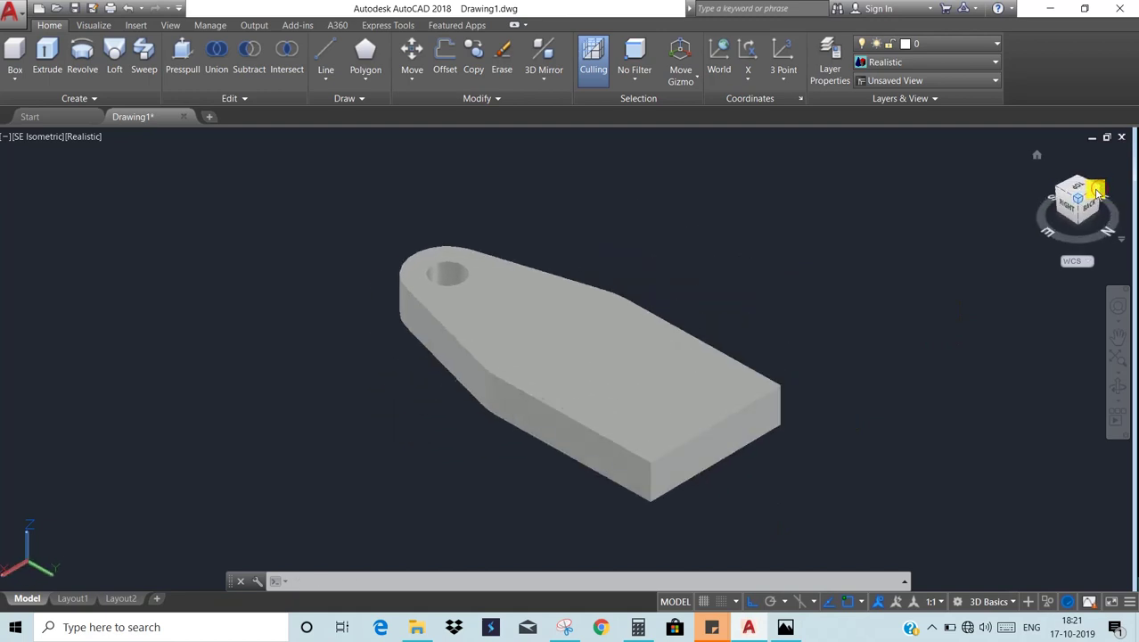
scroll(786, 481, up, 2)
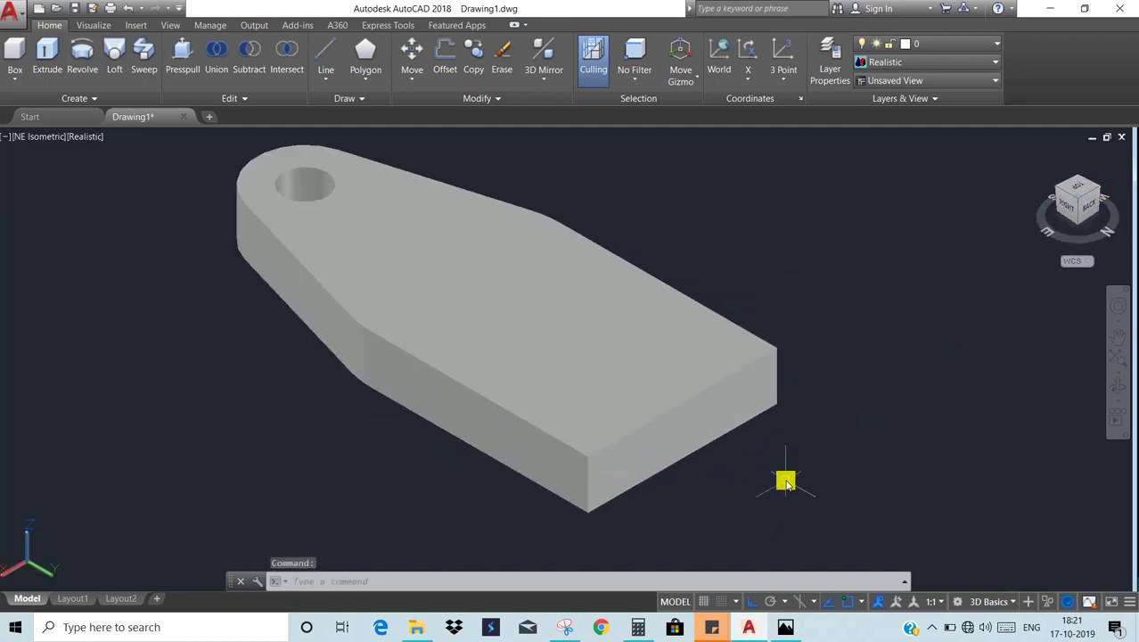
middle_drag(785, 476, 755, 450)
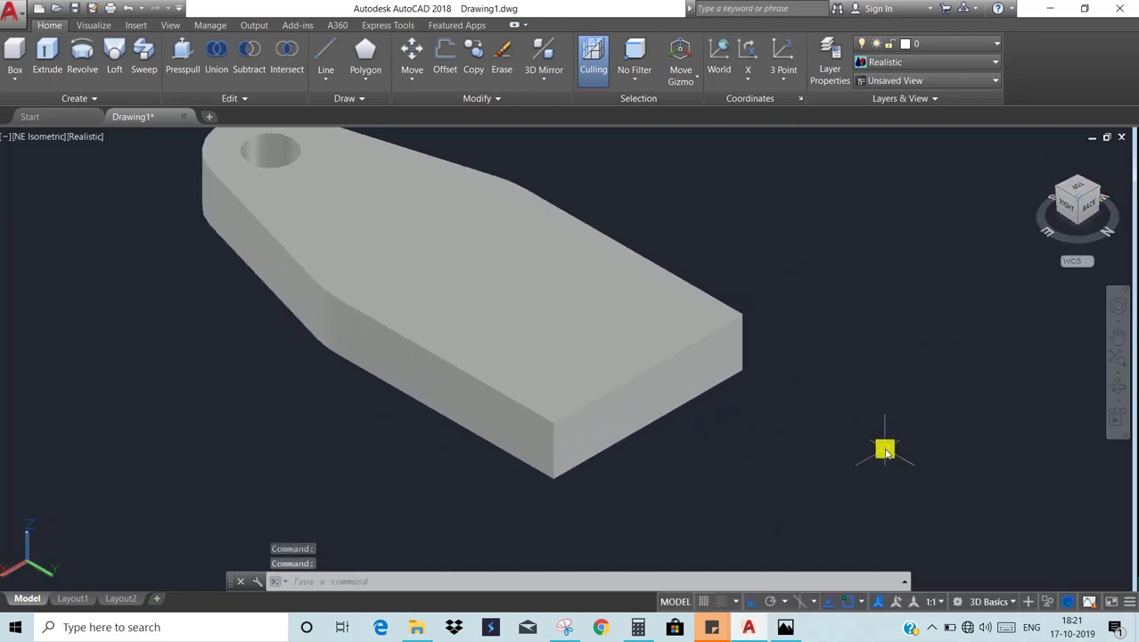
text(rec)
key(Return)
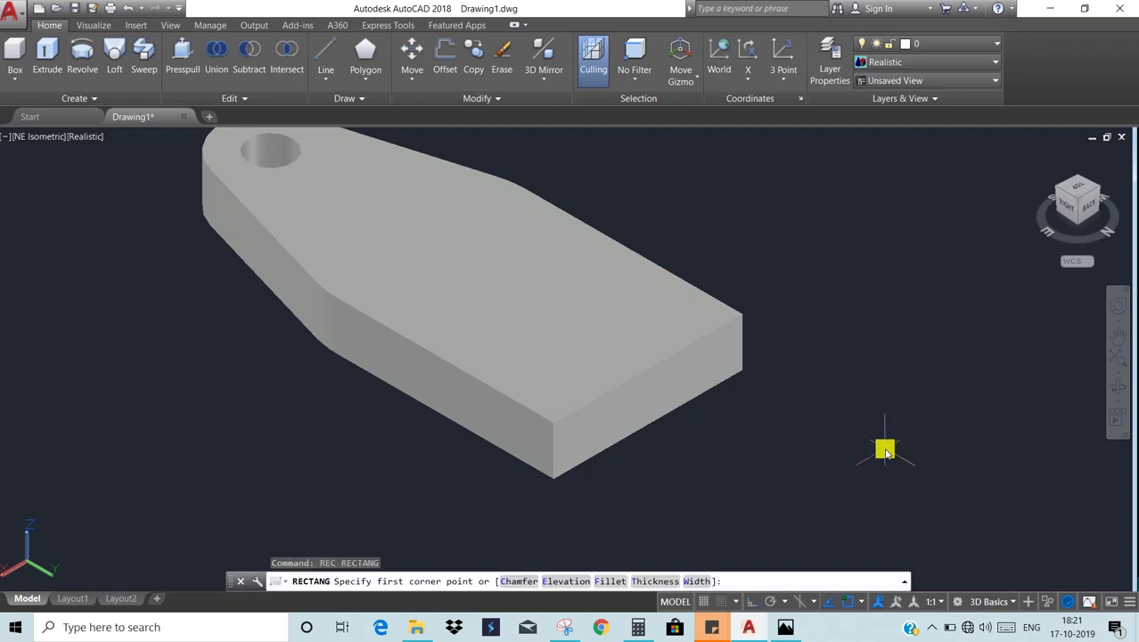
click(661, 388)
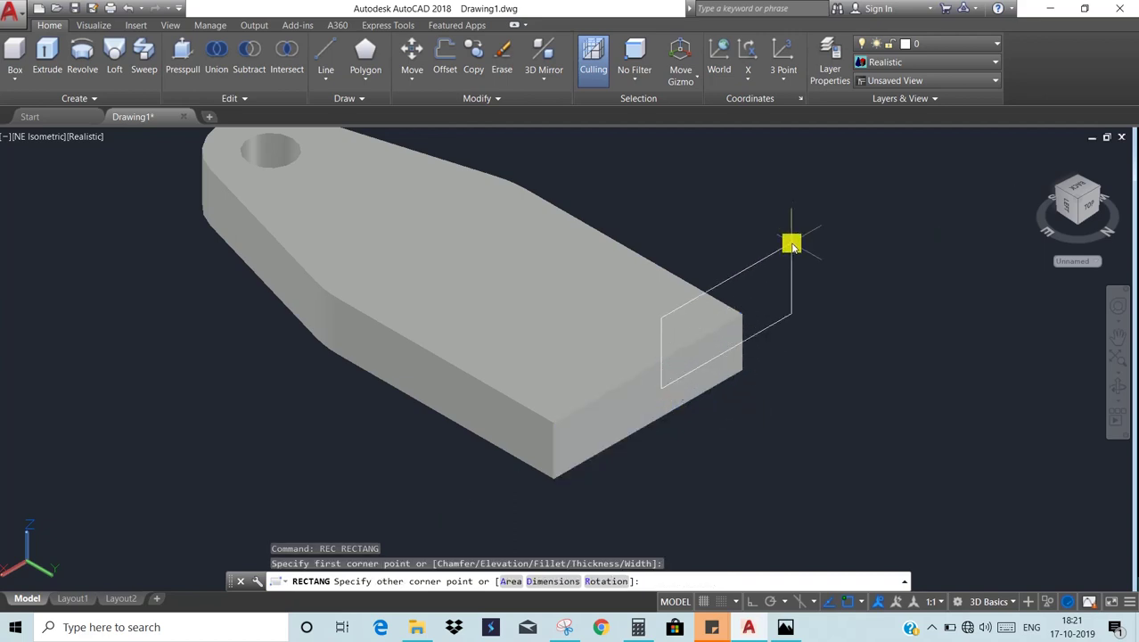
text(@96,100)
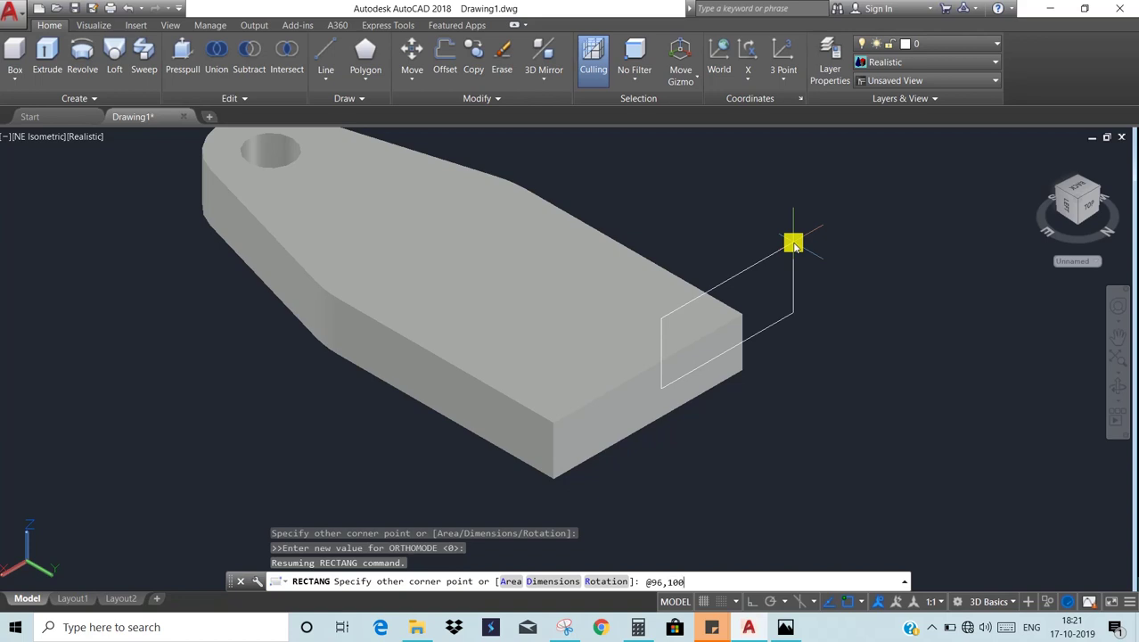
key(Return)
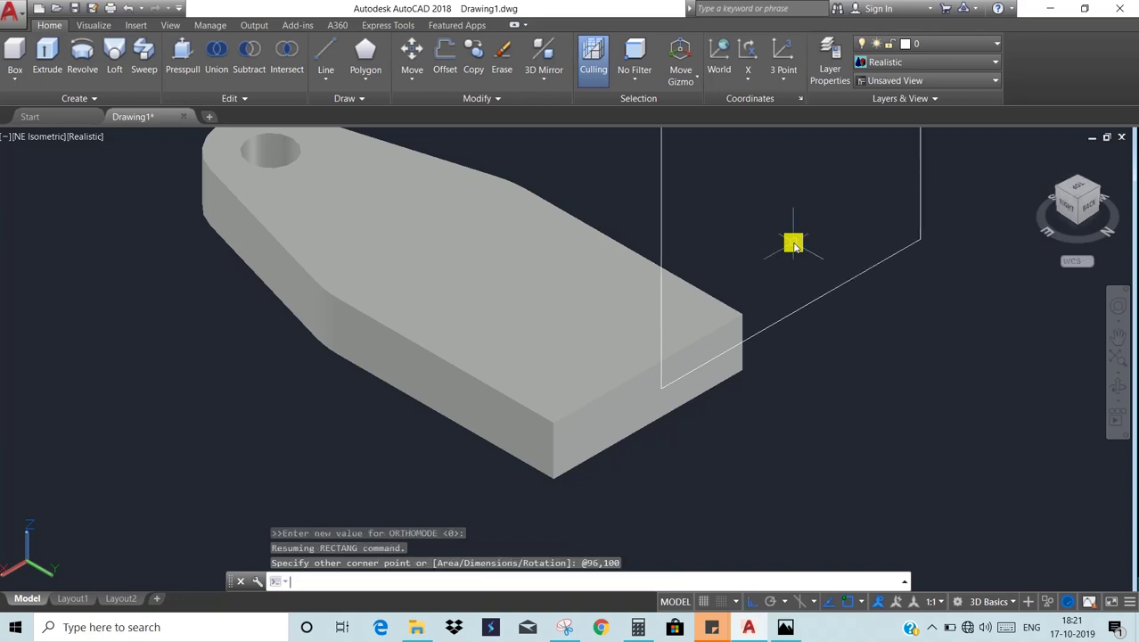
Zoom out and bring up the reference drawing 19.JPG in Photos
scroll(794, 330, down, 2)
scroll(704, 407, down, 2)
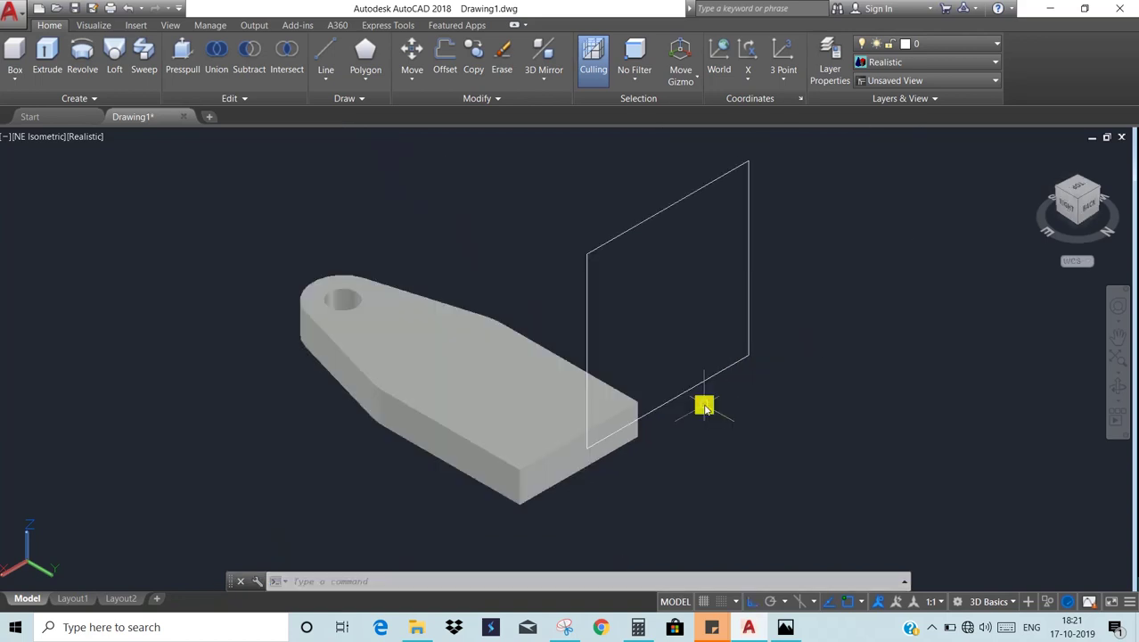
mouse_move(786, 627)
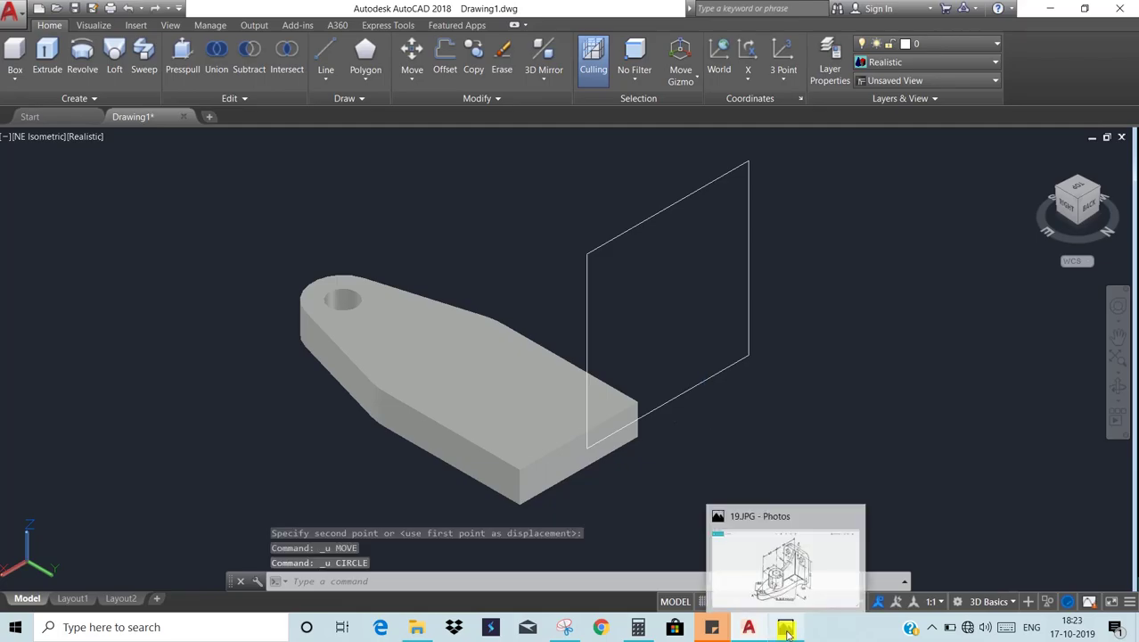
click(766, 594)
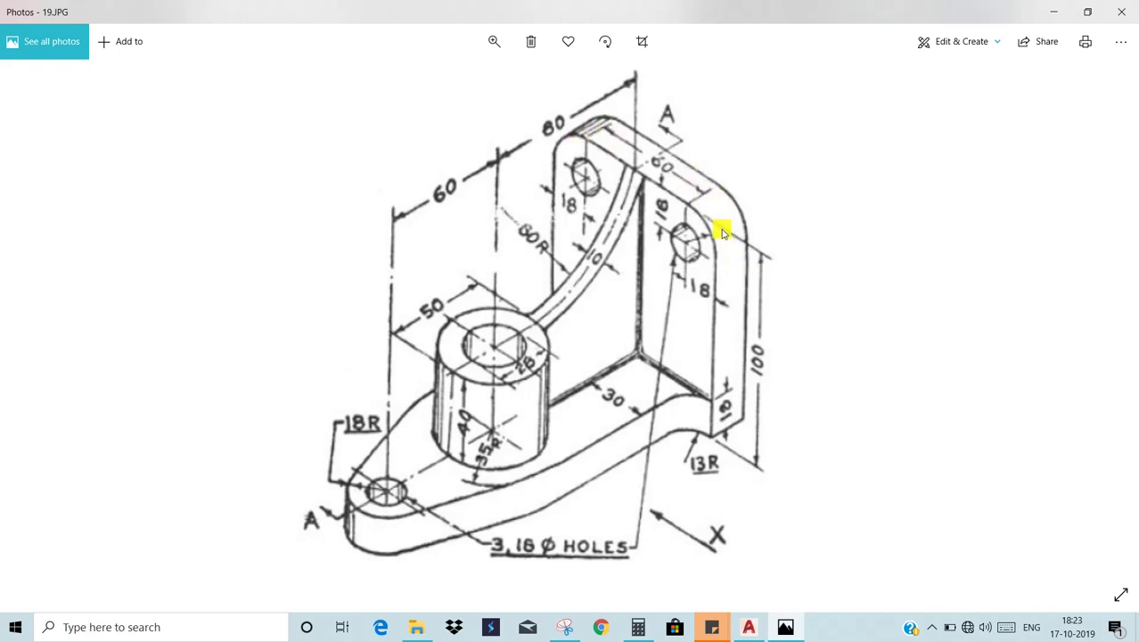
Fillet the upright rectangle's top-right corner with an 18 radius
key(alt+Tab)
text(f)
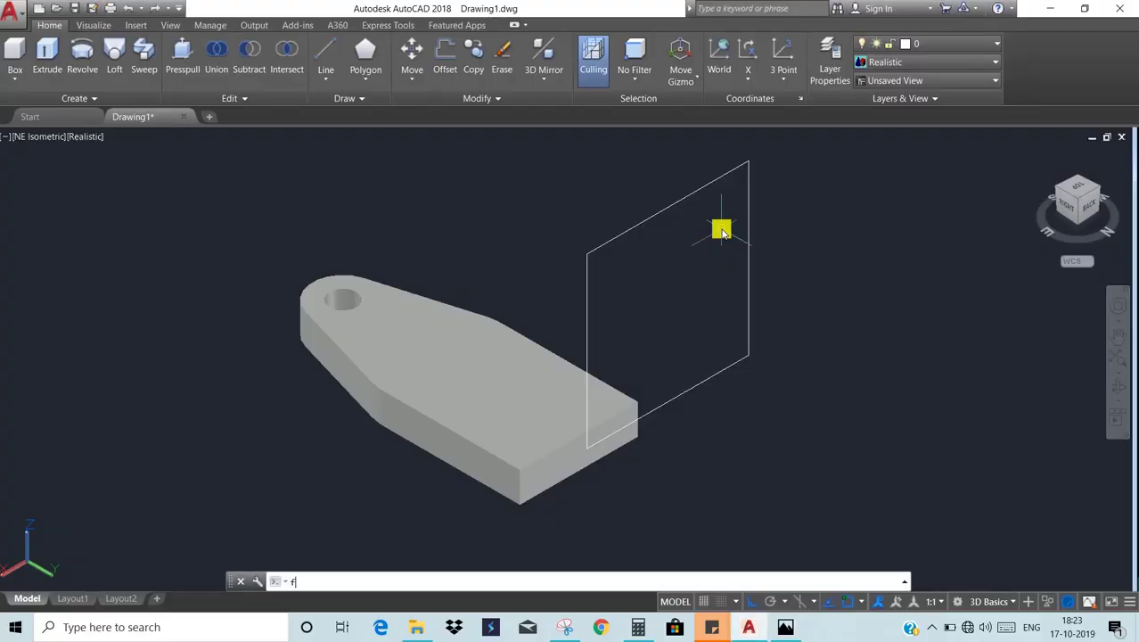
key(Return)
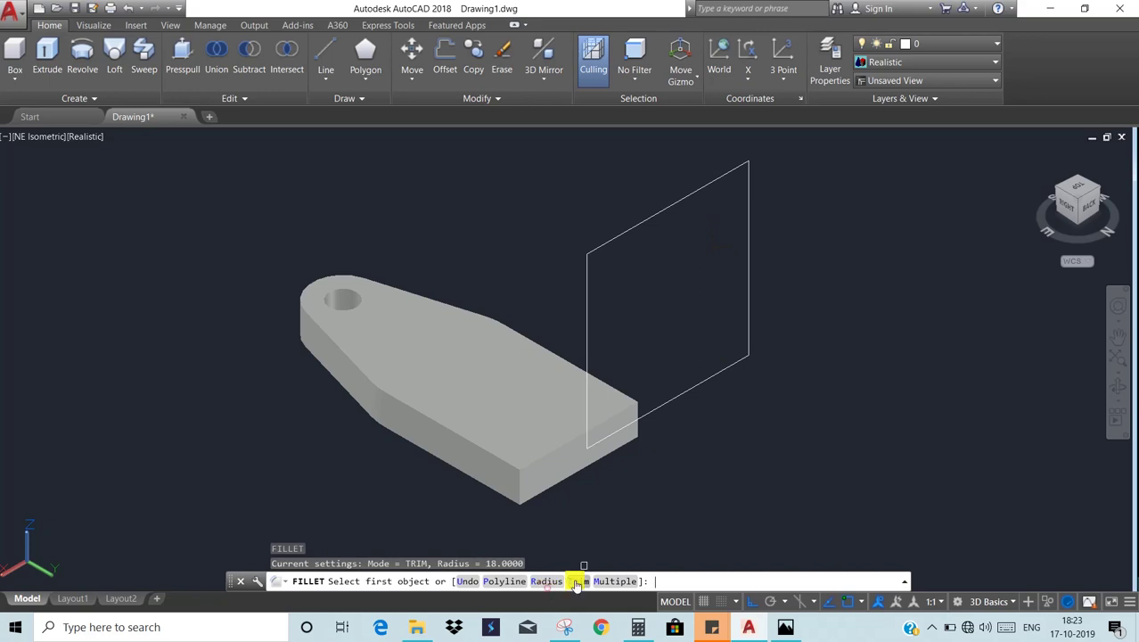
click(545, 580)
key(alt+Tab)
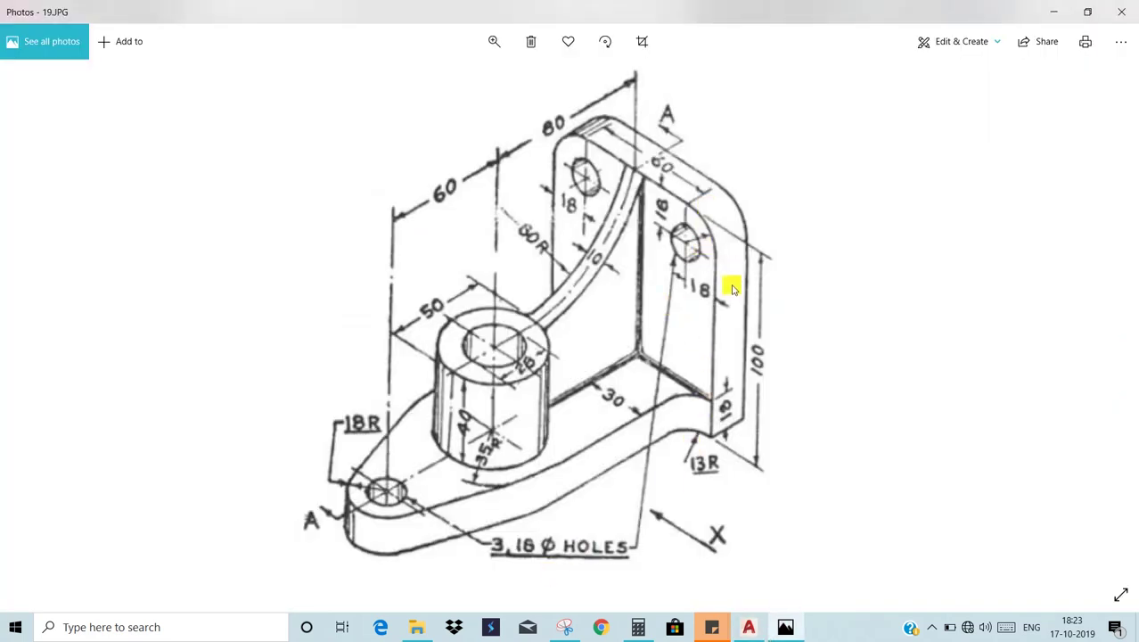
key(alt+Tab)
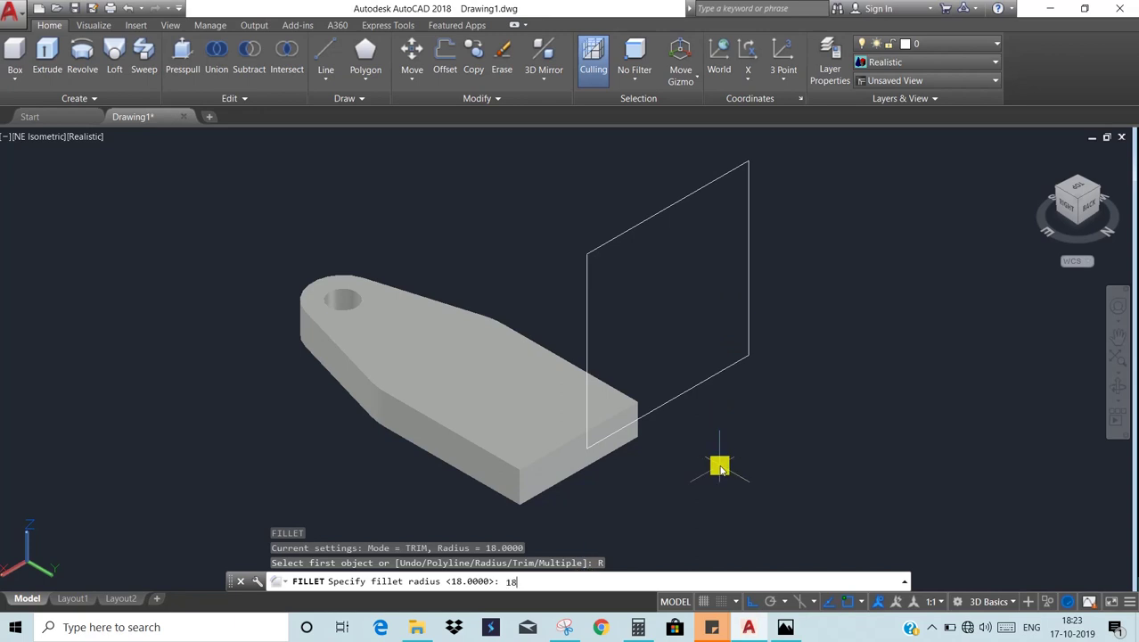
key(Return)
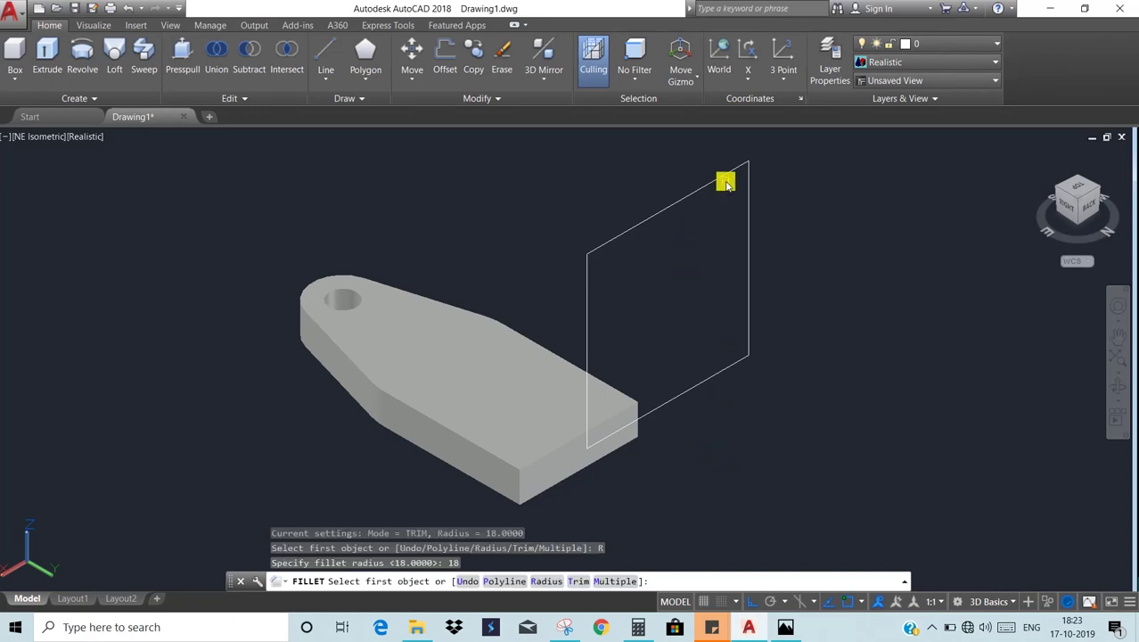
click(742, 192)
click(742, 184)
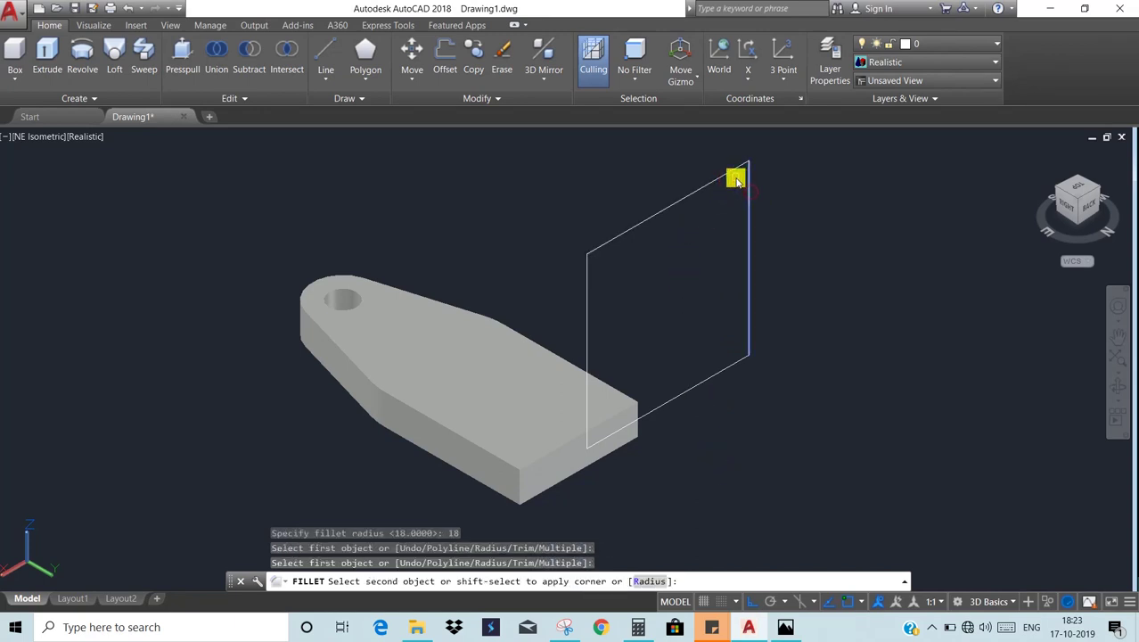
click(751, 263)
Fillet the top-left corner with the same 18 radius
key(Return)
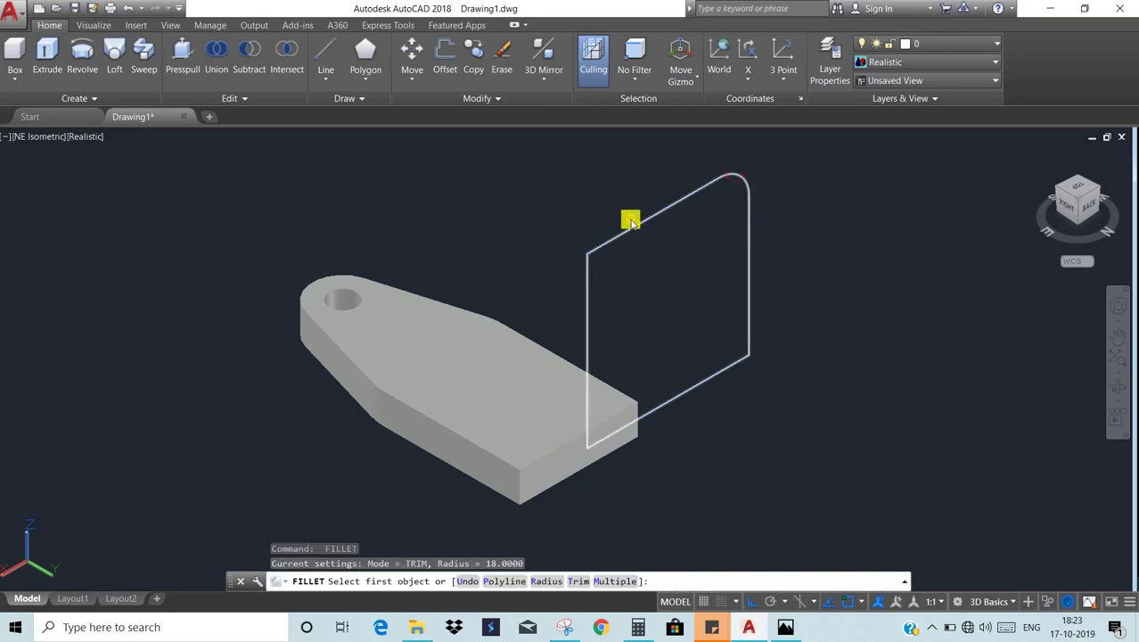
click(626, 233)
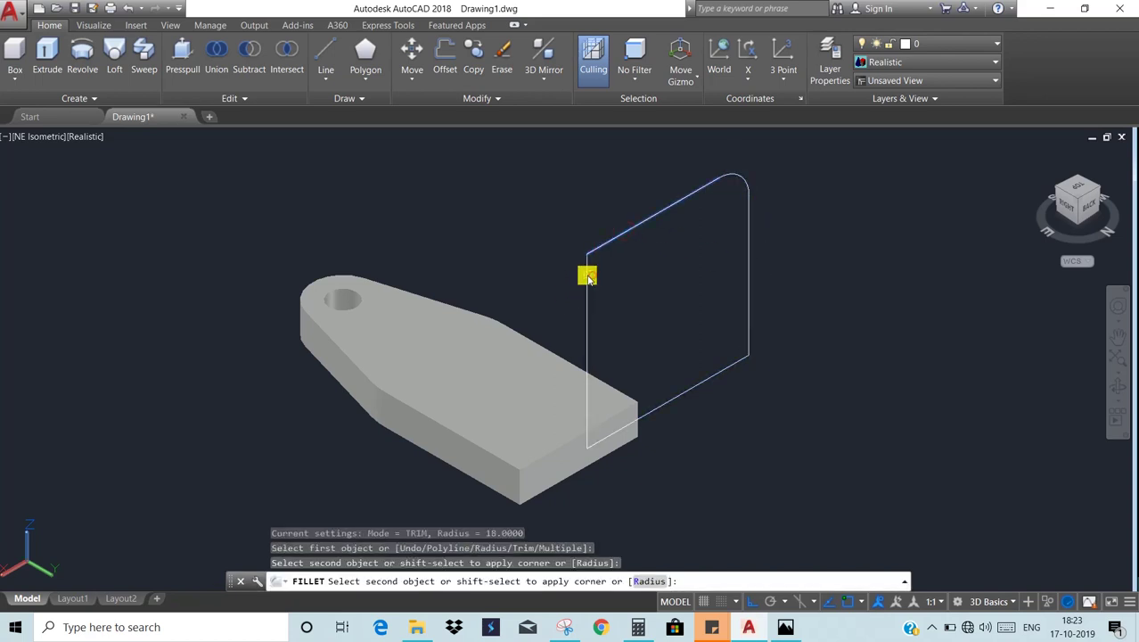
click(587, 272)
click(585, 270)
click(590, 274)
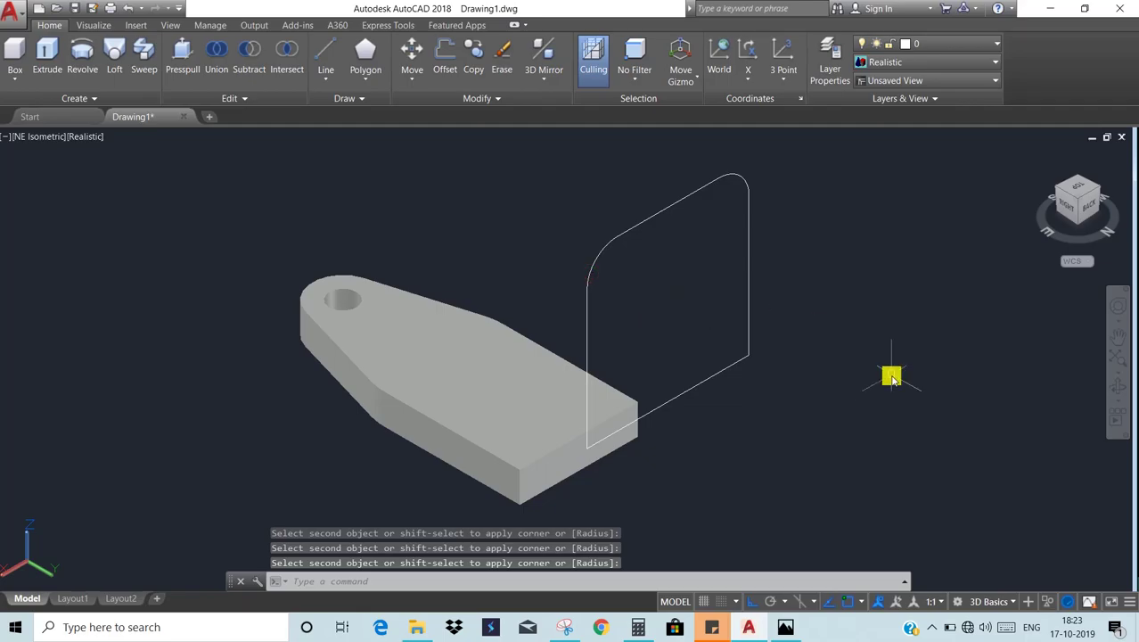
Extrude the rounded upright profile 18 units into a solid vertical plate
key(alt+Tab)
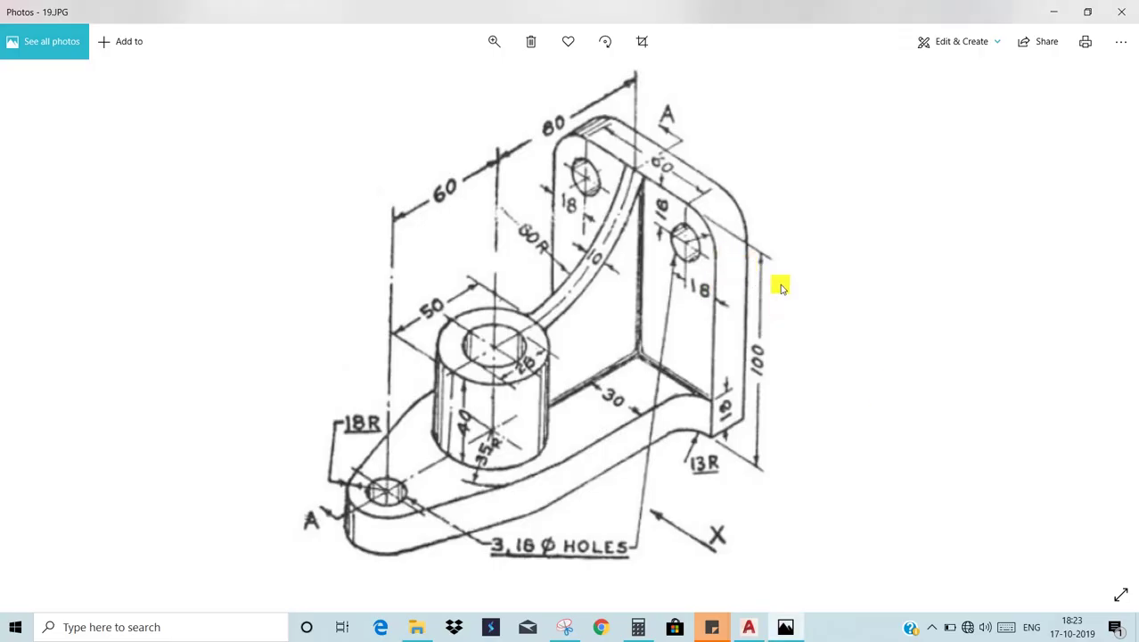
key(alt+Tab)
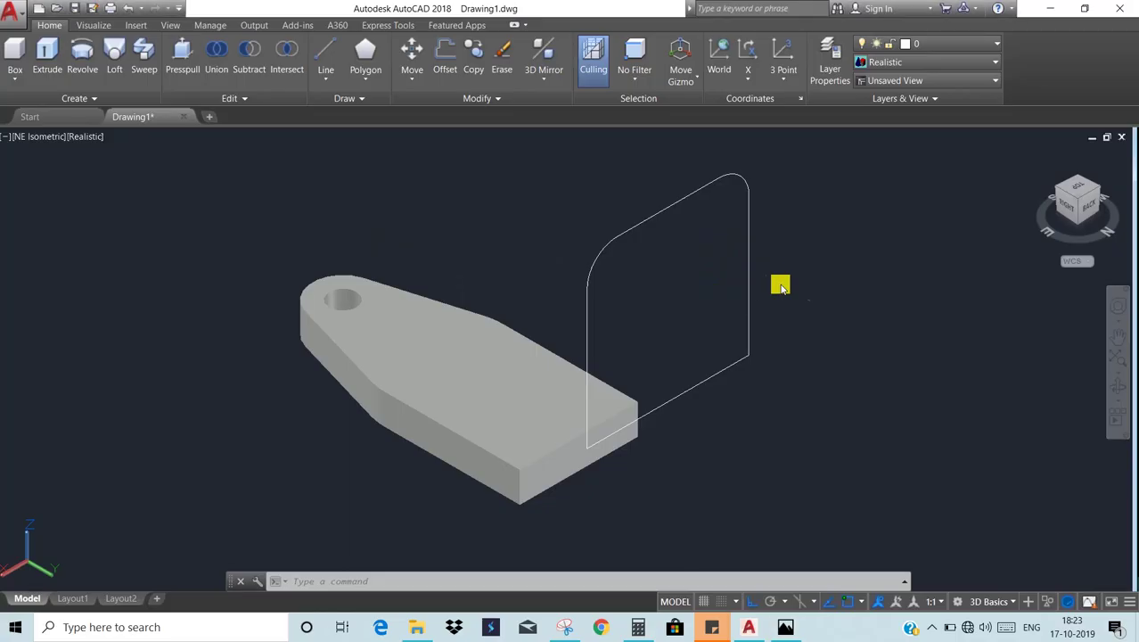
text(ex)
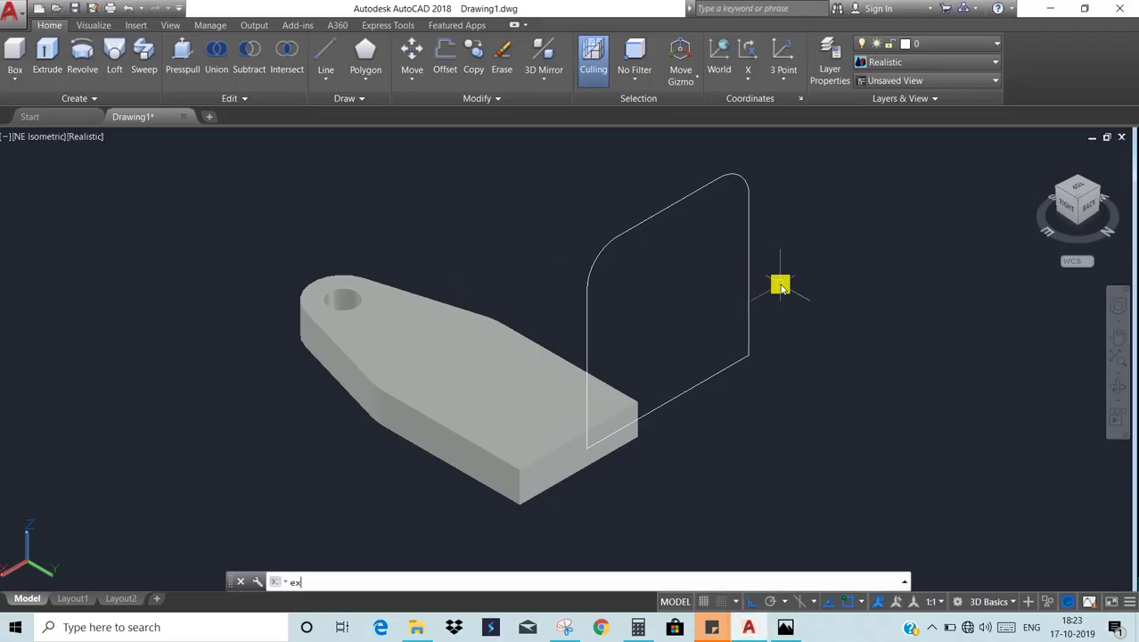
key(Return)
click(748, 249)
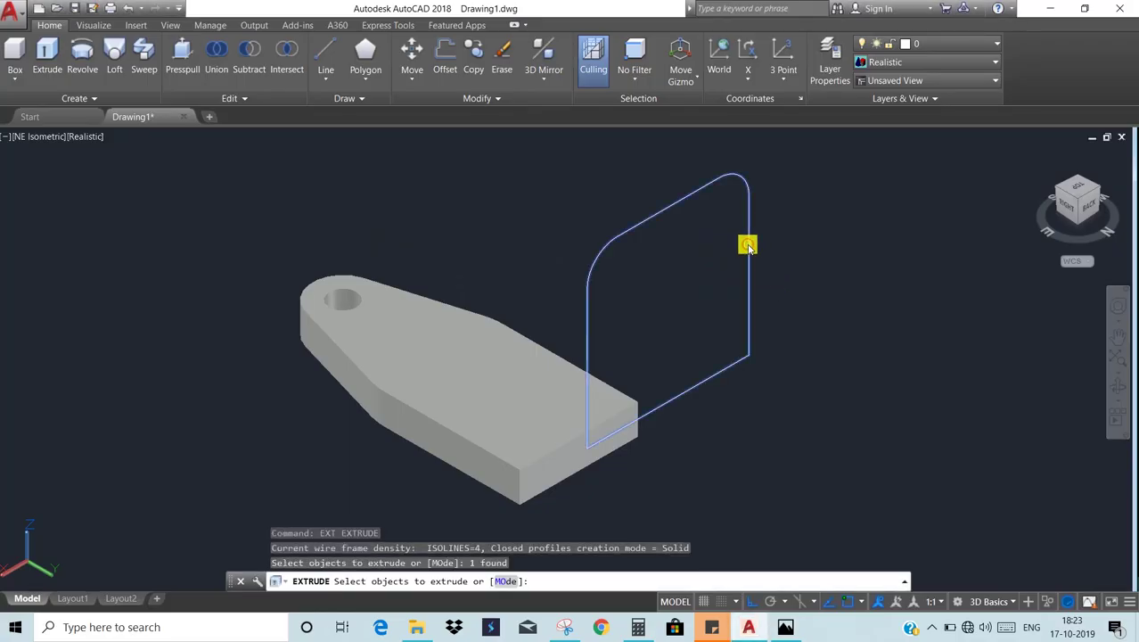
key(Return)
key(alt+Tab)
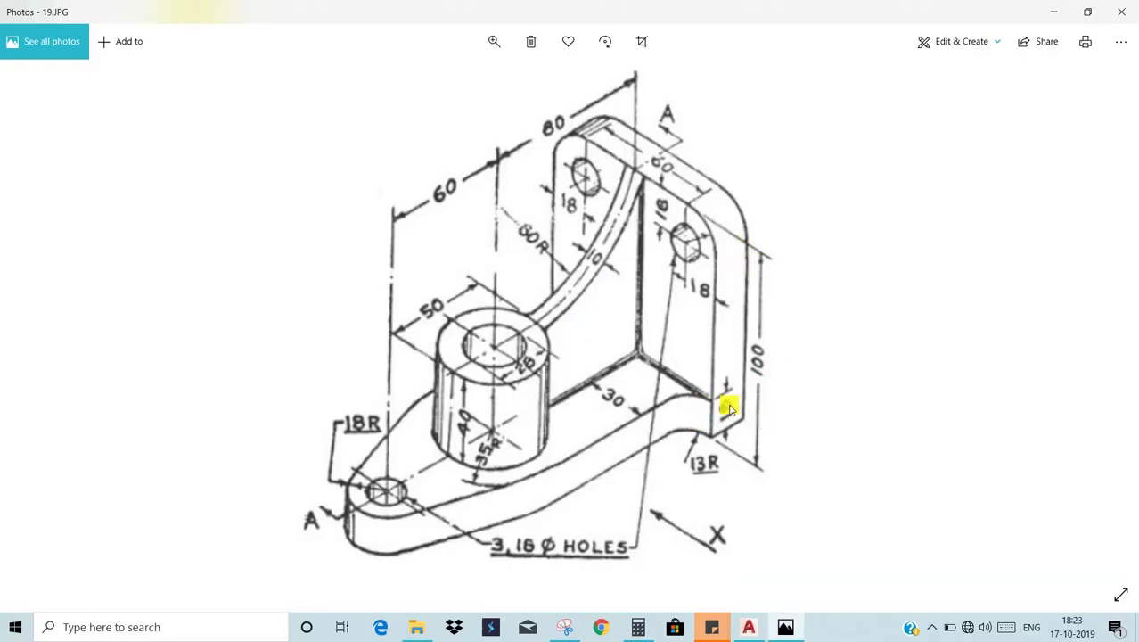
key(alt+Tab)
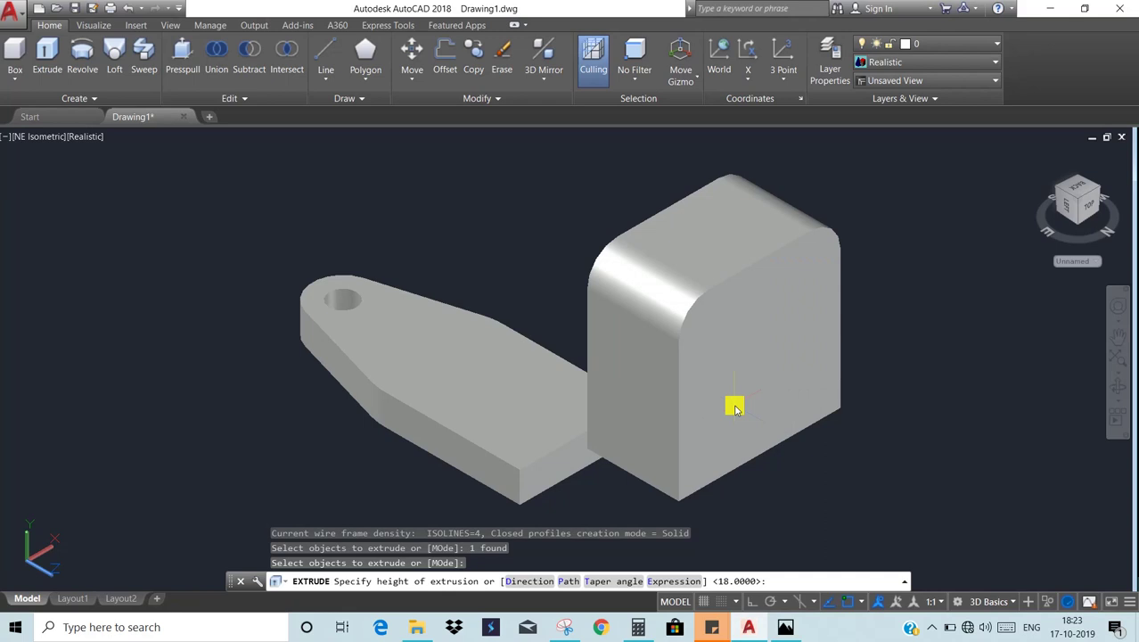
key(Return)
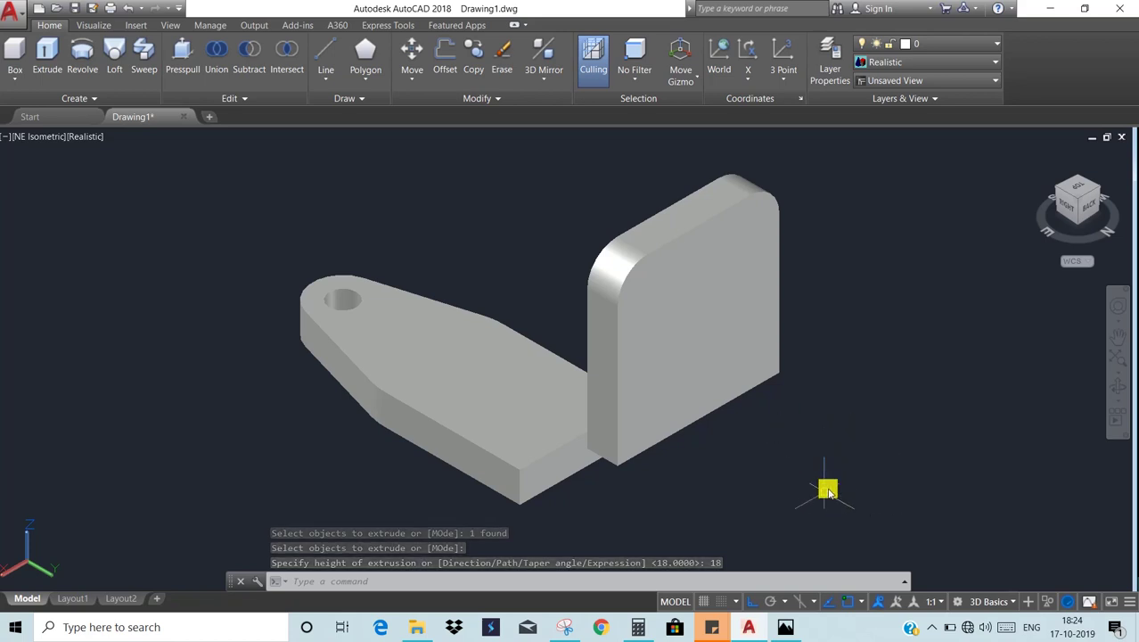
Move the upright plate by its bottom-edge midpoint onto the base plate's square end
click(1061, 192)
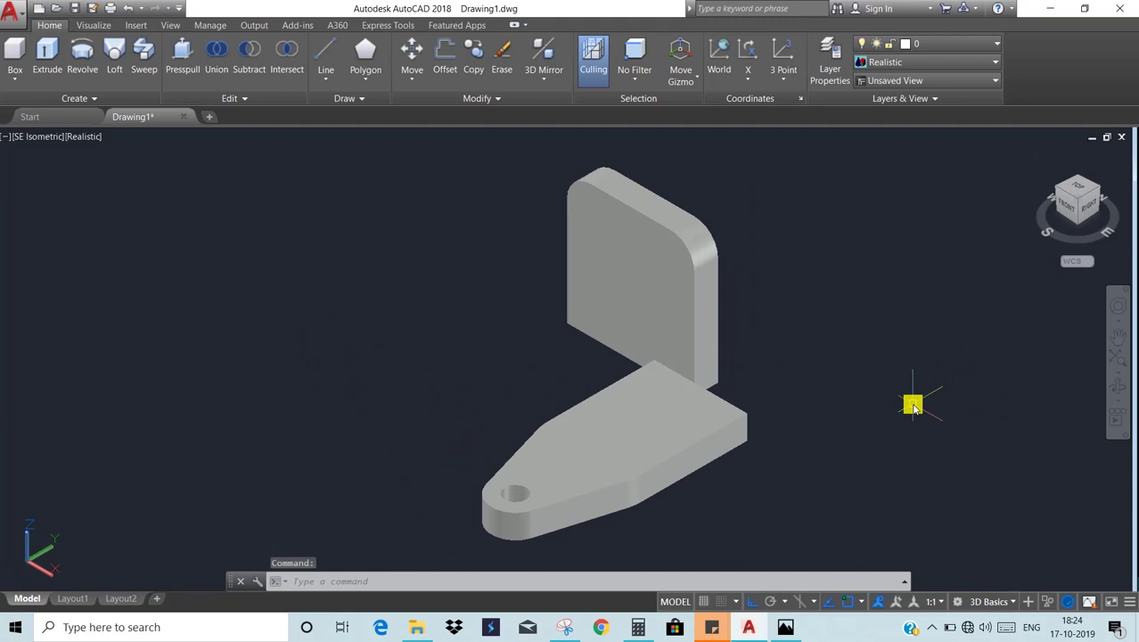
text(m)
key(Return)
click(650, 302)
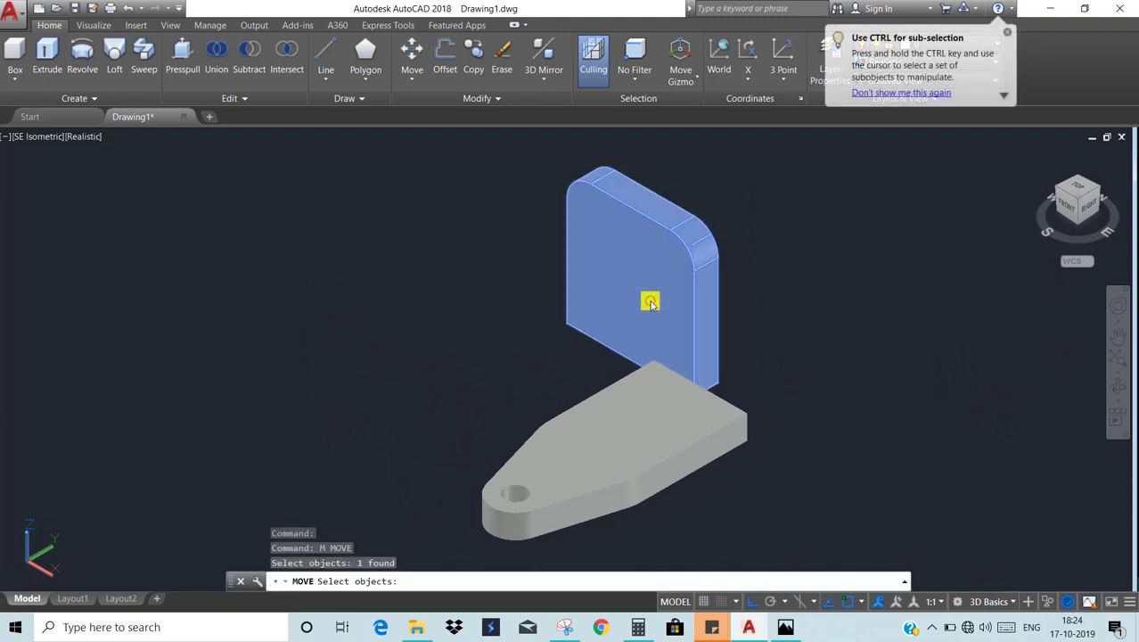
key(Return)
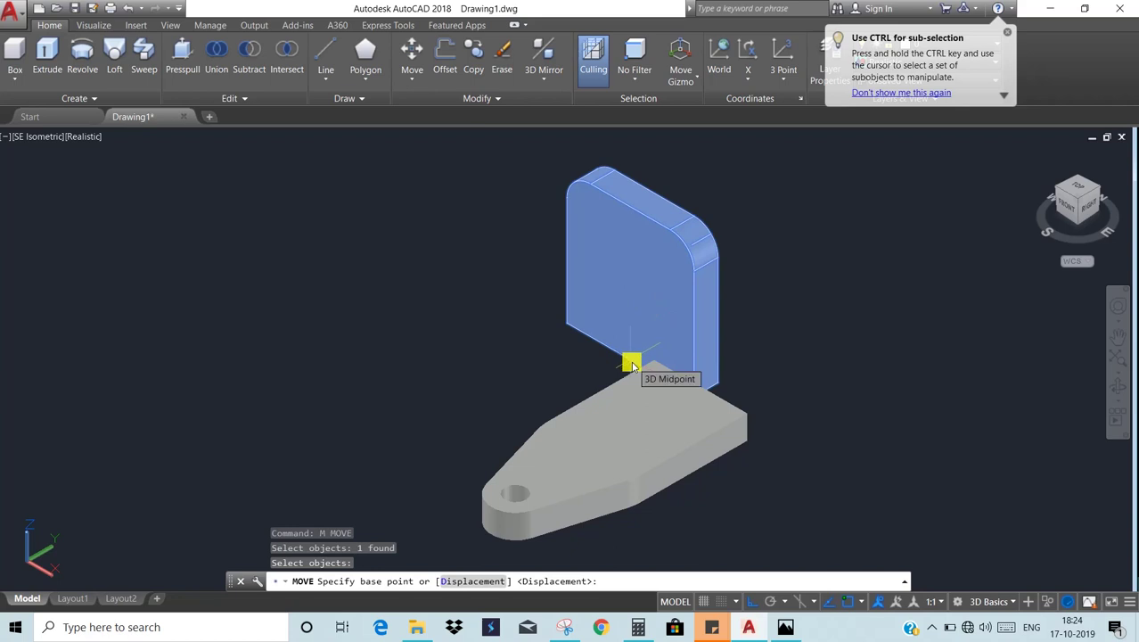
click(631, 365)
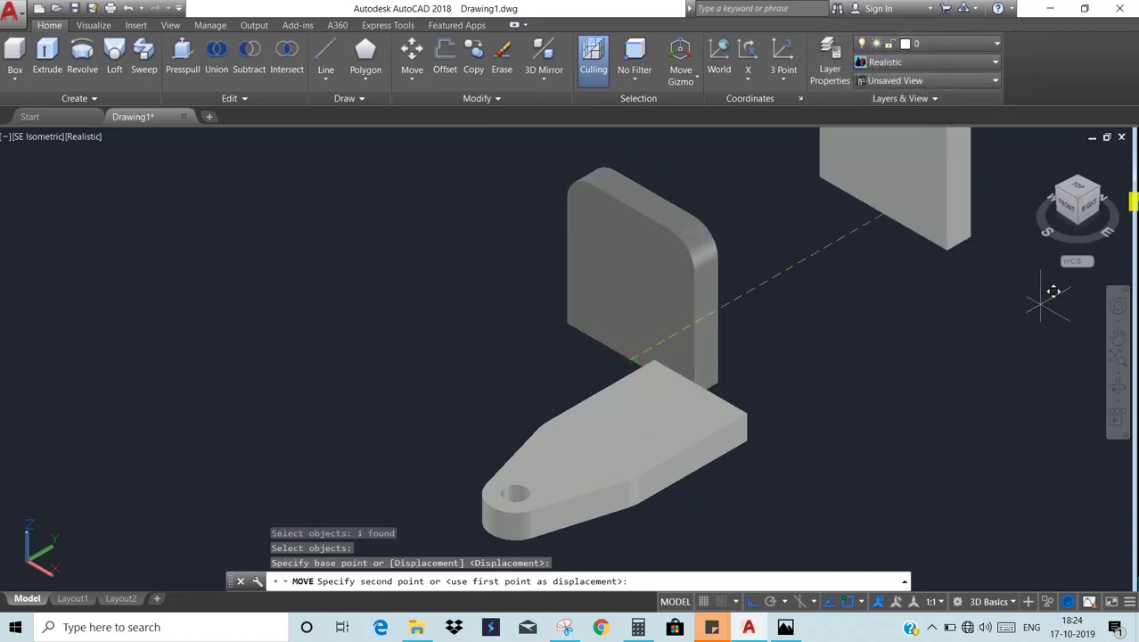
click(1093, 198)
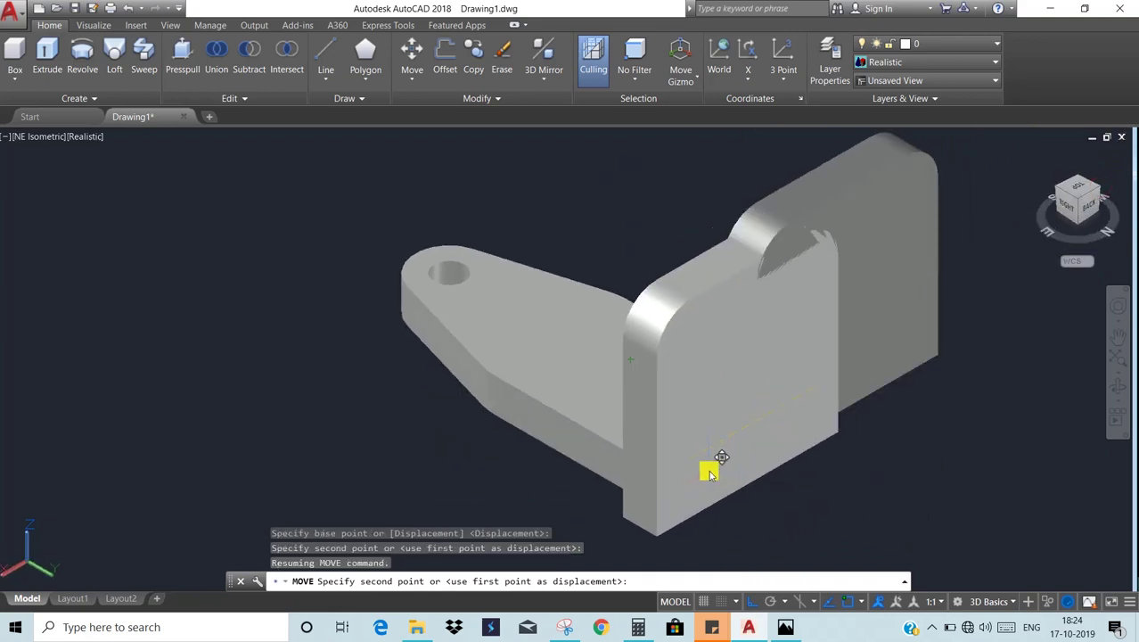
click(708, 466)
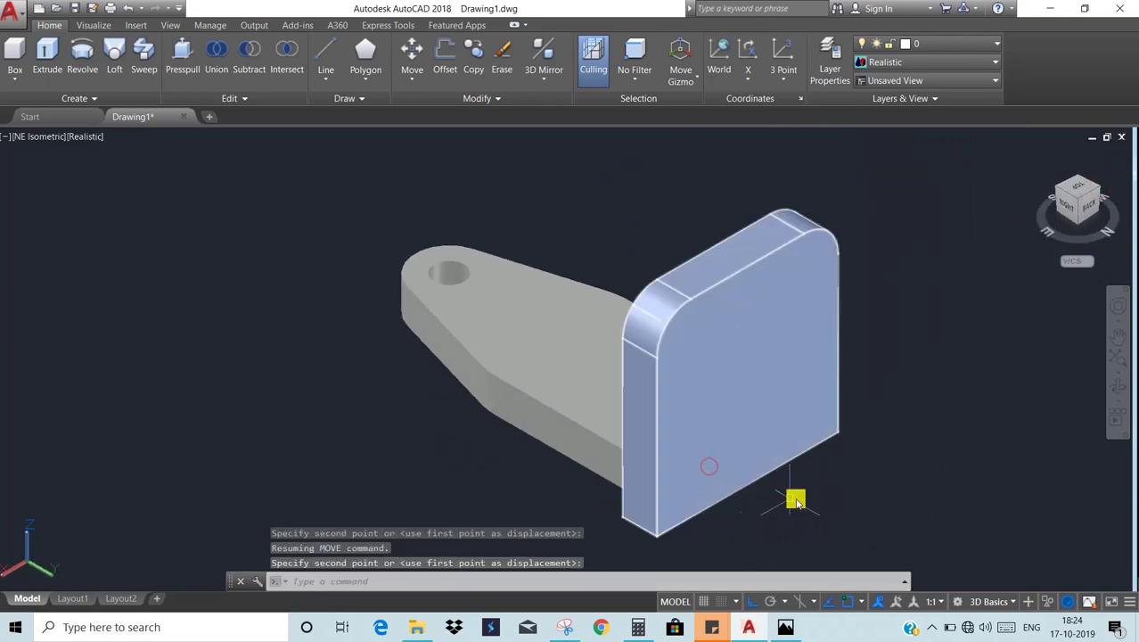
click(1058, 189)
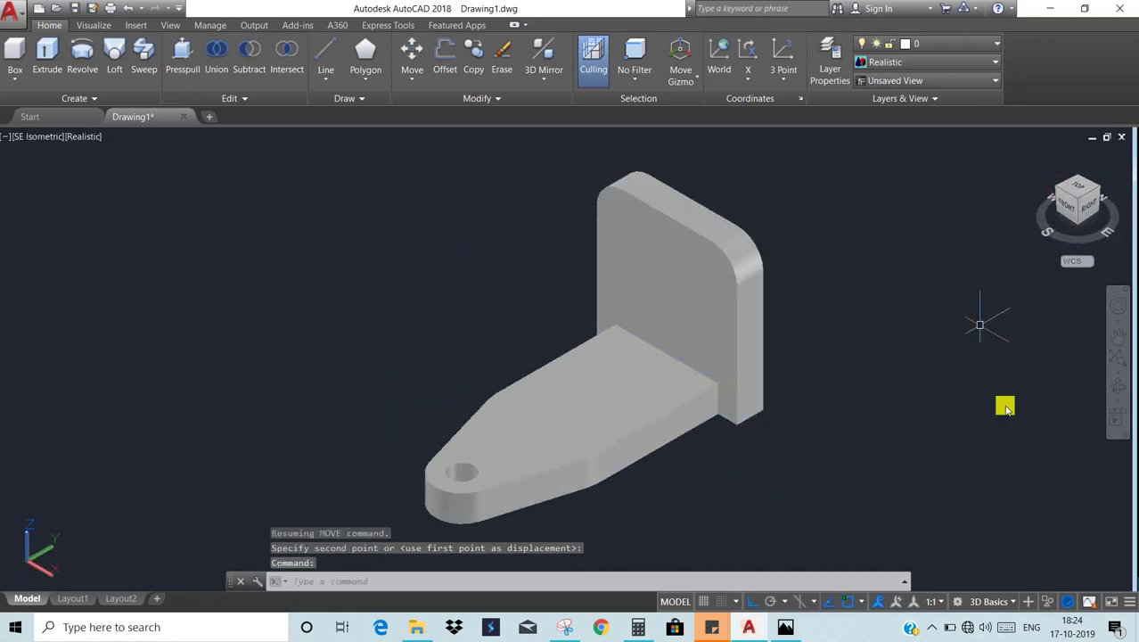
click(78, 136)
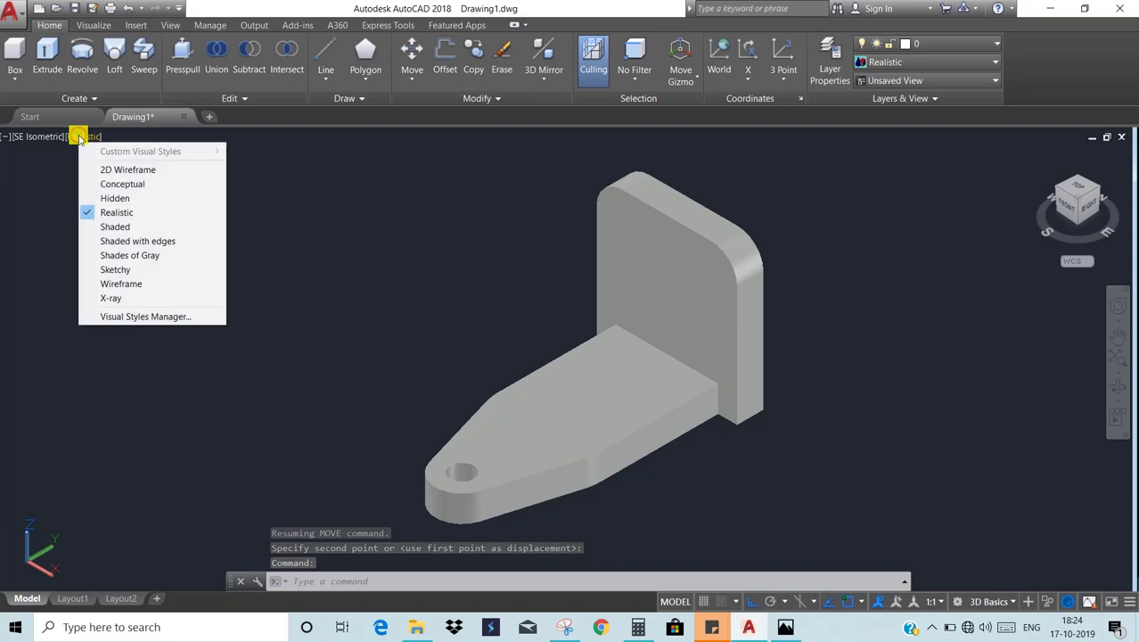
click(89, 167)
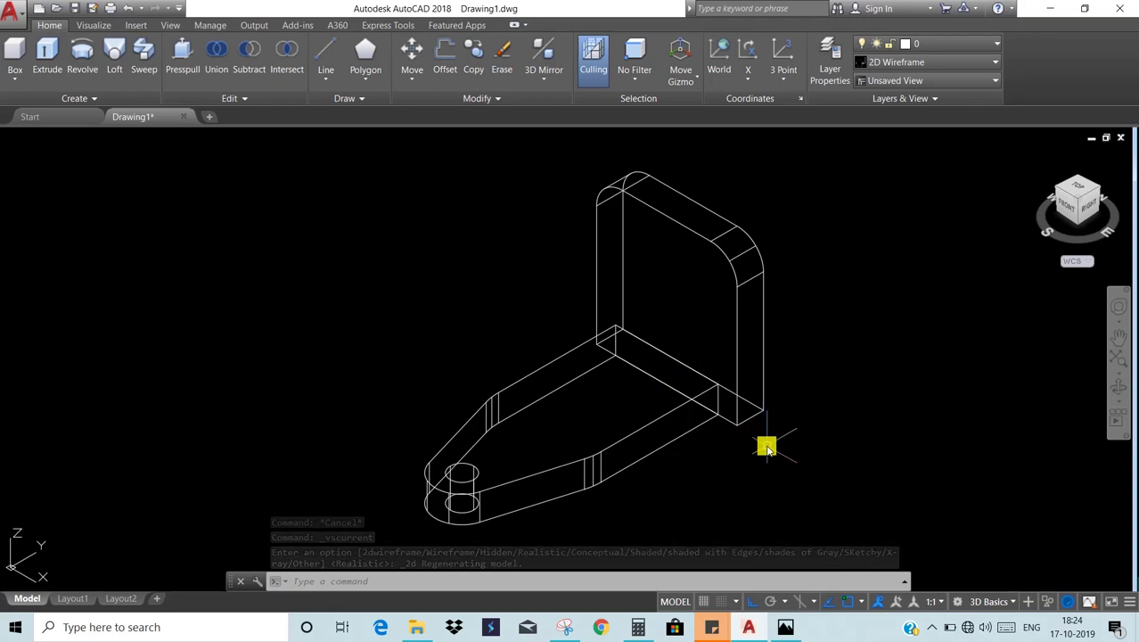
click(457, 294)
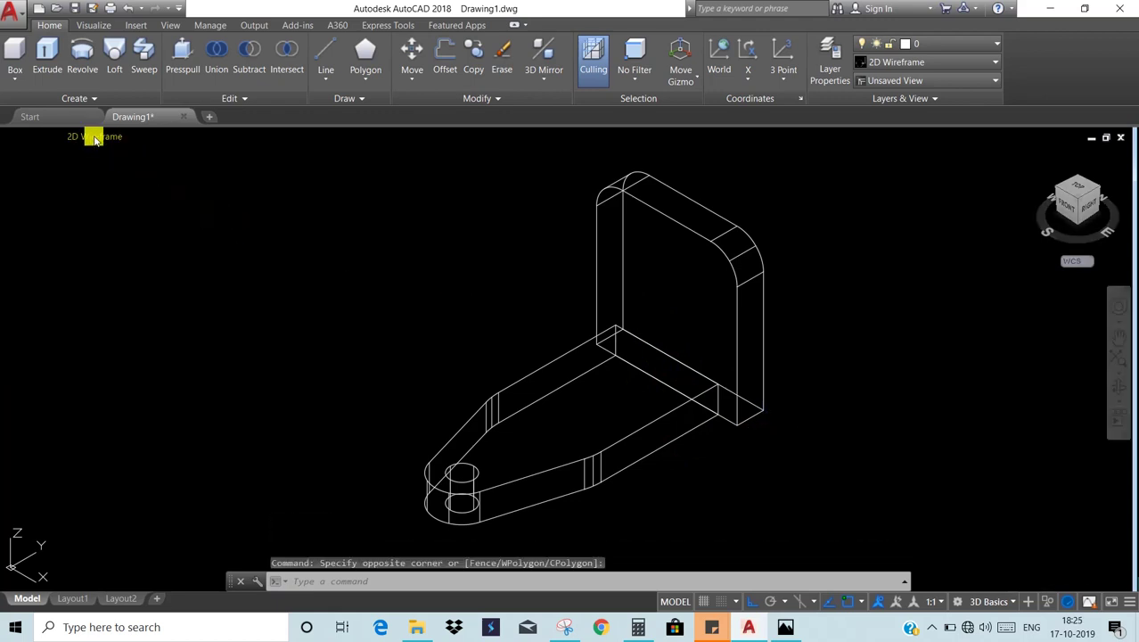
click(86, 137)
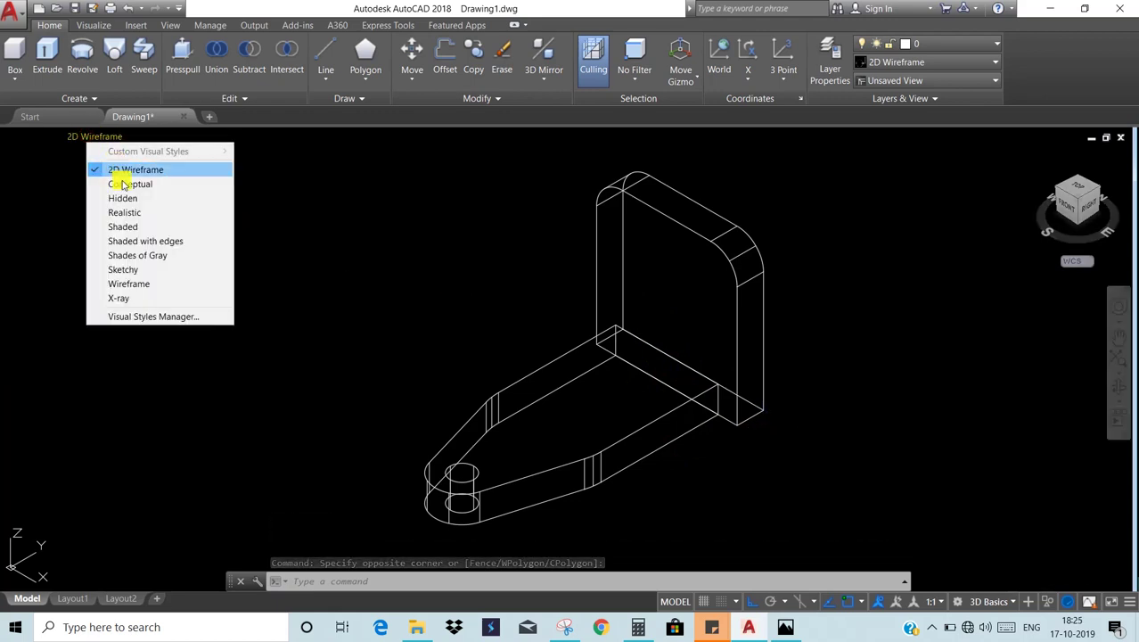
click(126, 214)
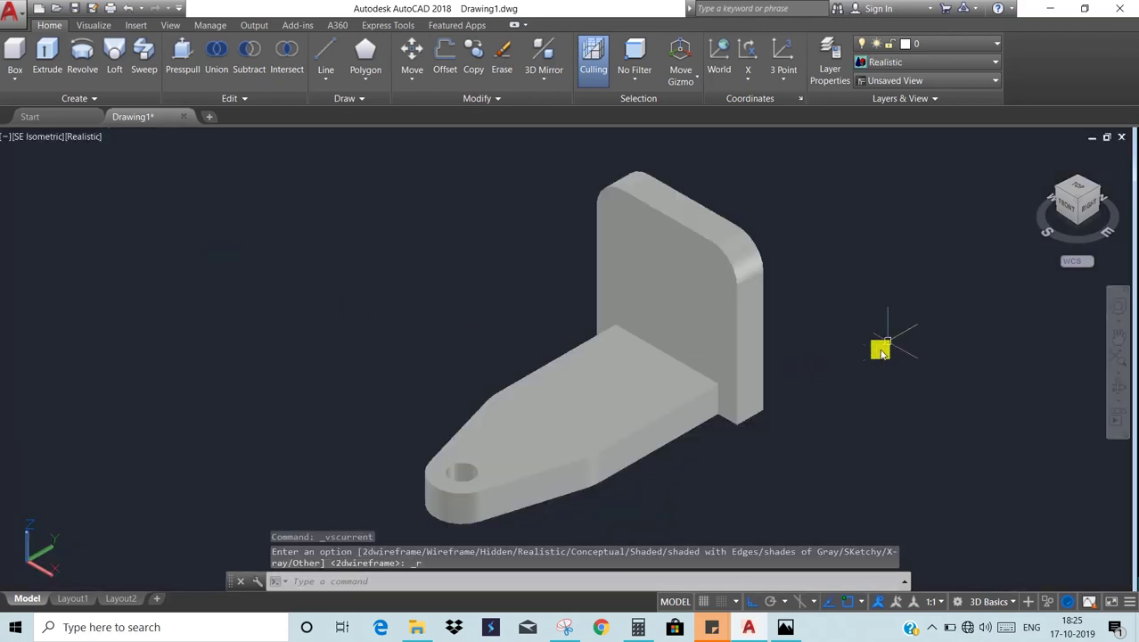
click(785, 629)
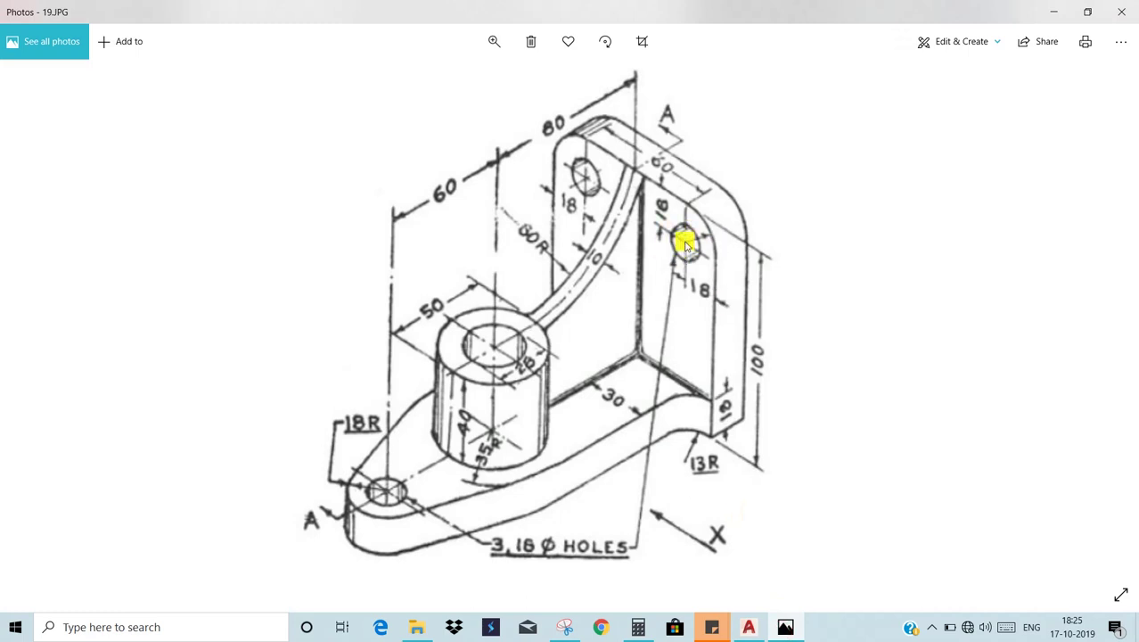
key(alt+Tab)
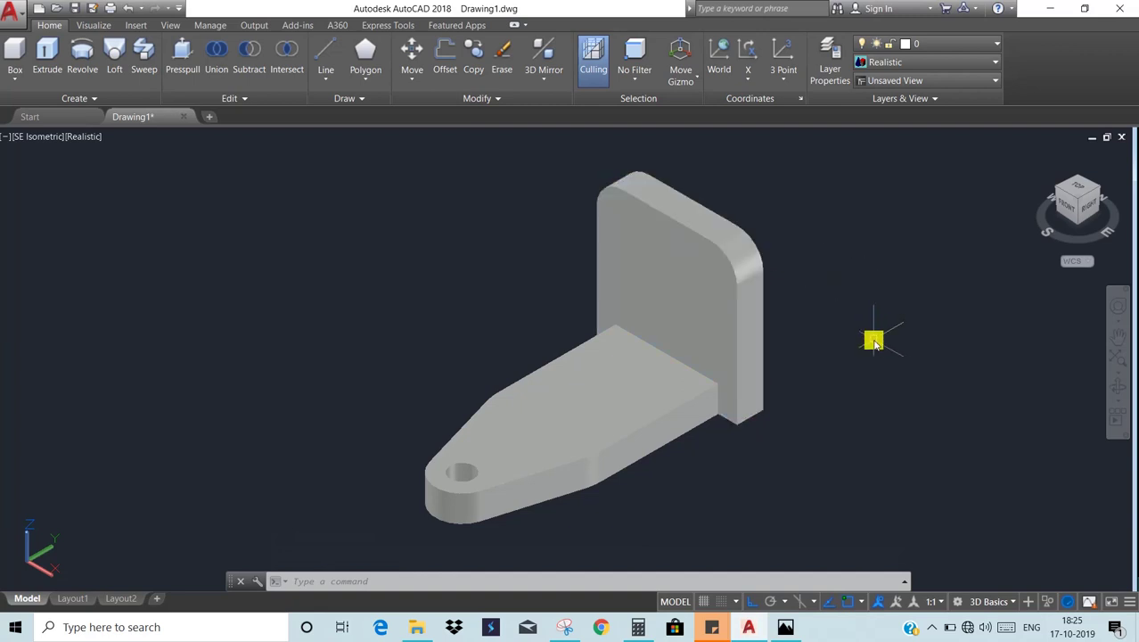
Draw a 16-diameter hole circle on the upright plate's face
text(c)
key(Return)
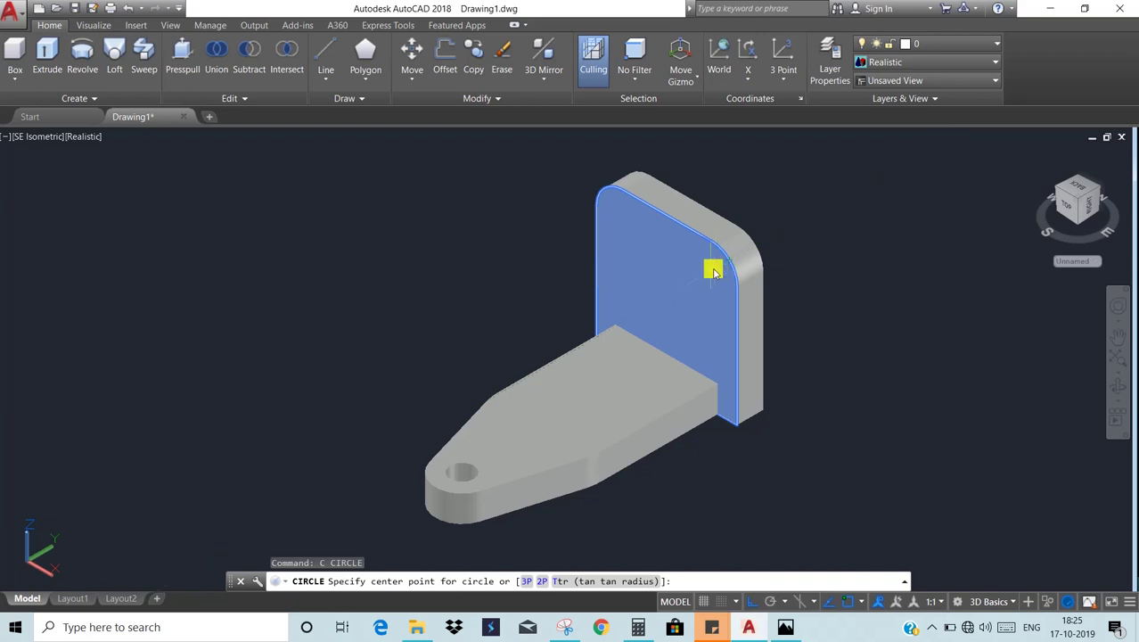
click(711, 270)
key(alt+Tab)
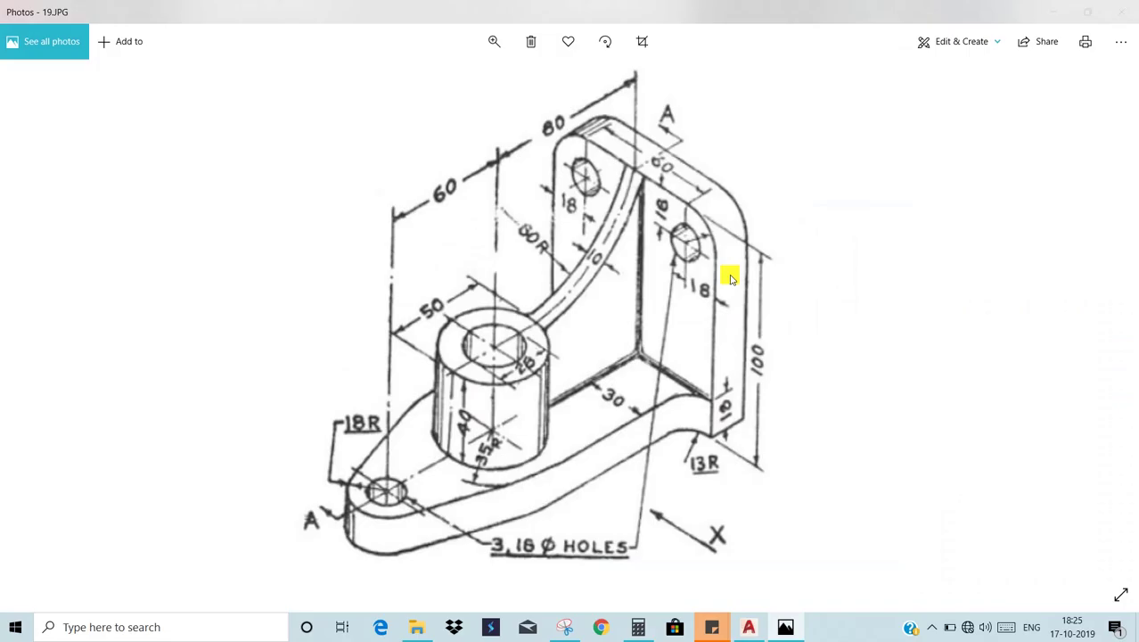
key(alt+Tab)
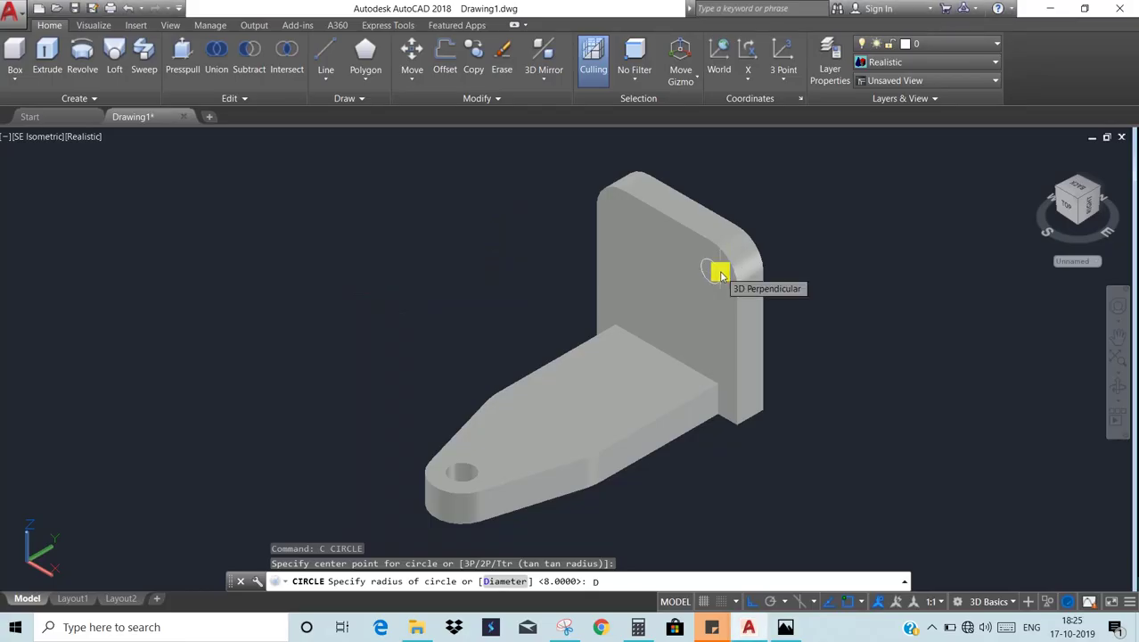
key(Return)
text(16)
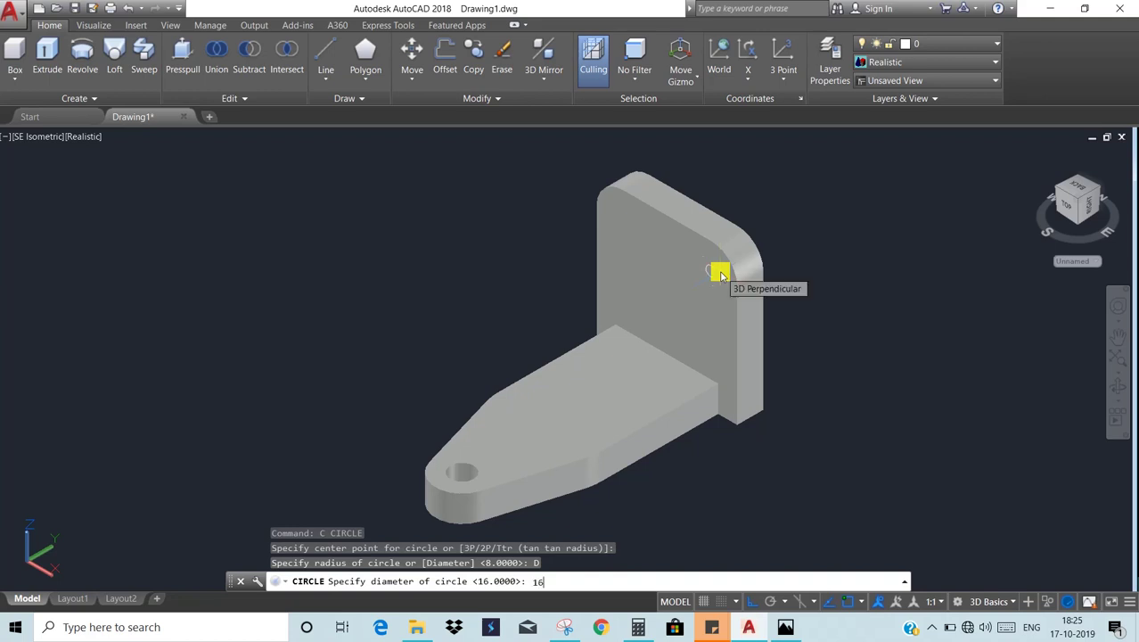
key(Return)
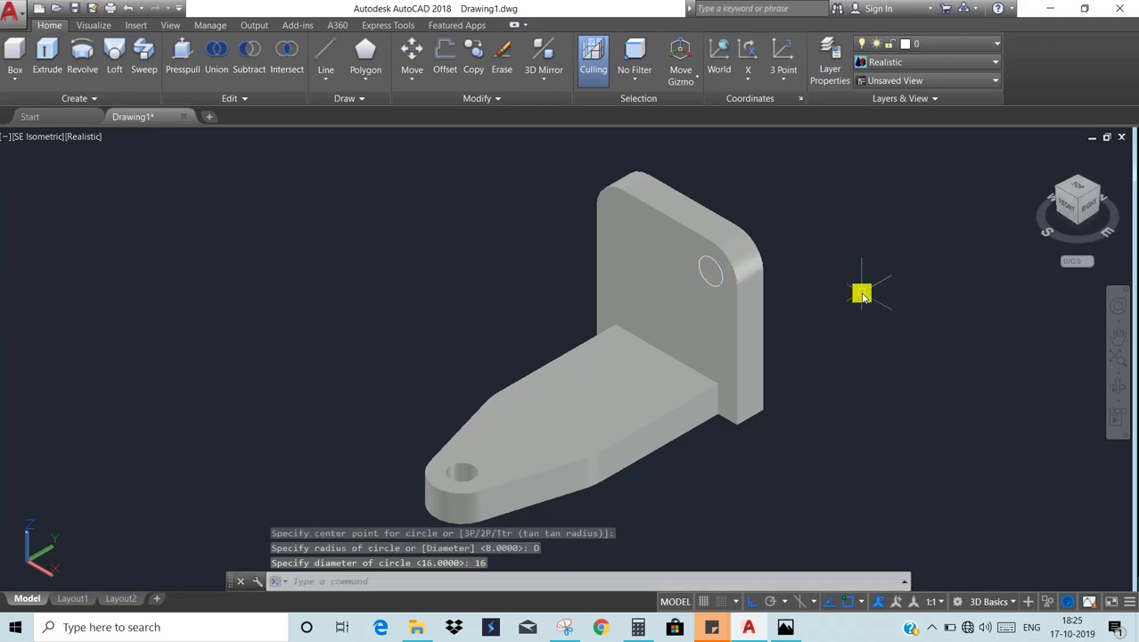
Copy the circle 60 units from its centre to make the second hole
text(co)
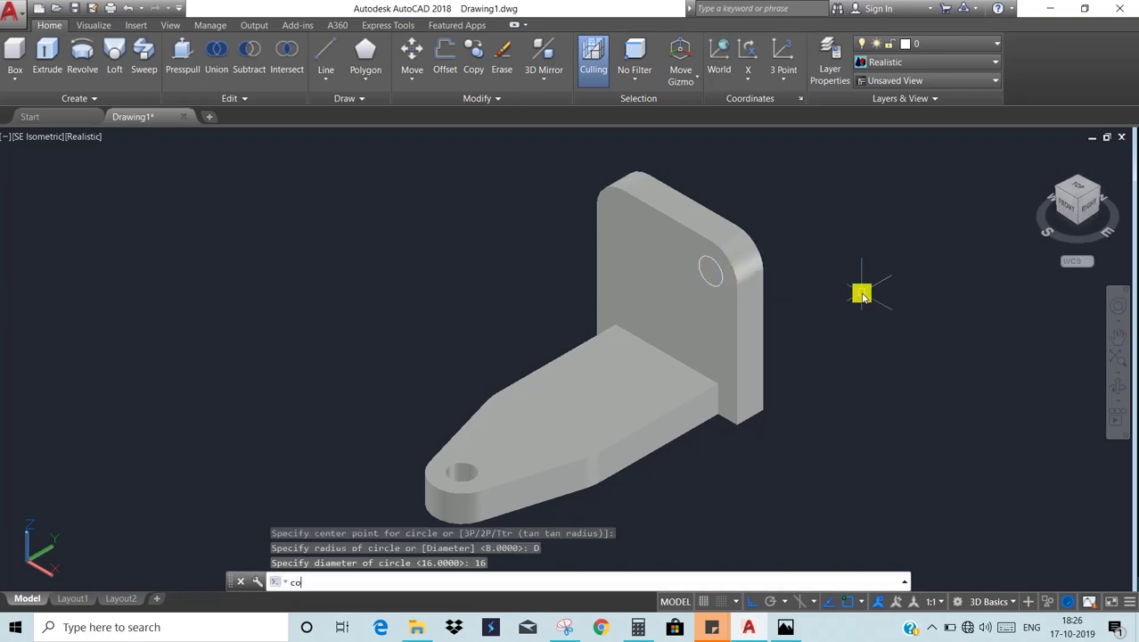
key(Return)
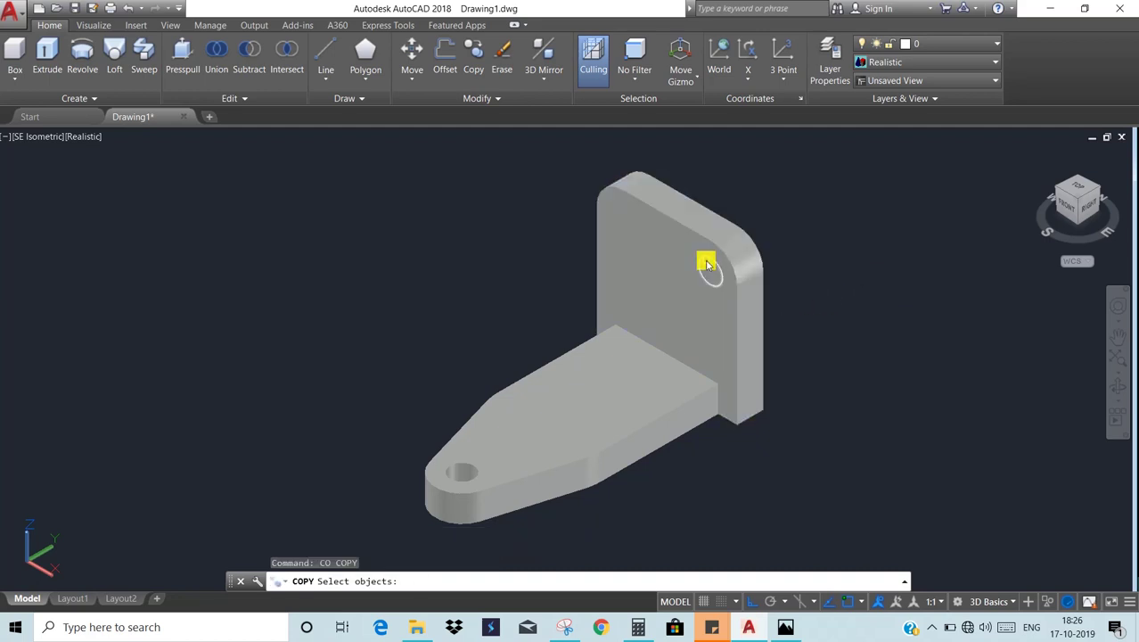
click(706, 263)
key(Return)
click(711, 272)
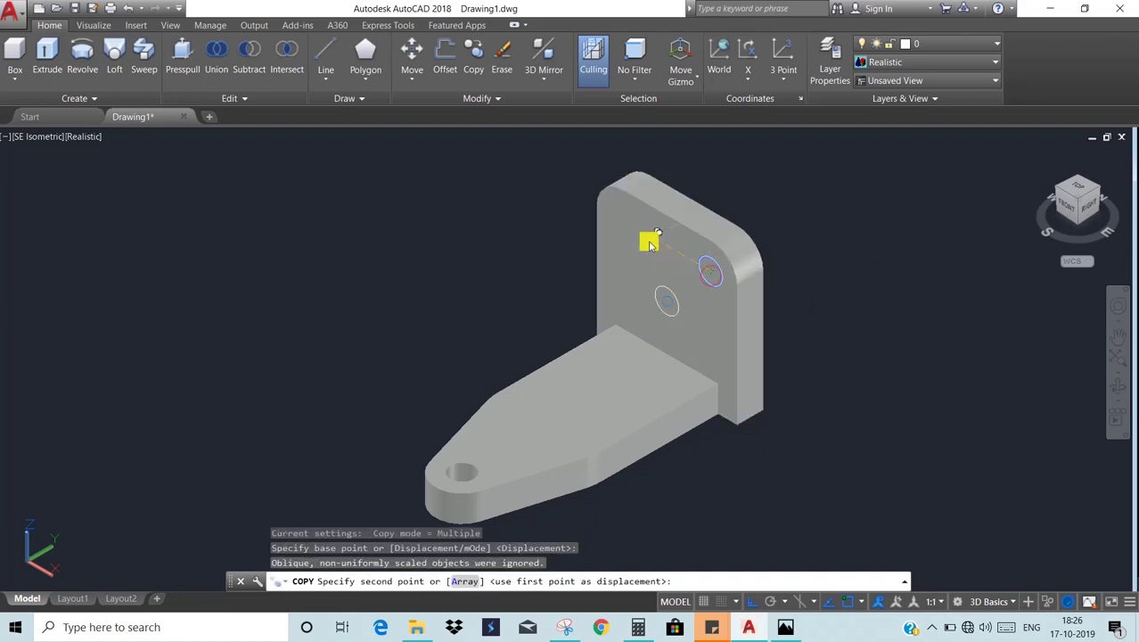
key(alt+Tab)
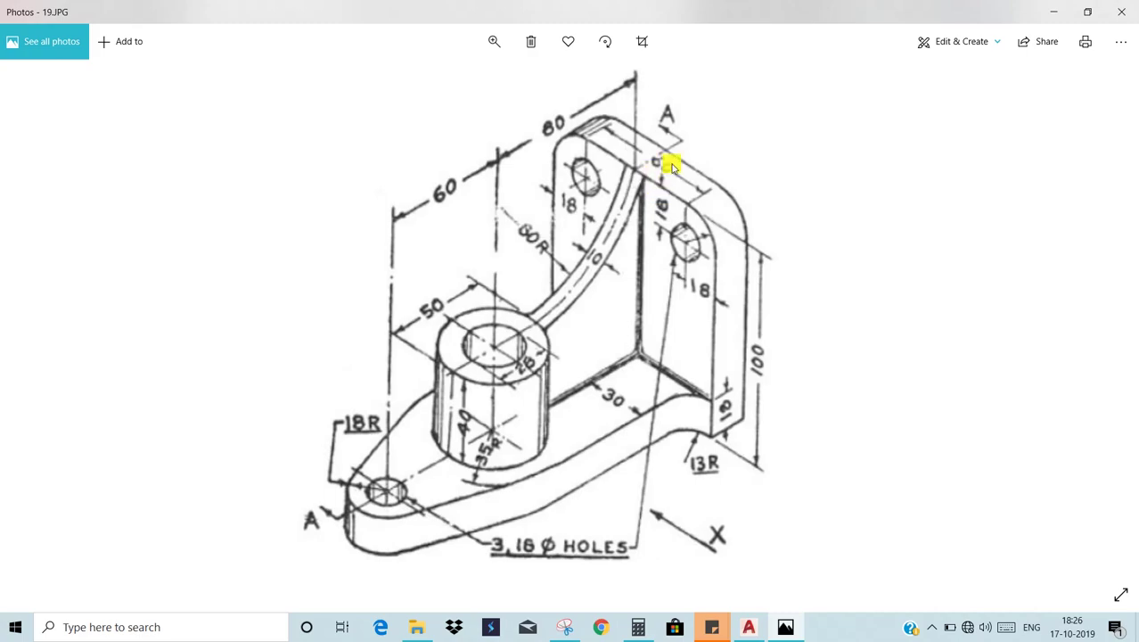
key(alt+Tab)
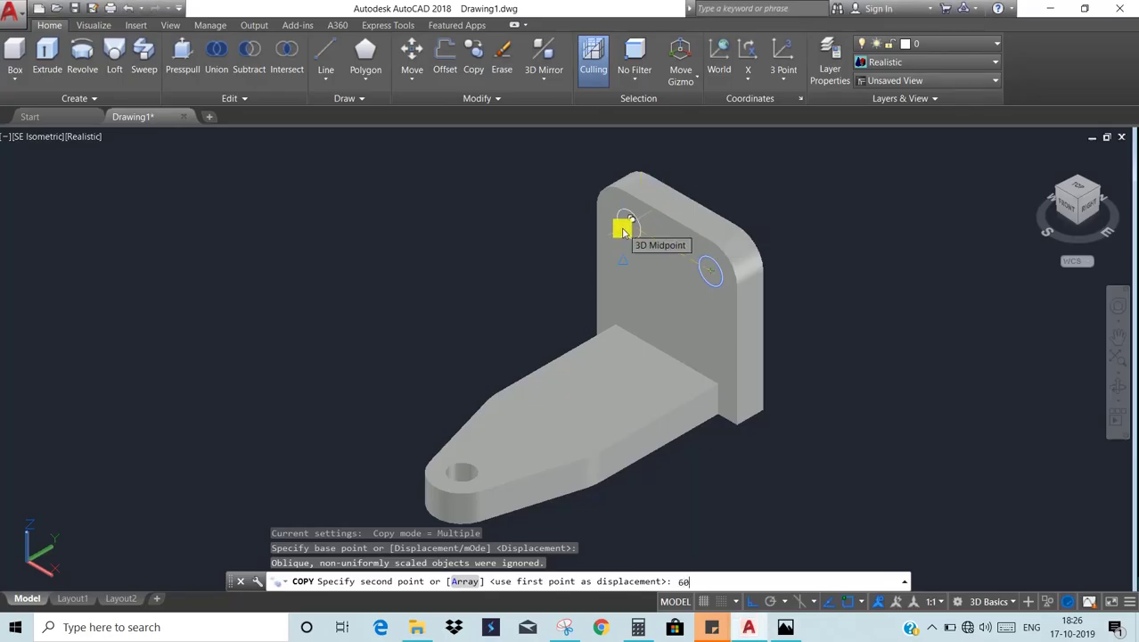
key(Return)
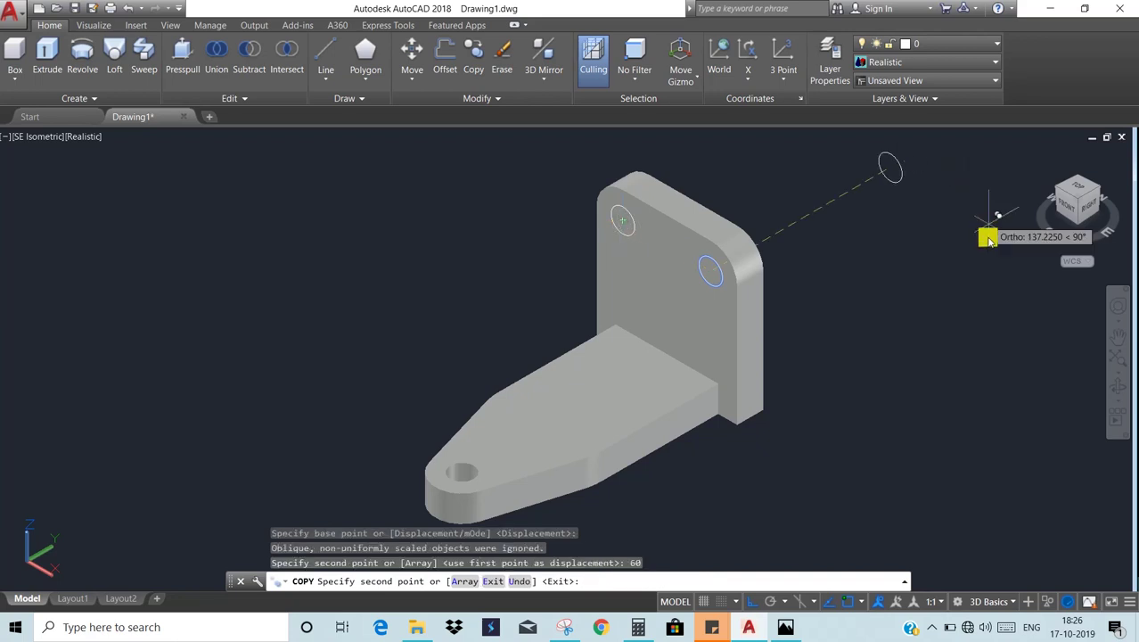
key(Escape)
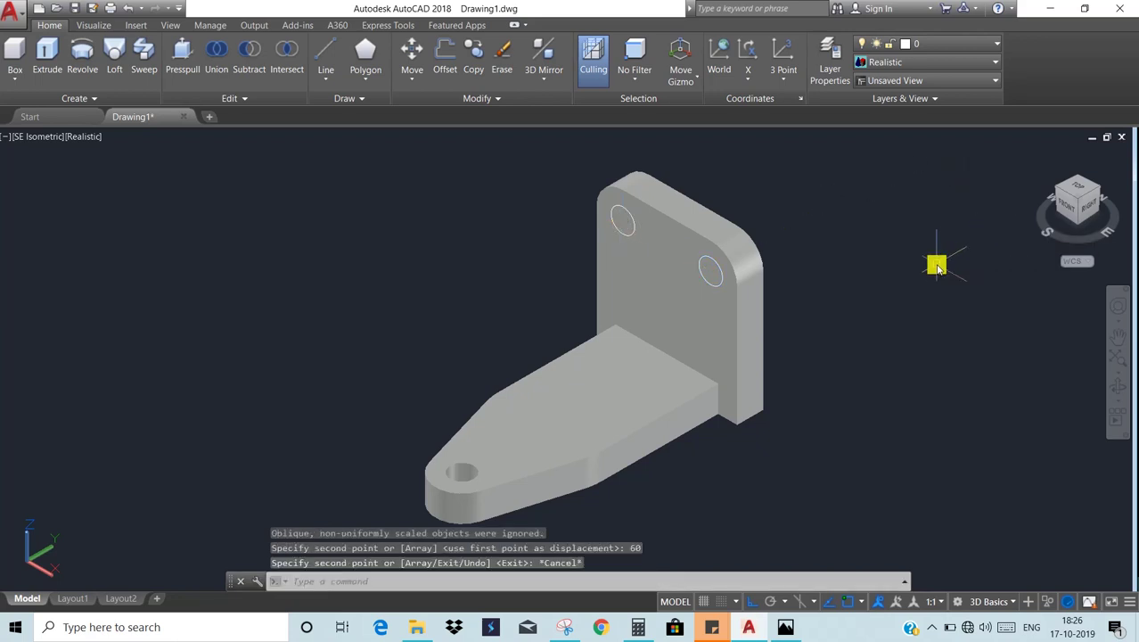
Press-pull both 16-diameter circles through the upright plate to cut holes
click(186, 49)
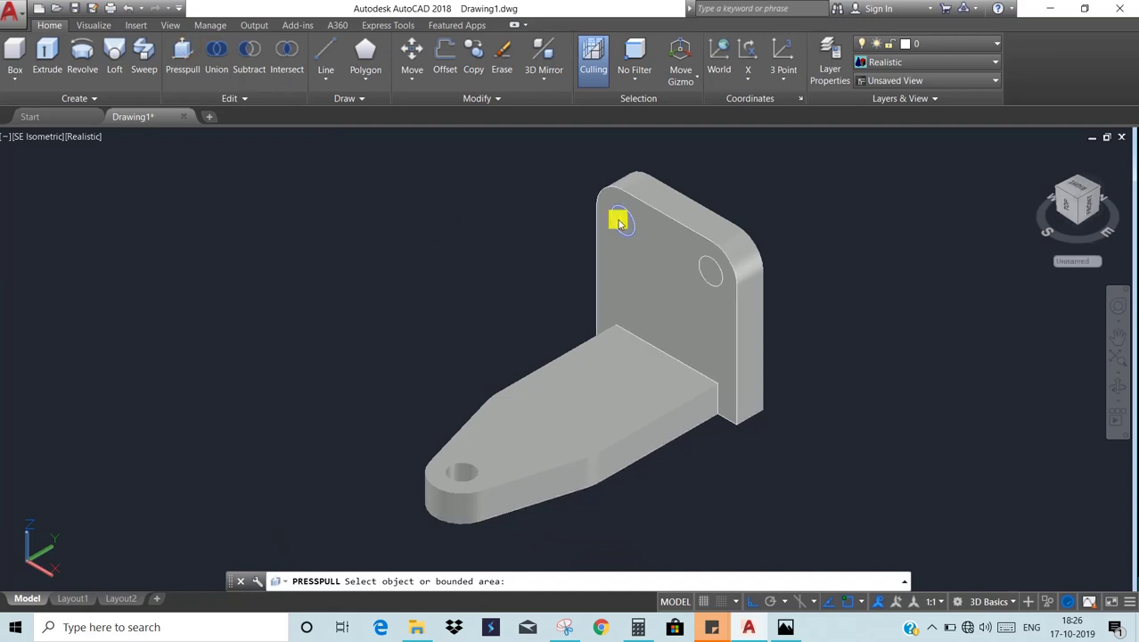
click(619, 221)
click(757, 174)
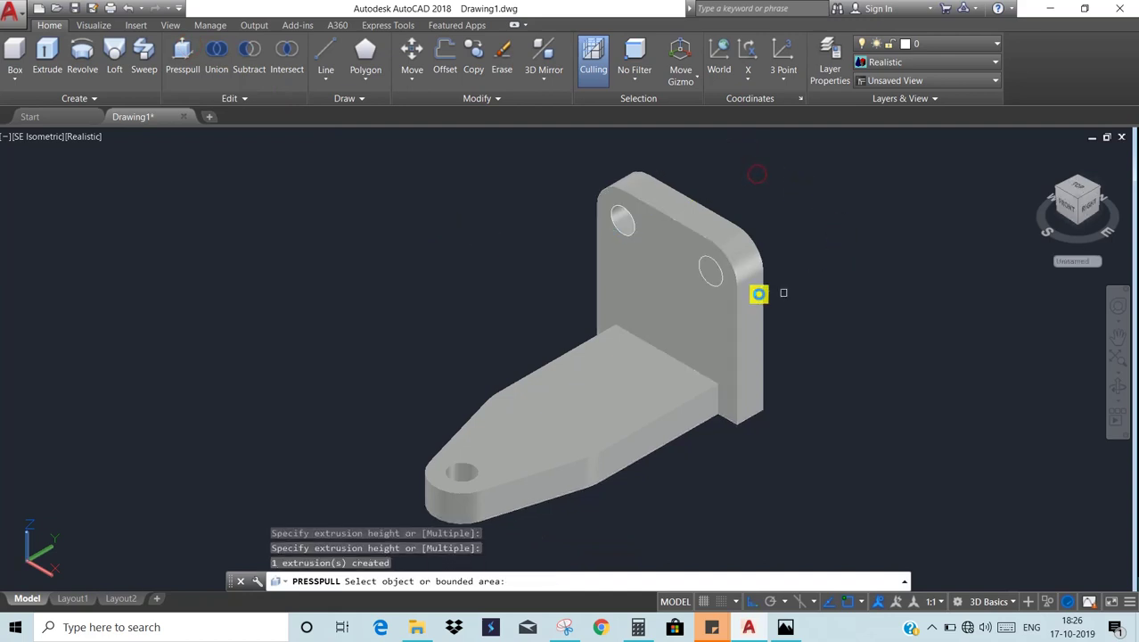
click(712, 271)
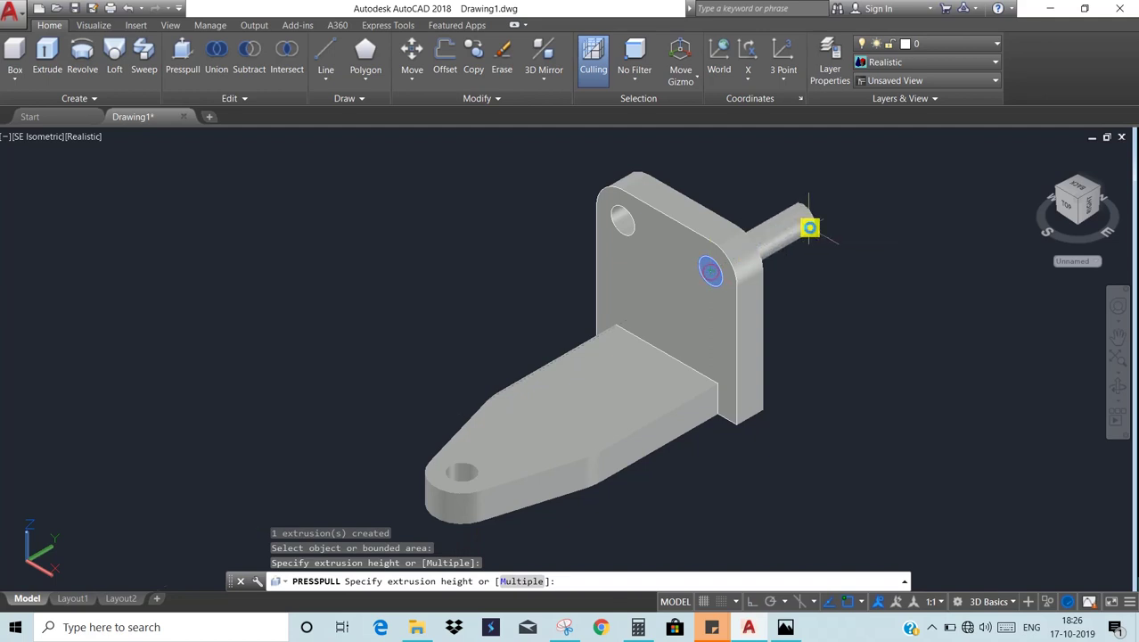
click(810, 227)
key(Escape)
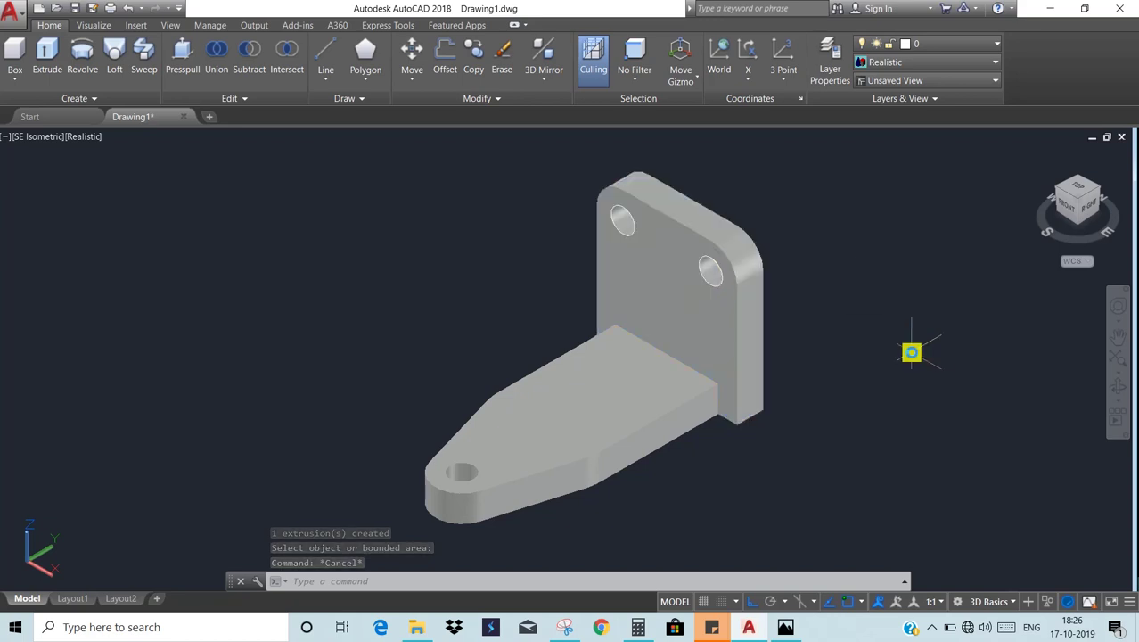
In 2D Wireframe, delete the two leftover hole circles, then return to Realistic style
click(84, 137)
click(133, 168)
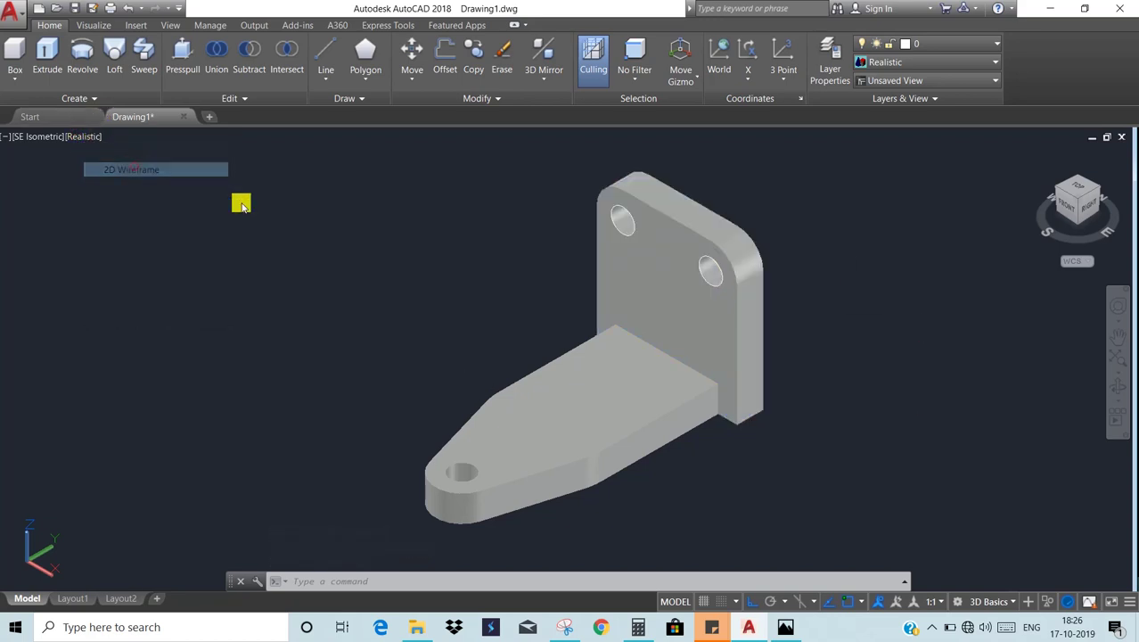
click(624, 217)
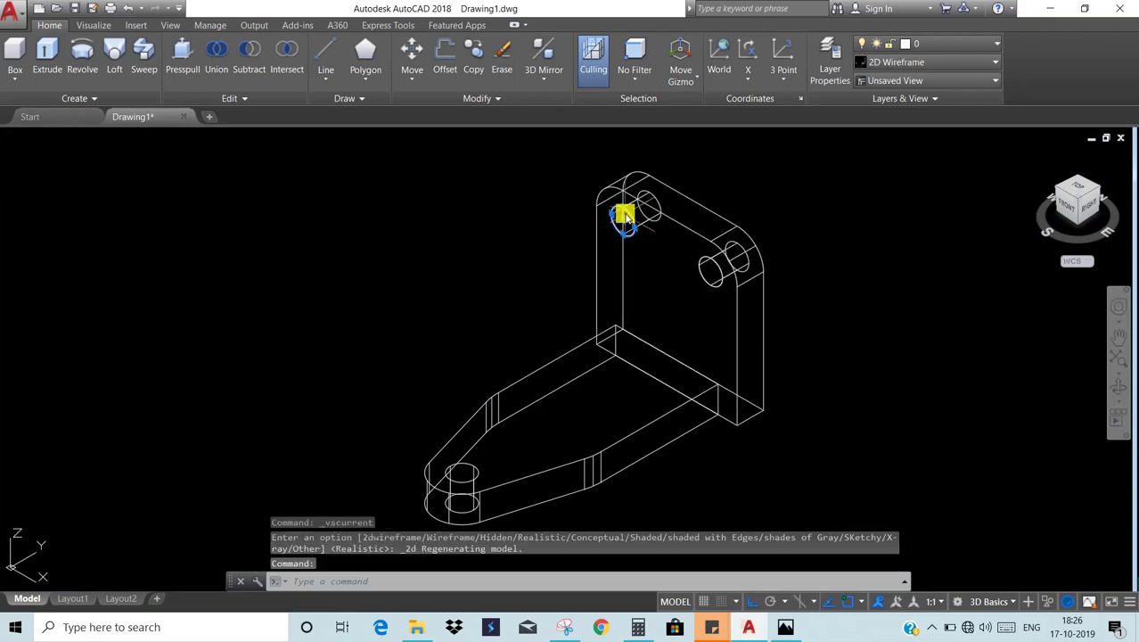
click(710, 260)
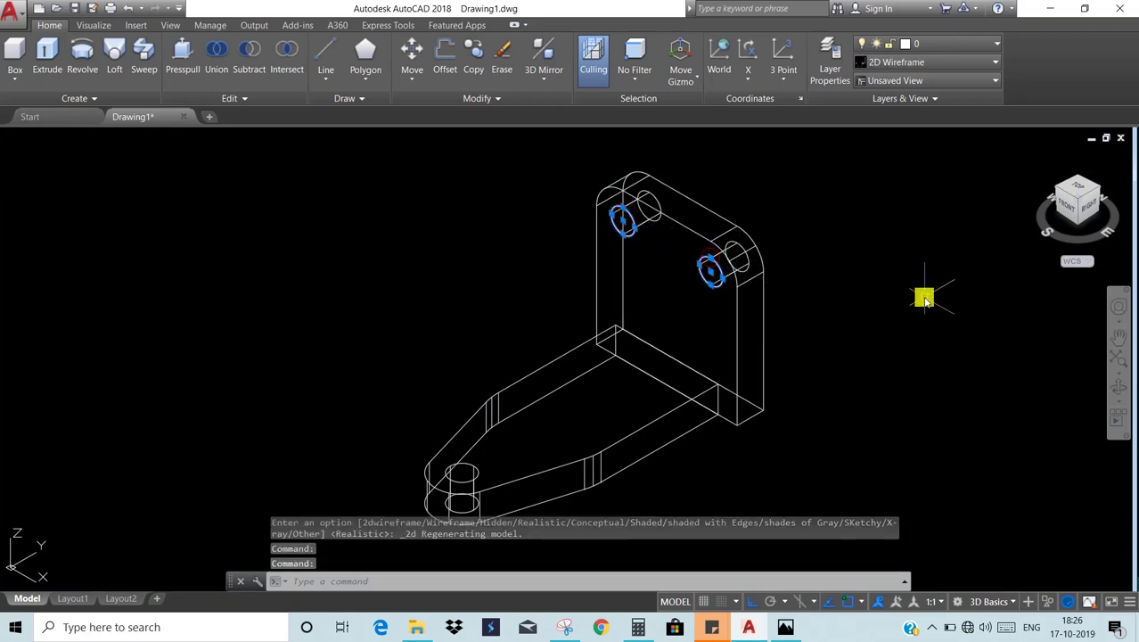
key(Delete)
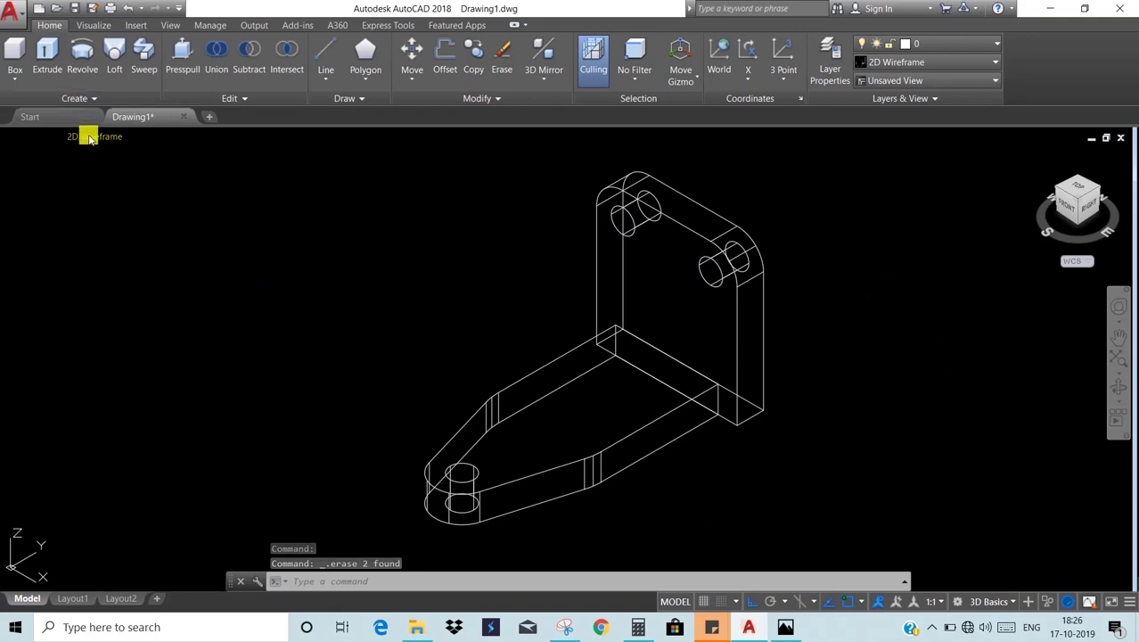
click(89, 136)
click(135, 210)
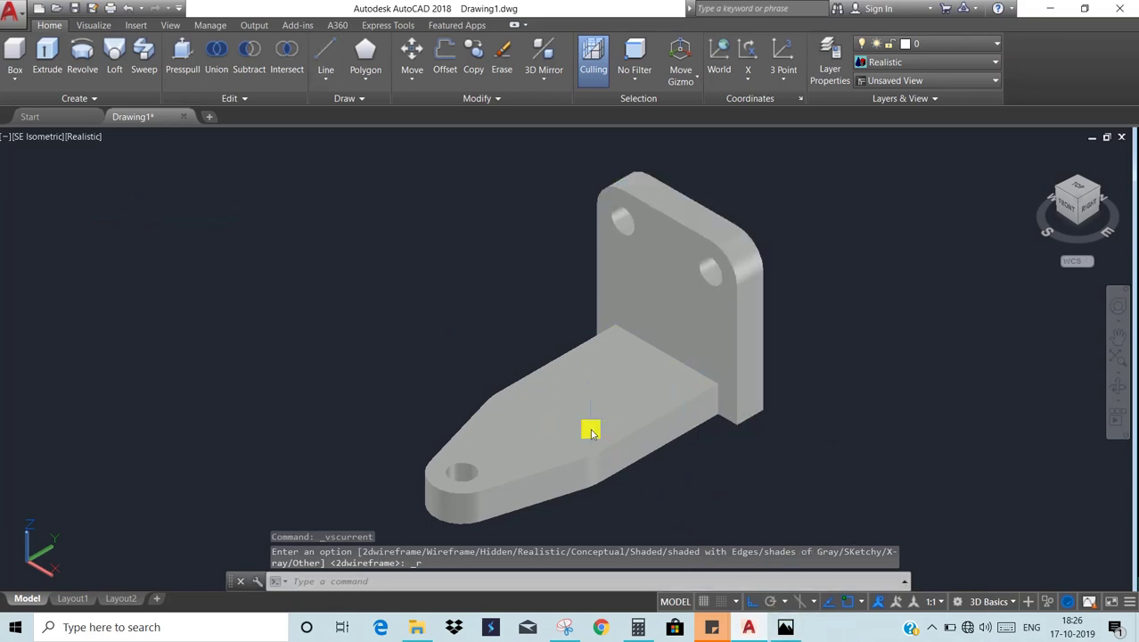
Check the reference drawing 19.JPG, then start the CIRCLE command back in AutoCAD
click(785, 626)
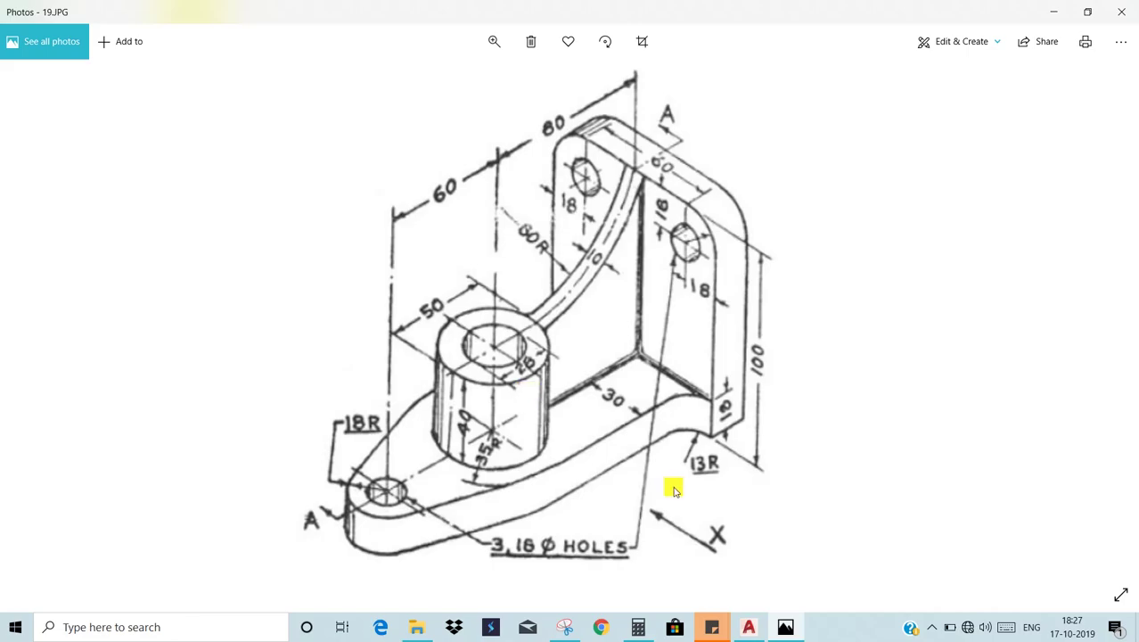
click(753, 628)
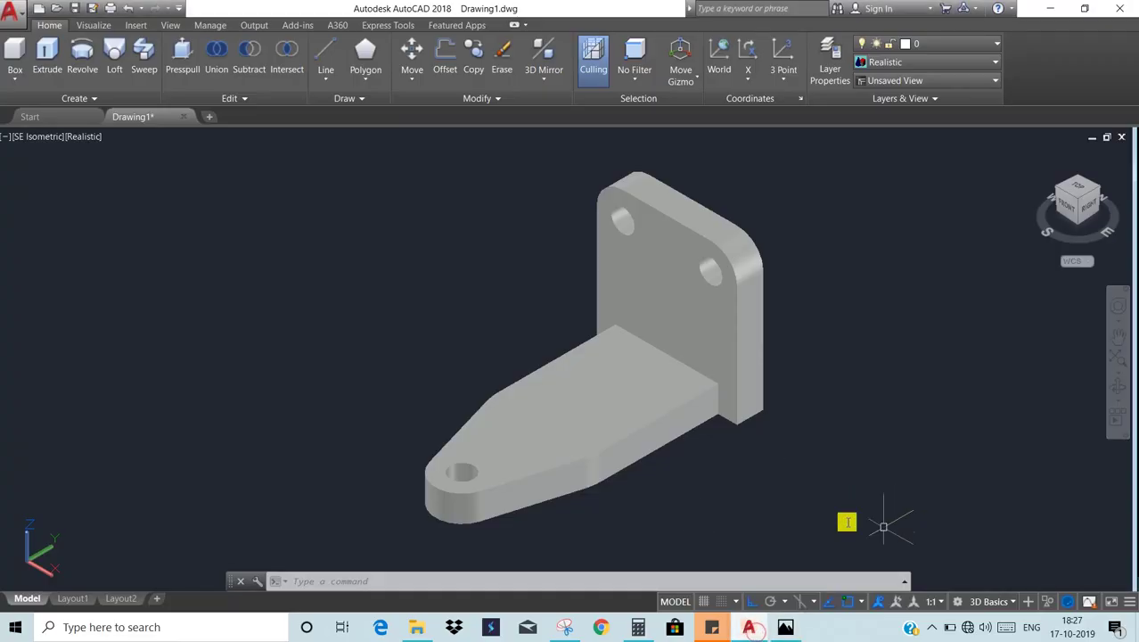
text(c)
key(Return)
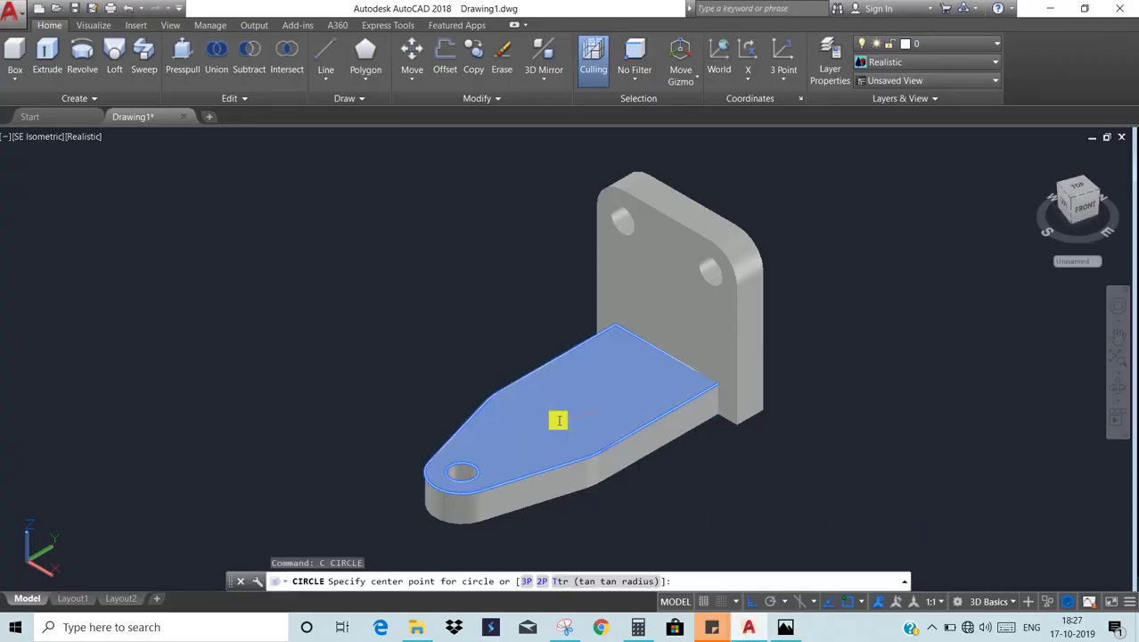
Draw concentric 28 and 50 diameter circles centred on the base's end hole
click(459, 474)
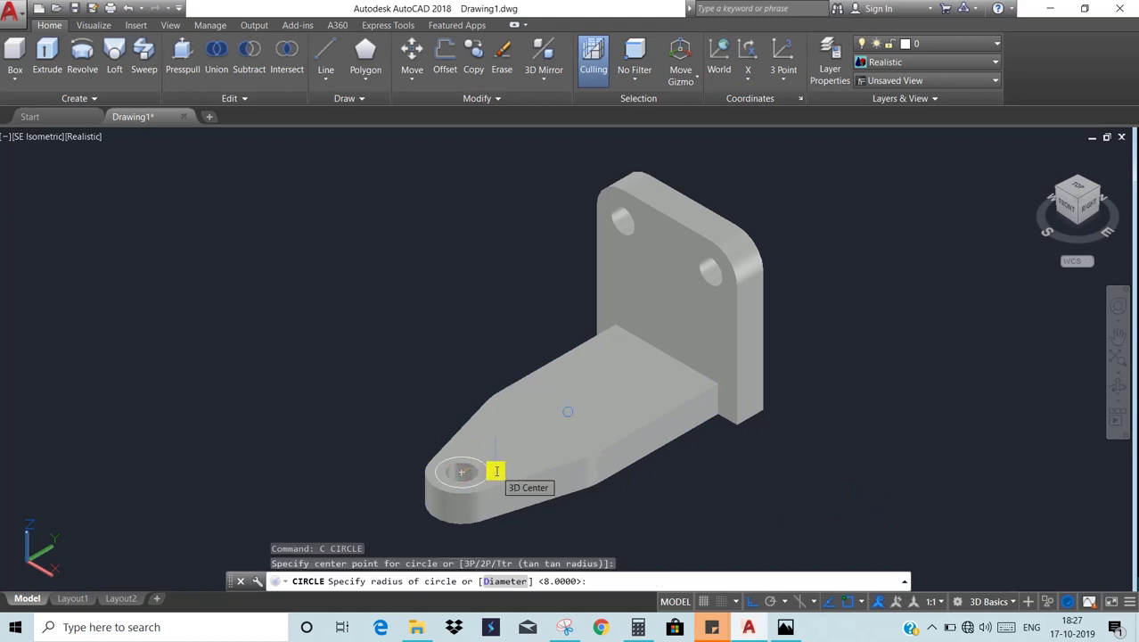
text(d)
key(Return)
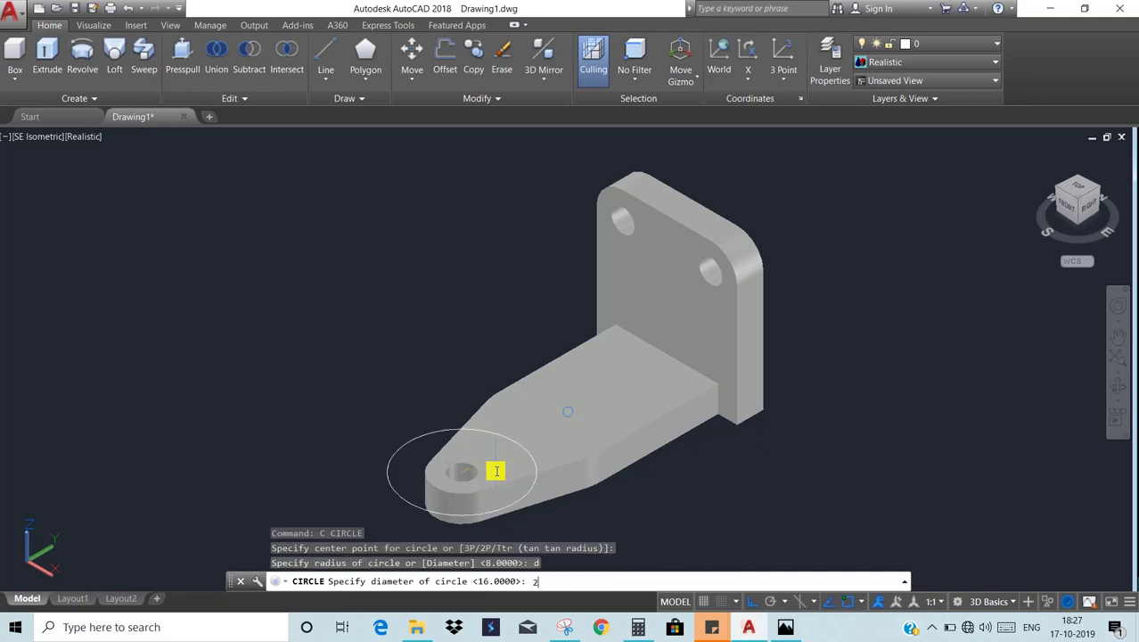
key(Return)
key(Return)
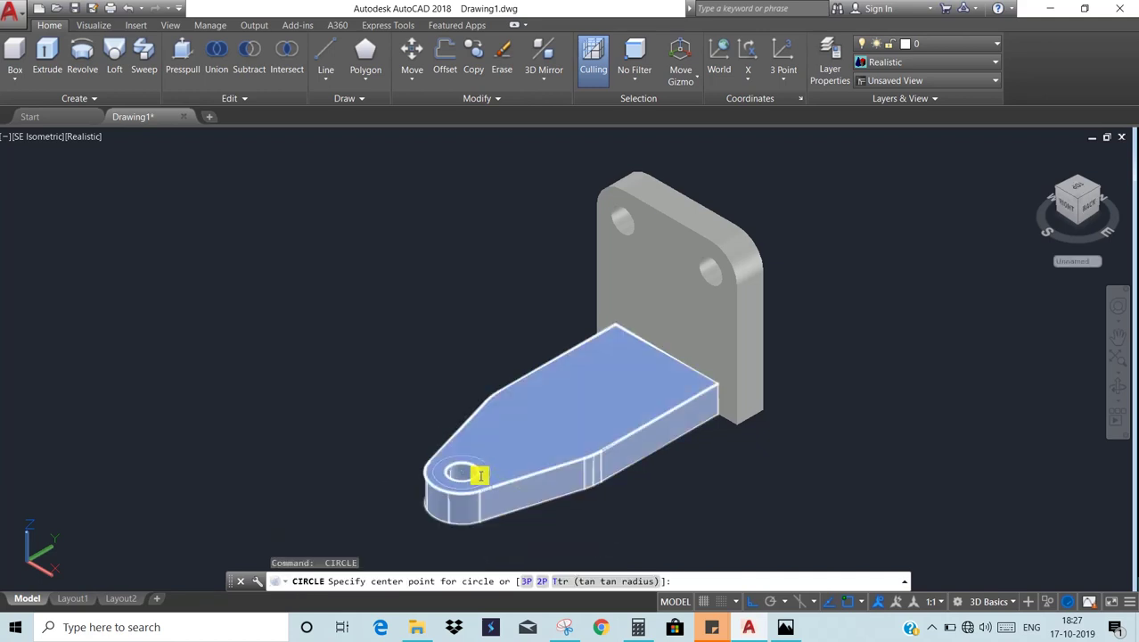
click(463, 475)
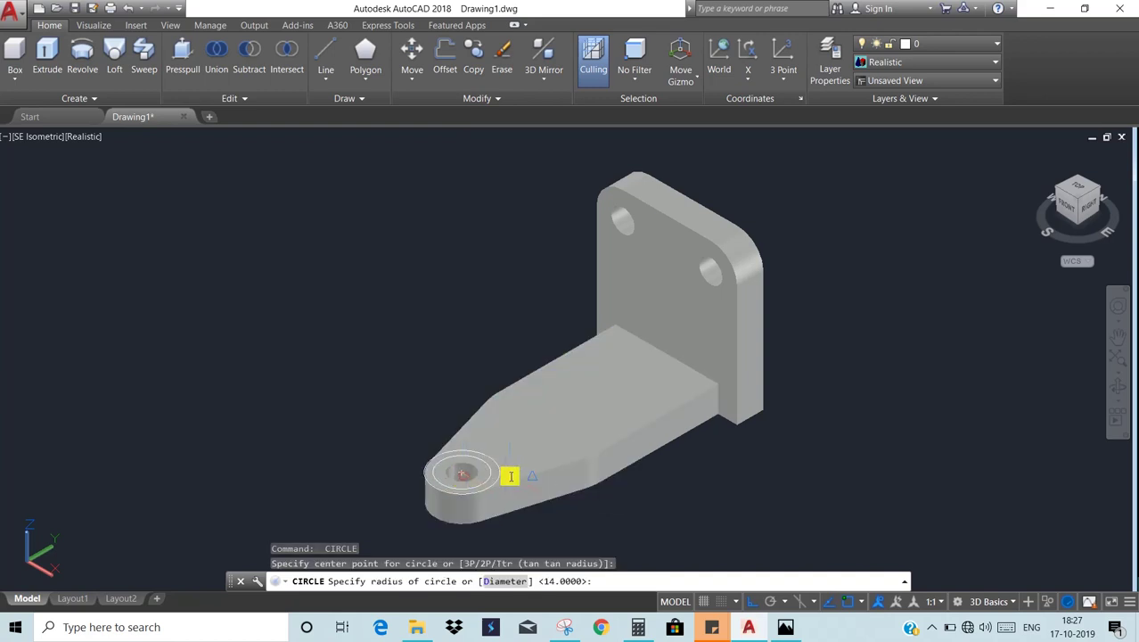
text(d)
key(Return)
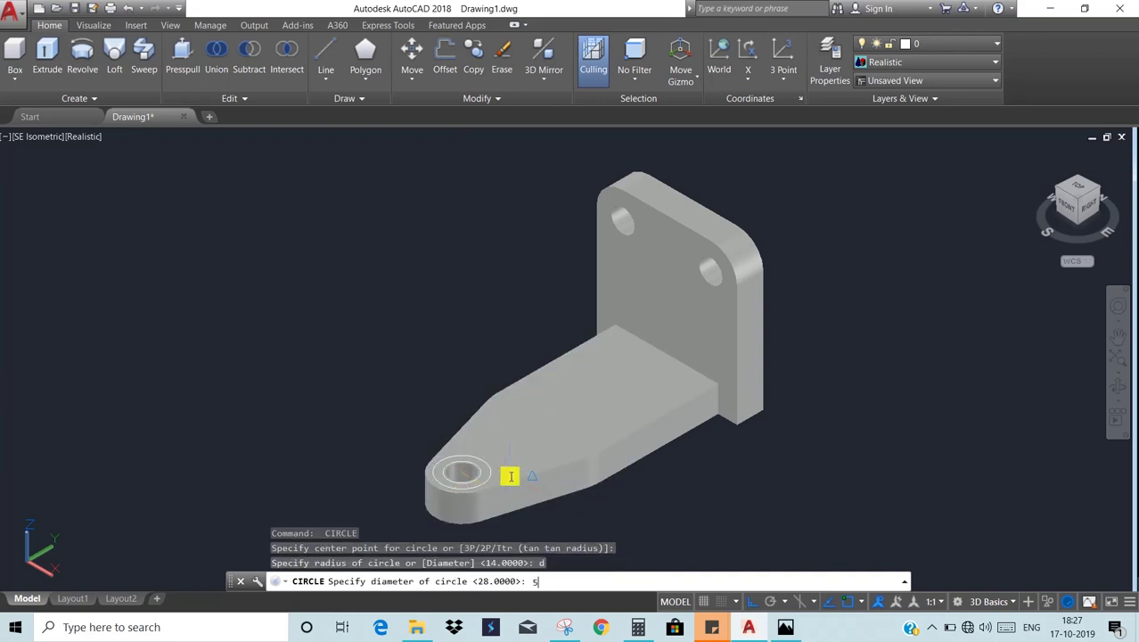
text(0)
key(Return)
Zoom in on the two circles and start the REGION command
scroll(504, 491, up, 3)
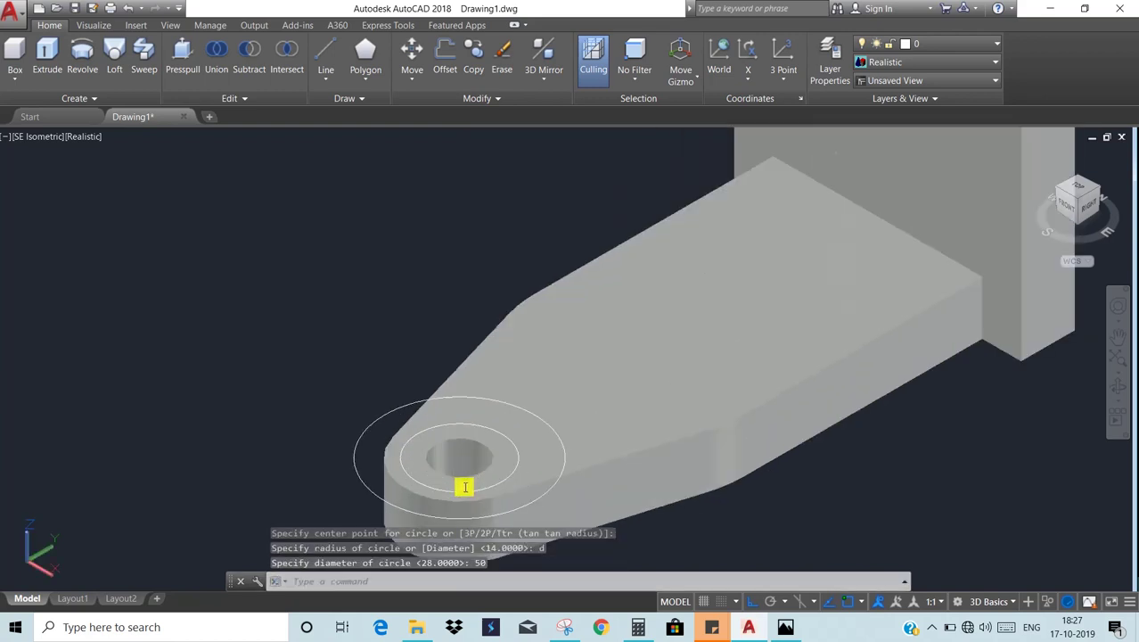
scroll(462, 482, up, 2)
middle_drag(470, 472, 521, 411)
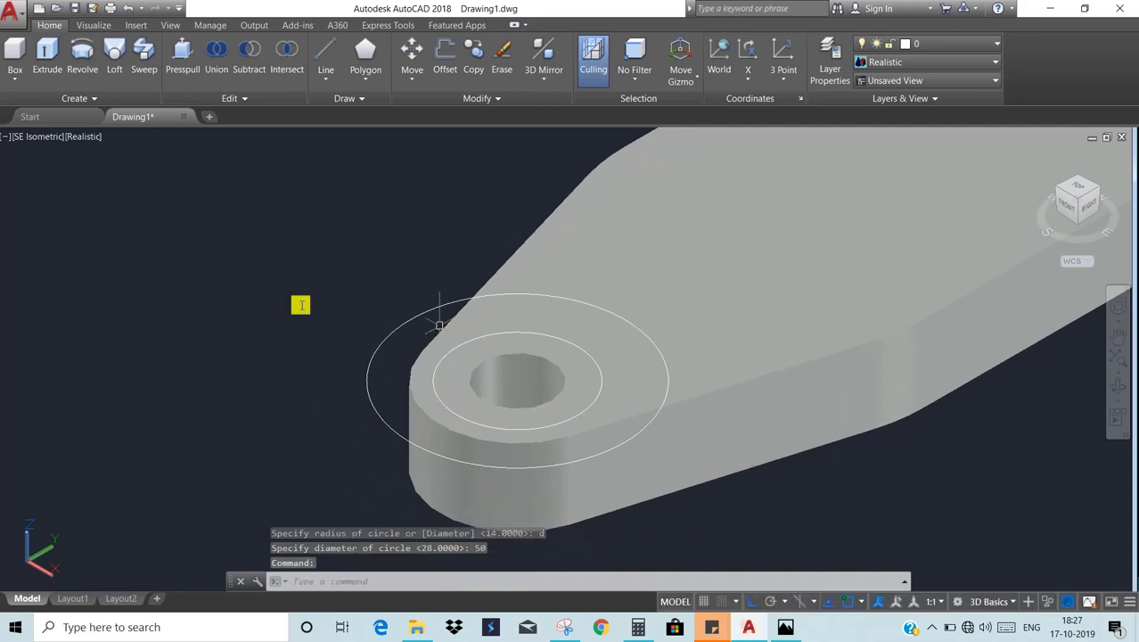
text(reg)
key(Return)
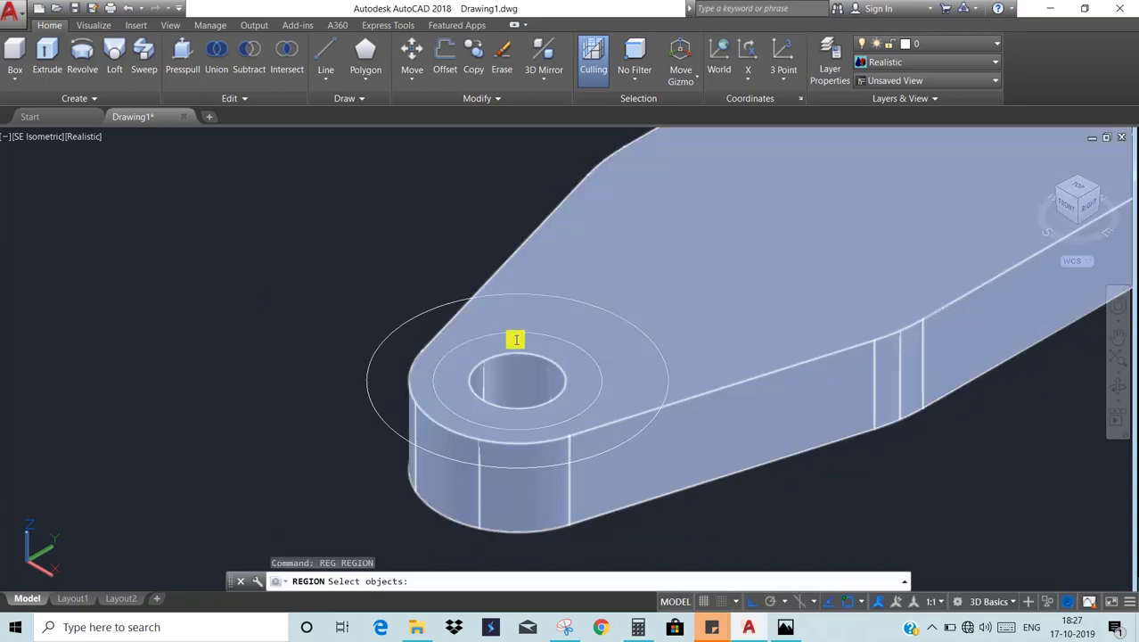
scroll(549, 348, up, 3)
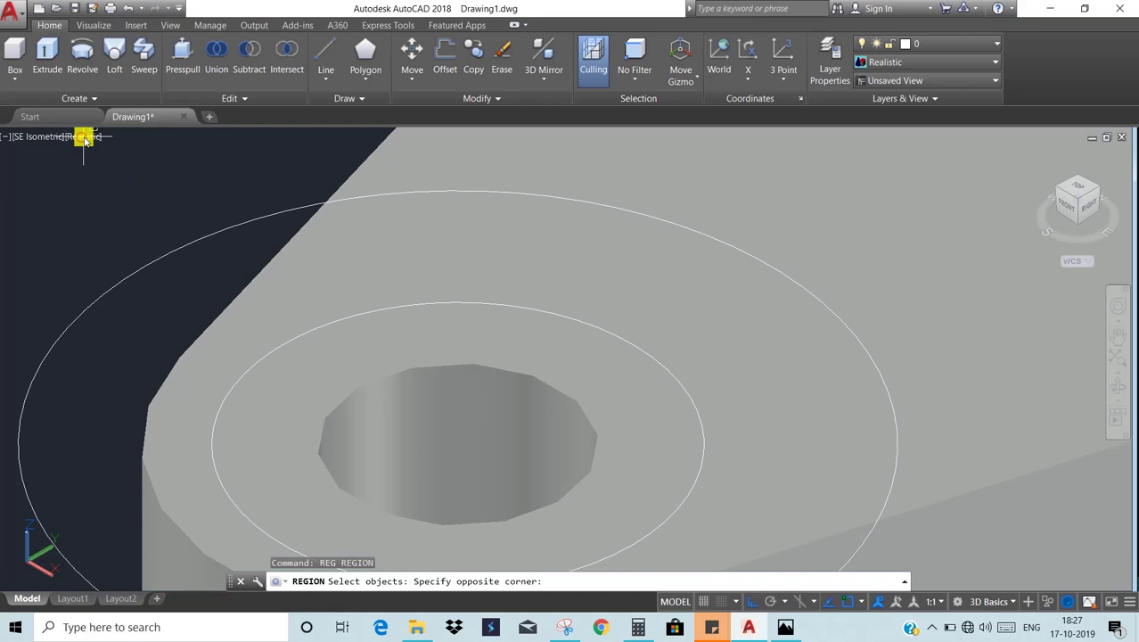
Switch to 2D Wireframe and convert the 28 and 50 circles into regions
click(88, 139)
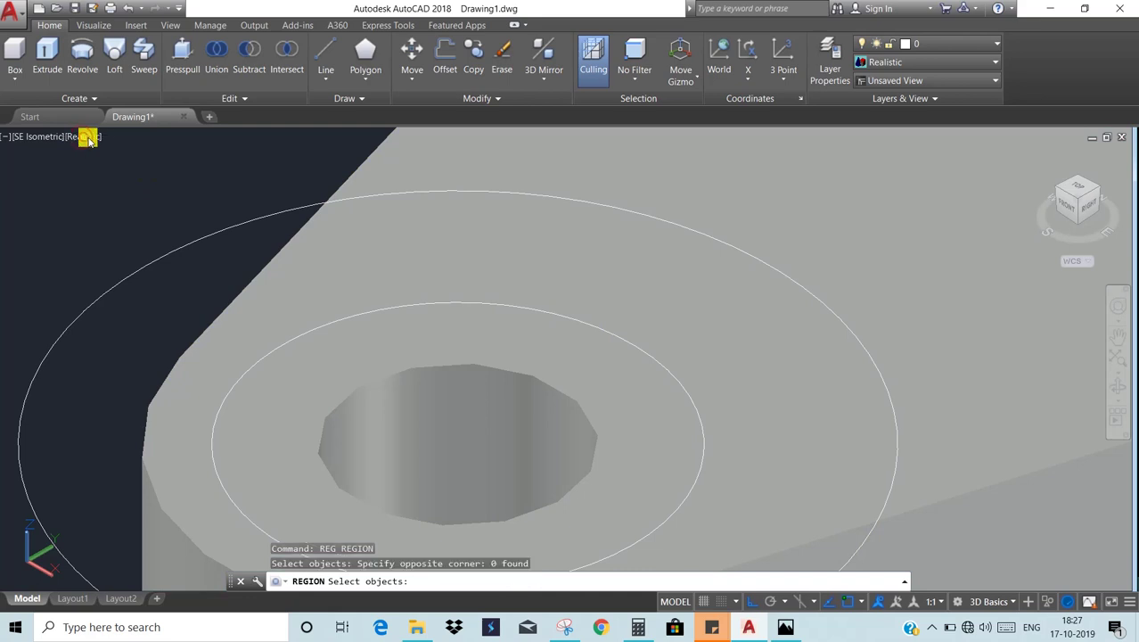
key(Escape)
click(89, 139)
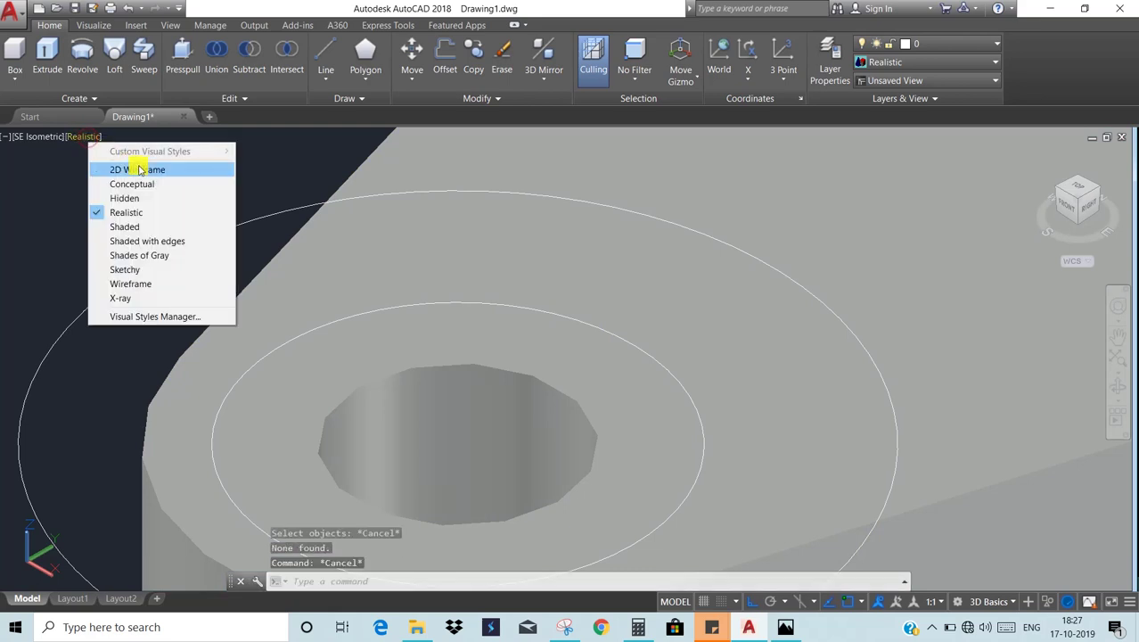
click(141, 169)
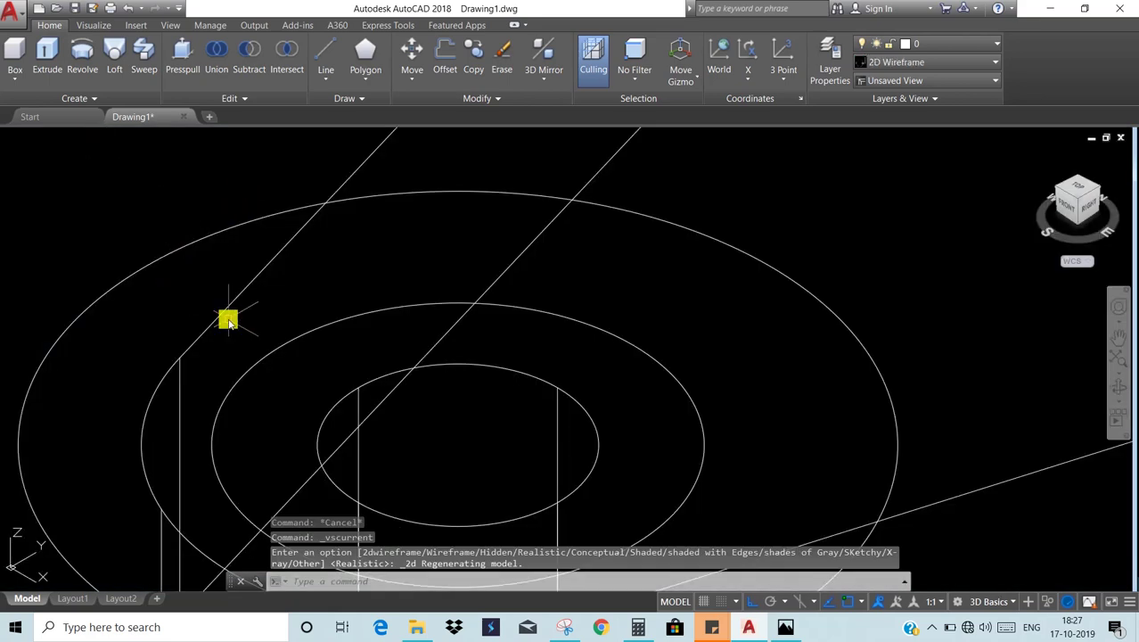
text(reg)
key(Return)
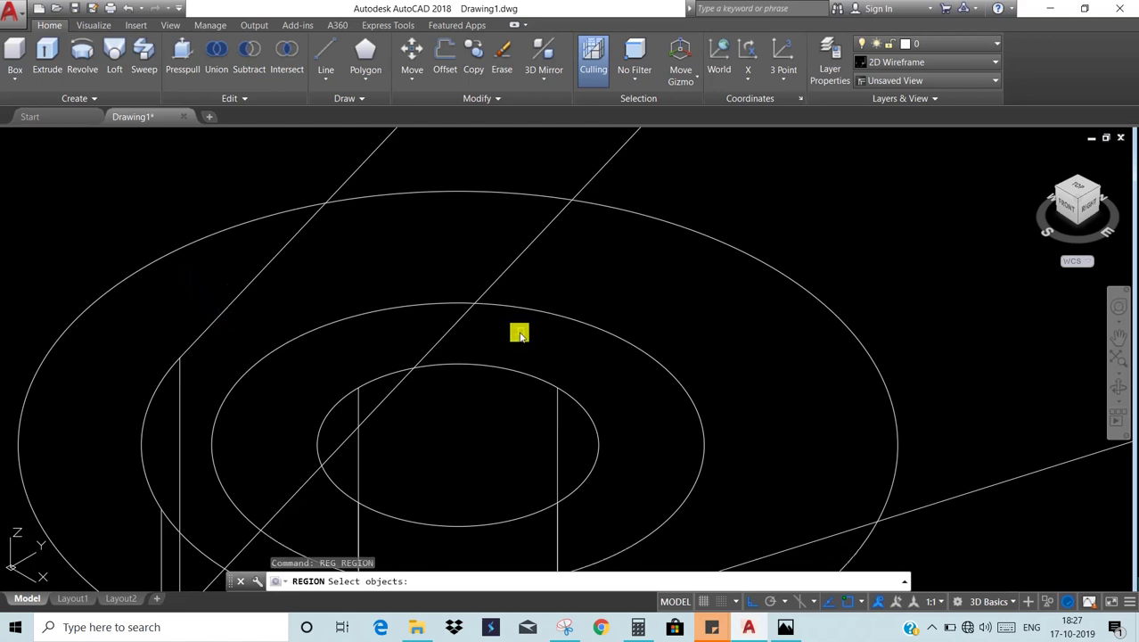
click(535, 311)
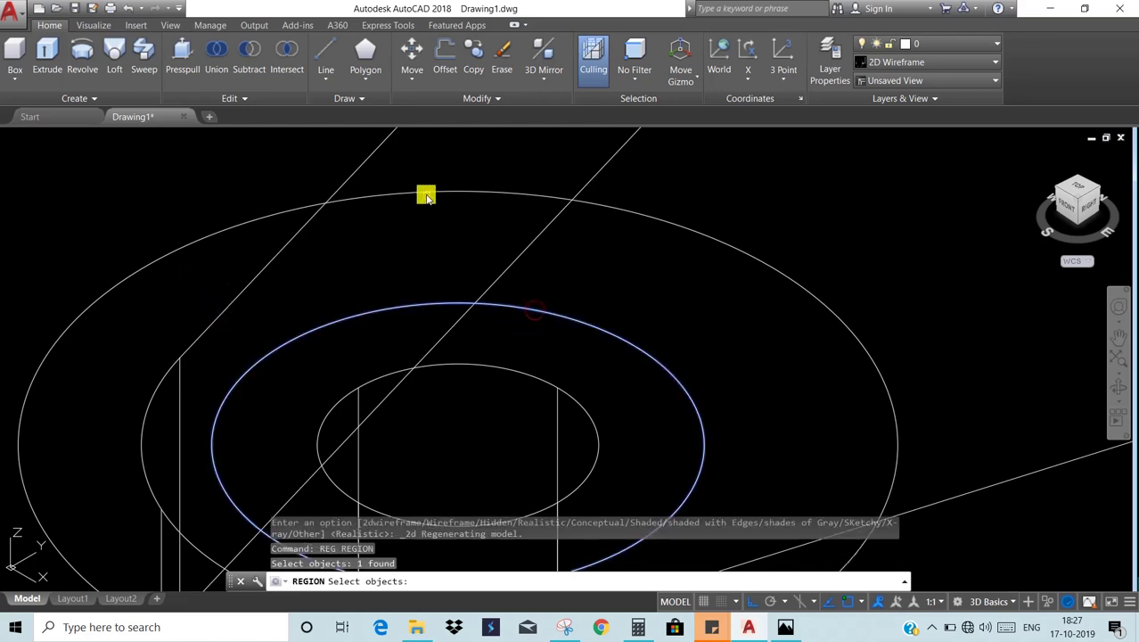
click(426, 194)
key(Return)
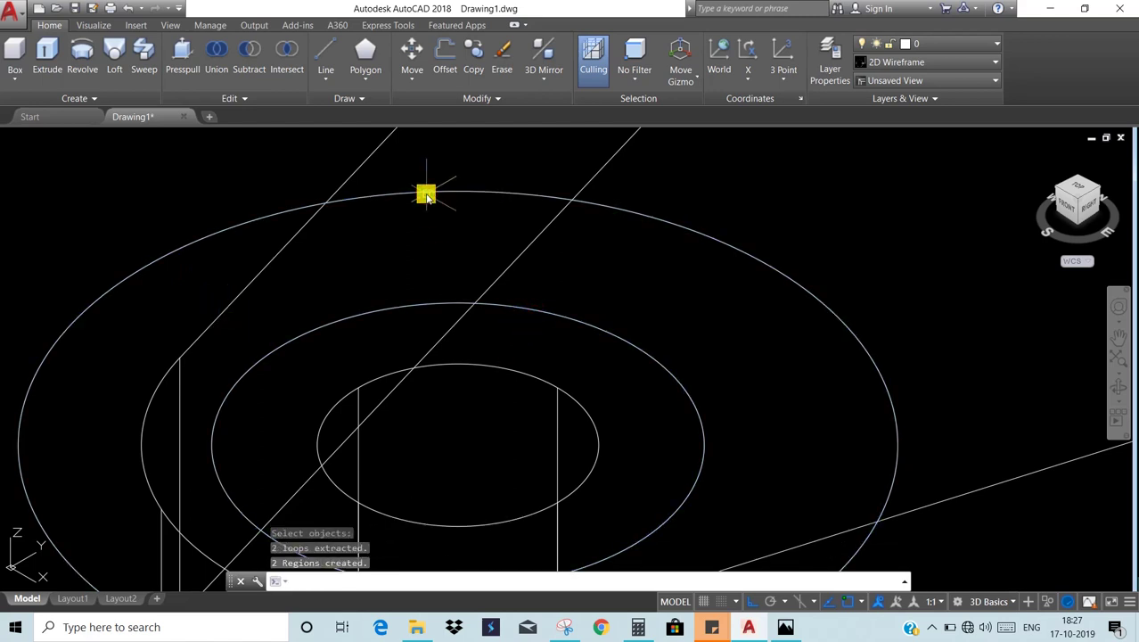
Subtract the inner circular region from the outer one, leaving a ring
text(su)
key(Return)
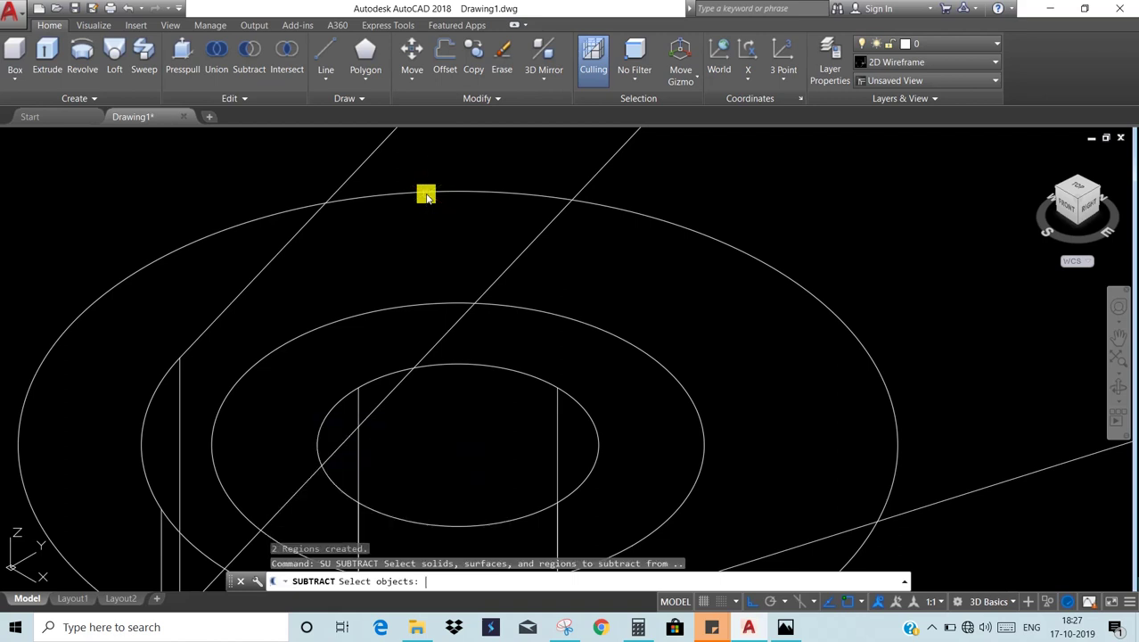
click(658, 223)
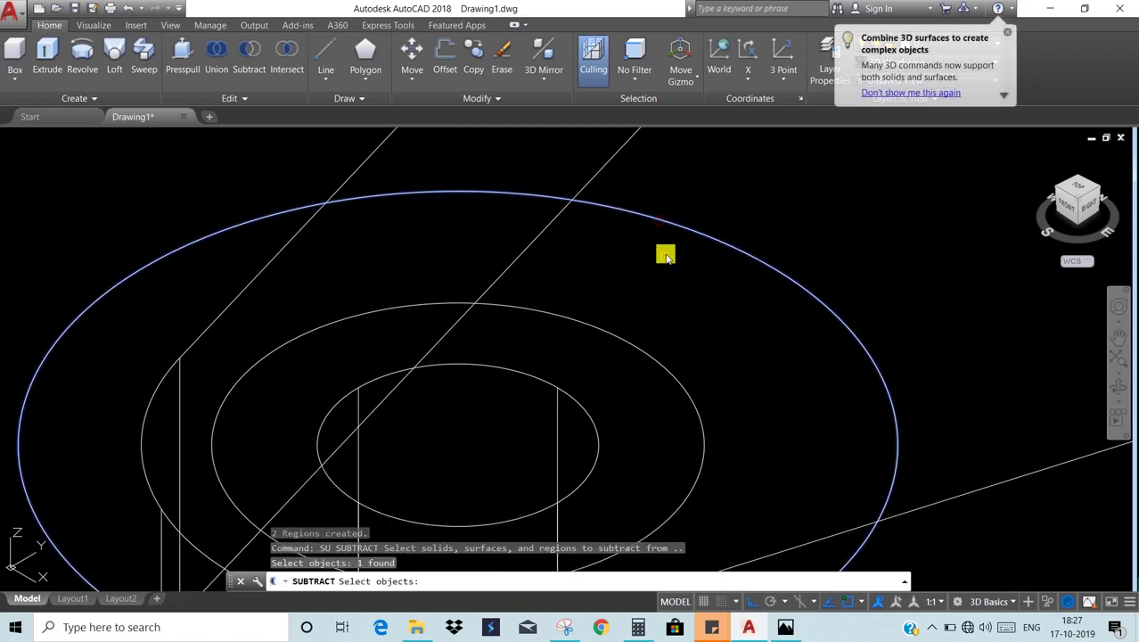
key(Return)
click(628, 350)
key(Return)
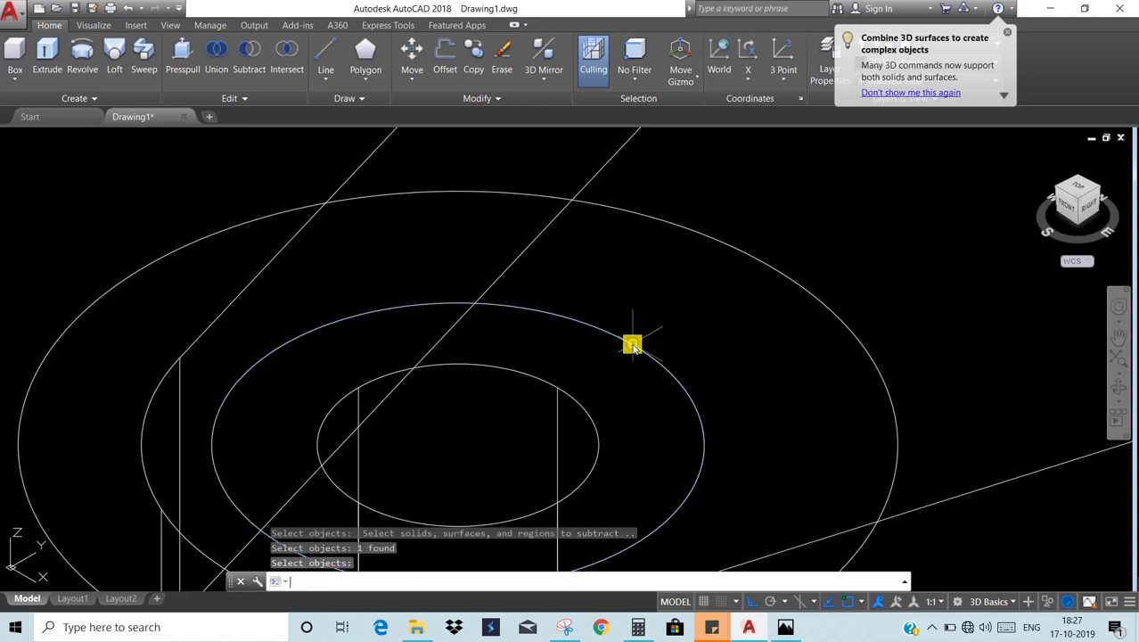
scroll(631, 347, down, 3)
scroll(634, 346, down, 2)
middle_drag(634, 346, 549, 364)
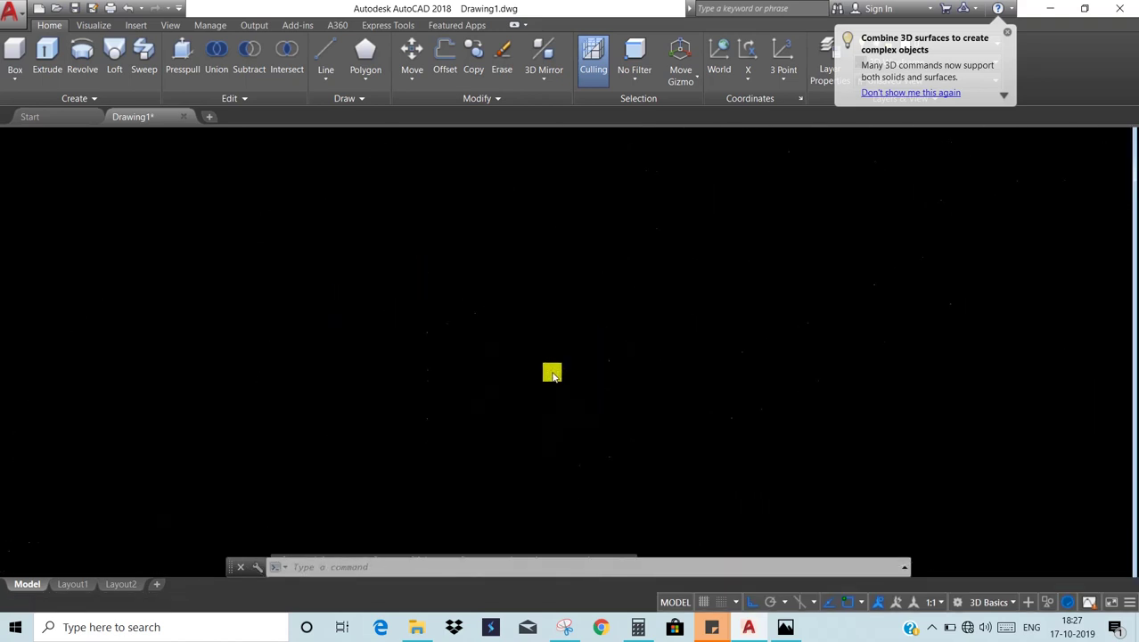
Extrude the ring region 40 units into a hollow cylinder
click(47, 55)
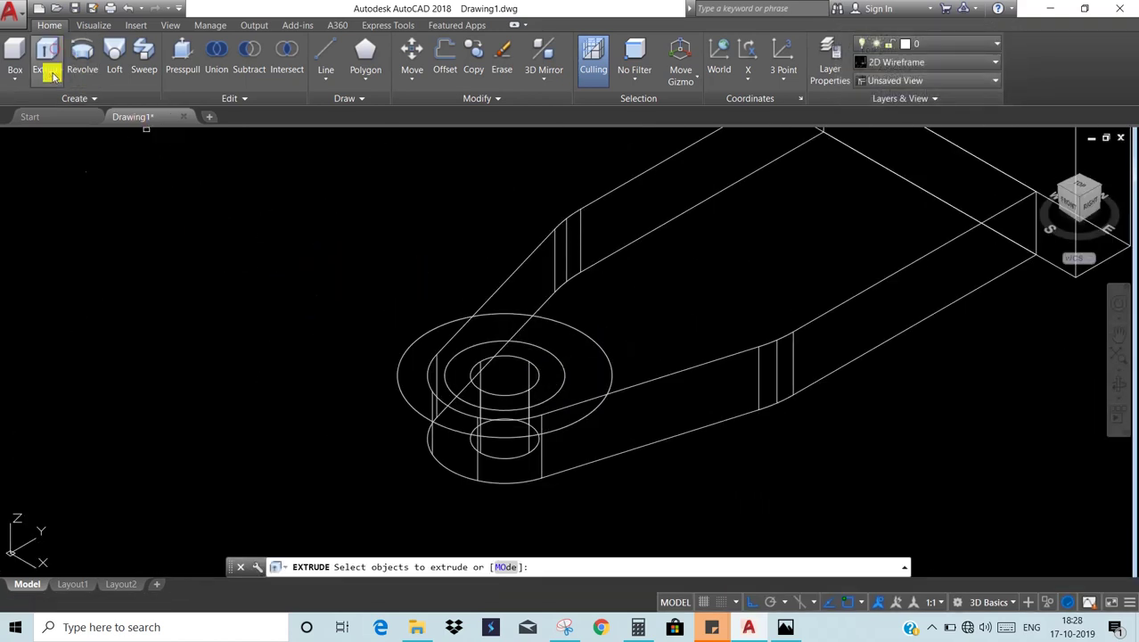
click(450, 324)
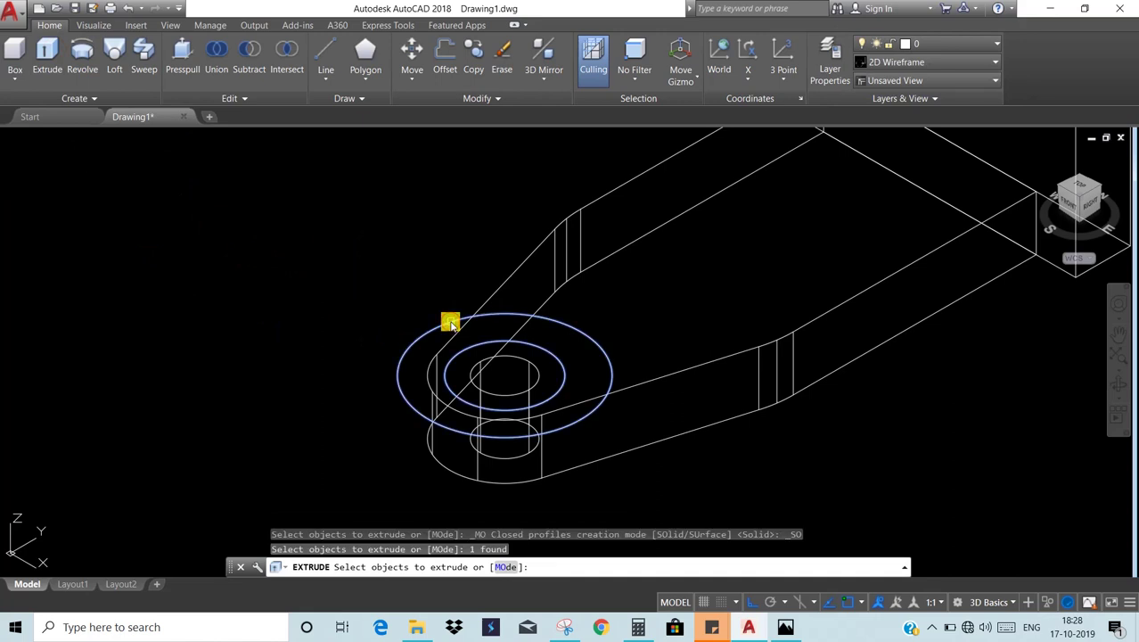
key(Return)
text(40)
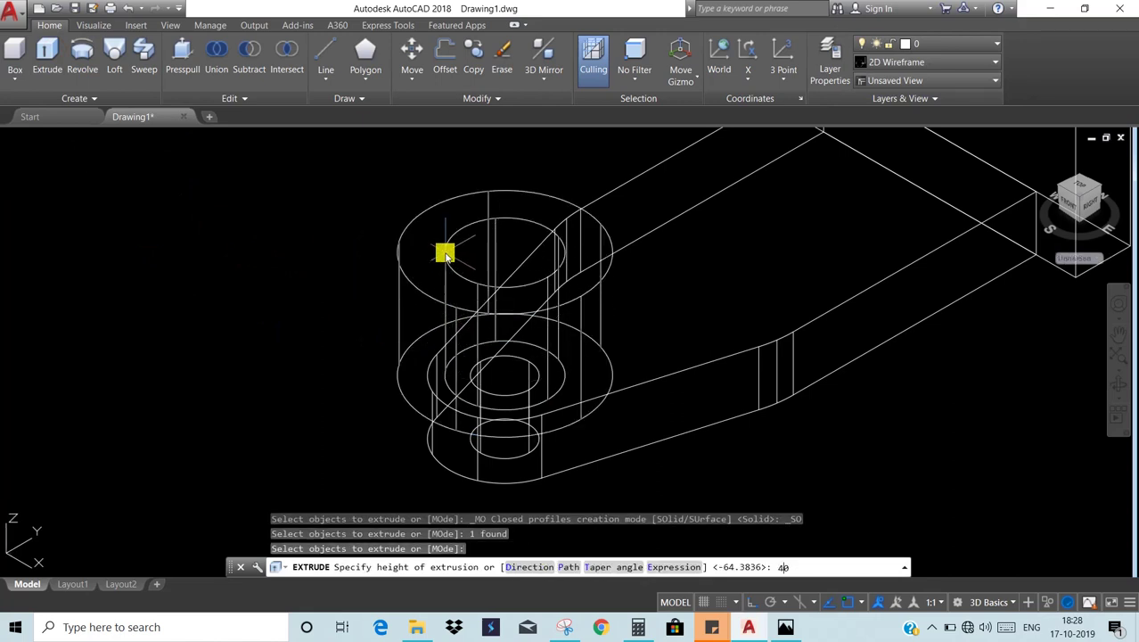
key(Return)
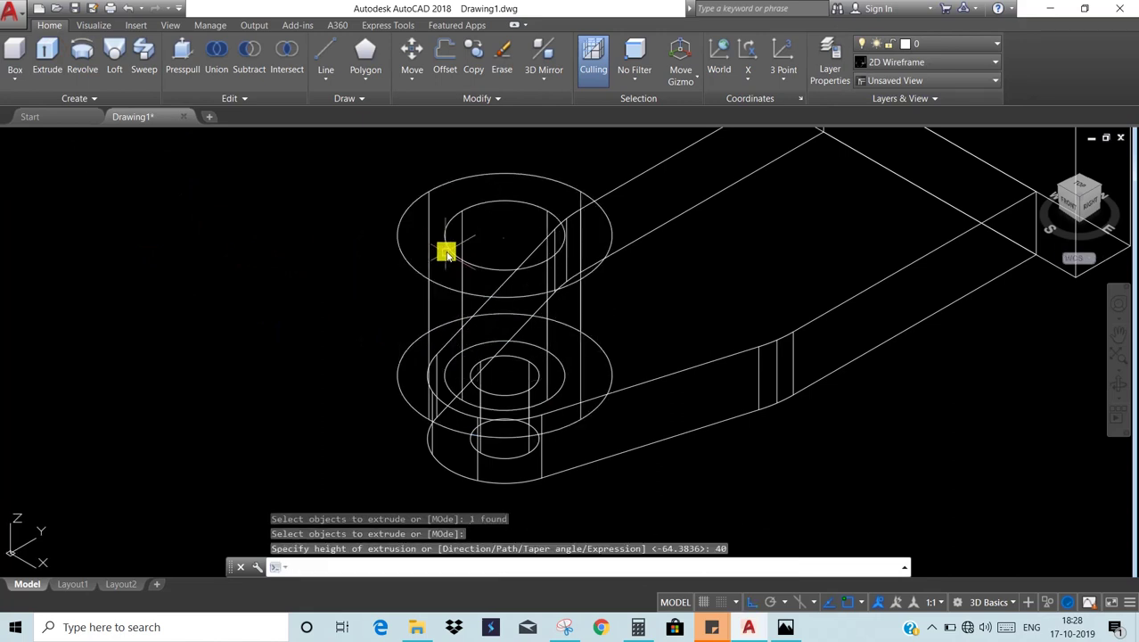
Move the hollow cylinder 60 units from its bottom centre onto the base plate
text(m)
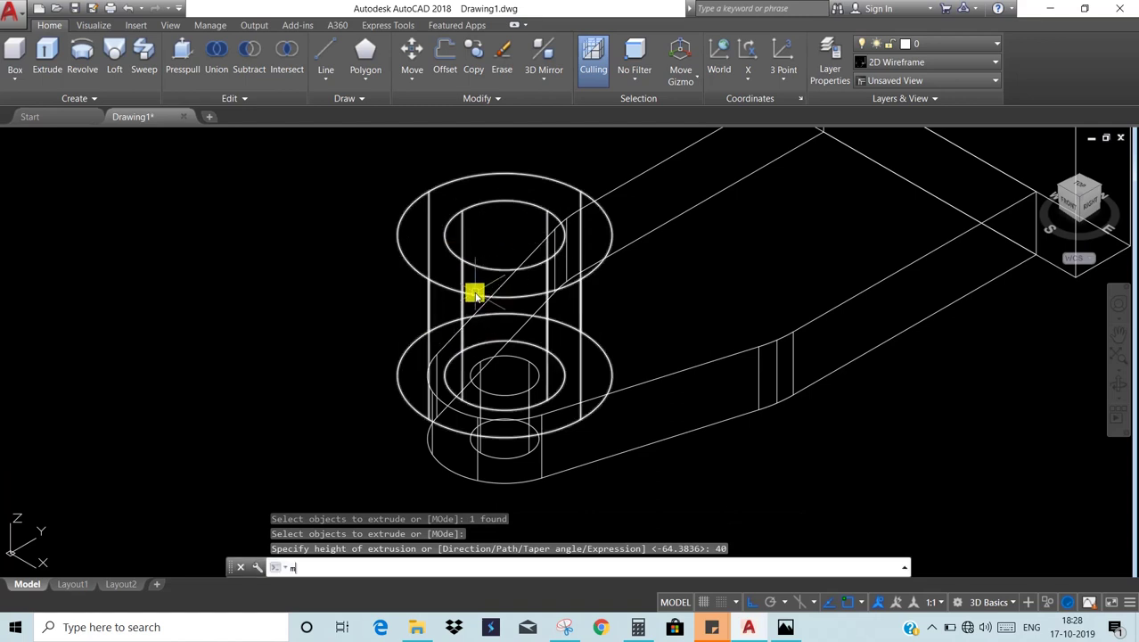
key(Return)
click(462, 261)
key(Return)
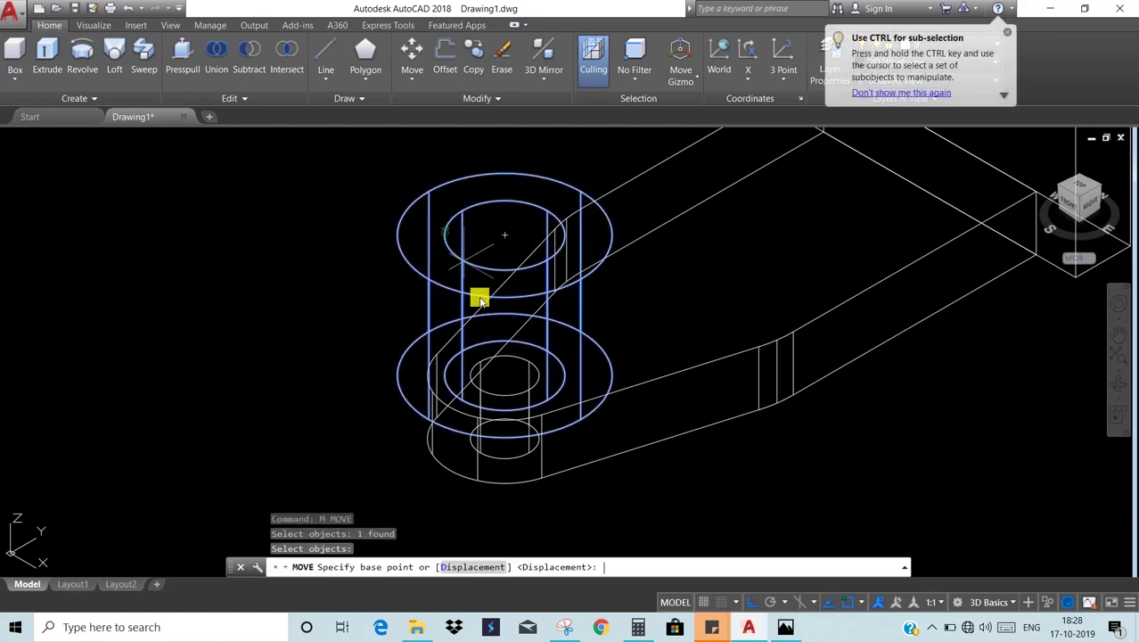
click(504, 374)
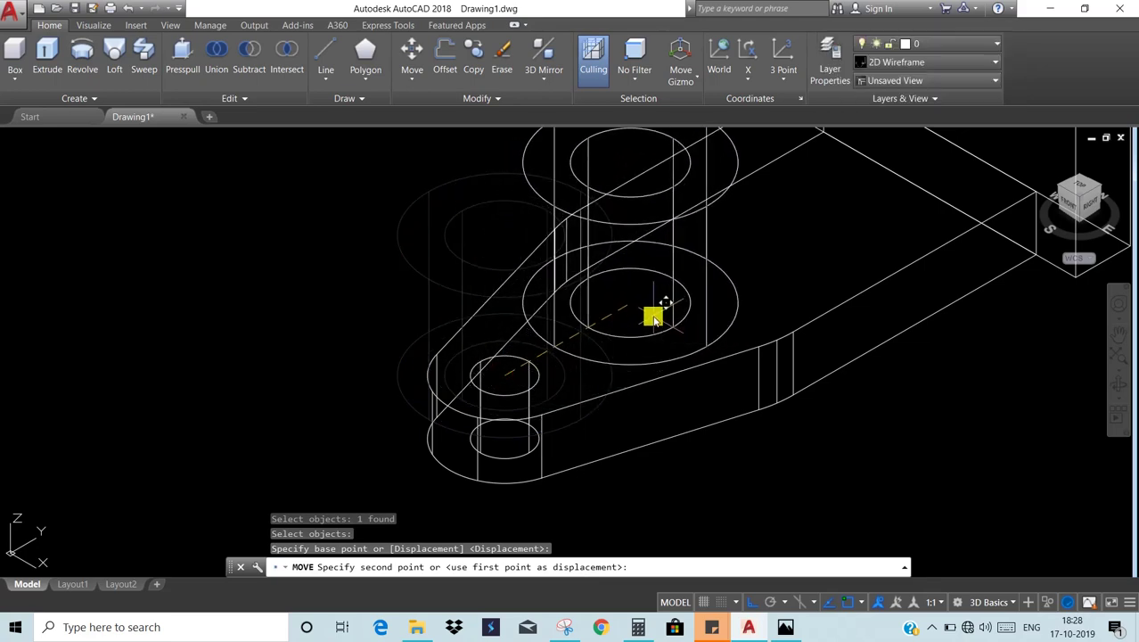
key(alt+Tab)
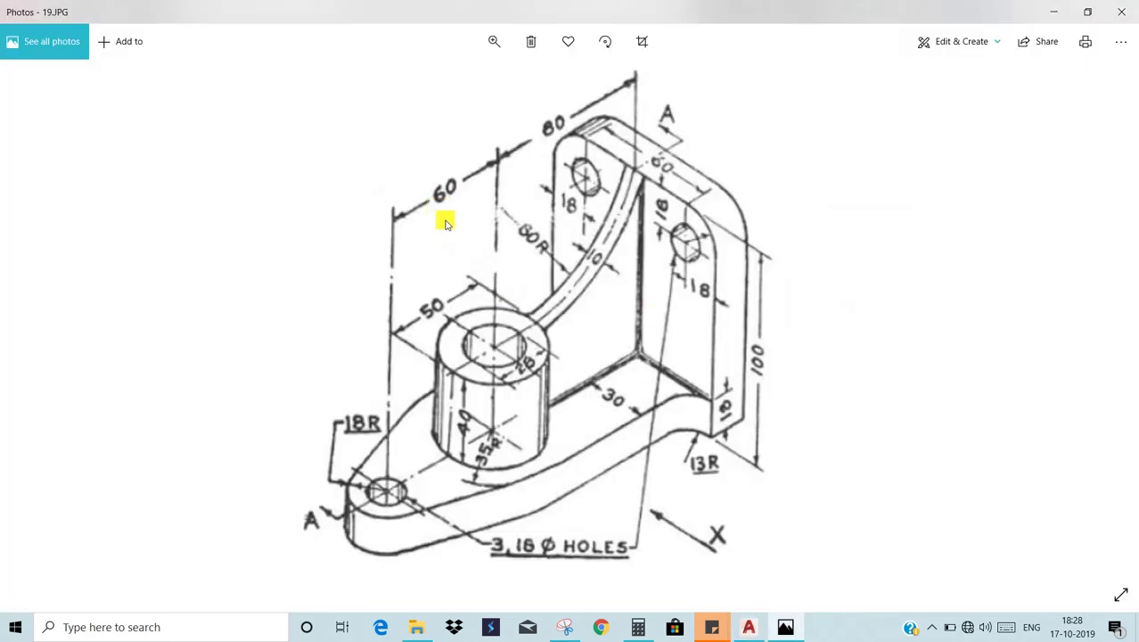
key(alt+Tab)
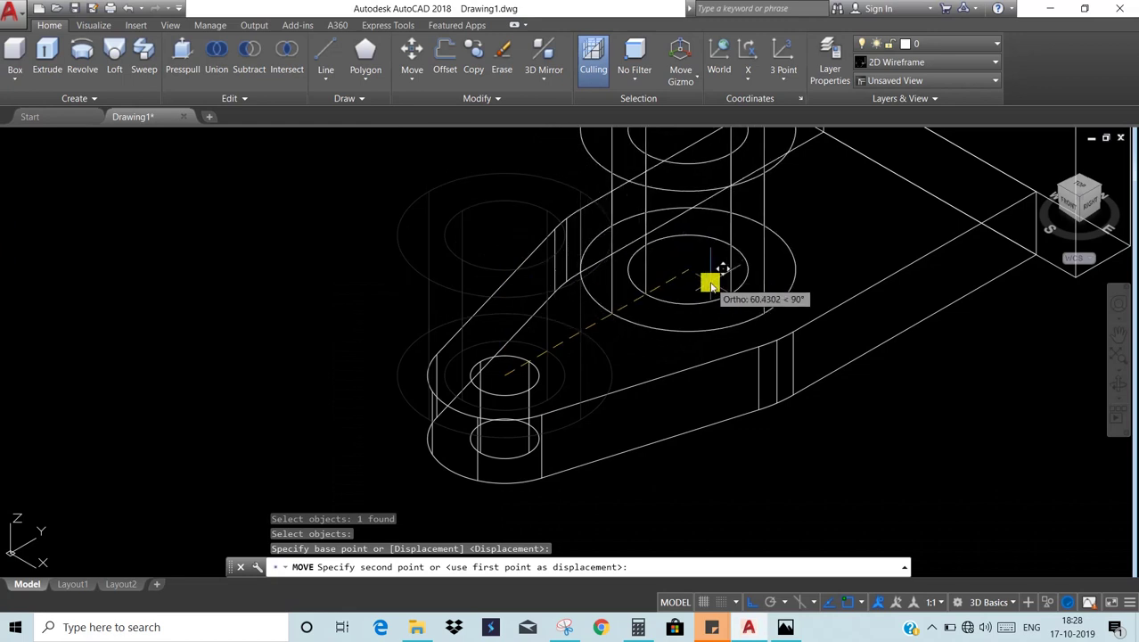
key(Return)
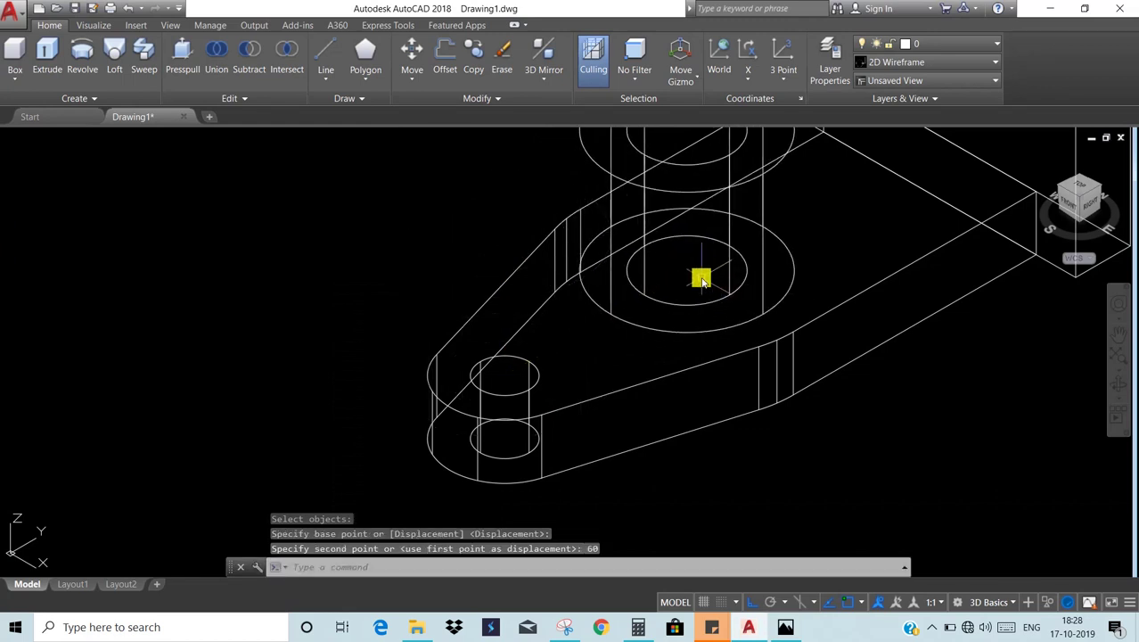
scroll(710, 300, down, 3)
middle_drag(708, 300, 699, 382)
scroll(640, 375, down, 2)
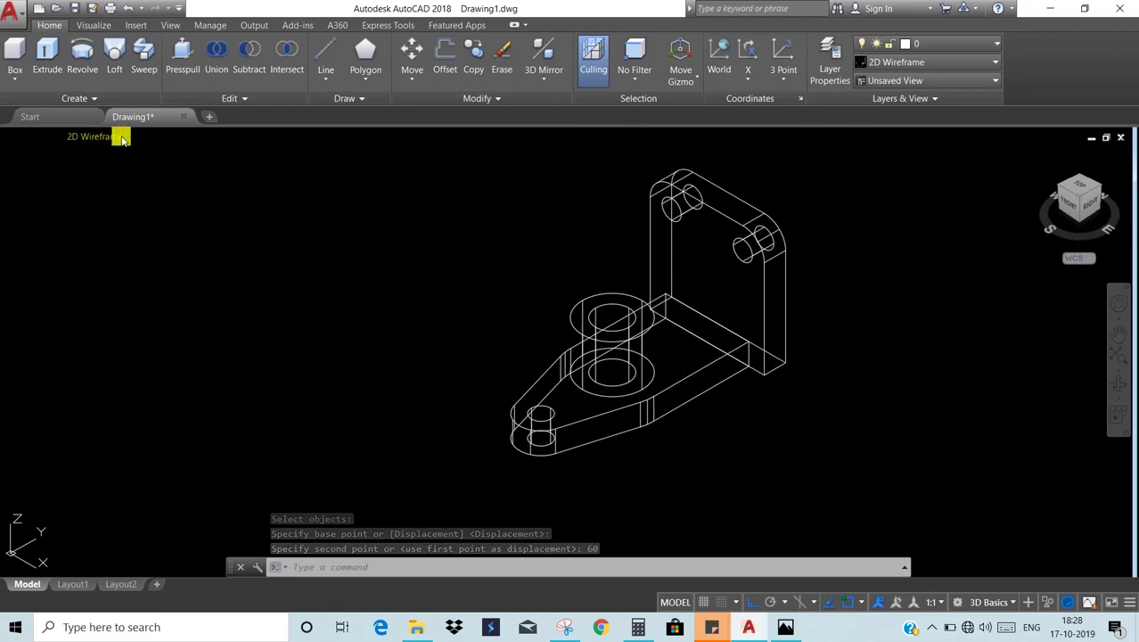
Set the viewport visual style to Realistic and compare the bracket with the reference drawing
click(89, 136)
click(136, 206)
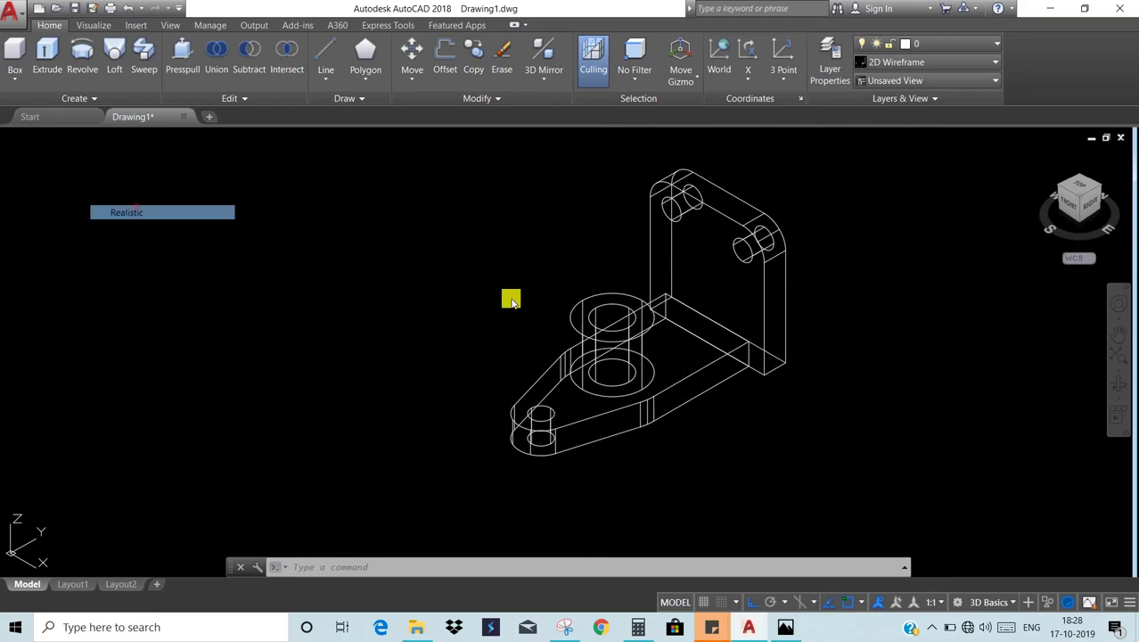
key(alt+Tab)
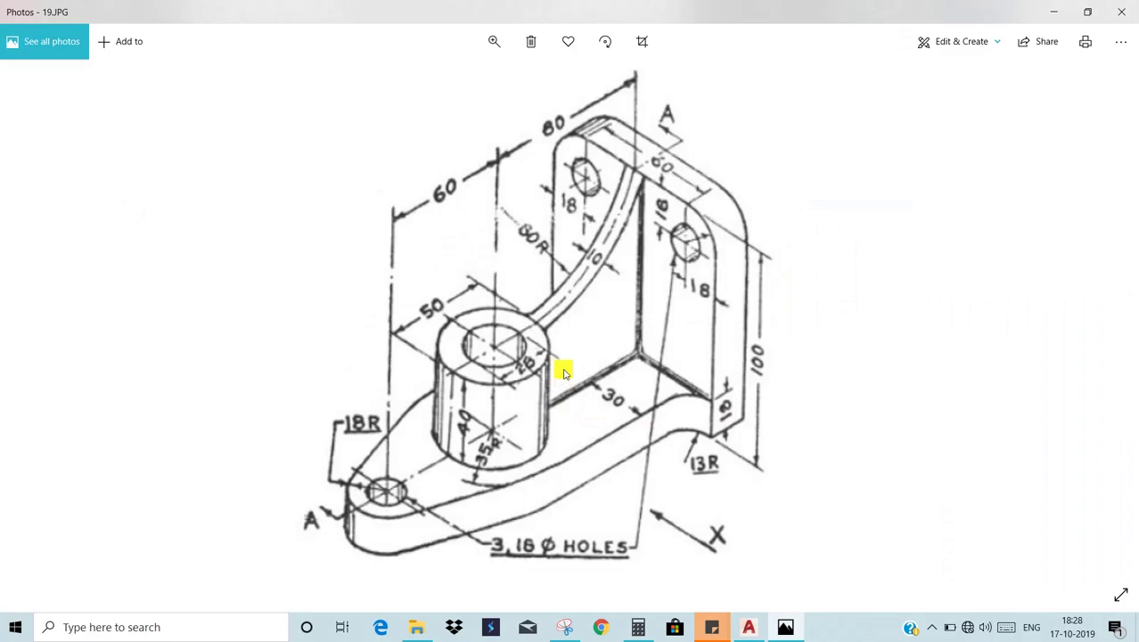
key(alt+Tab)
key(alt+Tab)
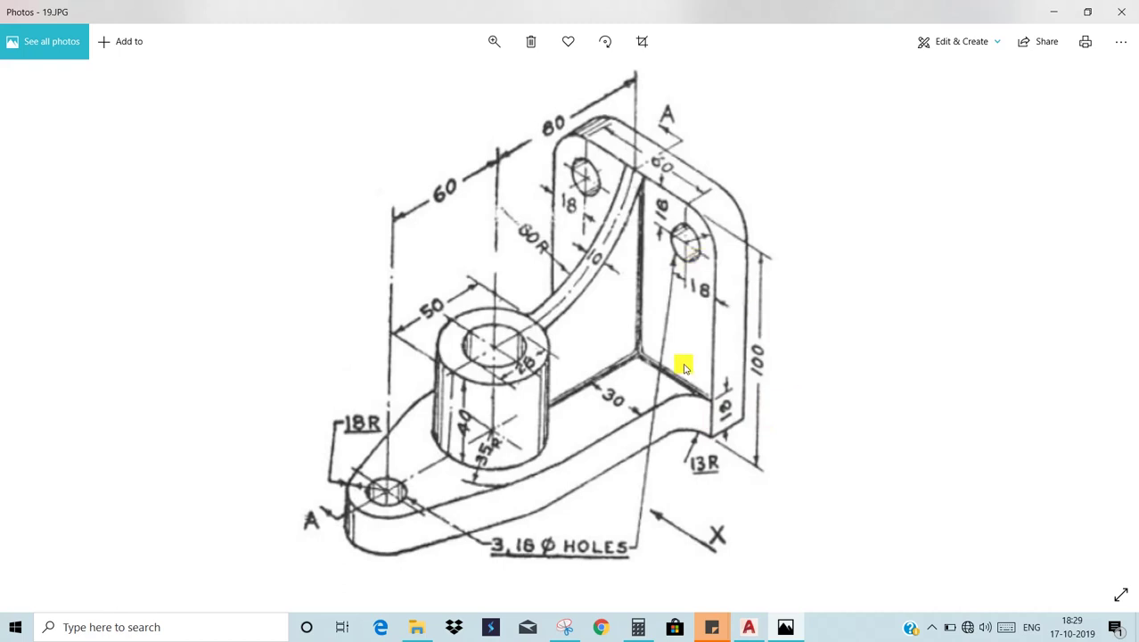
key(alt+Tab)
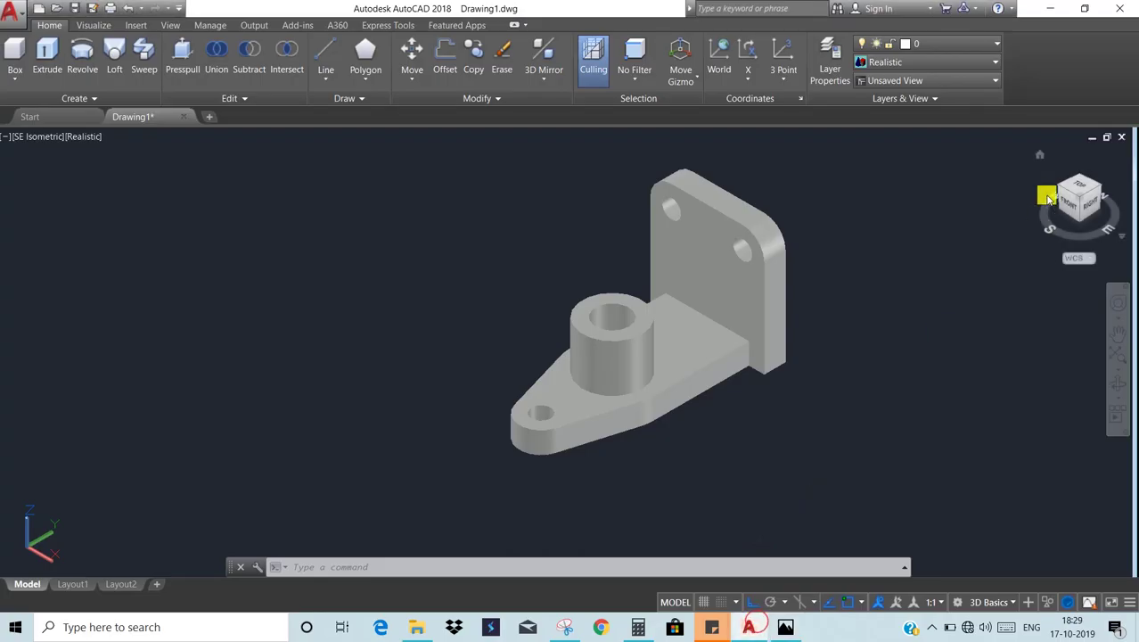
Switch to the Top view, pan the bracket left, and regenerate the display with RE
click(1043, 191)
key(Escape)
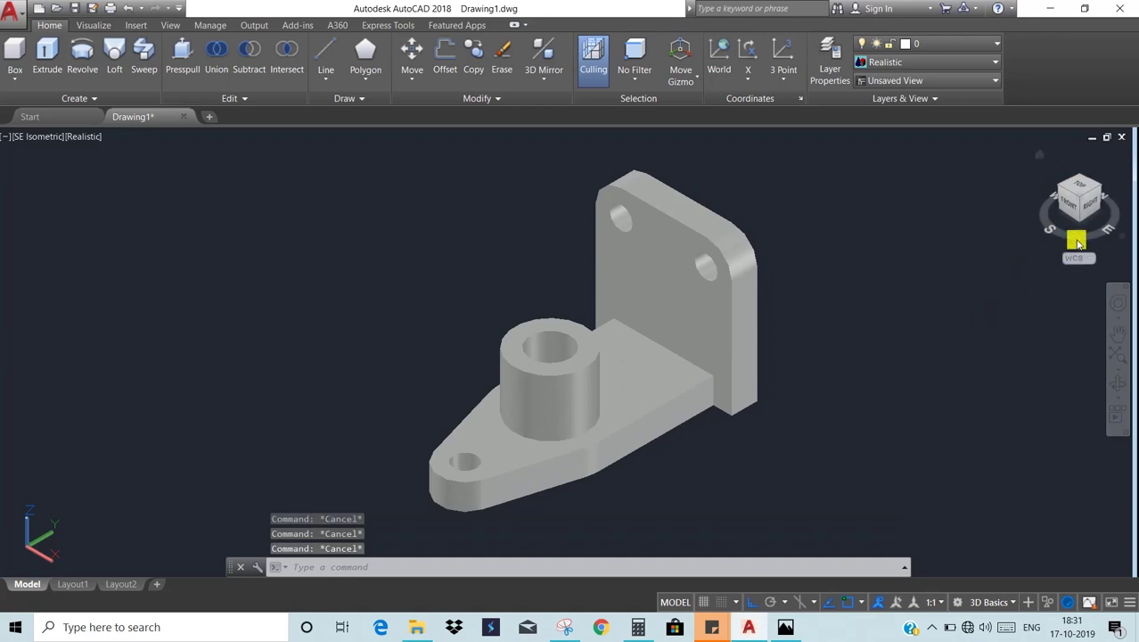
click(1079, 189)
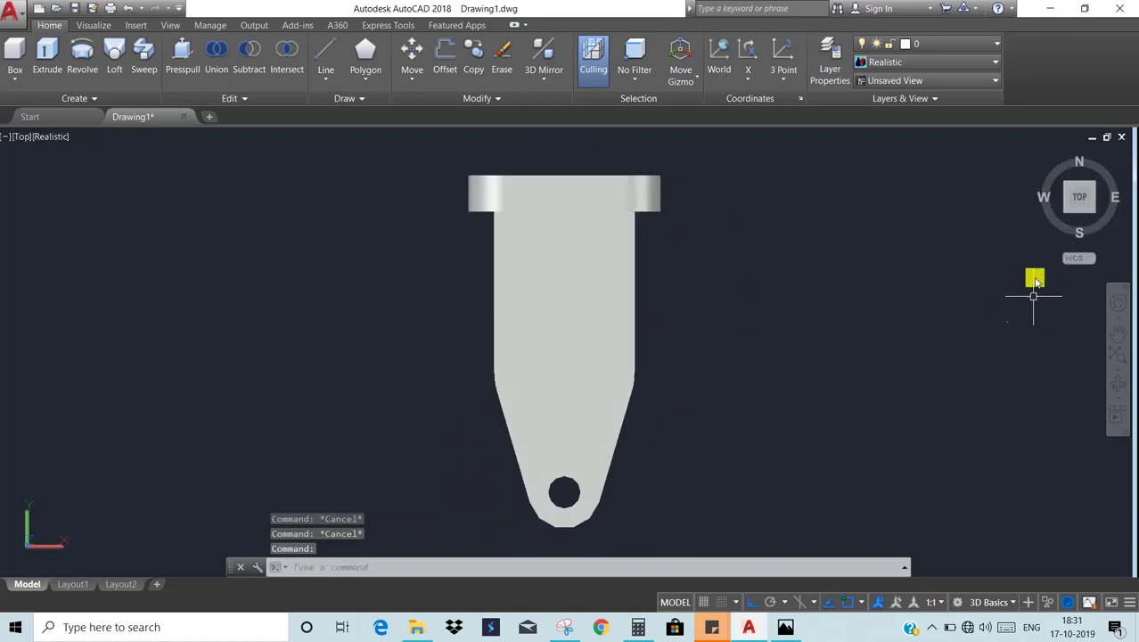
middle_drag(835, 323, 763, 337)
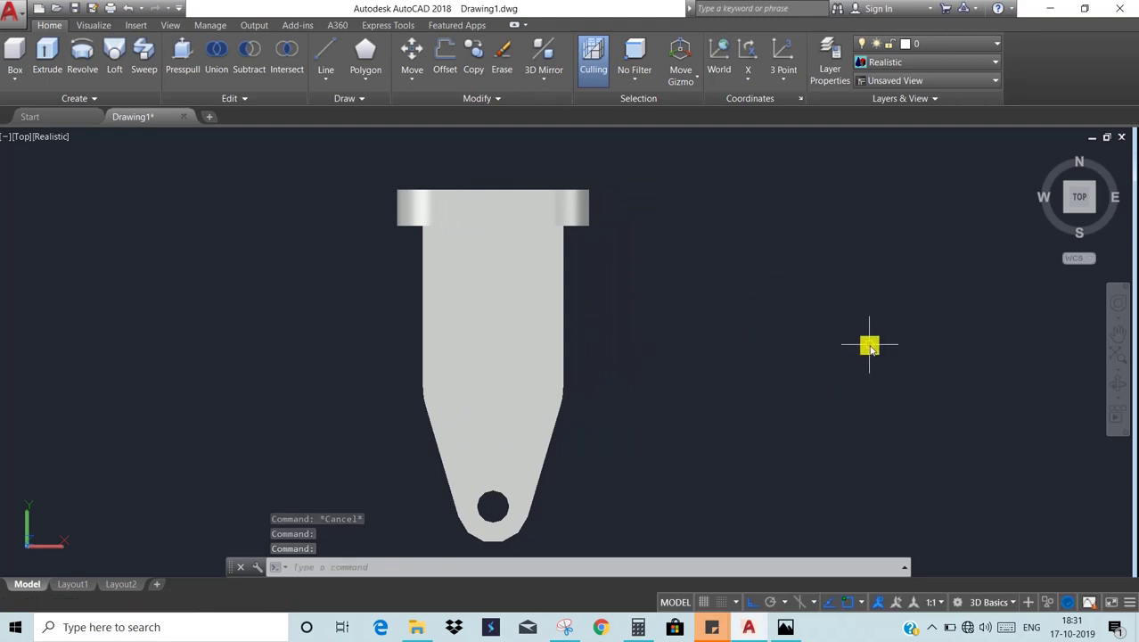
text(re)
key(Return)
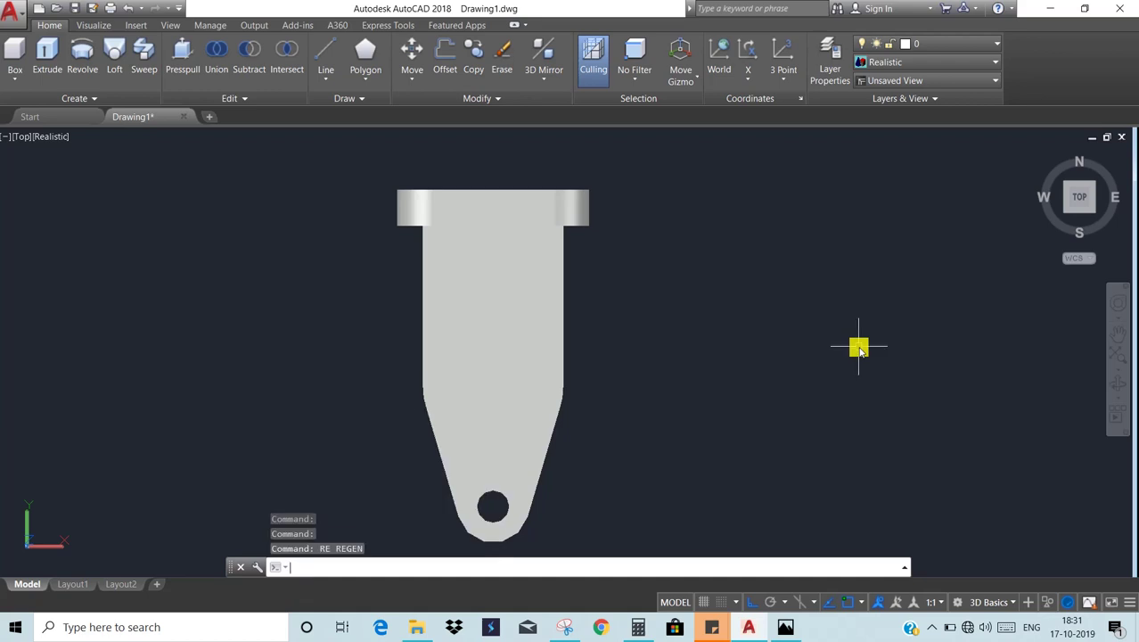
Draw a 57 by 82 rectangle to the right of the bracket
text(c)
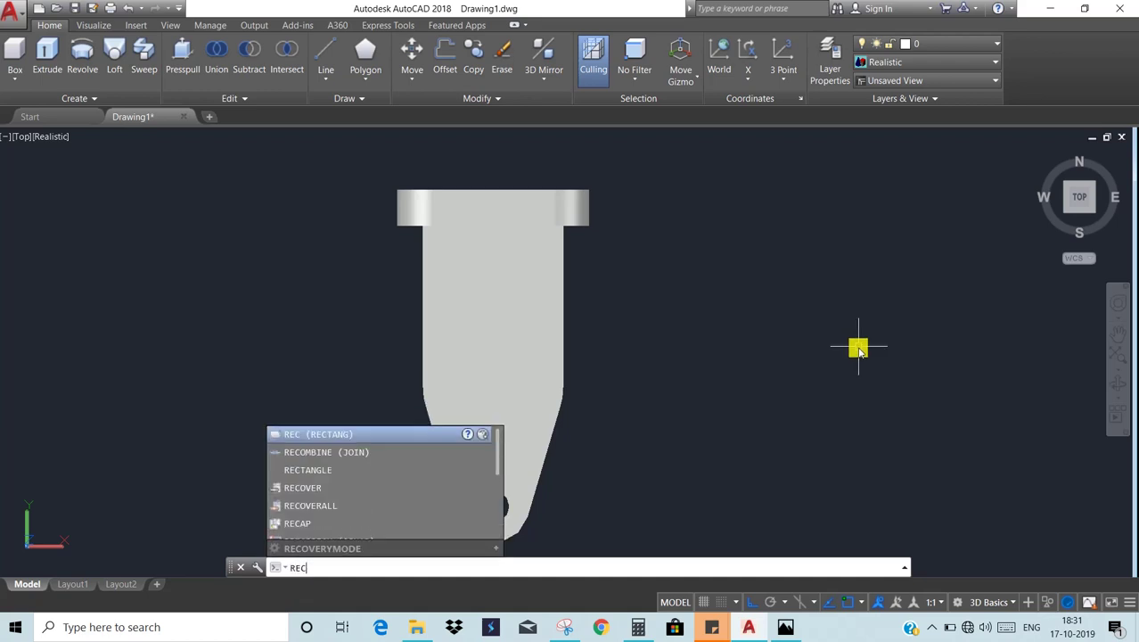
key(Return)
click(726, 392)
text(@)
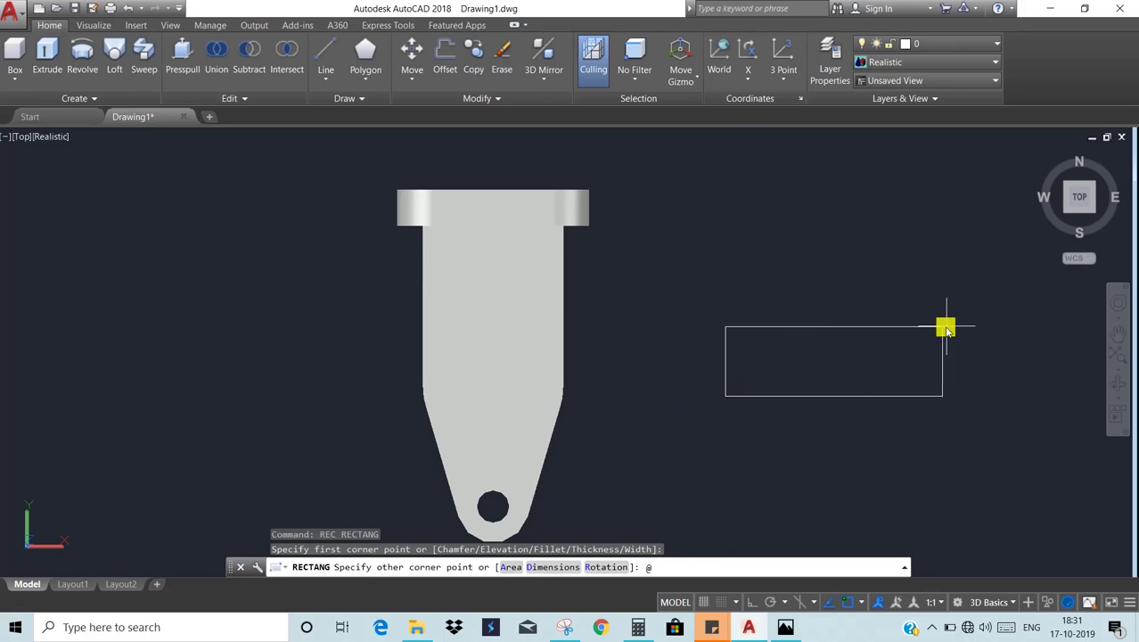
key(alt+Tab)
key(alt+Tab)
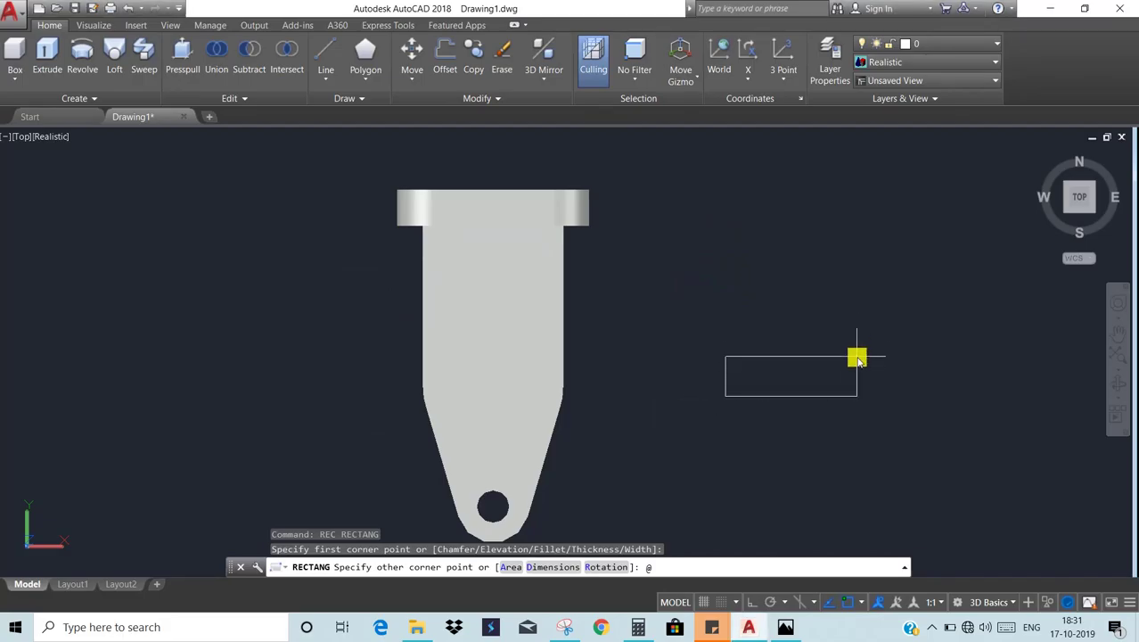
key(alt+Tab)
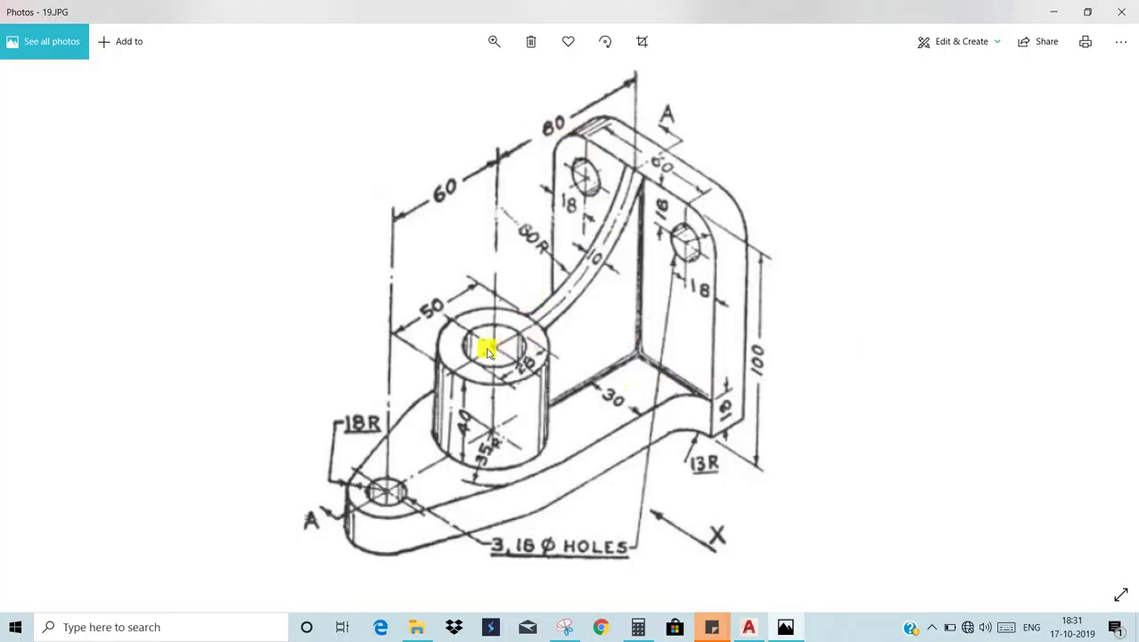
key(alt+Tab)
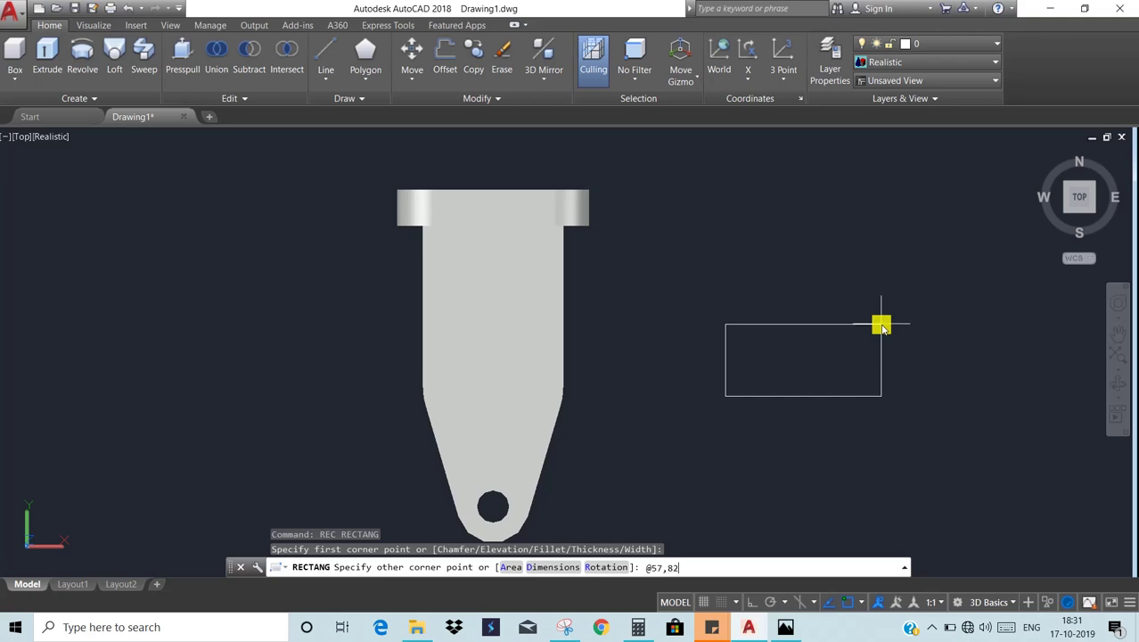
key(Return)
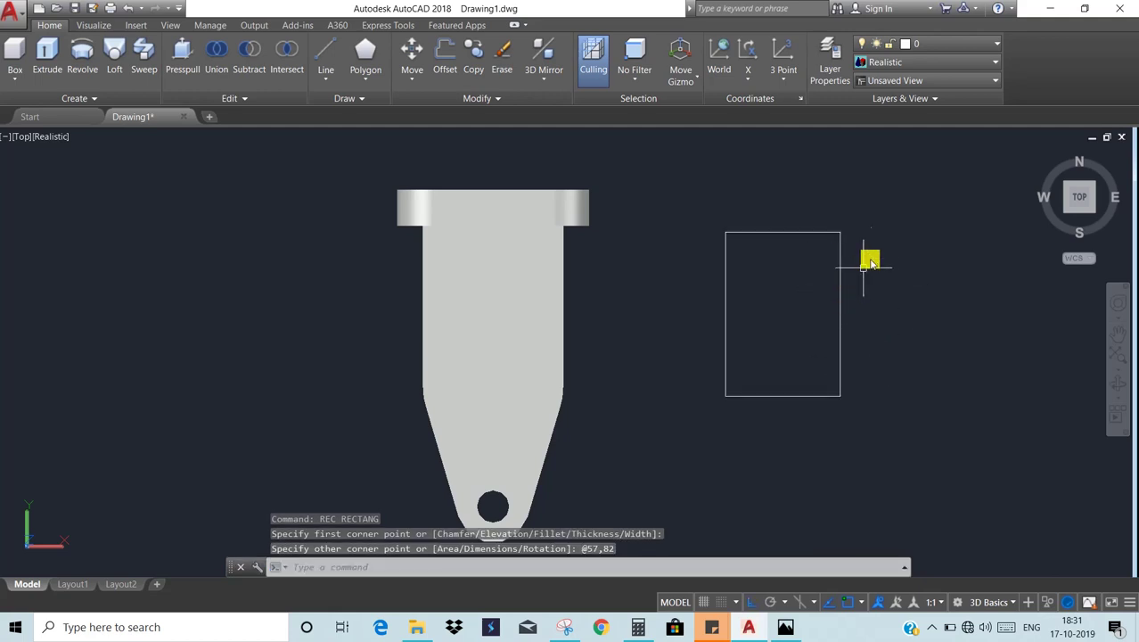
Recheck the reference drawing, then bring up the workspace list in the status bar
scroll(869, 253, up, 1)
key(alt+Tab)
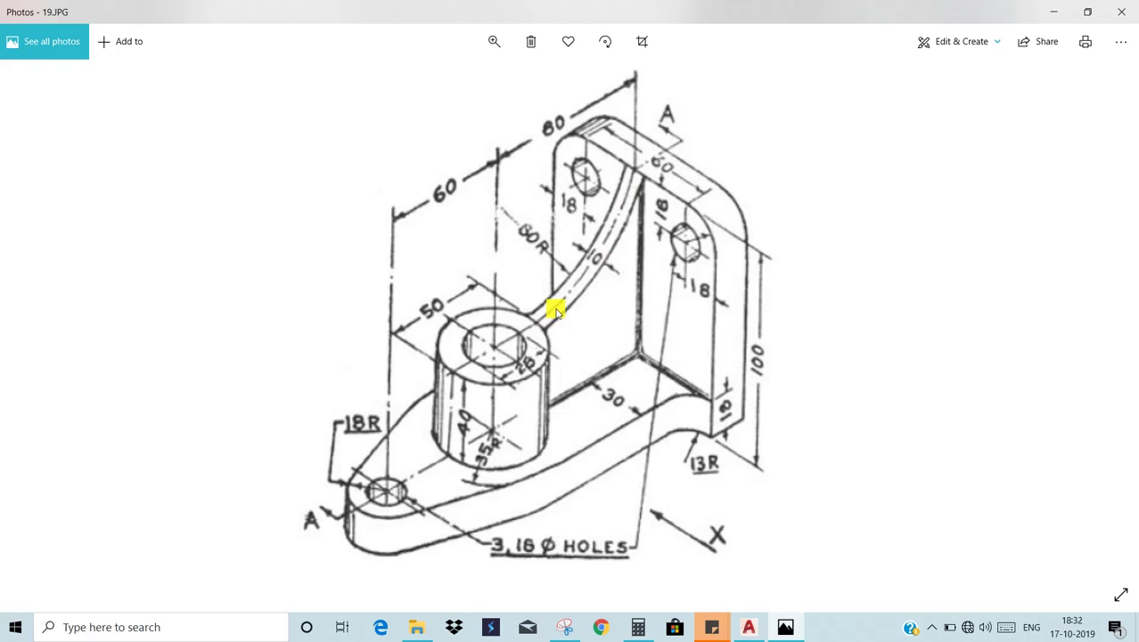
key(alt+Tab)
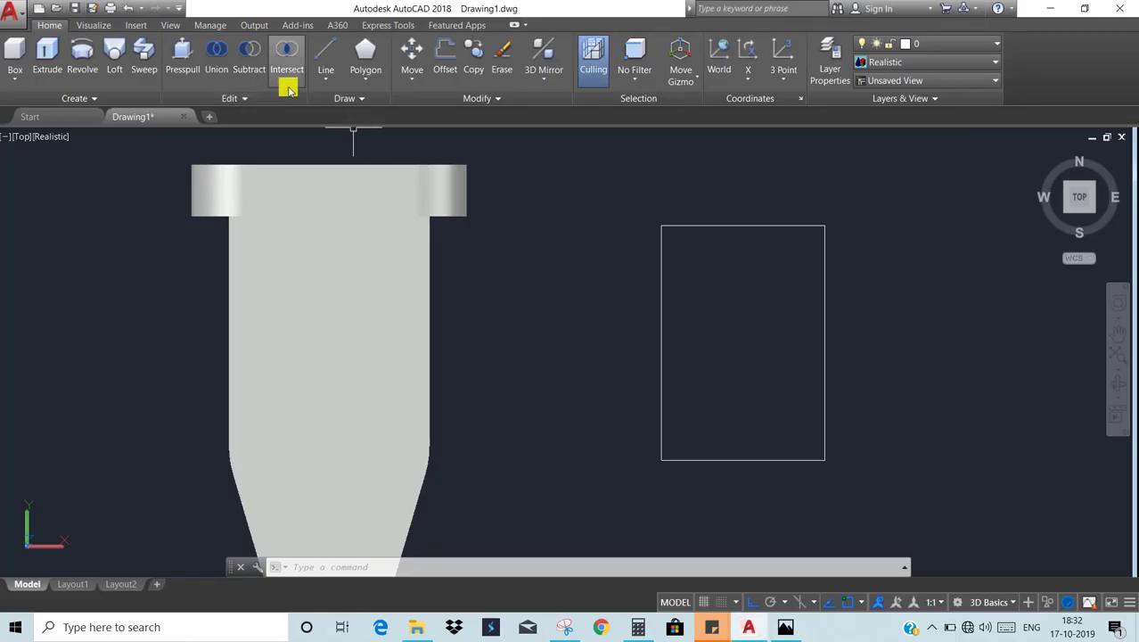
click(986, 601)
Switch to the Drafting & Annotation workspace and window-select the rectangle
click(1011, 471)
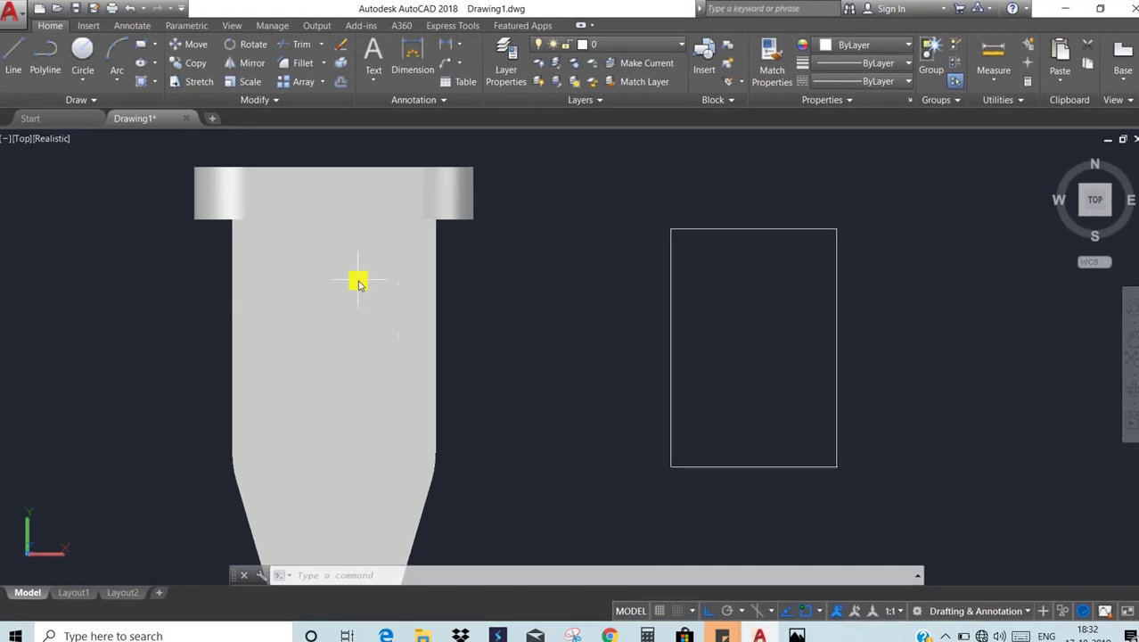
click(123, 83)
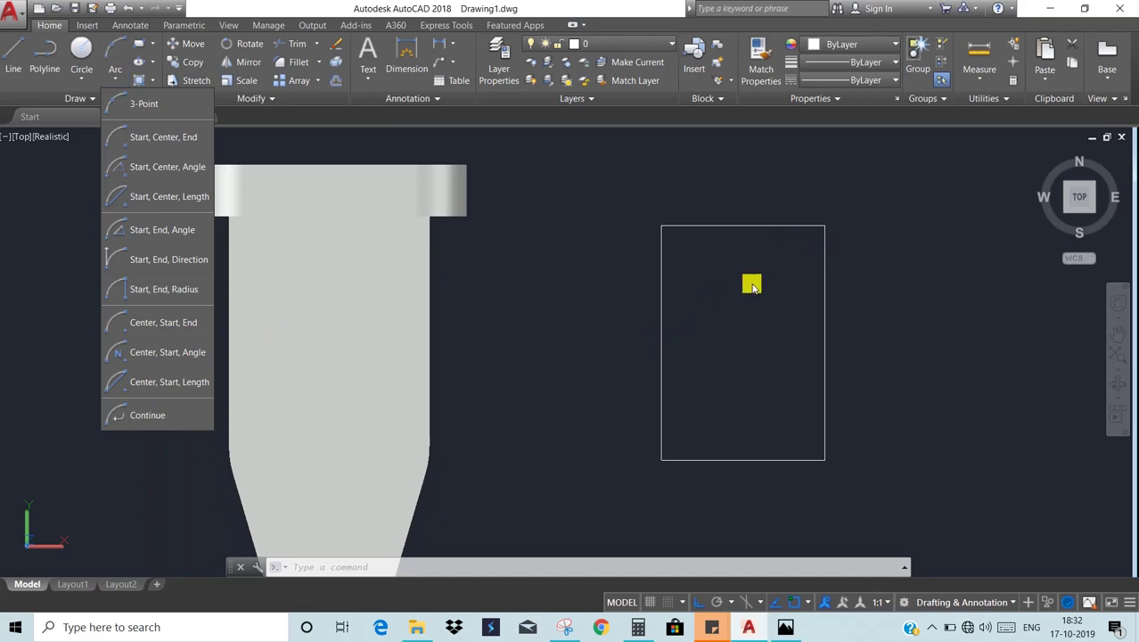
click(752, 283)
drag(749, 385, 718, 323)
click(718, 323)
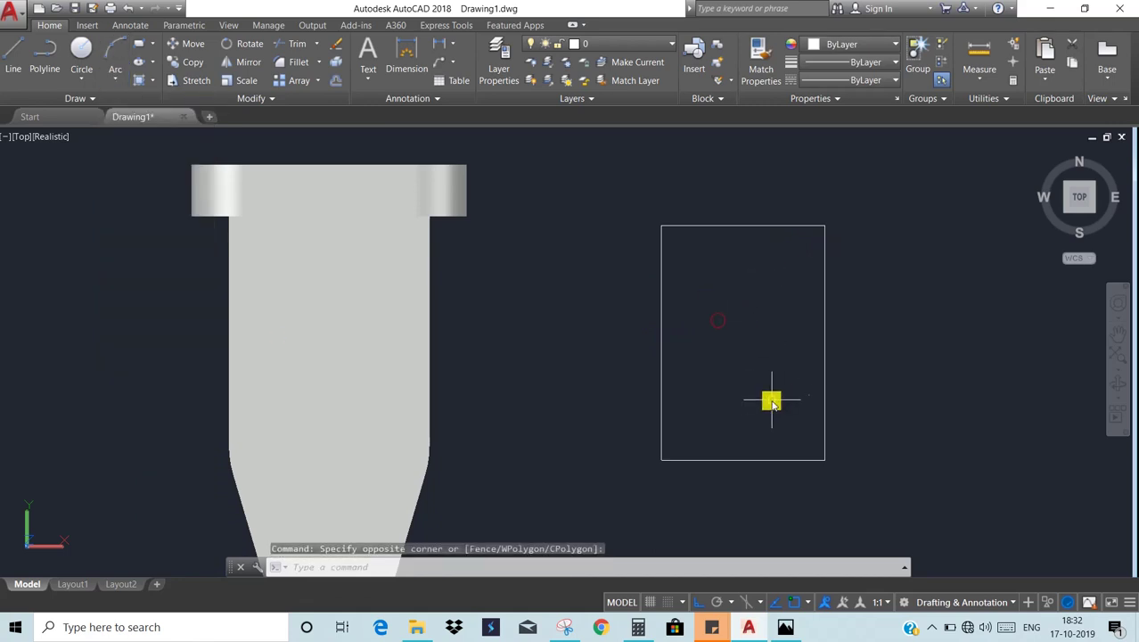
Draw a trial 40-unit line from the rectangle's lower-left corner, then undo and cancel it
text(l)
key(Return)
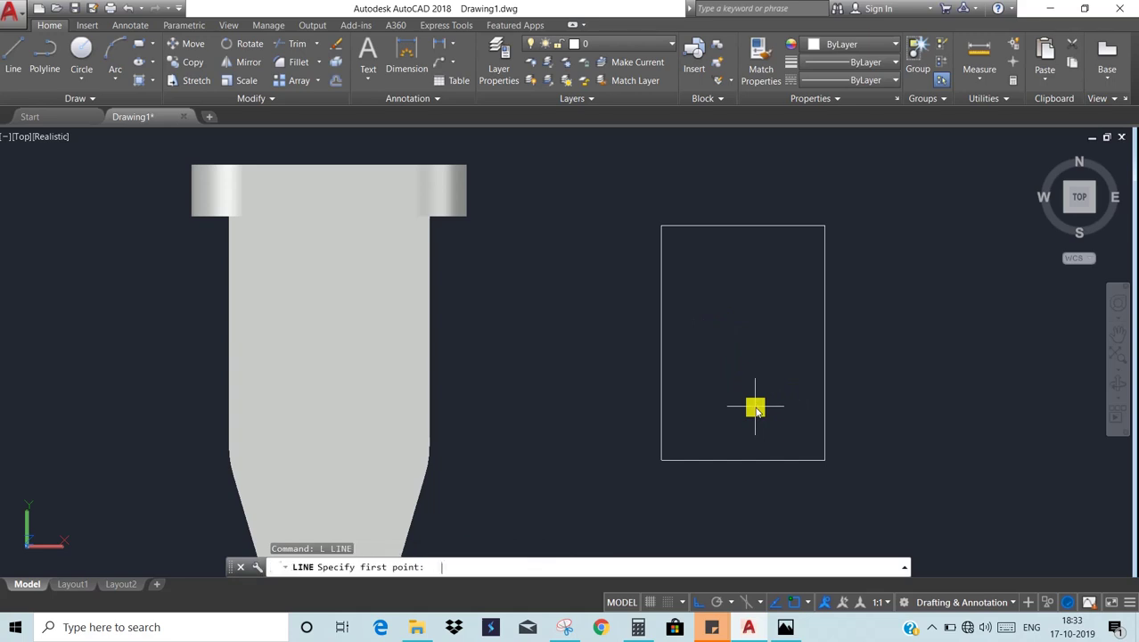
click(662, 462)
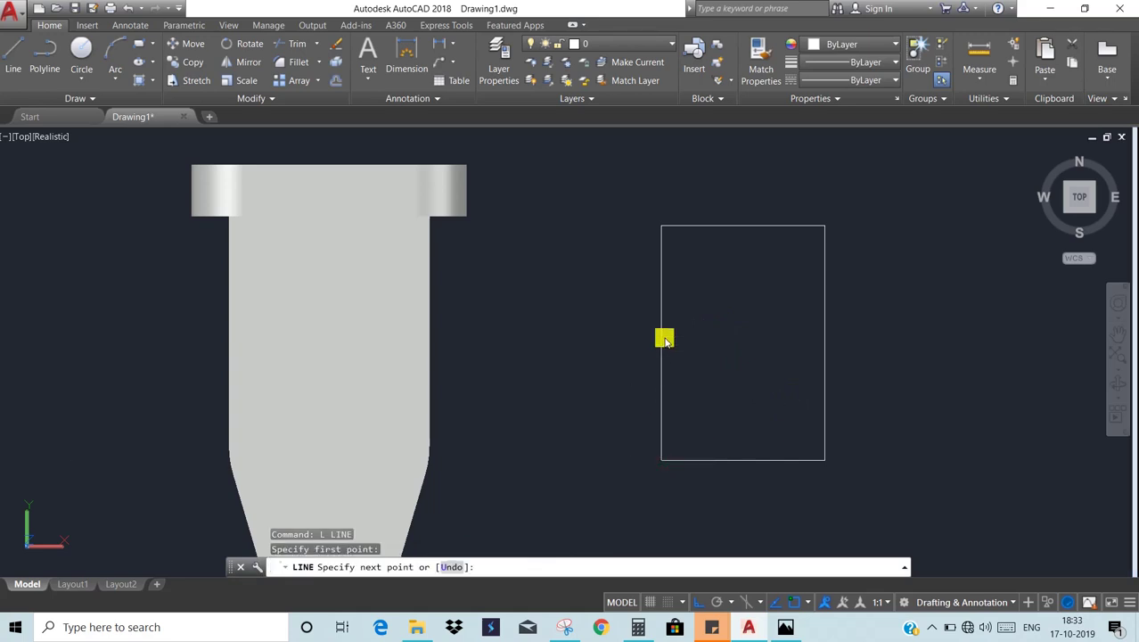
key(alt+Tab)
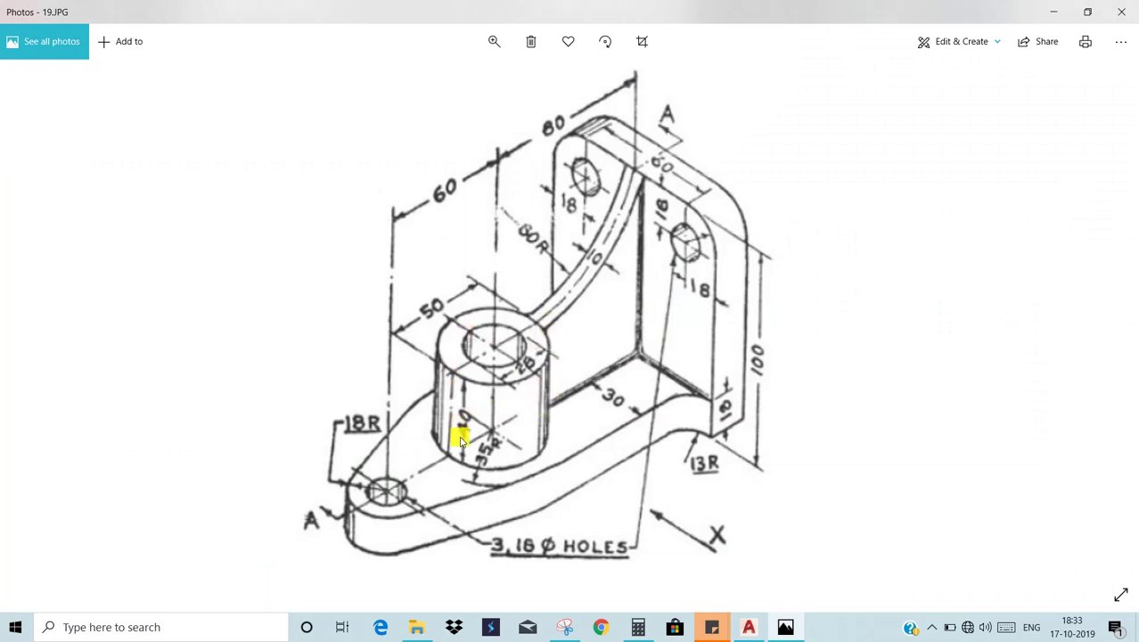
key(alt+Tab)
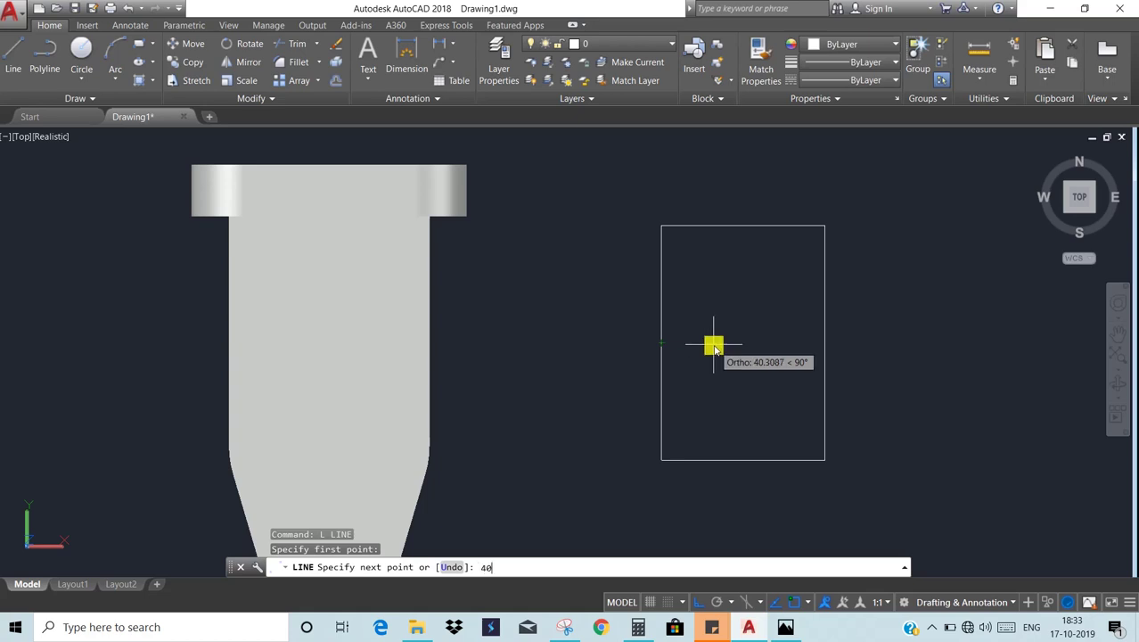
key(Return)
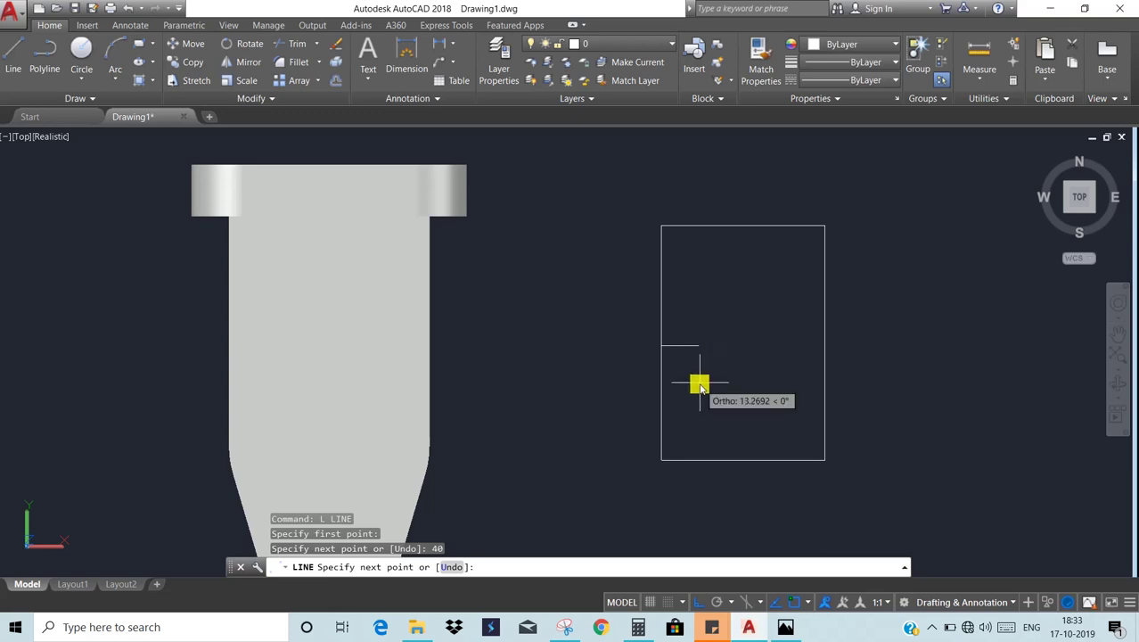
key(ctrl+z)
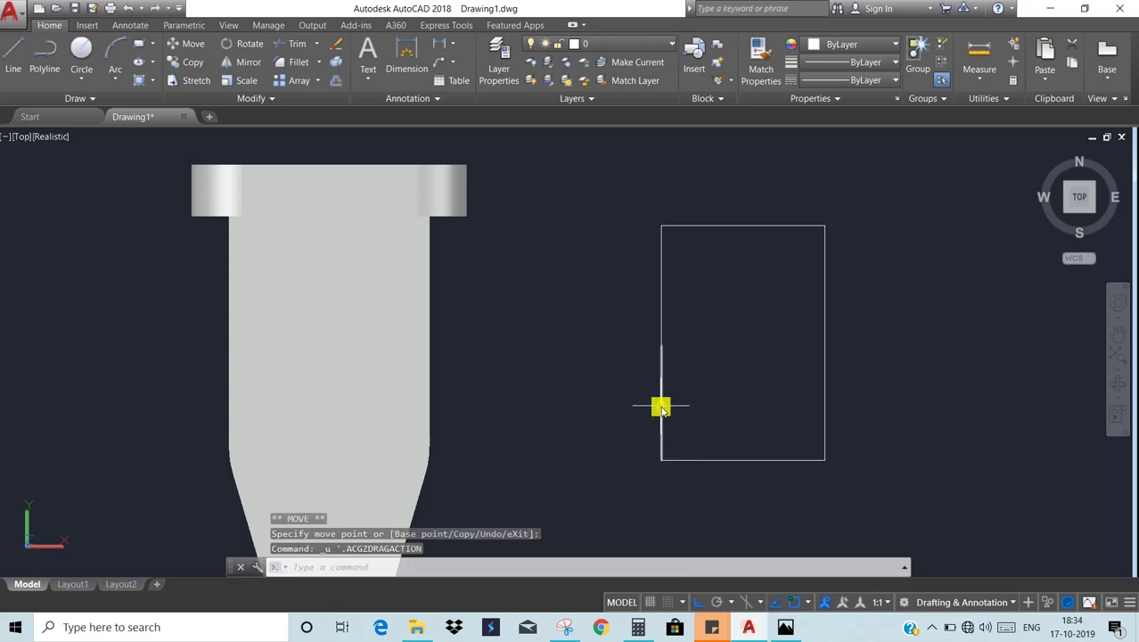
mouse_move(660, 406)
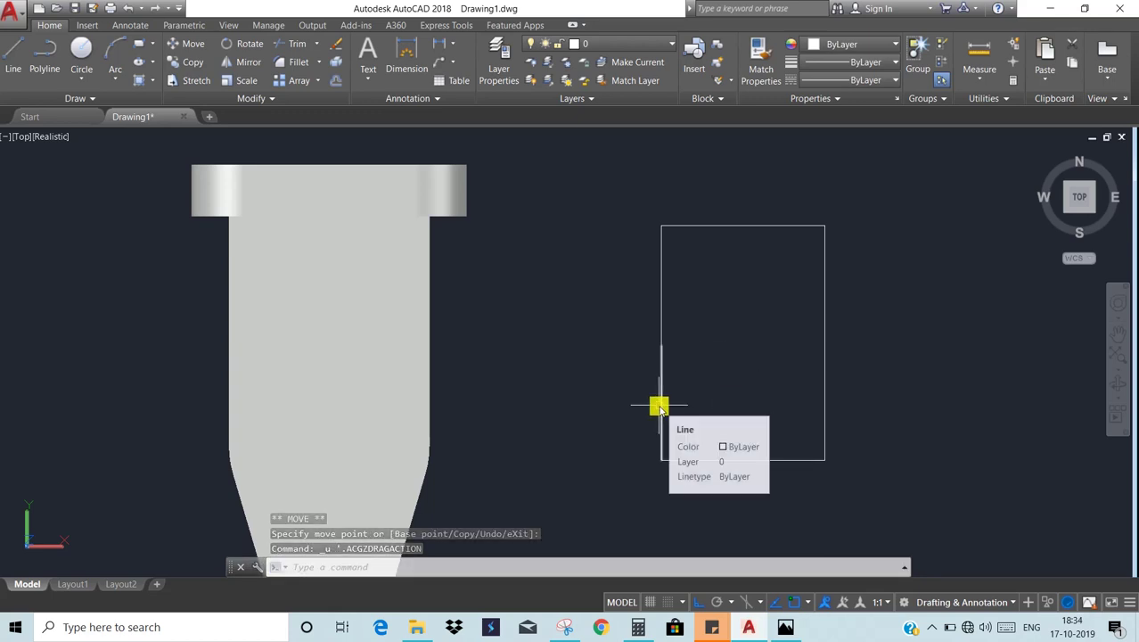
key(Escape)
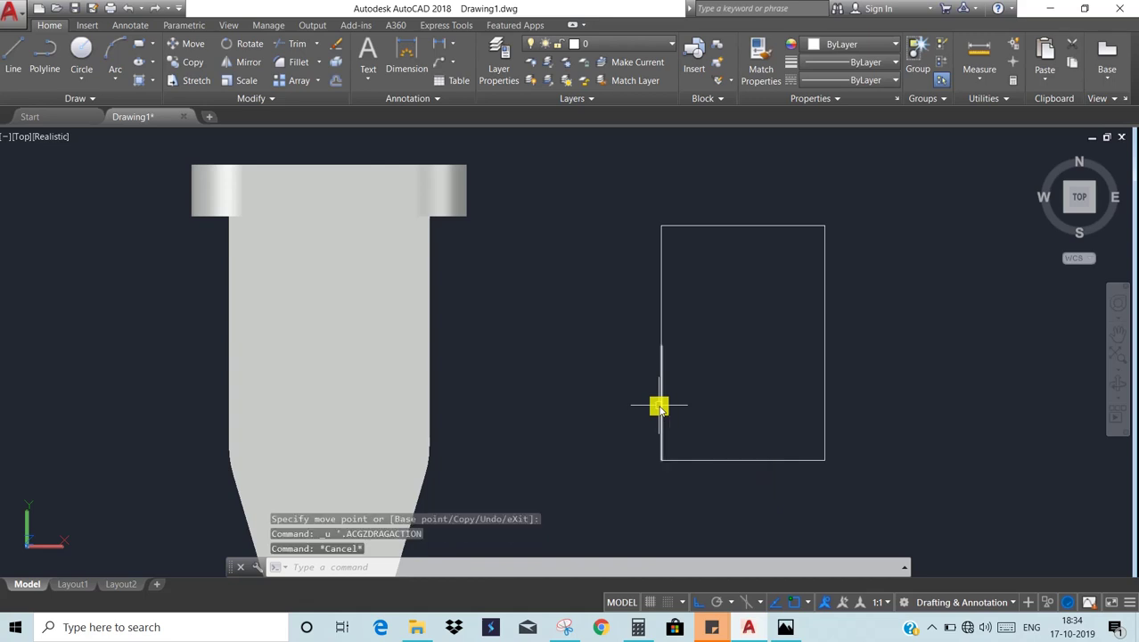
key(Escape)
key(Escape)
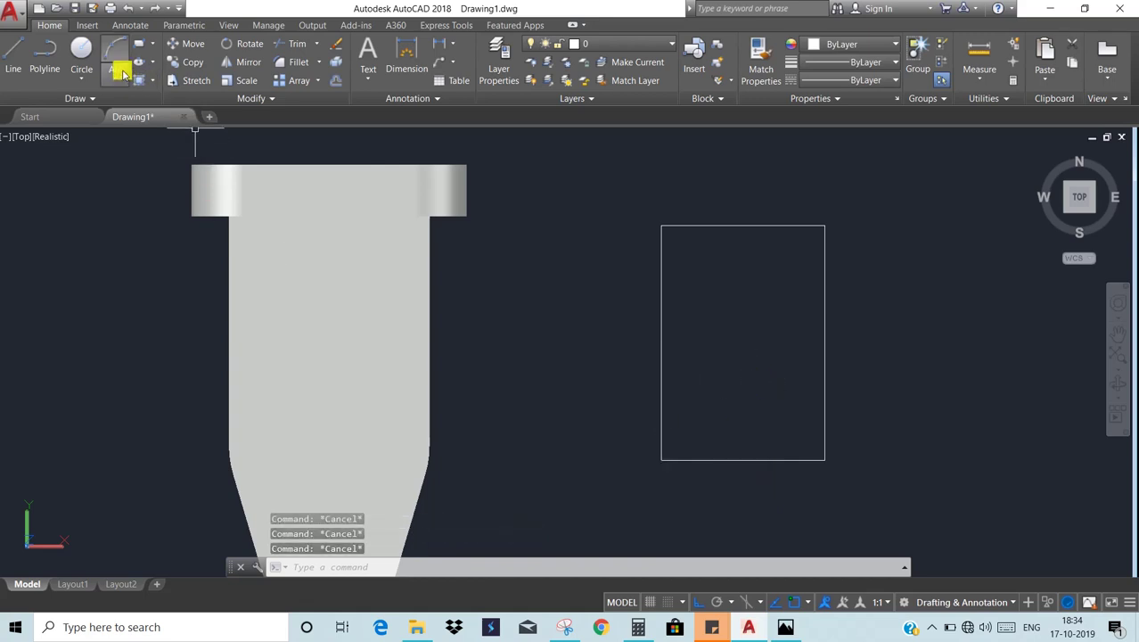
Draw a Start, End, Radius arc of radius 60 from the left edge to the top-right corner
click(123, 73)
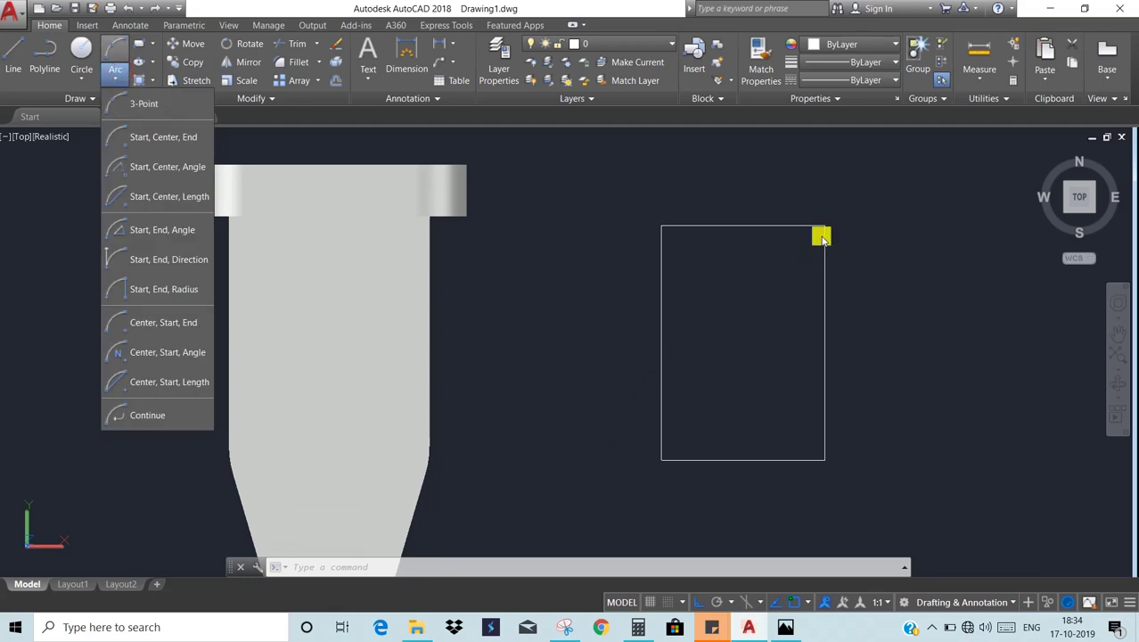
key(alt+Tab)
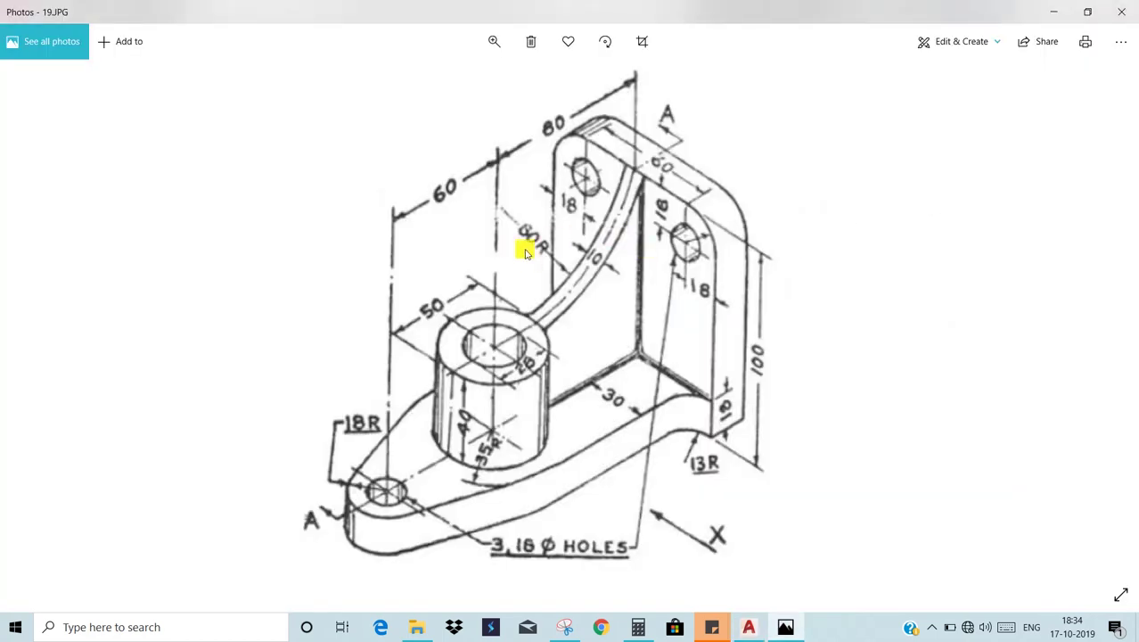
key(alt+Tab)
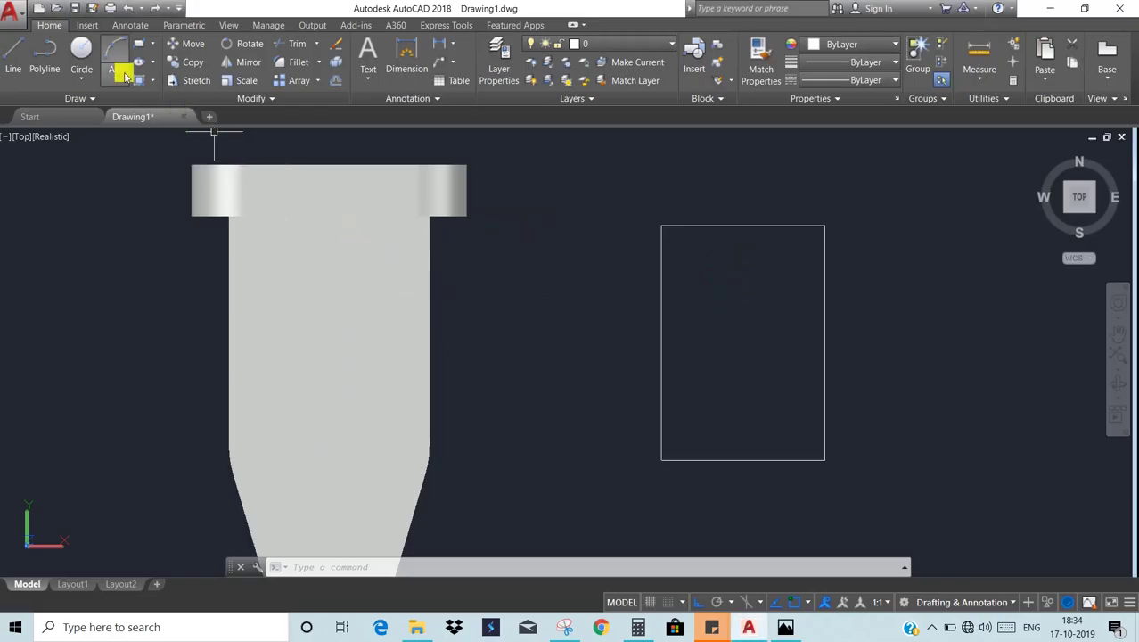
click(110, 78)
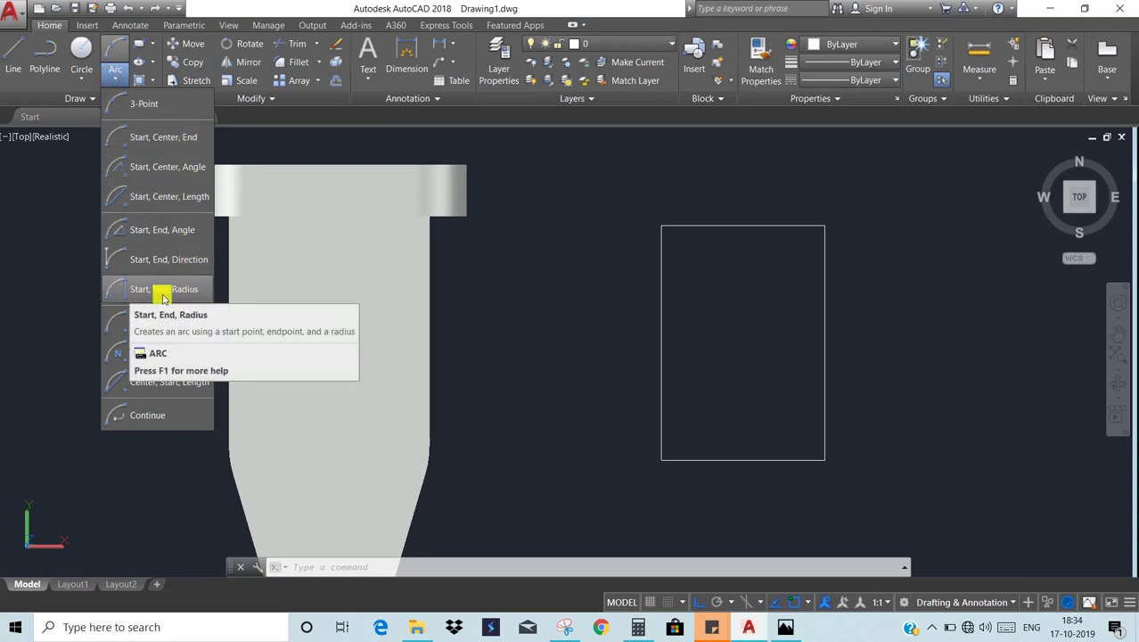
click(163, 295)
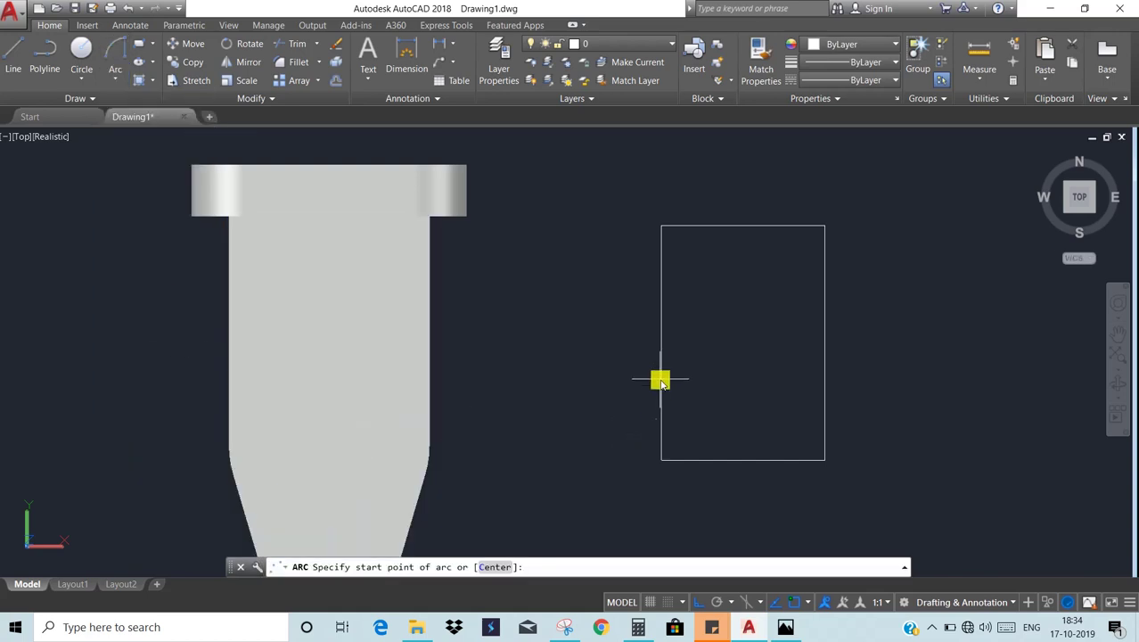
click(664, 346)
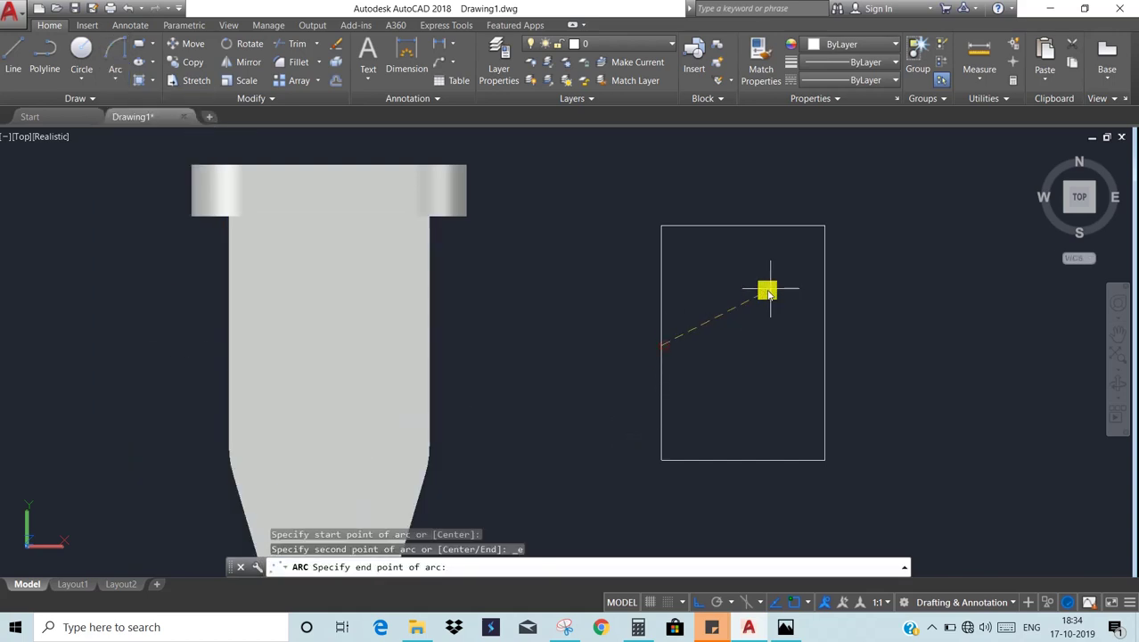
click(825, 227)
text(60)
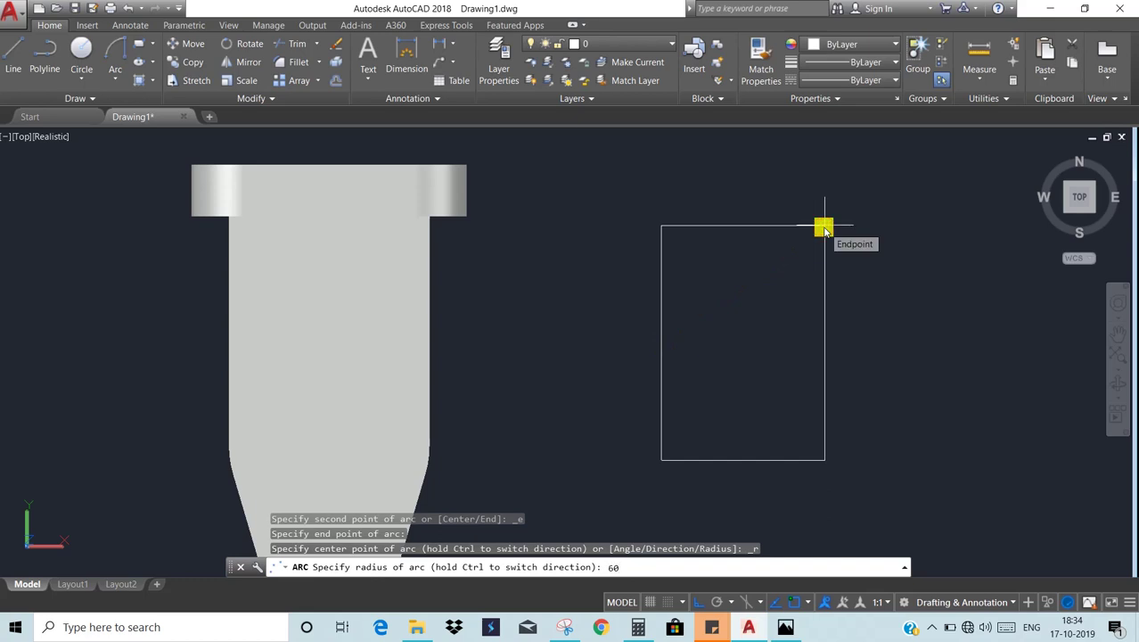
key(Return)
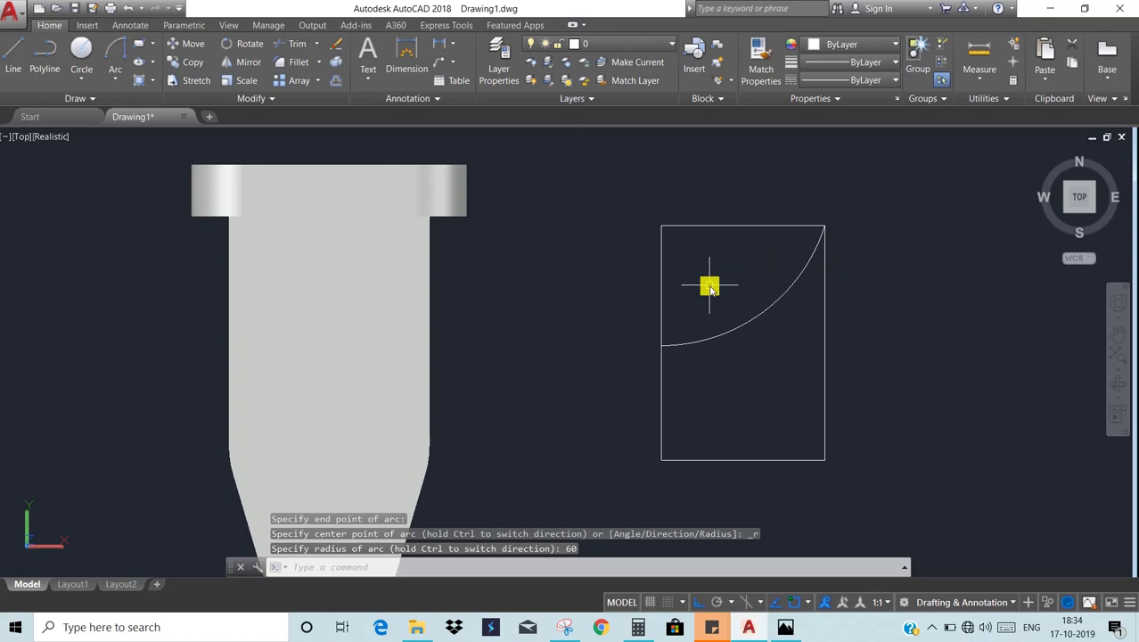
Trim away the rectangle edges lying outside the 60-radius arc
text(t)
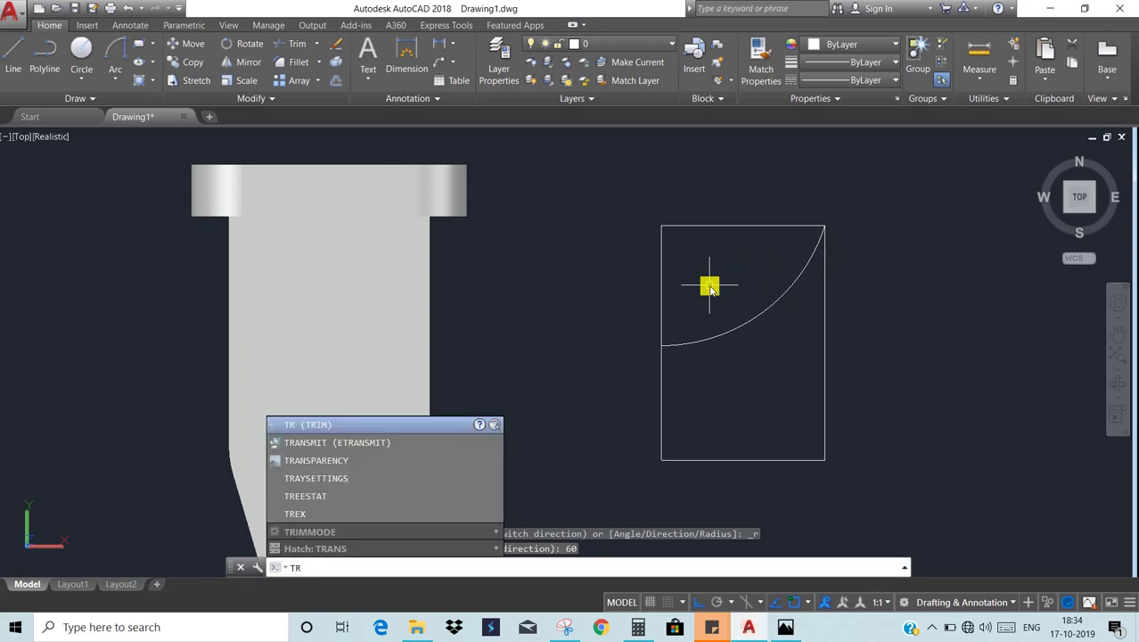
key(Return)
key(Return)
click(722, 265)
click(612, 206)
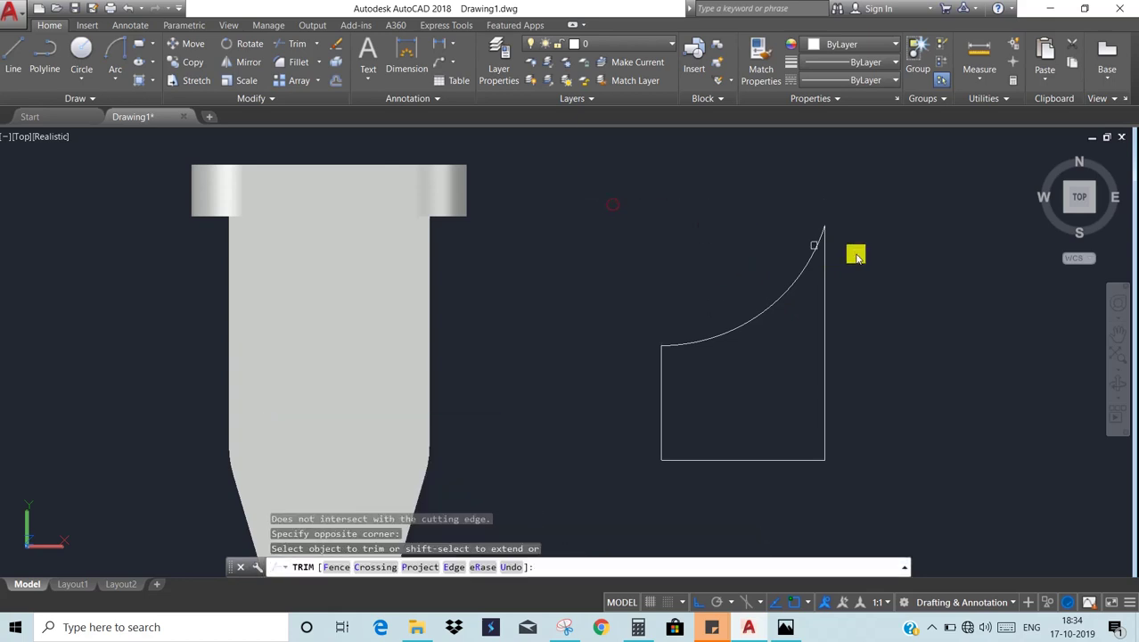
key(Escape)
key(Escape)
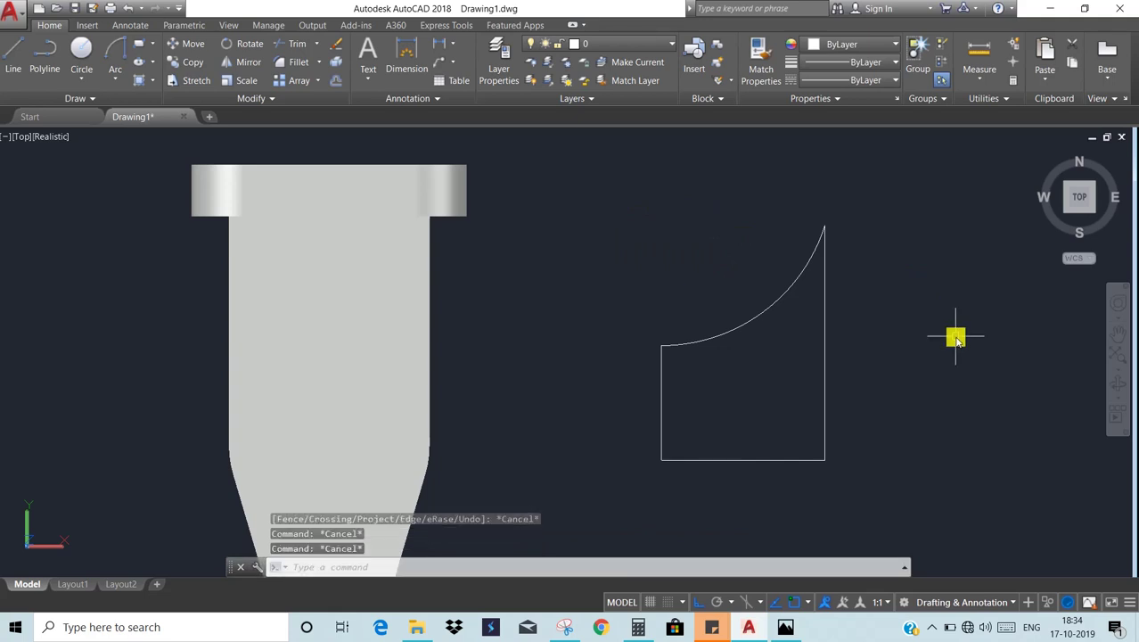
Convert the arc and remaining outline into a single region, viewed isometrically
text(reg)
key(Return)
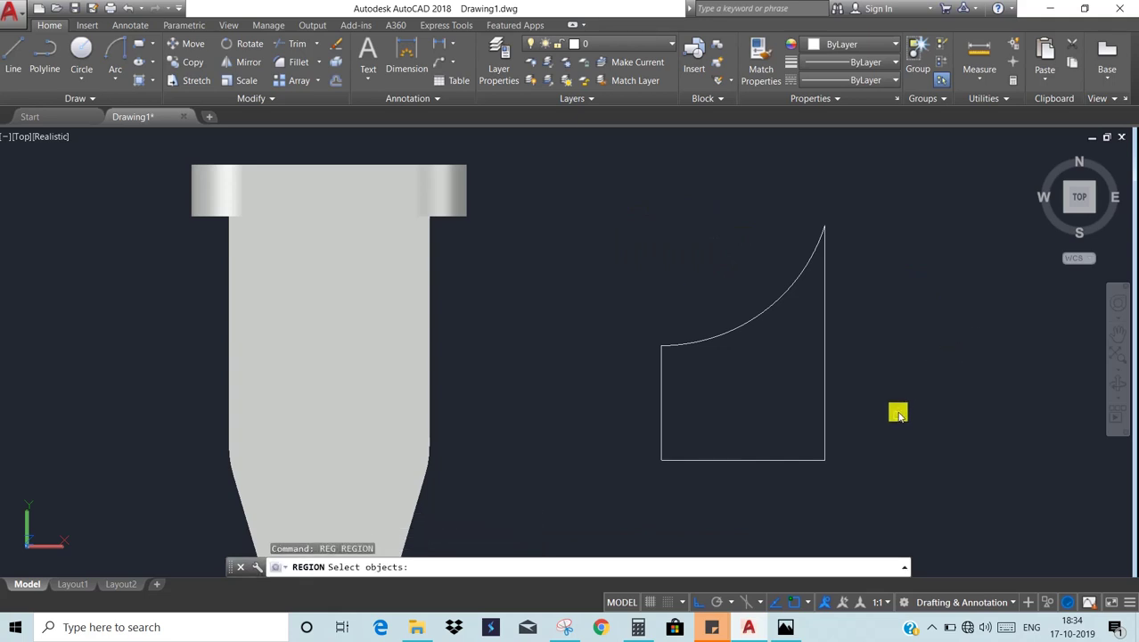
click(895, 446)
click(672, 262)
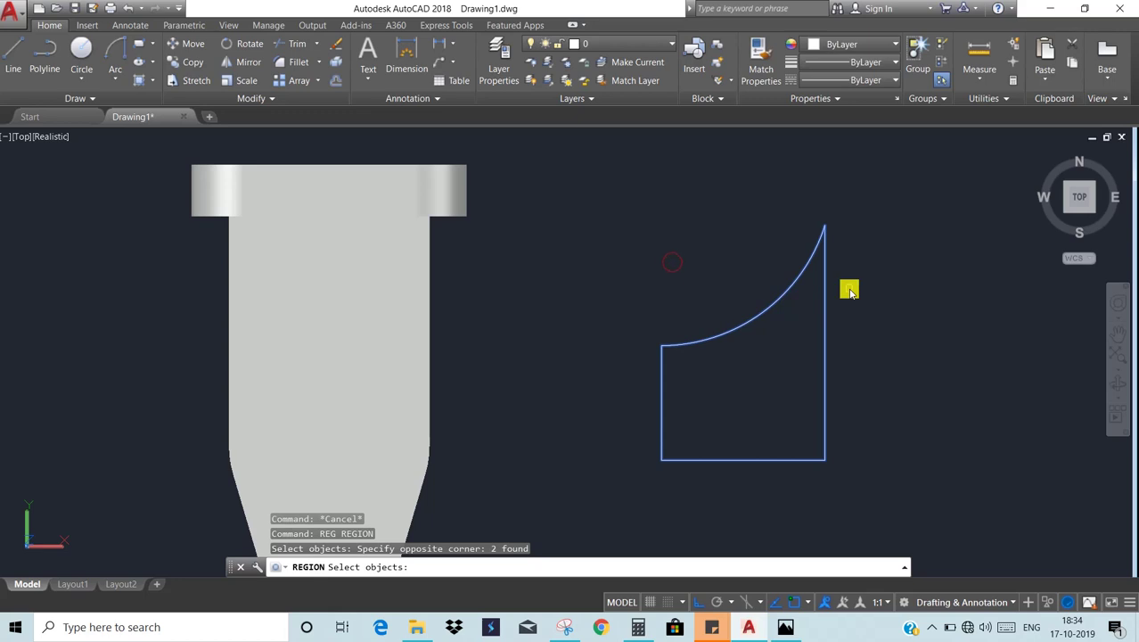
key(Return)
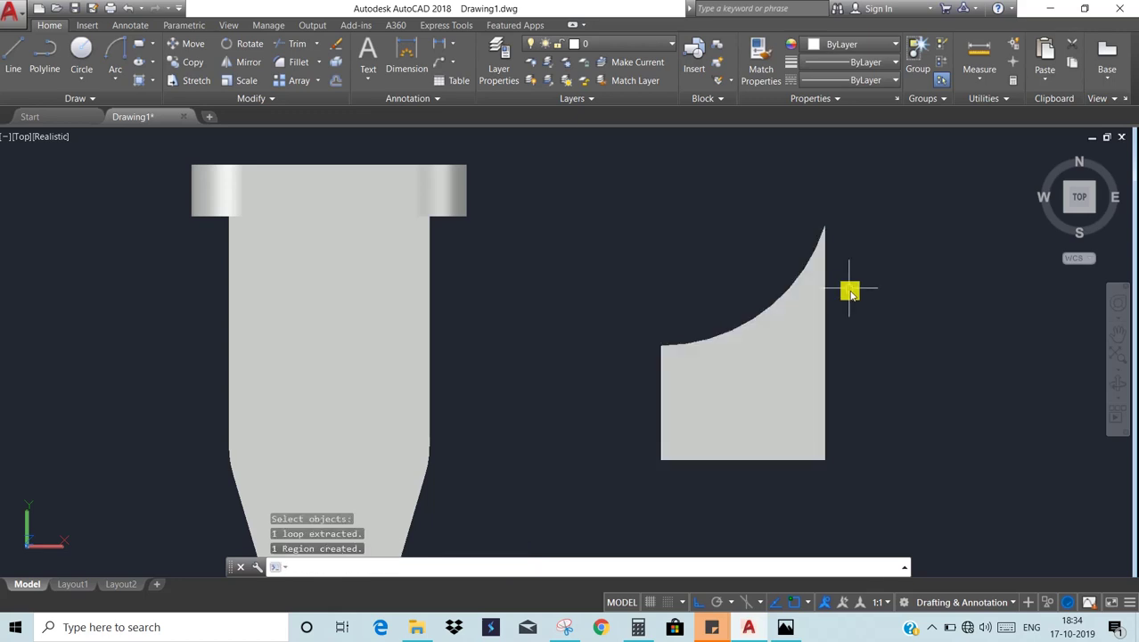
mouse_move(1079, 197)
click(1043, 157)
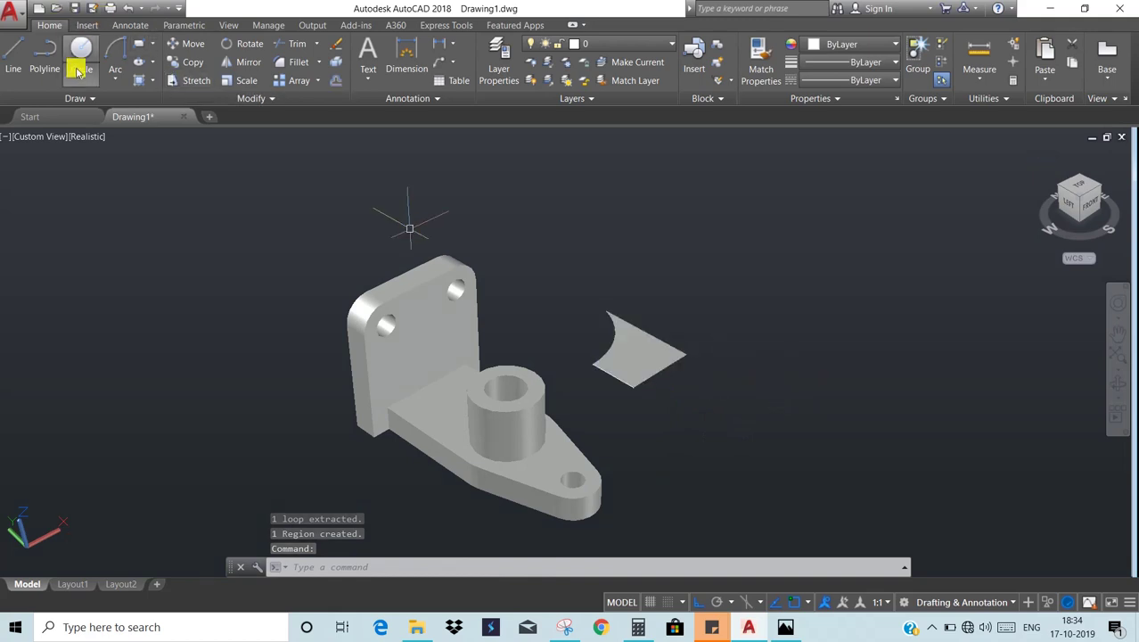
Extrude the curved region 10 units into a solid slab
text(ext)
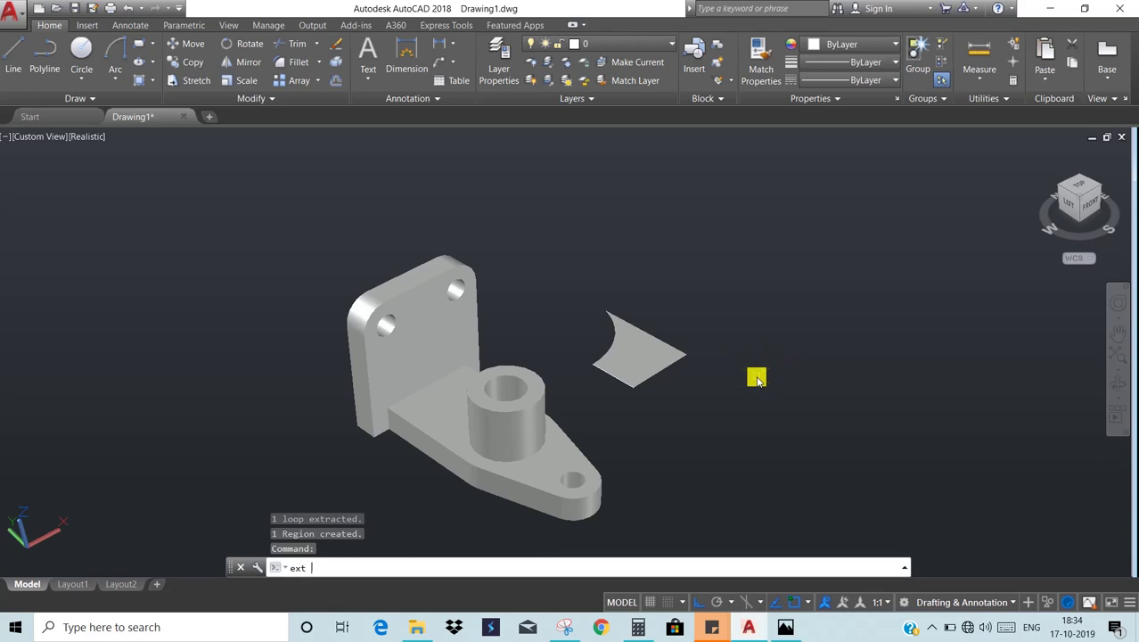
key(Return)
click(658, 359)
key(Return)
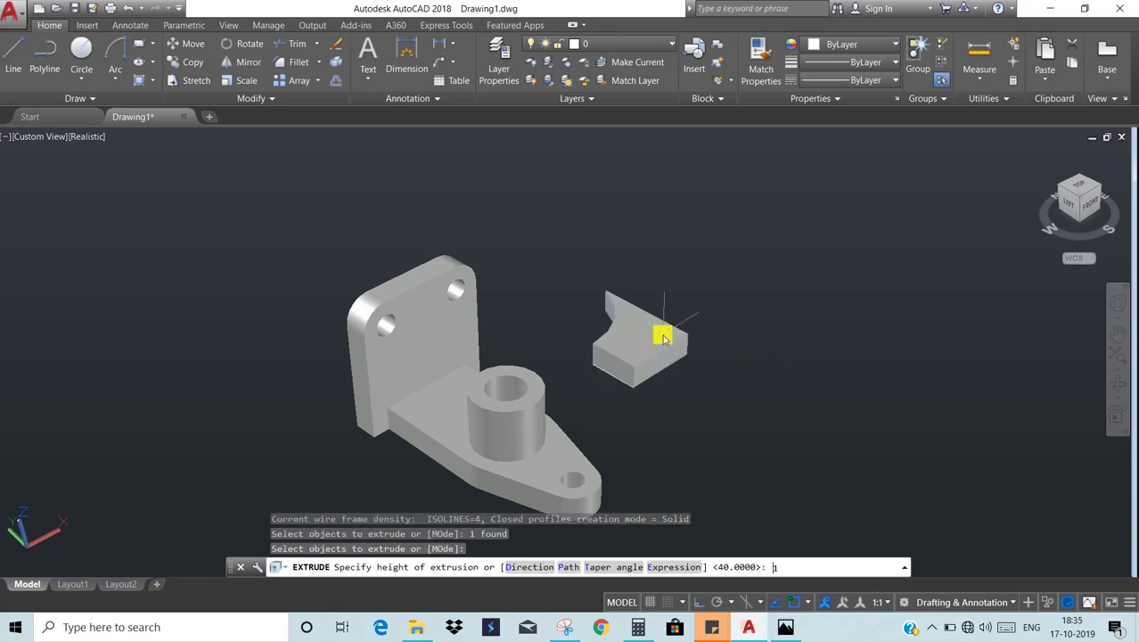
key(Return)
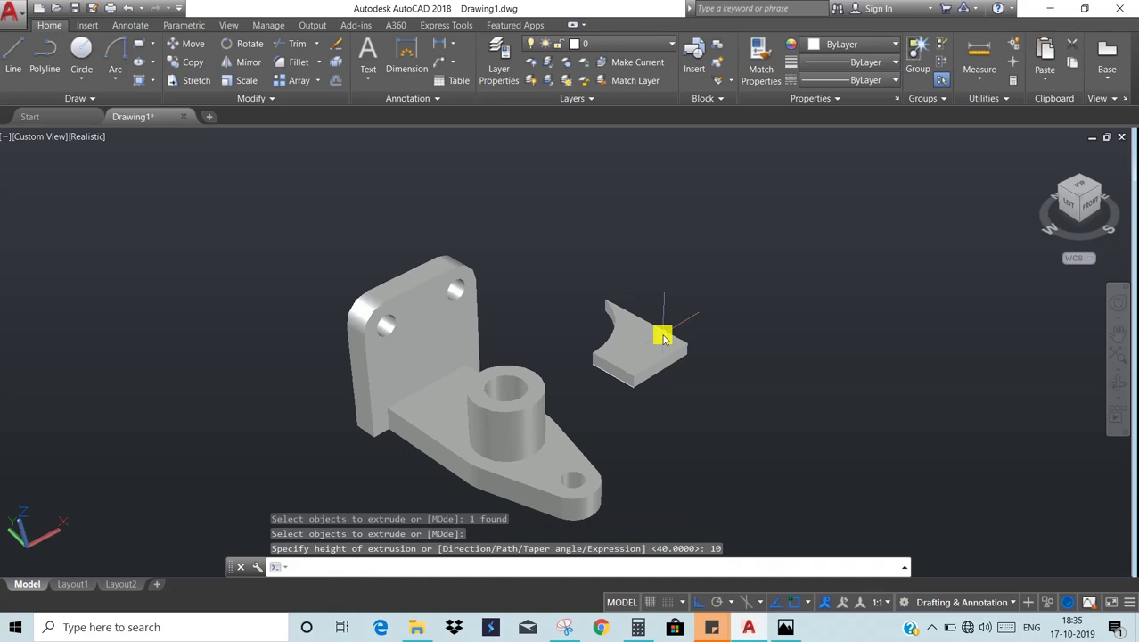
key(Escape)
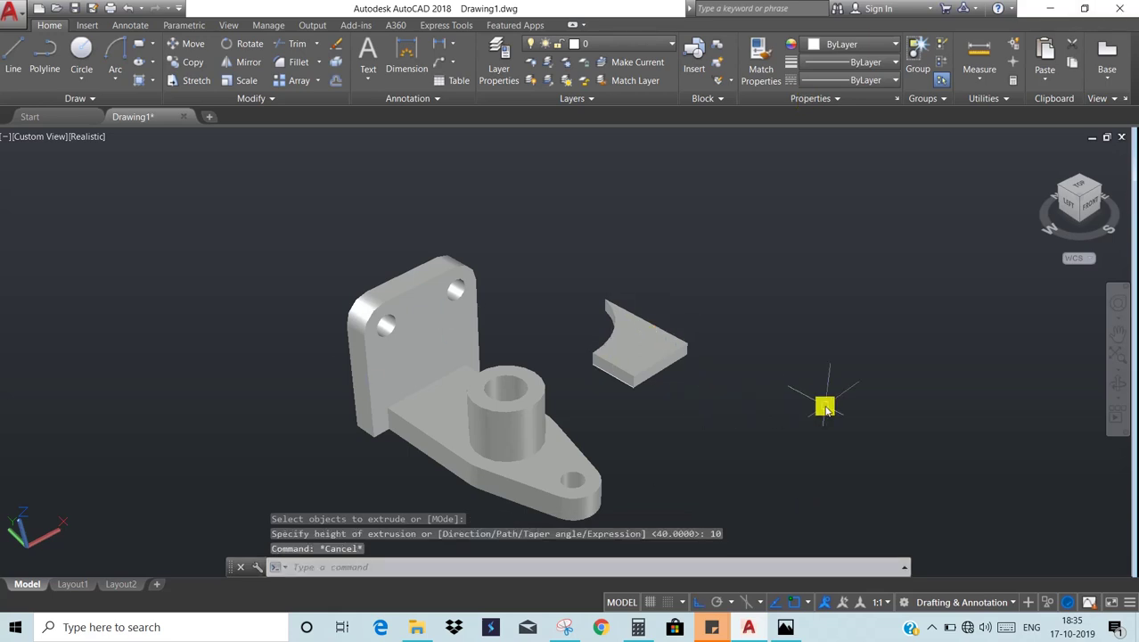
key(Escape)
key(Escape)
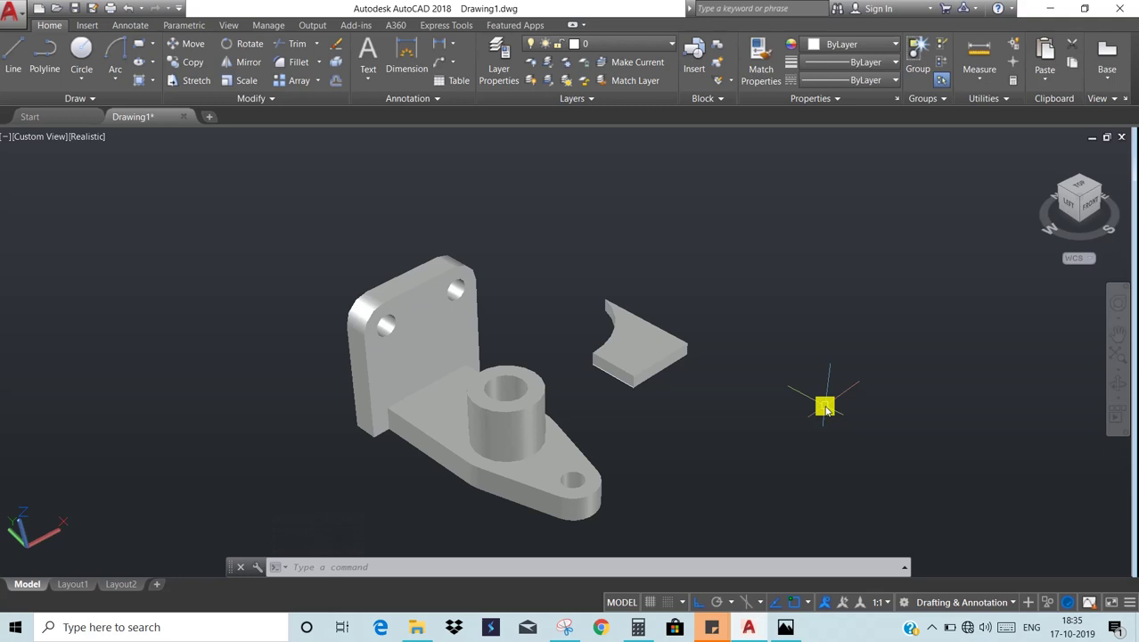
mouse_move(1082, 187)
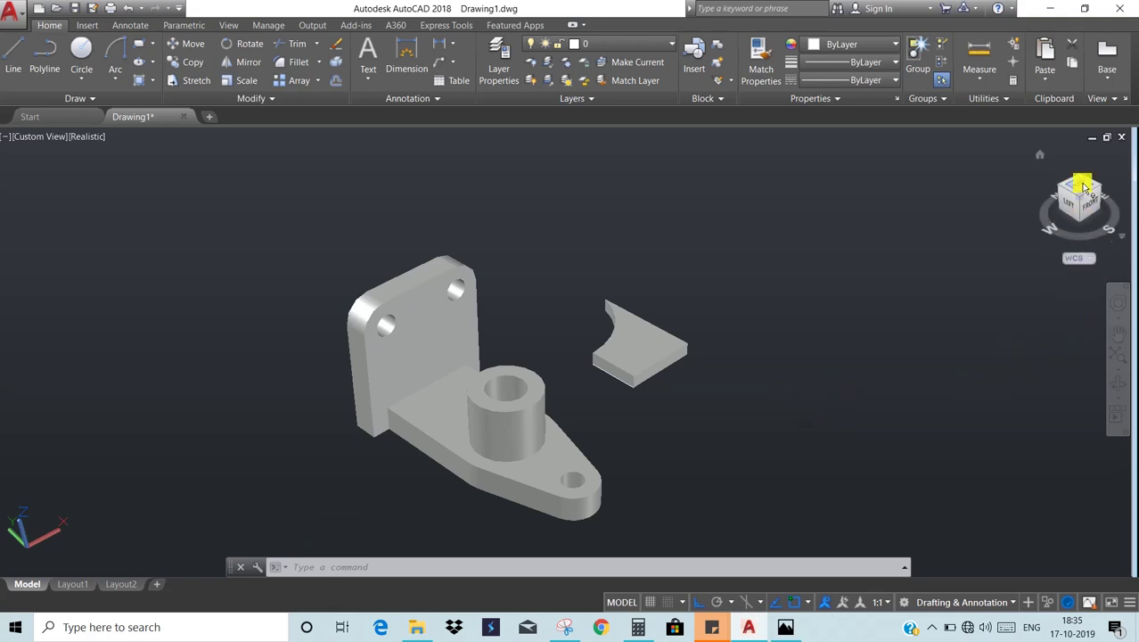
From the south-east isometric view, 3D-rotate the curved slab 90 degrees to stand upright
click(1101, 190)
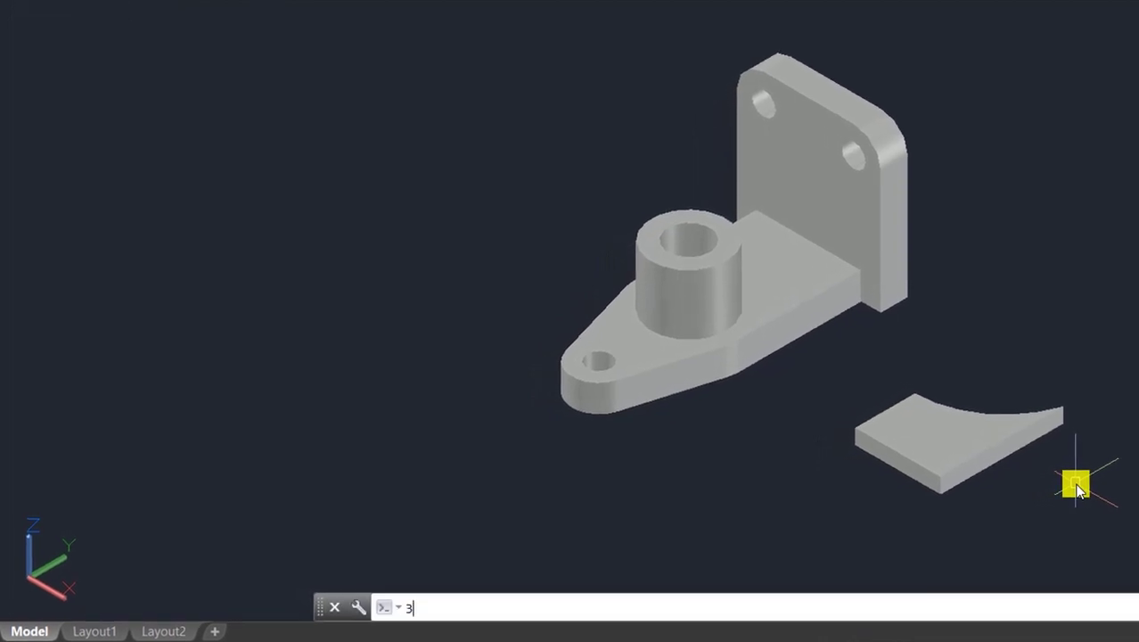
text(3d)
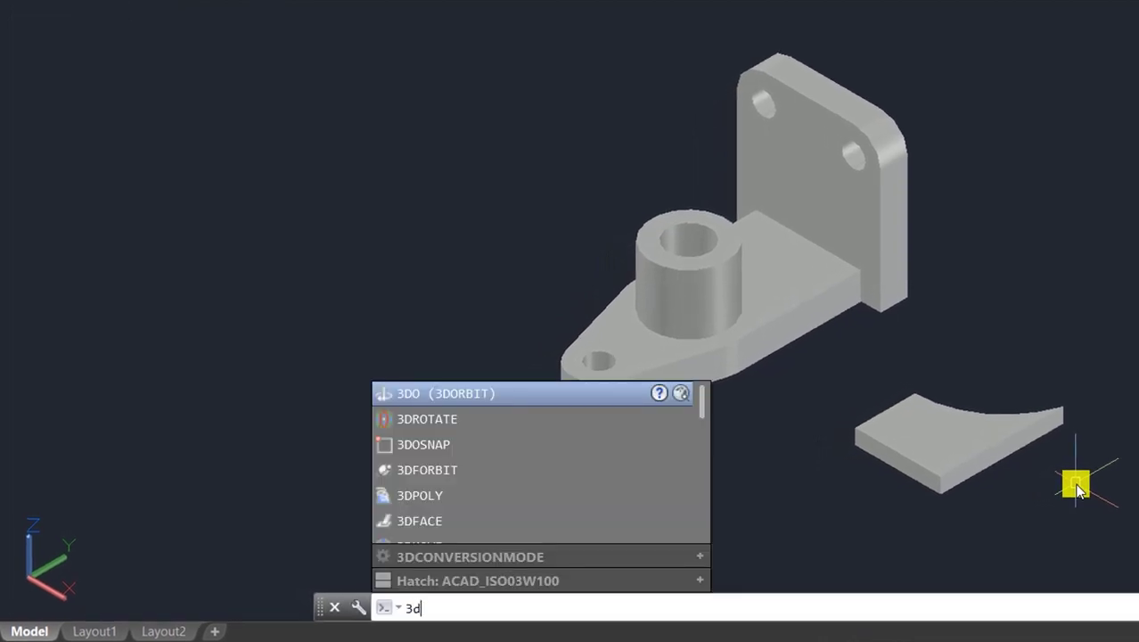
text(r)
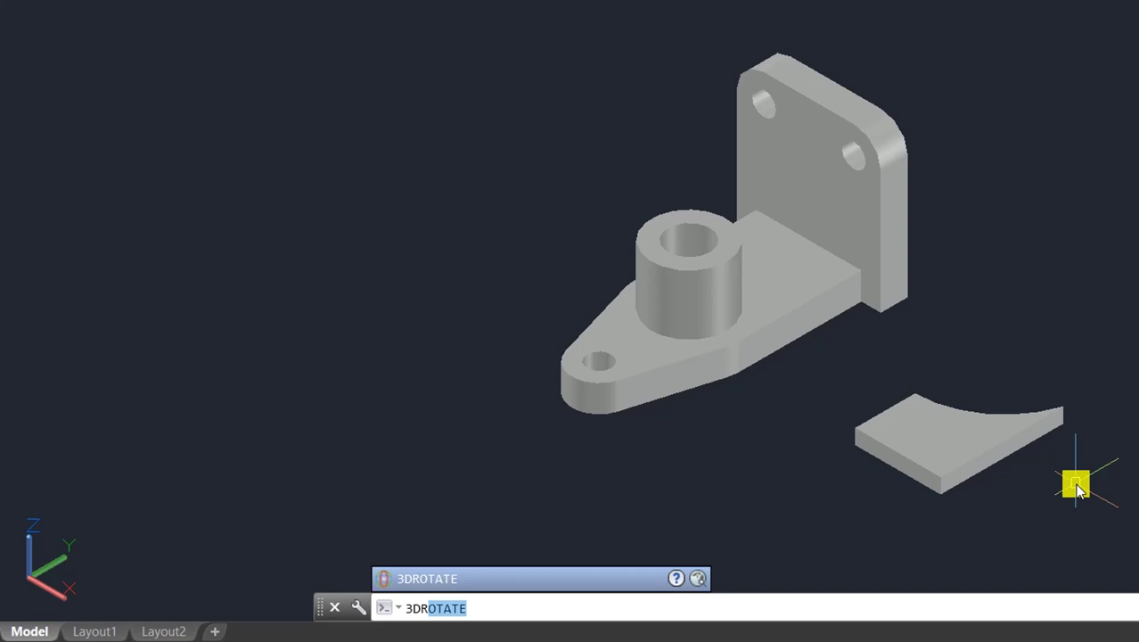
key(Return)
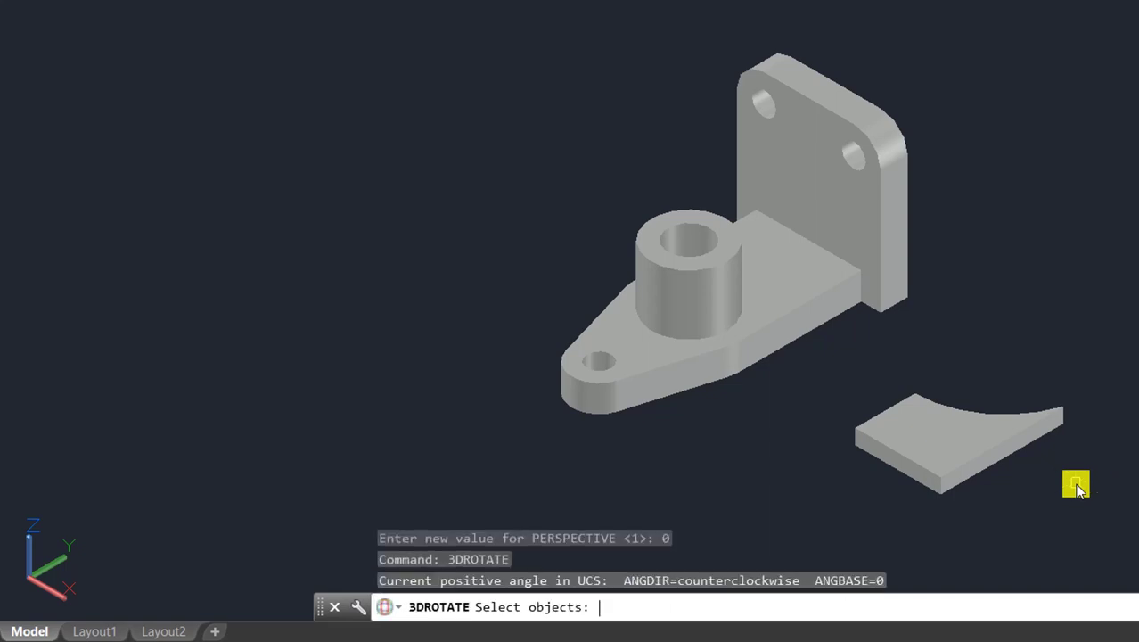
click(981, 450)
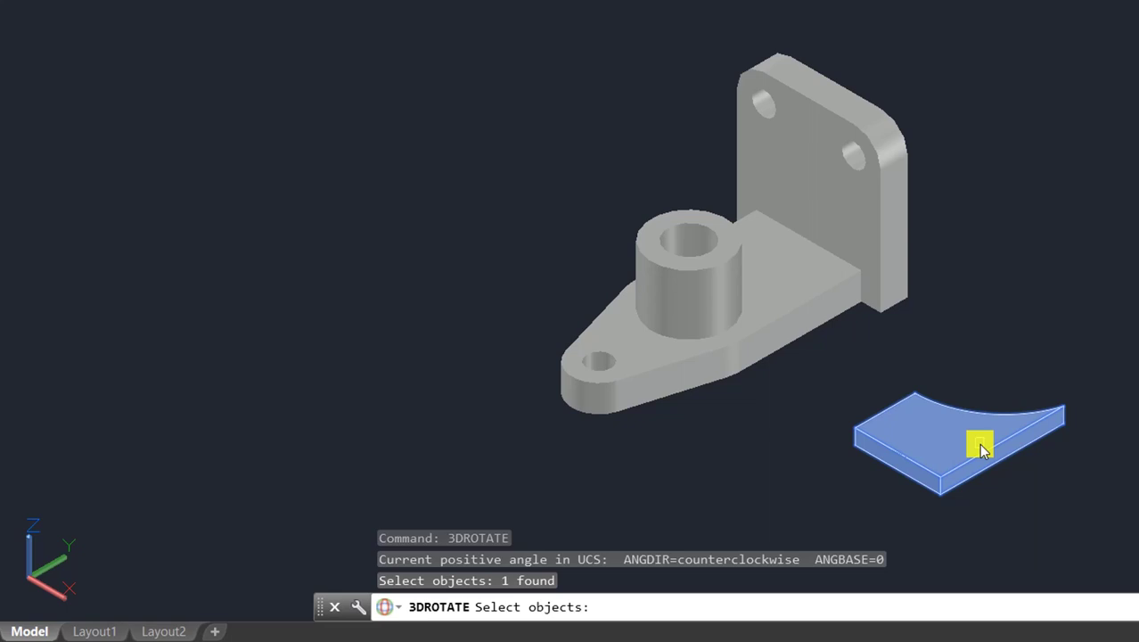
key(Return)
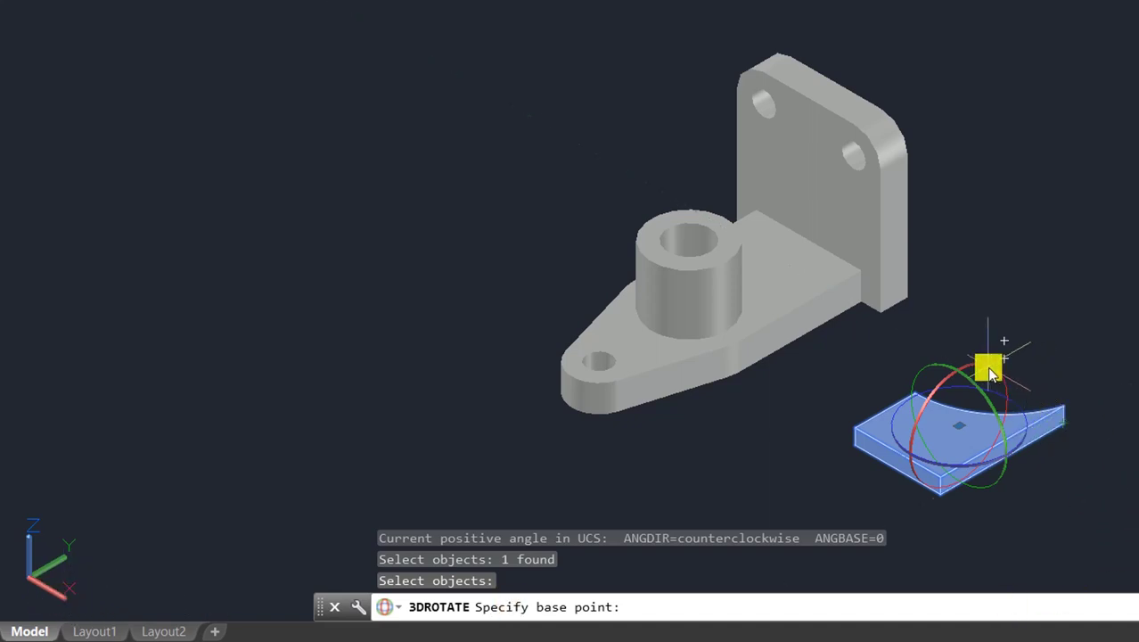
click(989, 375)
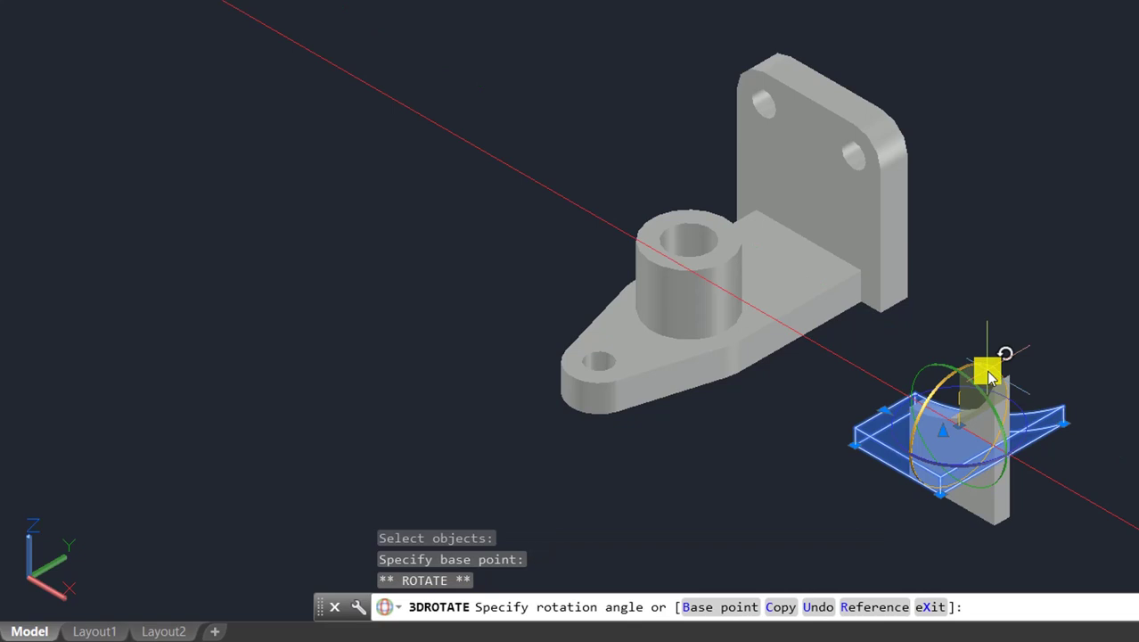
text(90)
key(Return)
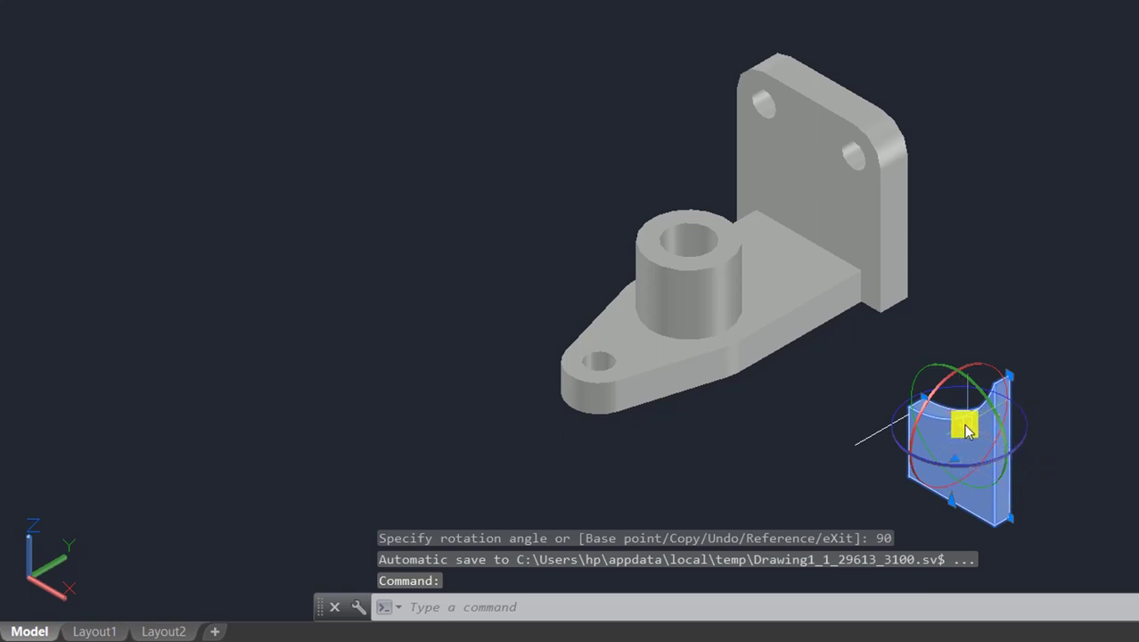
Grip-rotate the upright rib by 90 degrees
click(738, 258)
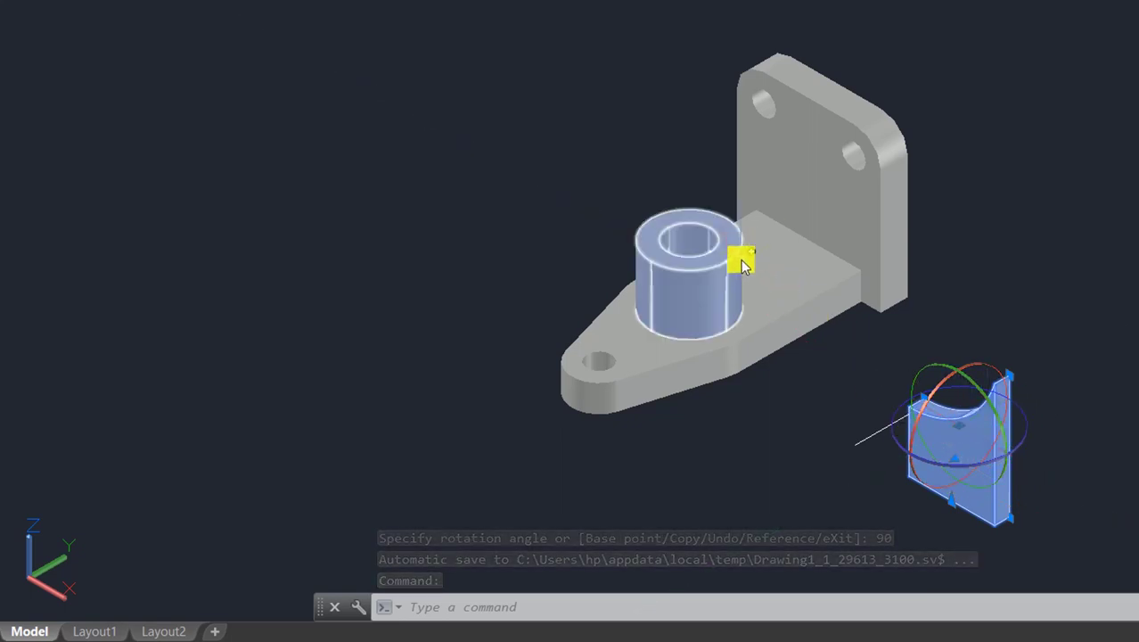
click(36, 553)
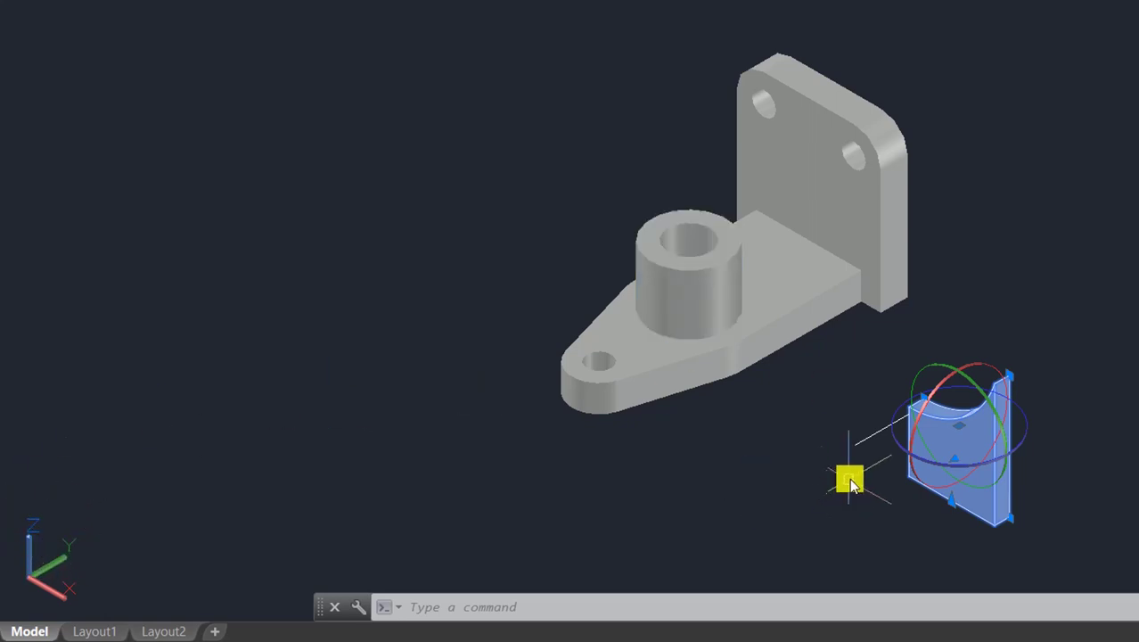
click(904, 451)
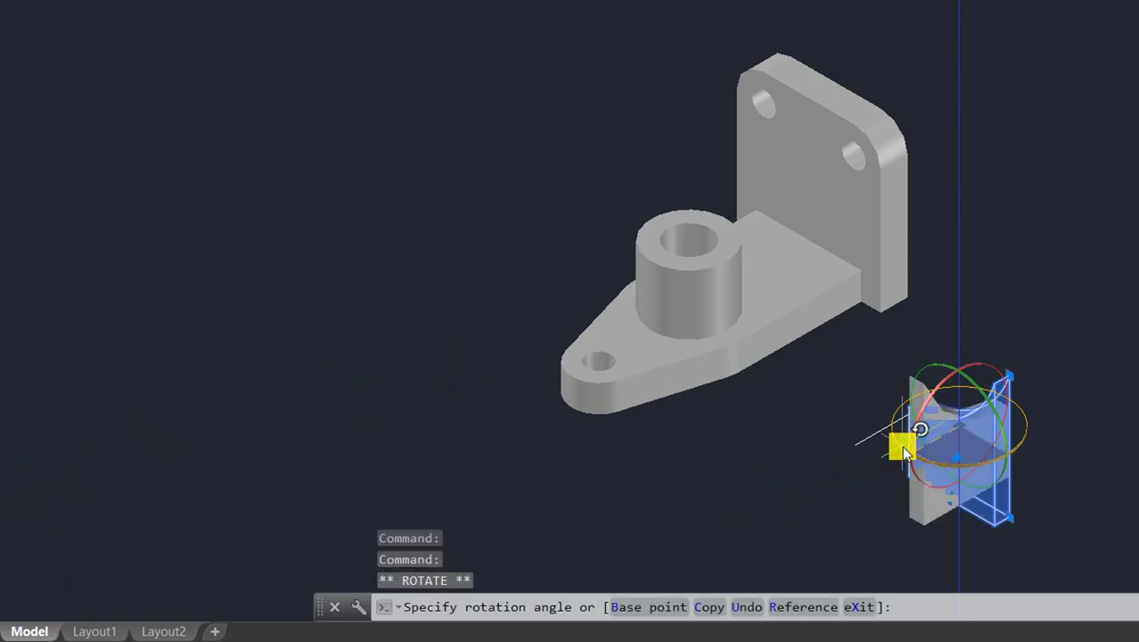
text(90)
key(Return)
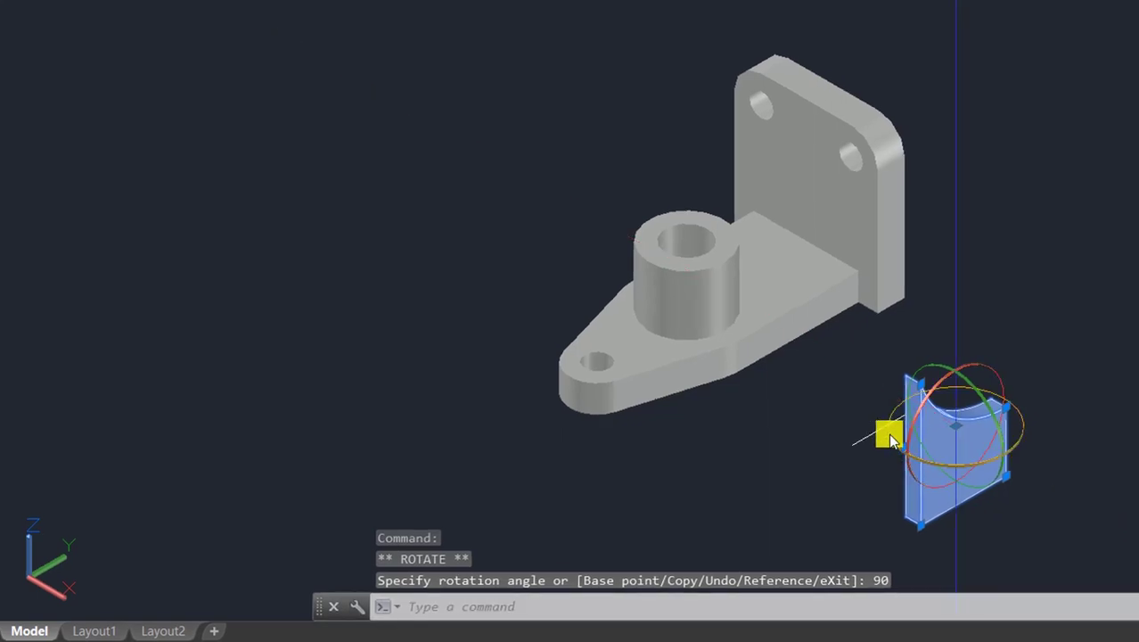
Turn the rib a further 180 degrees so its curve faces the bracket, and erase the stray line
click(878, 435)
text(180)
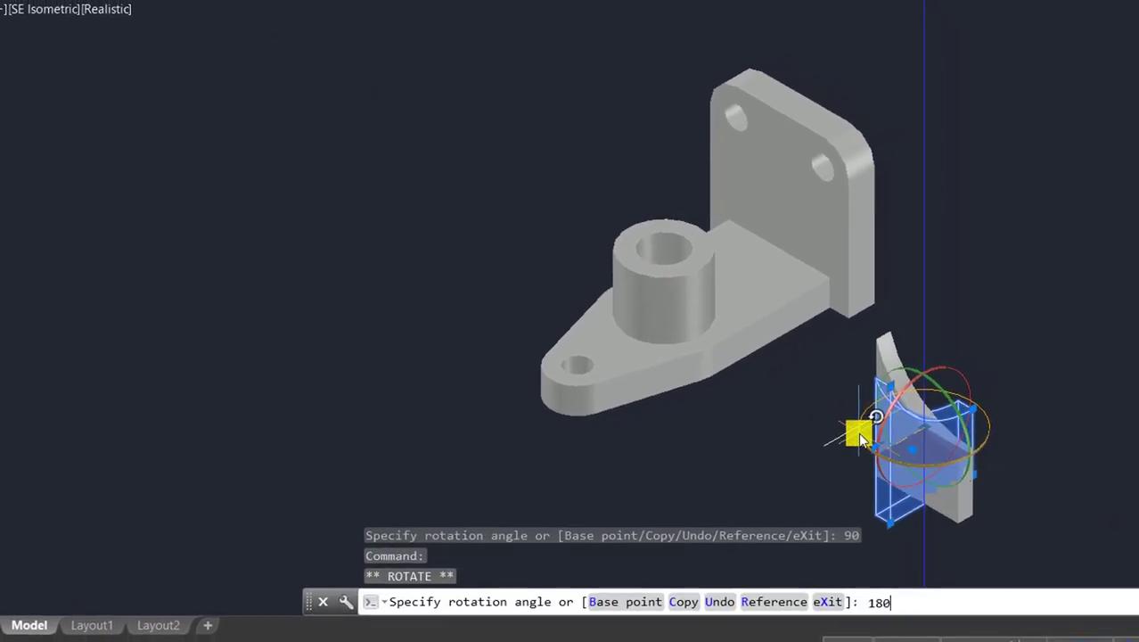
key(Return)
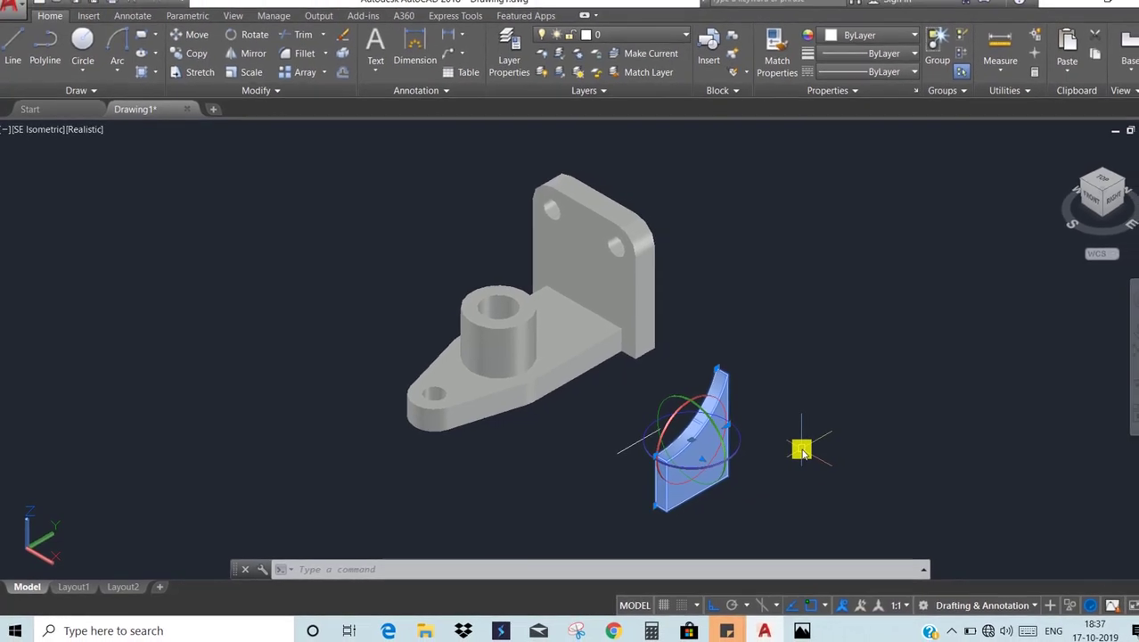
text(180)
key(Return)
key(Escape)
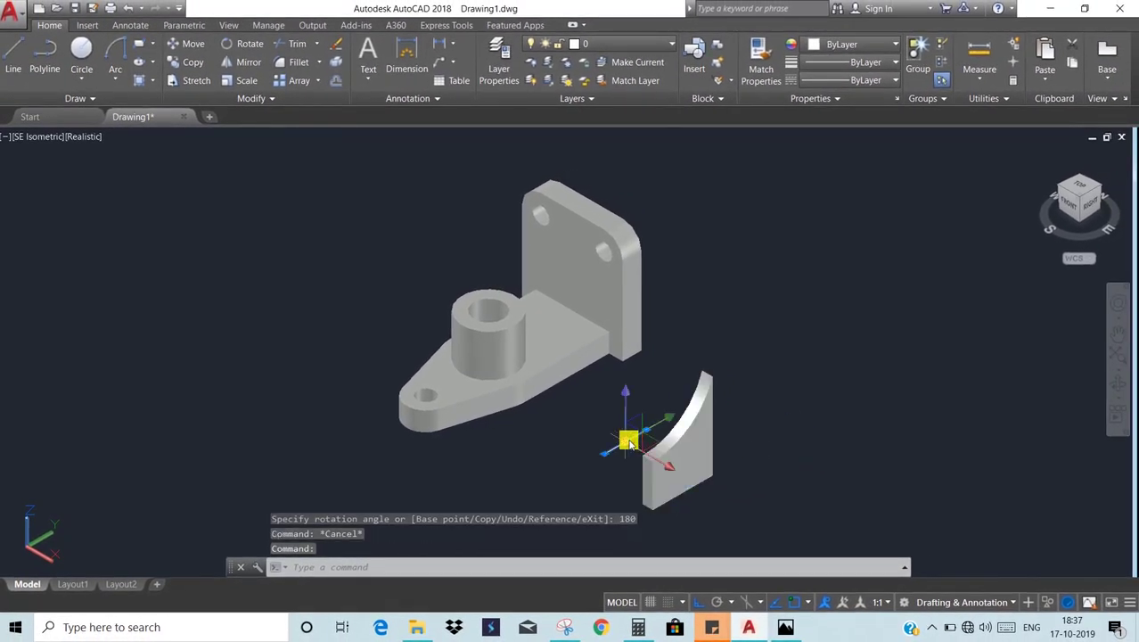
key(Delete)
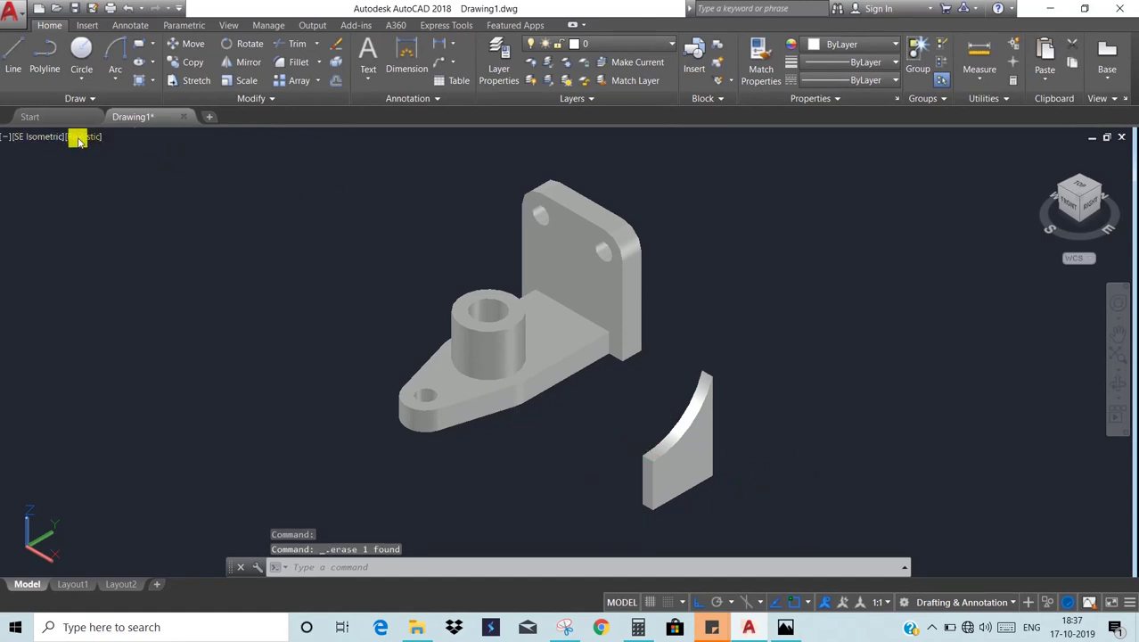
Switch to 2D Wireframe and move the rib from its lower corner to the base plate edge midpoint
click(78, 137)
click(118, 165)
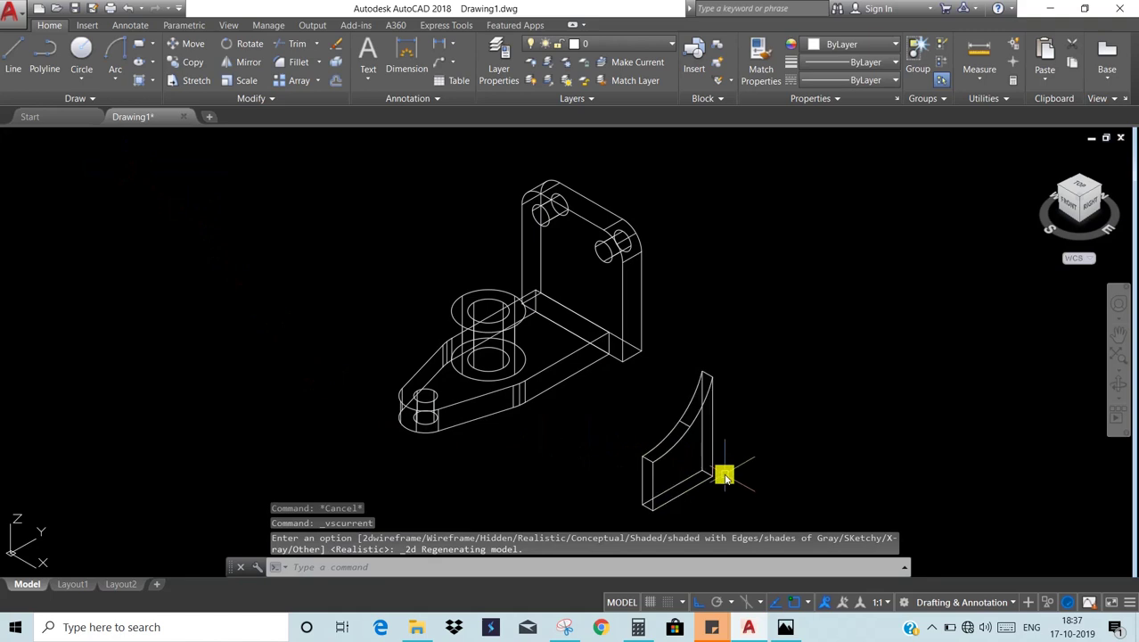
text(m)
key(Return)
drag(726, 478, 686, 443)
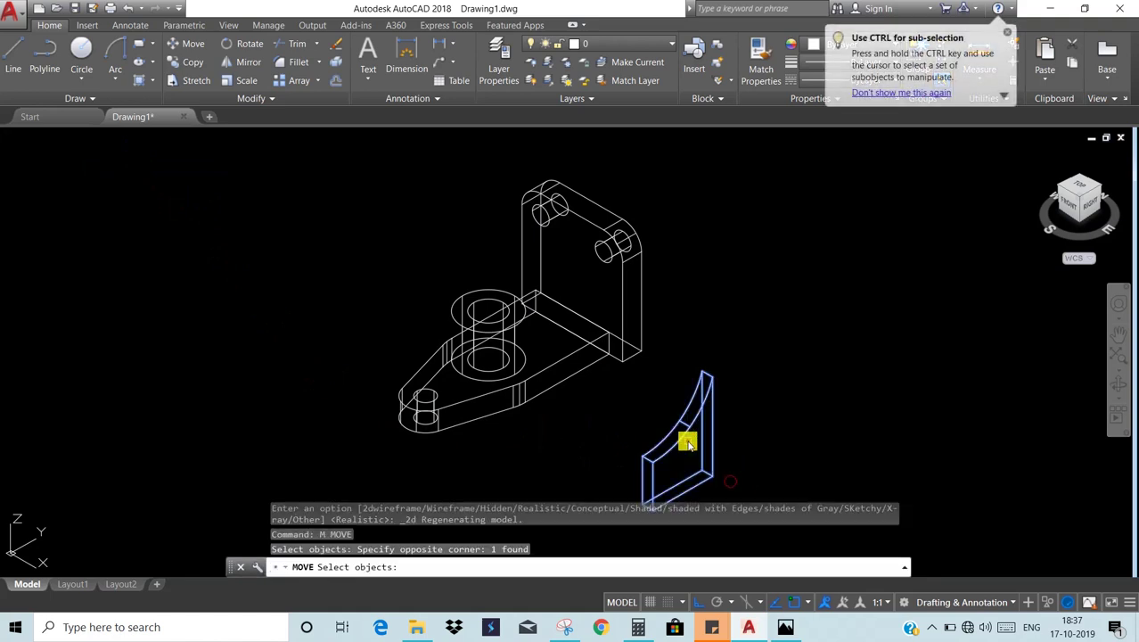
key(Return)
scroll(700, 486, up, 5)
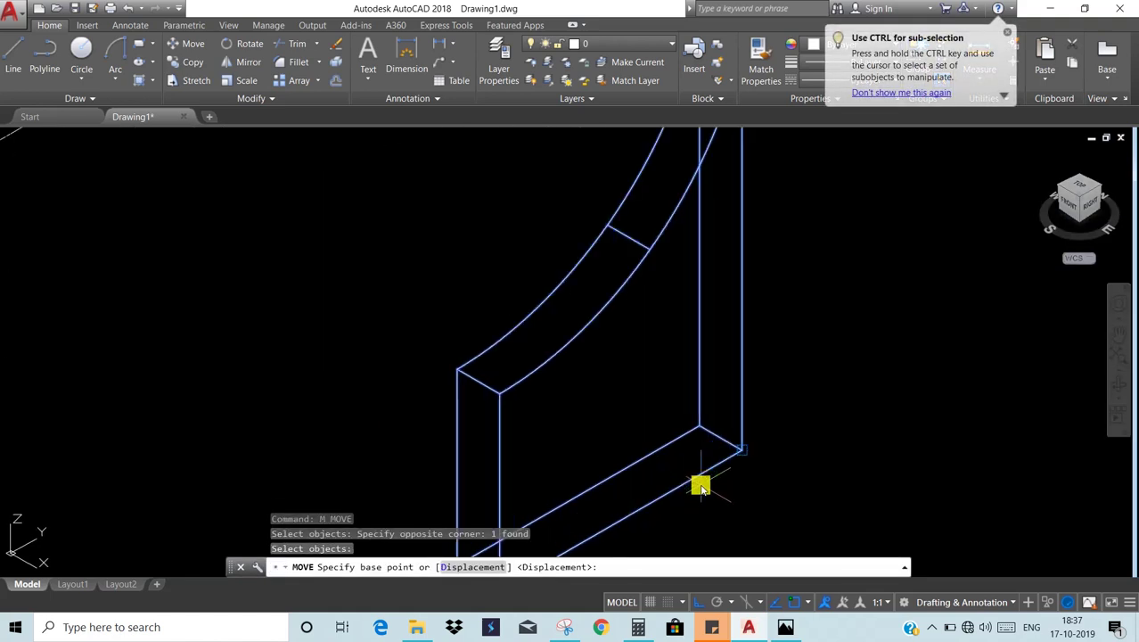
click(718, 440)
scroll(722, 441, down, 5)
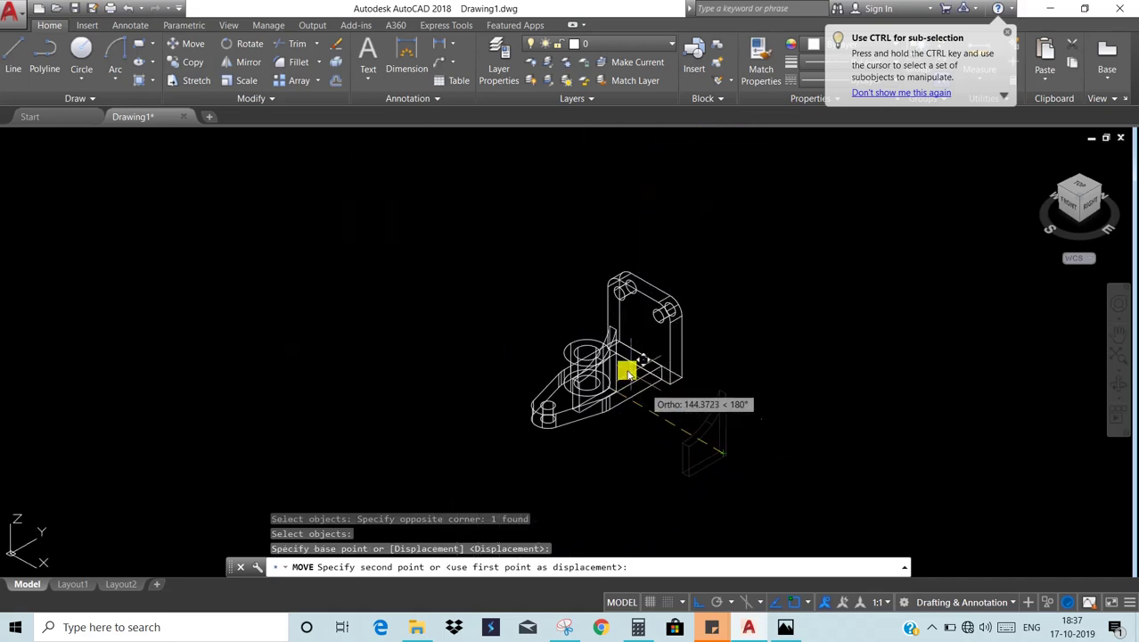
scroll(632, 360, up, 4)
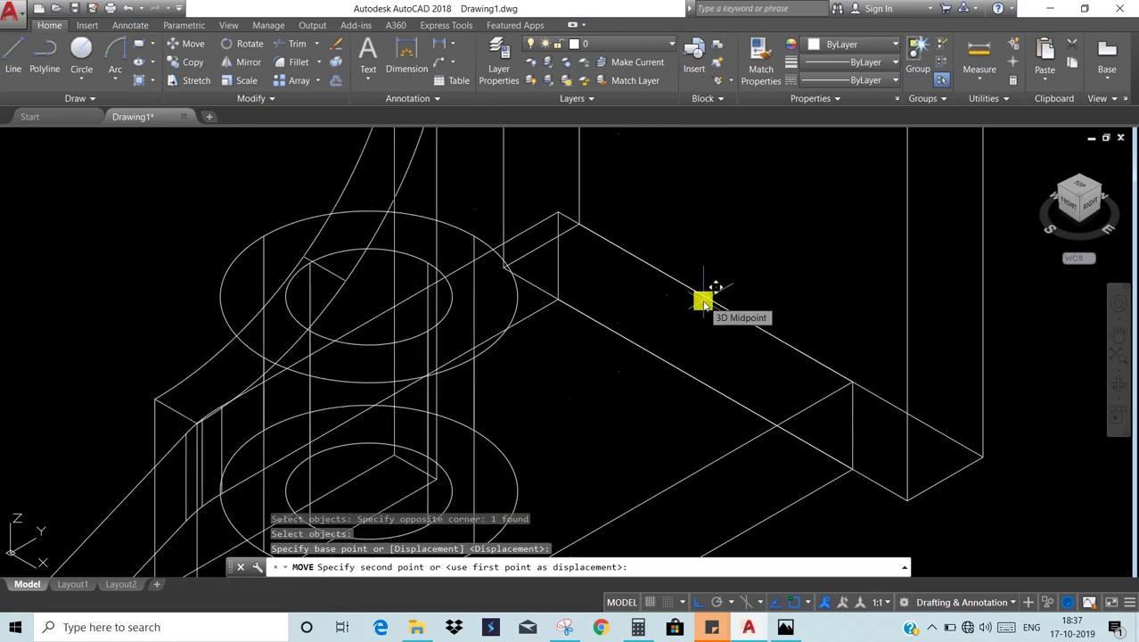
click(703, 303)
scroll(723, 338, down, 5)
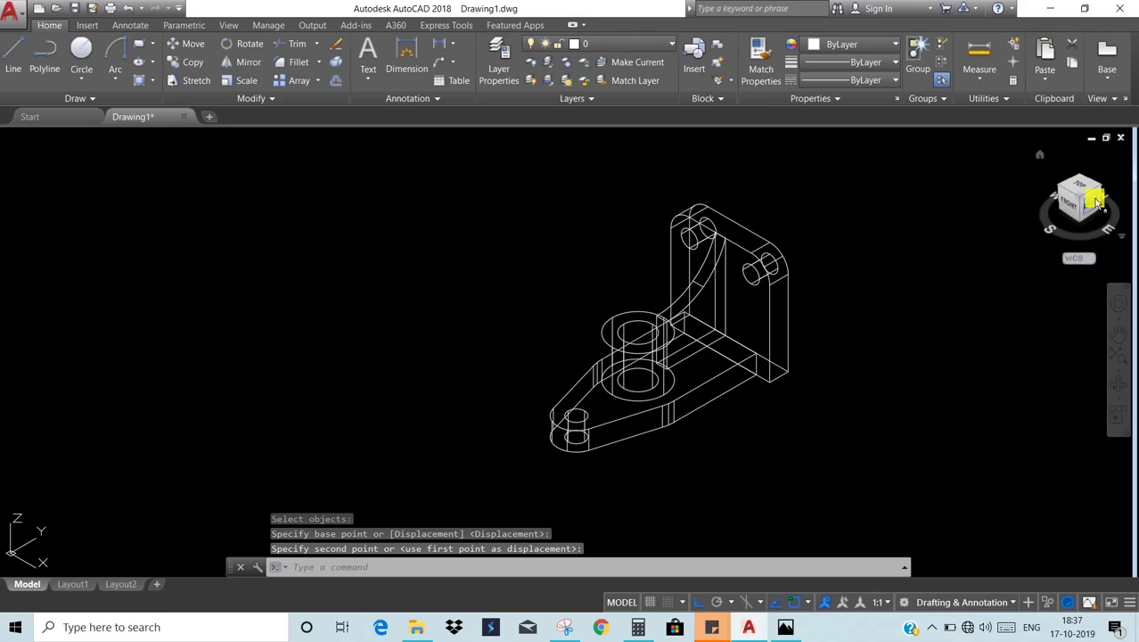
Turn the bracket through right-side and isometric views with the ViewCube
click(1104, 191)
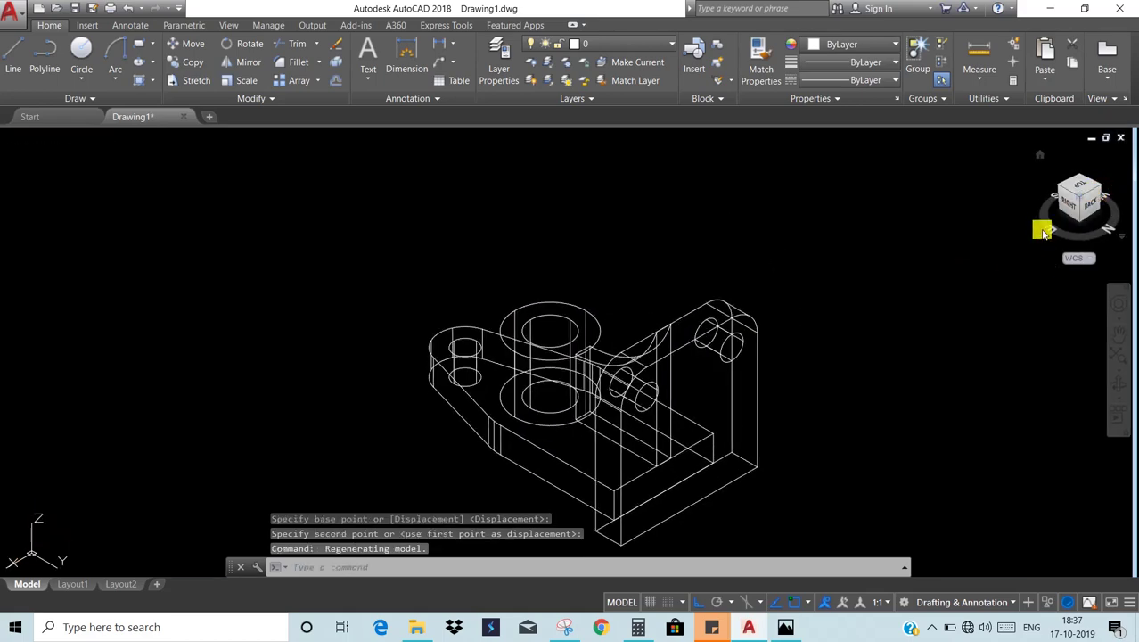
click(1070, 206)
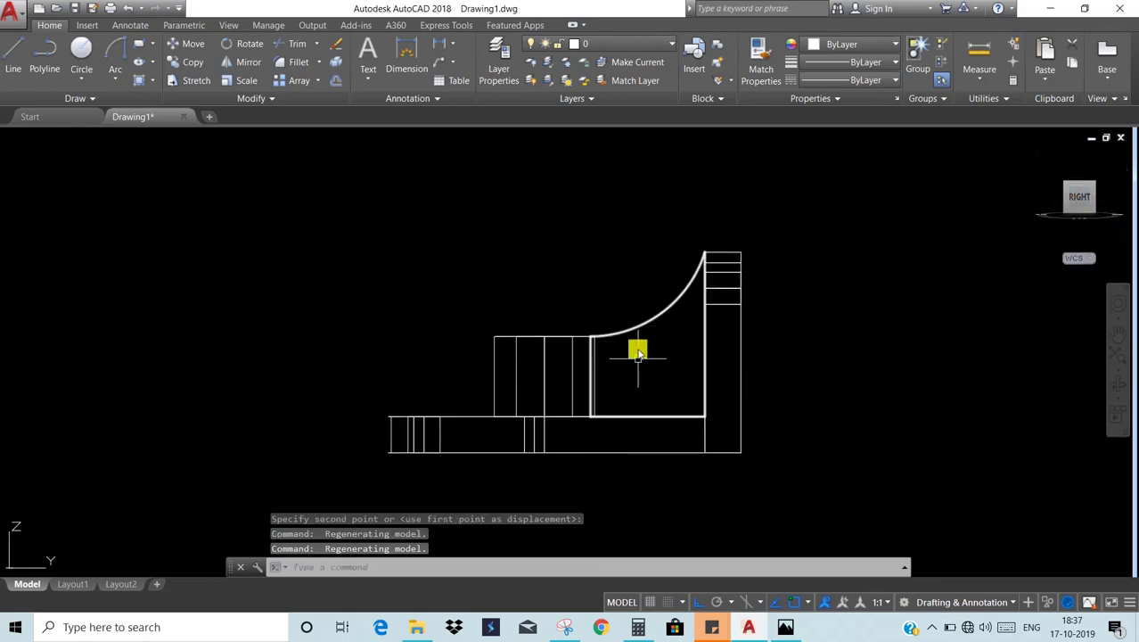
scroll(658, 375, down, 2)
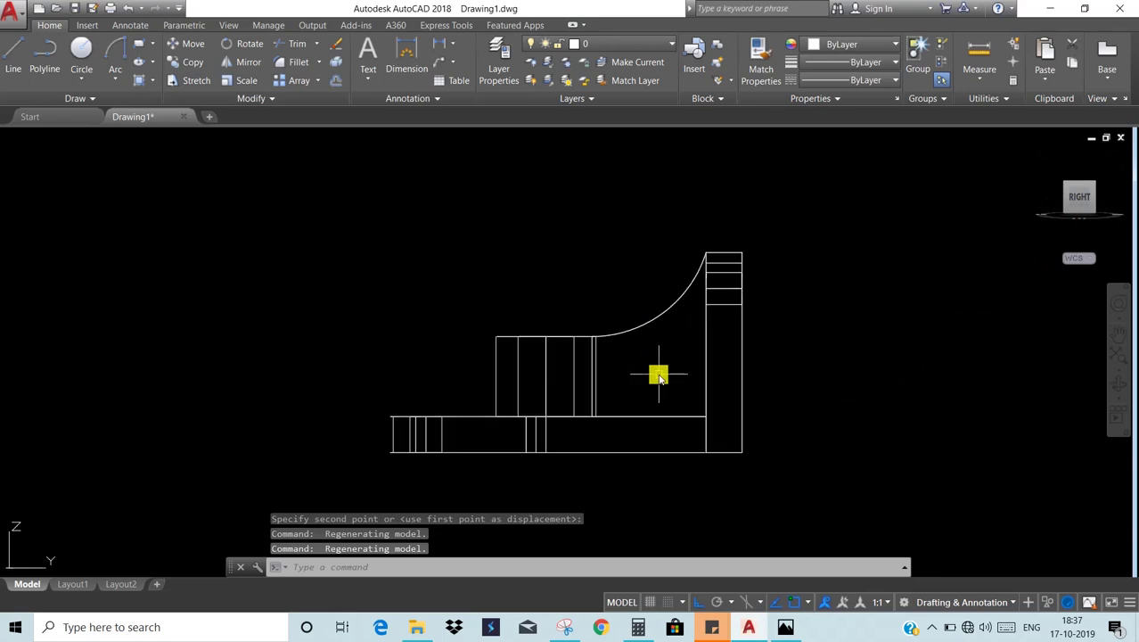
click(1044, 162)
click(1110, 211)
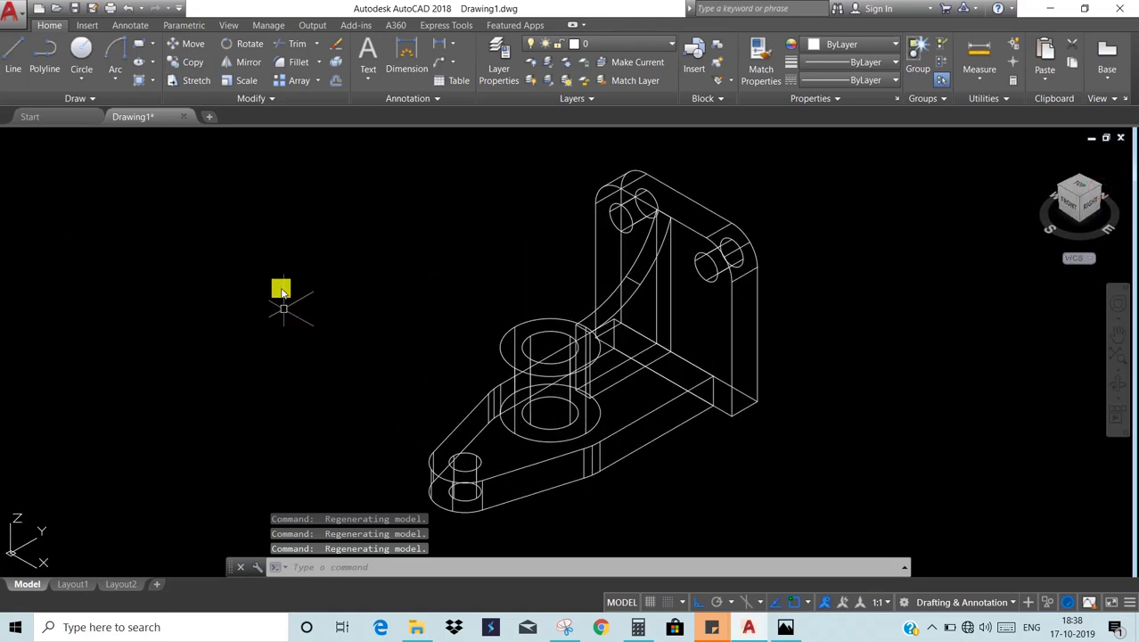
Shade the model with the Realistic visual style and compare it against reference drawing 19.JPG
click(104, 138)
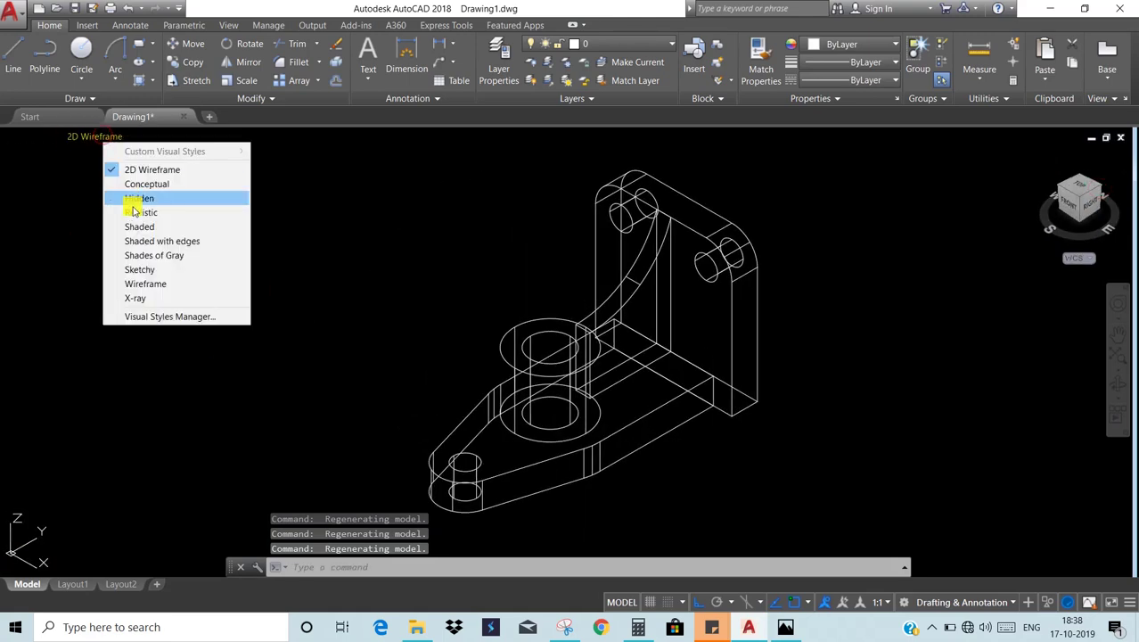
click(142, 212)
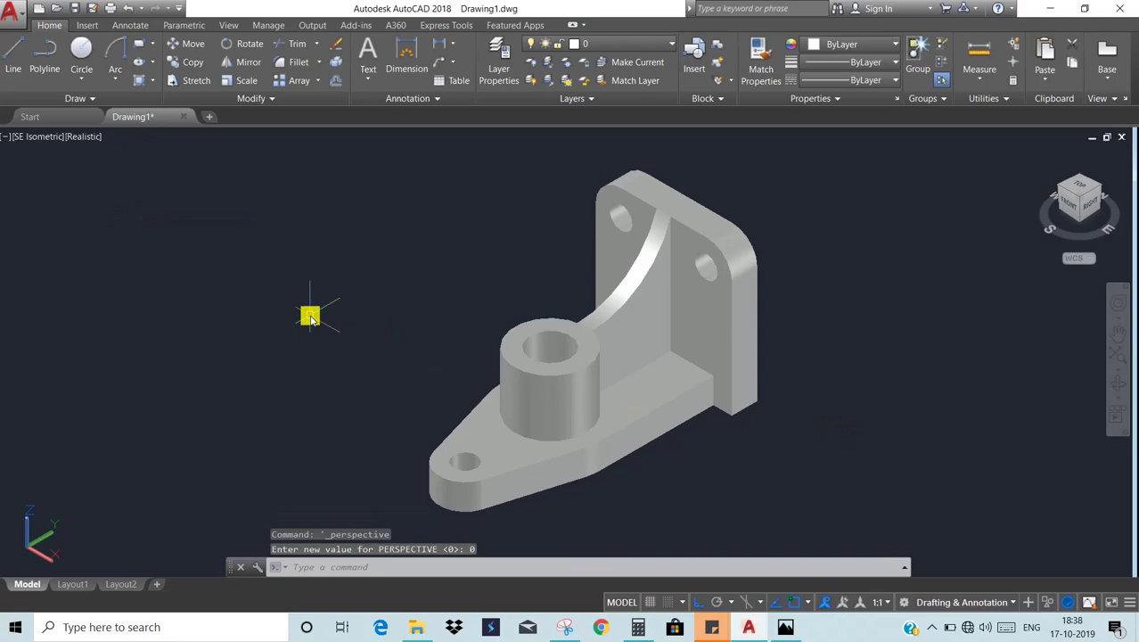
click(786, 627)
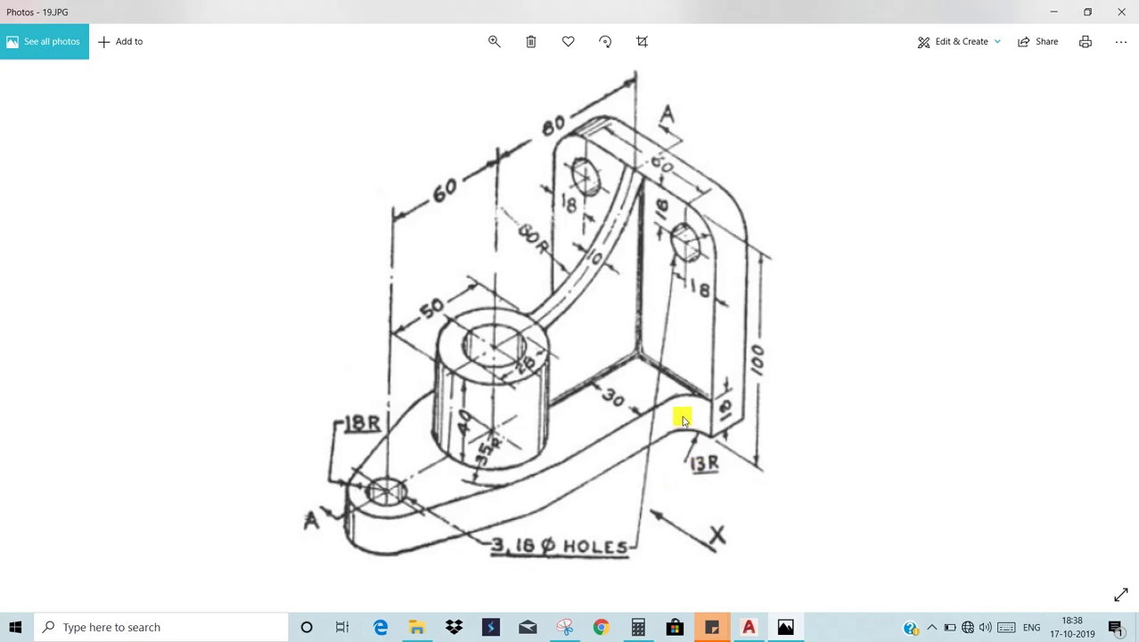
click(749, 626)
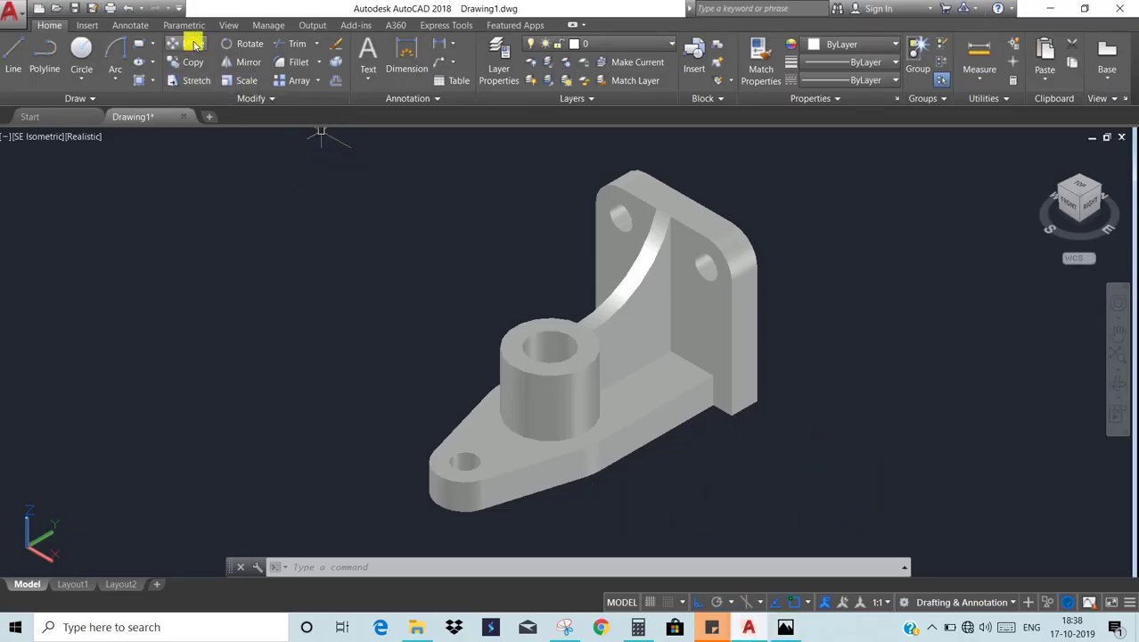
Switch to the 3D Basics workspace and expand the extra solid-editing tools
click(971, 606)
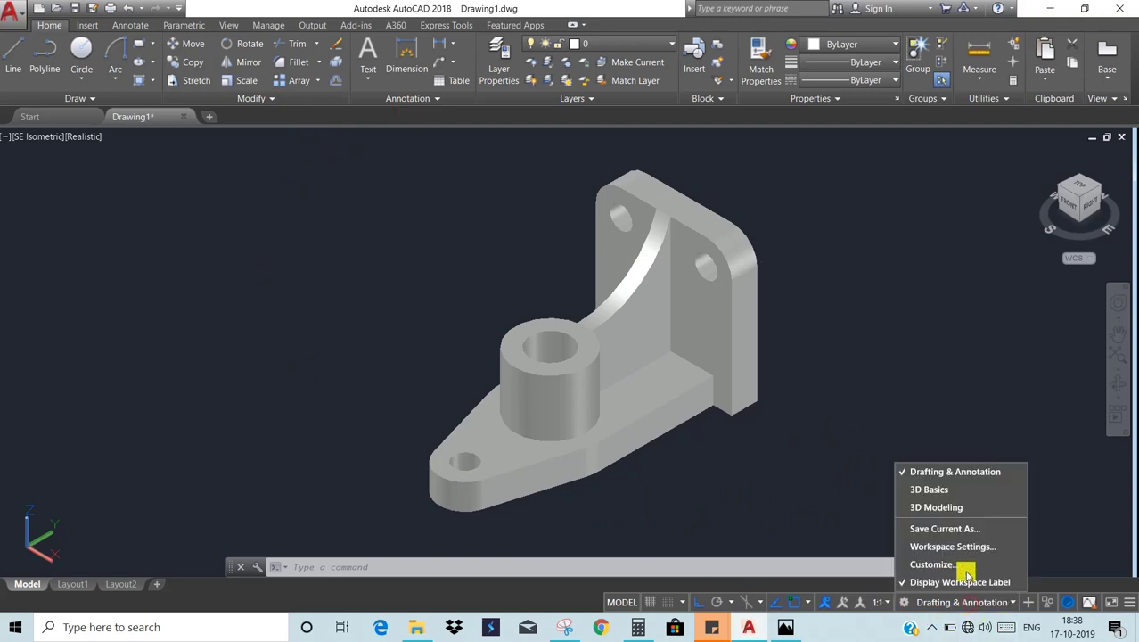
click(952, 491)
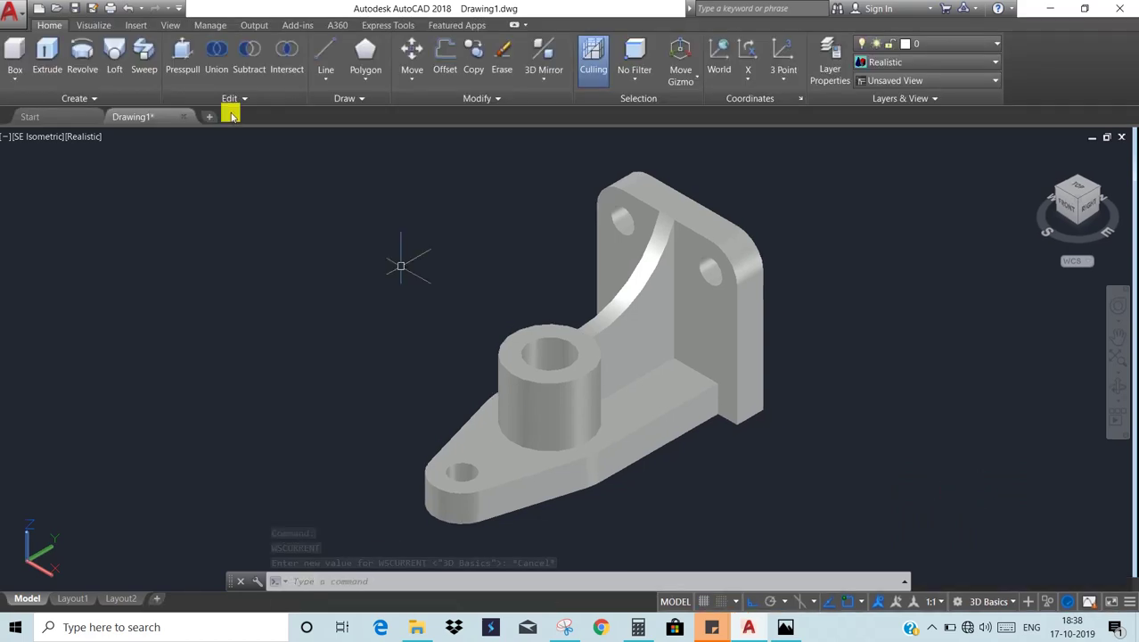
click(239, 100)
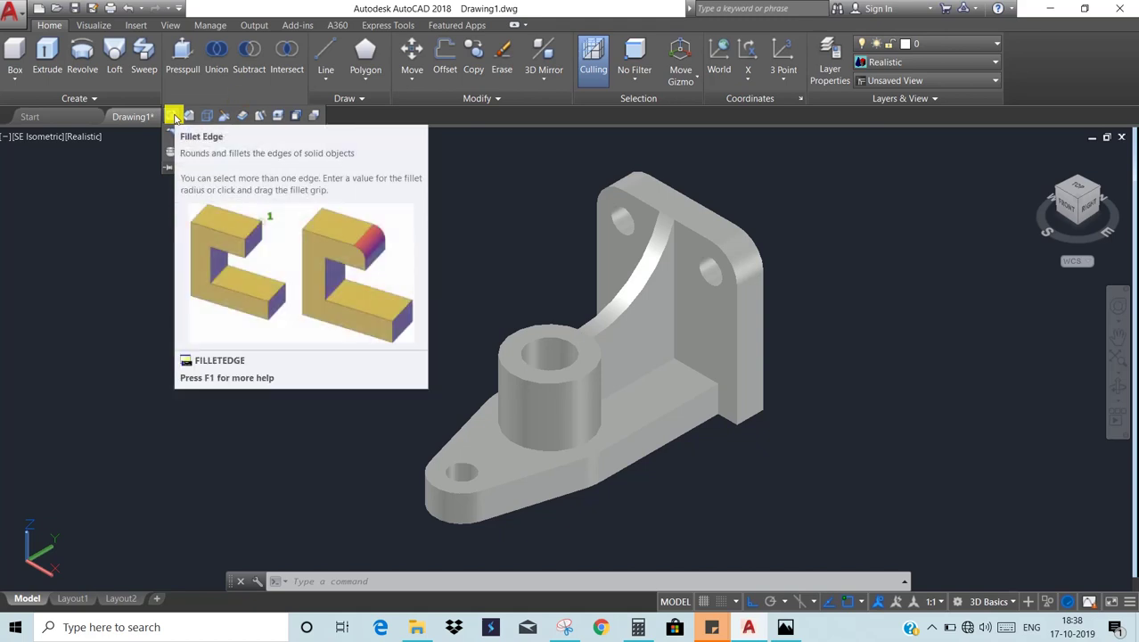
click(239, 100)
click(173, 117)
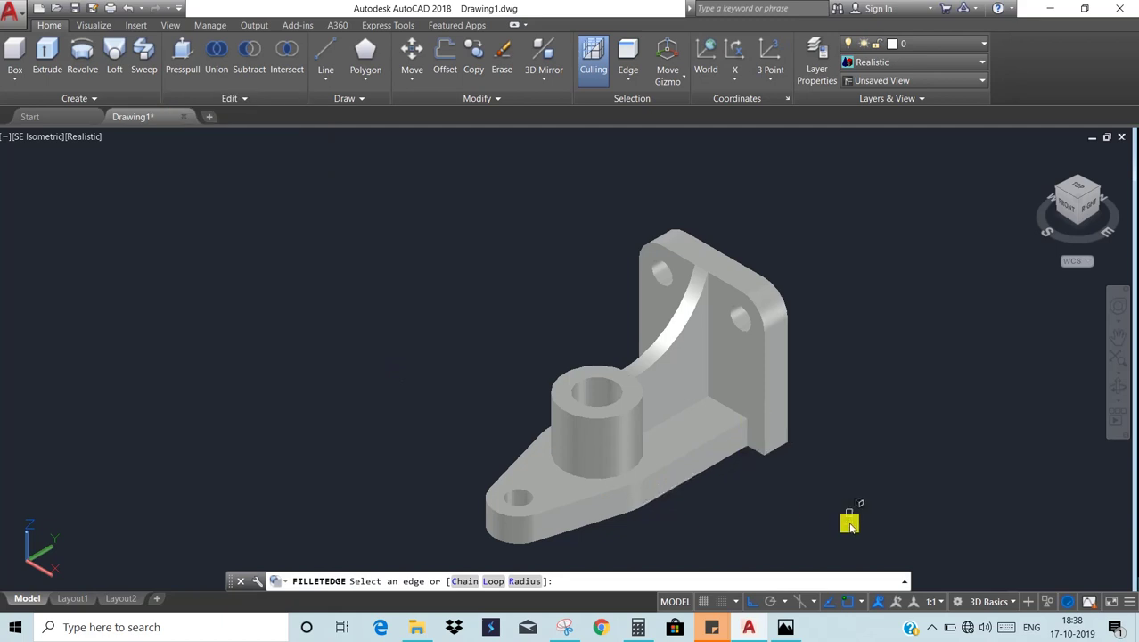
Union the base plate, back plate, curved rib and boss cylinder into one solid
click(218, 55)
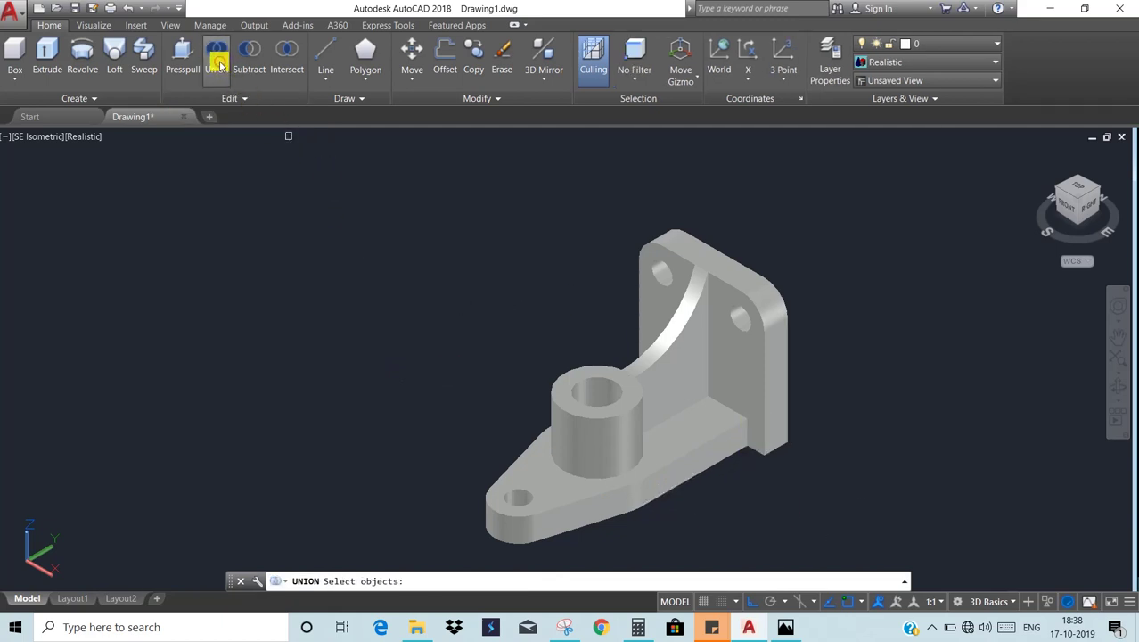
click(714, 435)
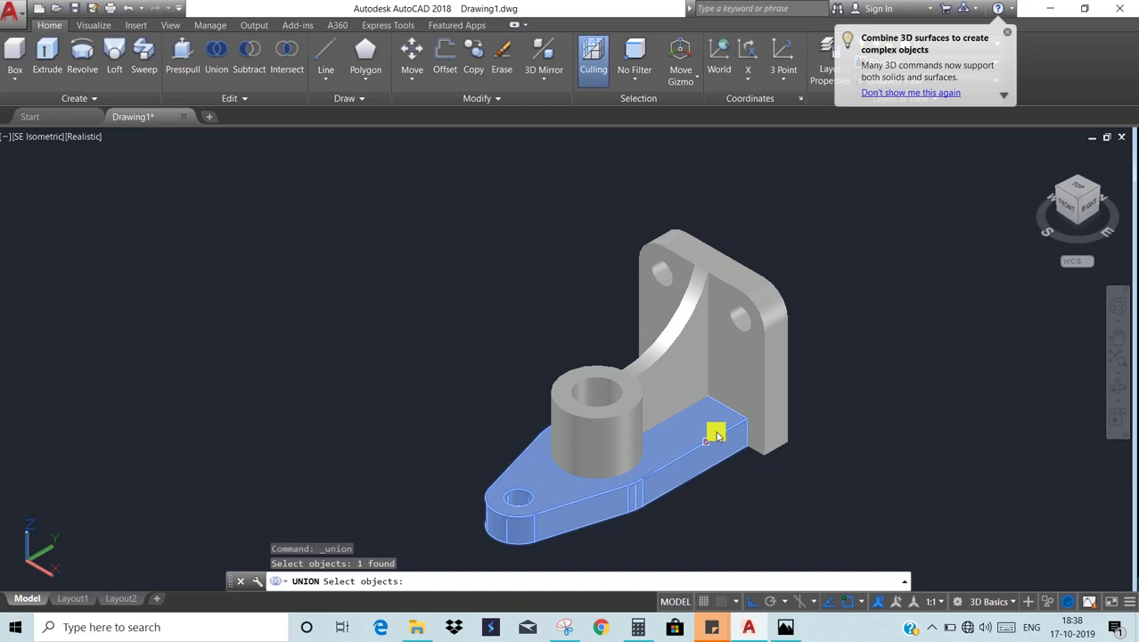
click(755, 382)
click(677, 353)
click(629, 401)
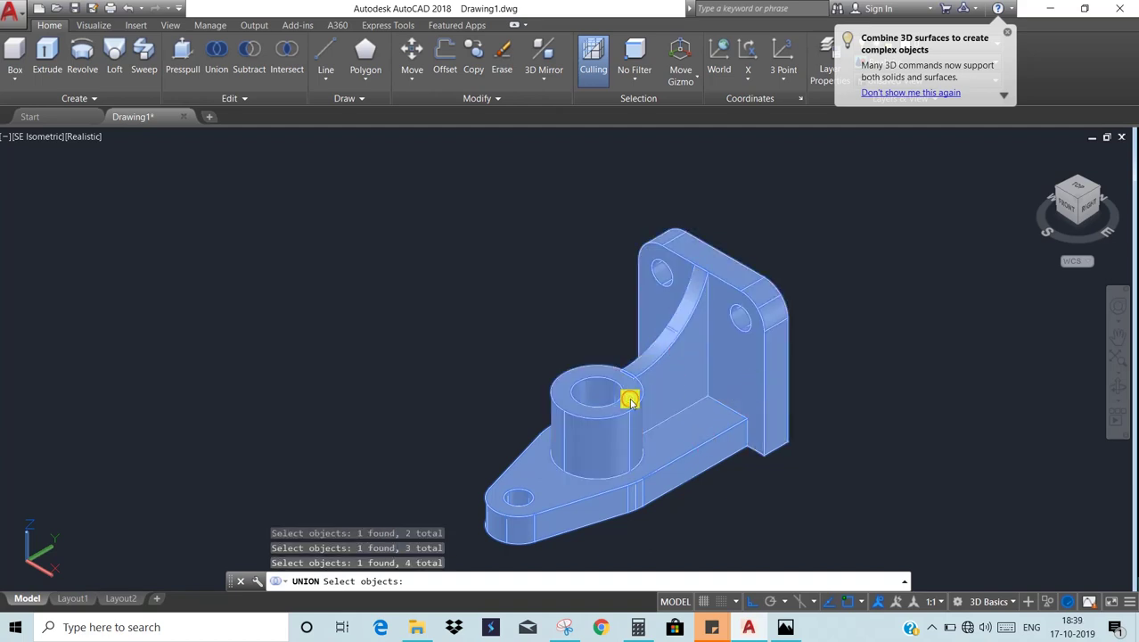
key(Return)
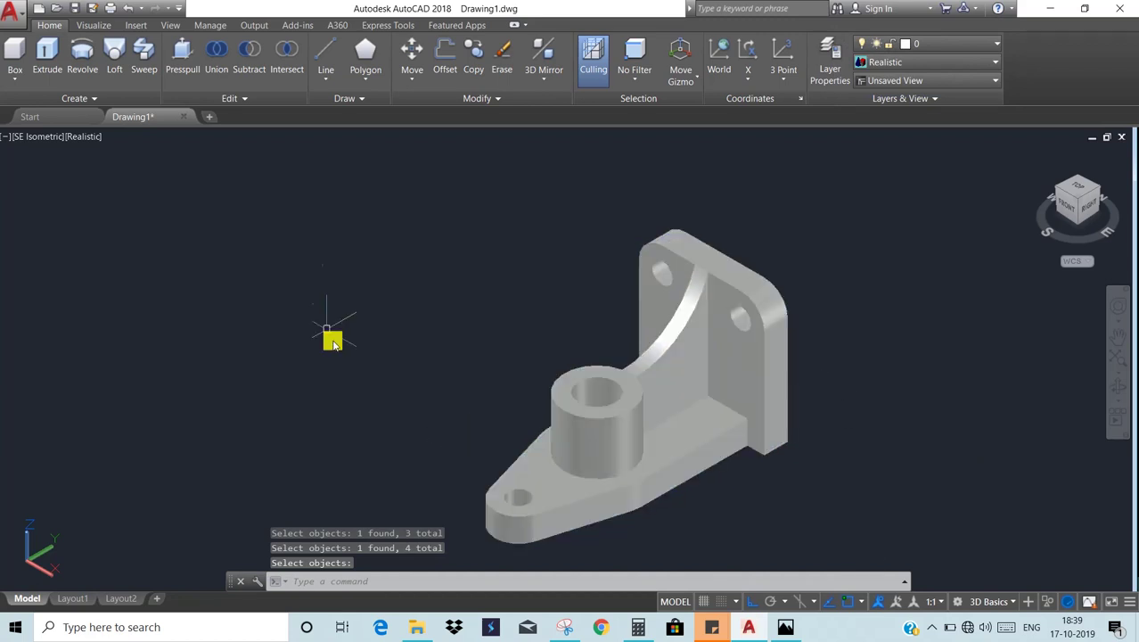
click(244, 98)
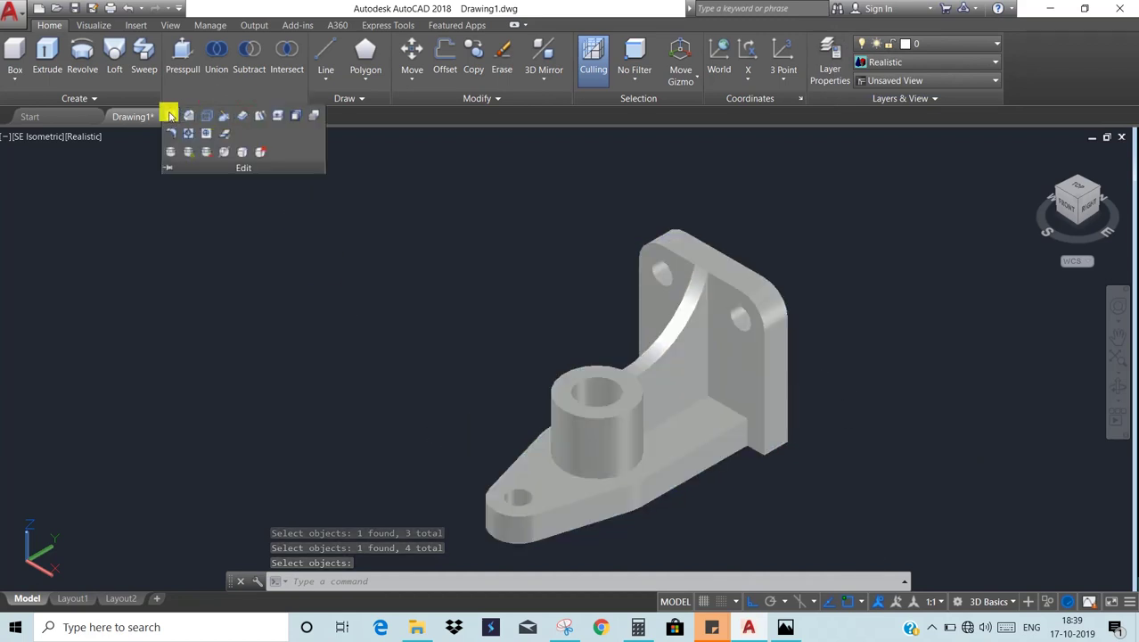
Fillet both inner vertical corner edges between base and upright with radius 13
click(170, 115)
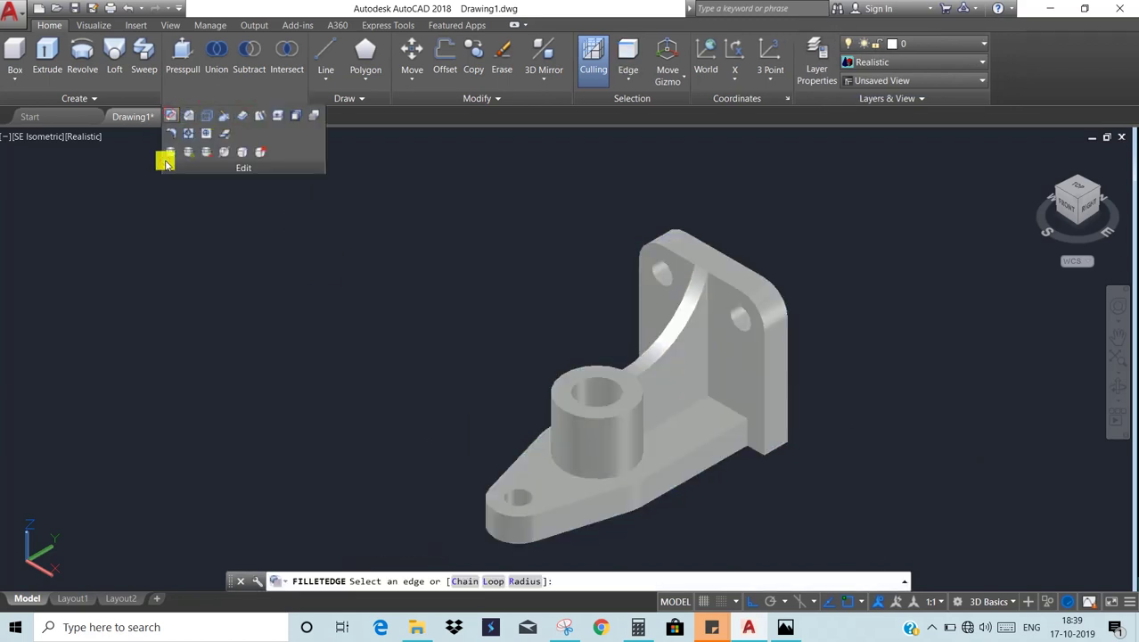
click(747, 435)
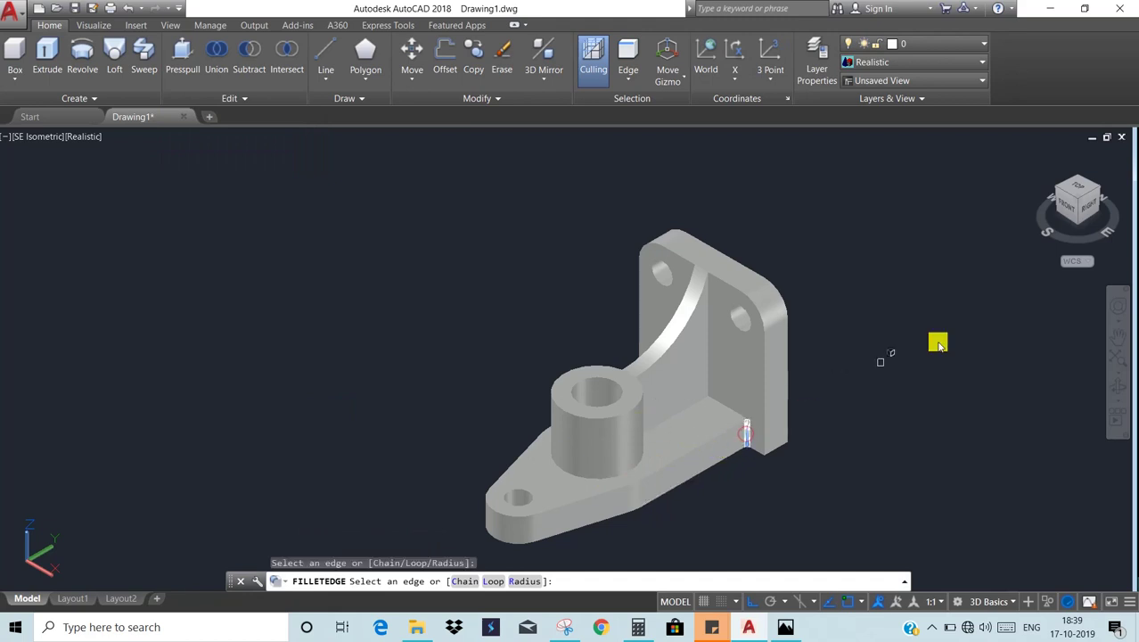
click(1058, 194)
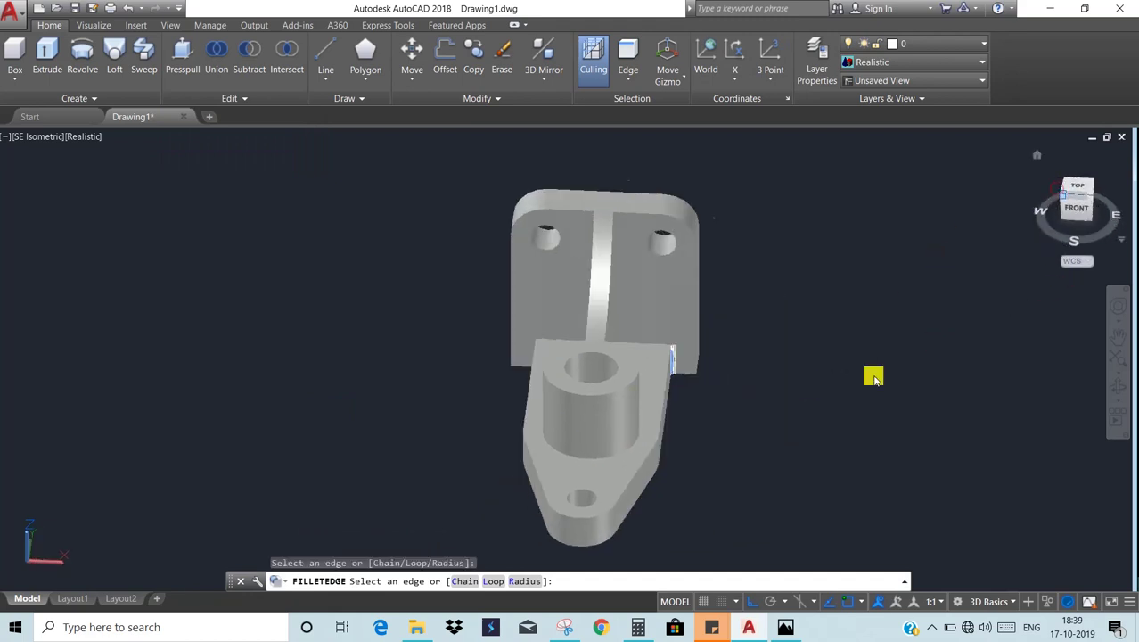
click(410, 401)
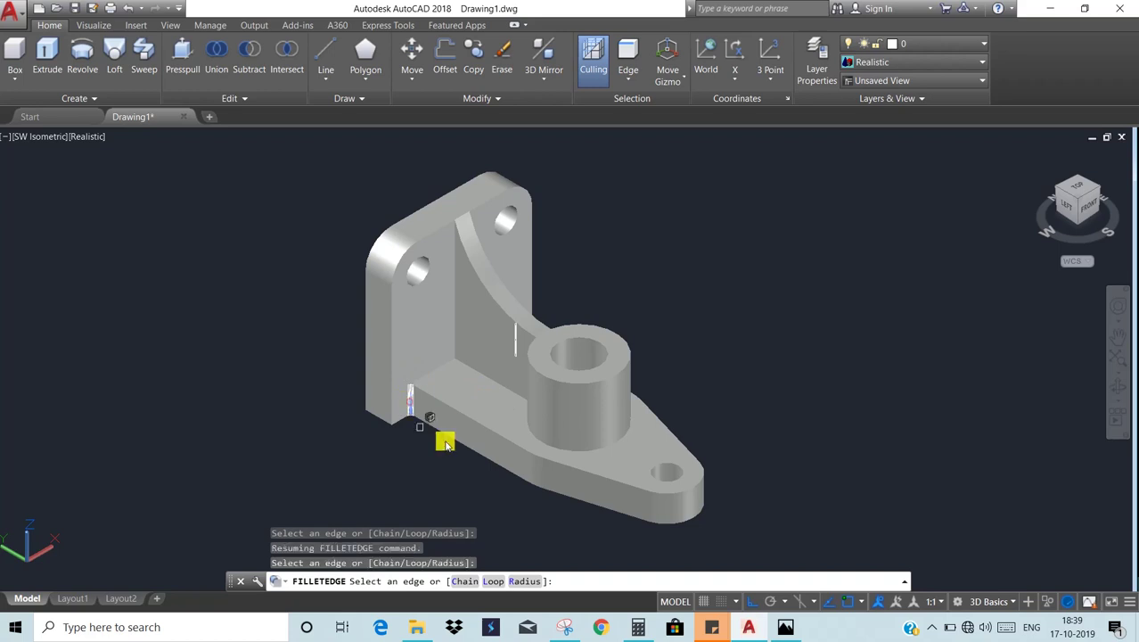
click(524, 581)
text(13)
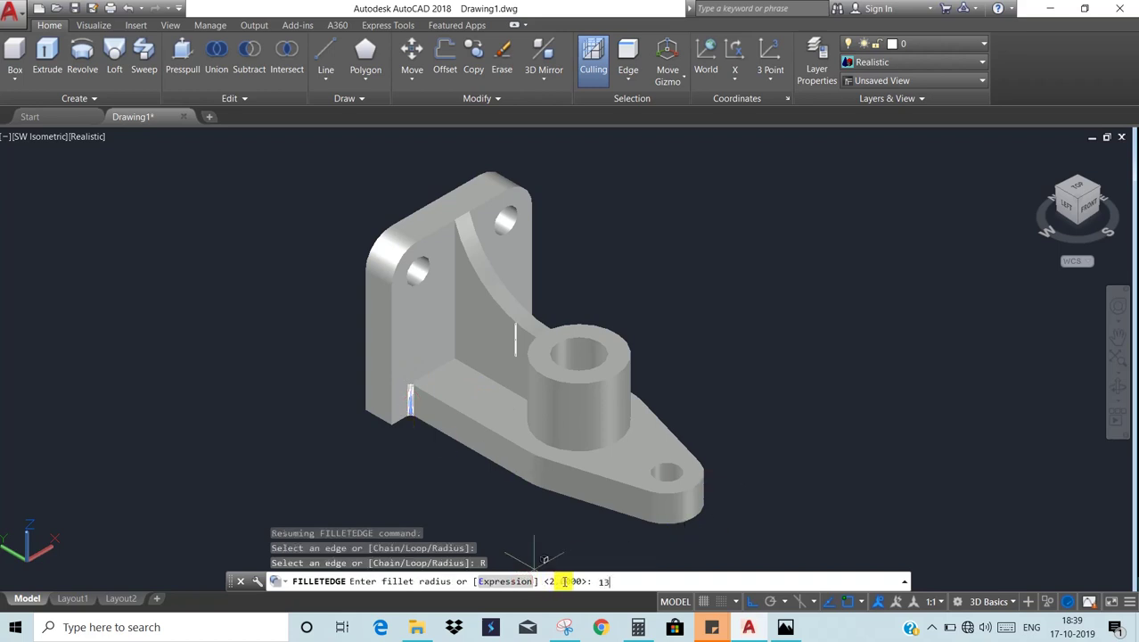
key(Return)
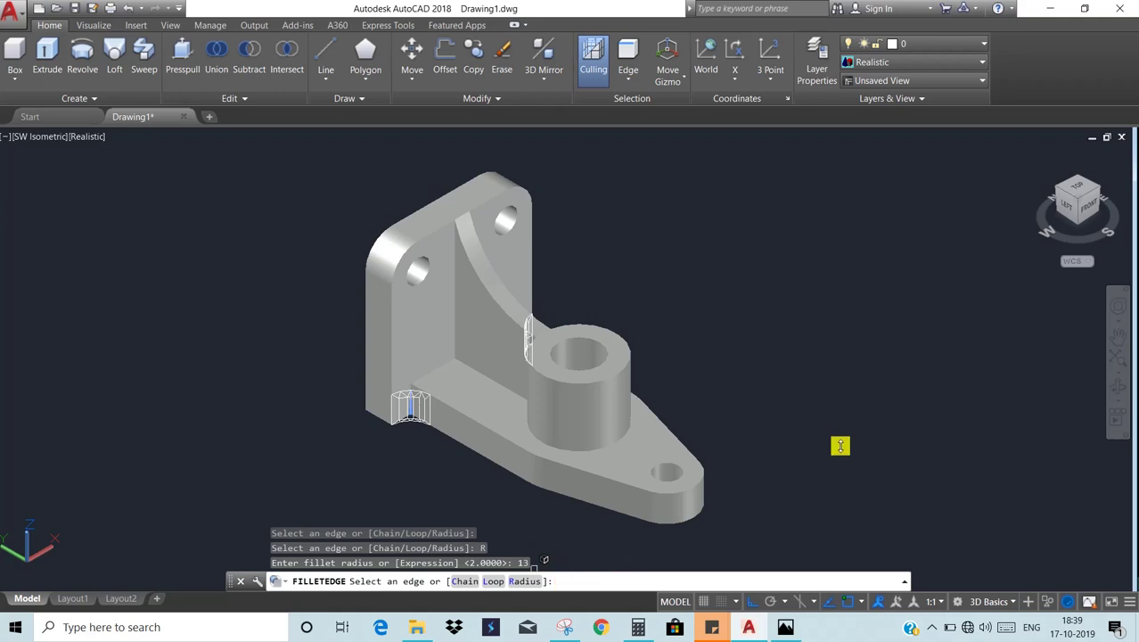
key(Return)
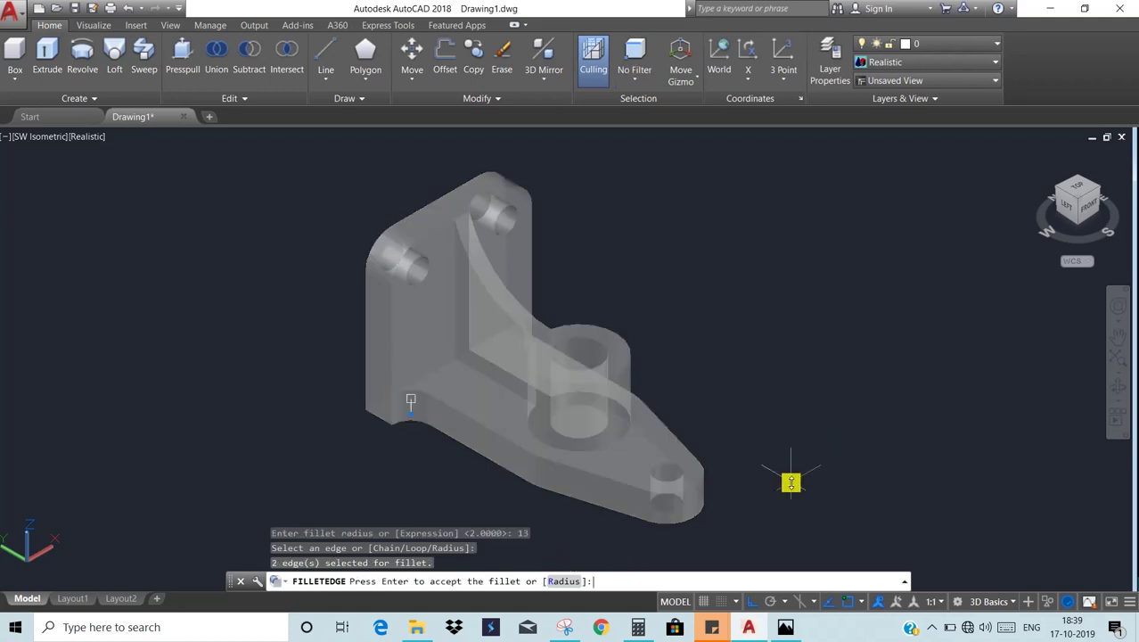
key(Return)
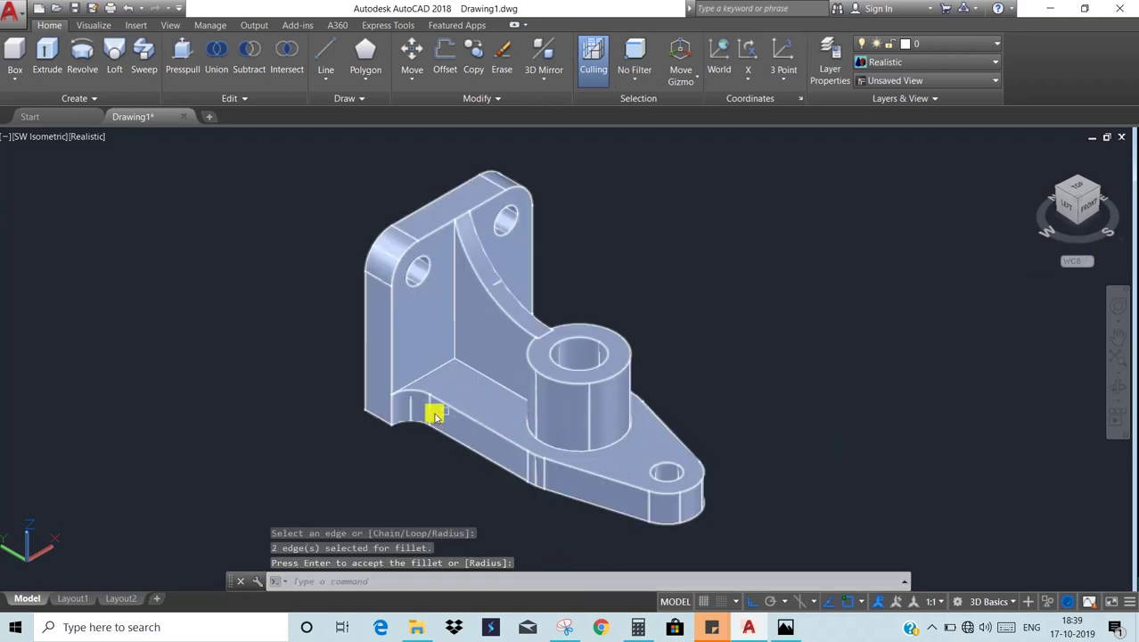
scroll(436, 416, up, 4)
scroll(372, 382, down, 5)
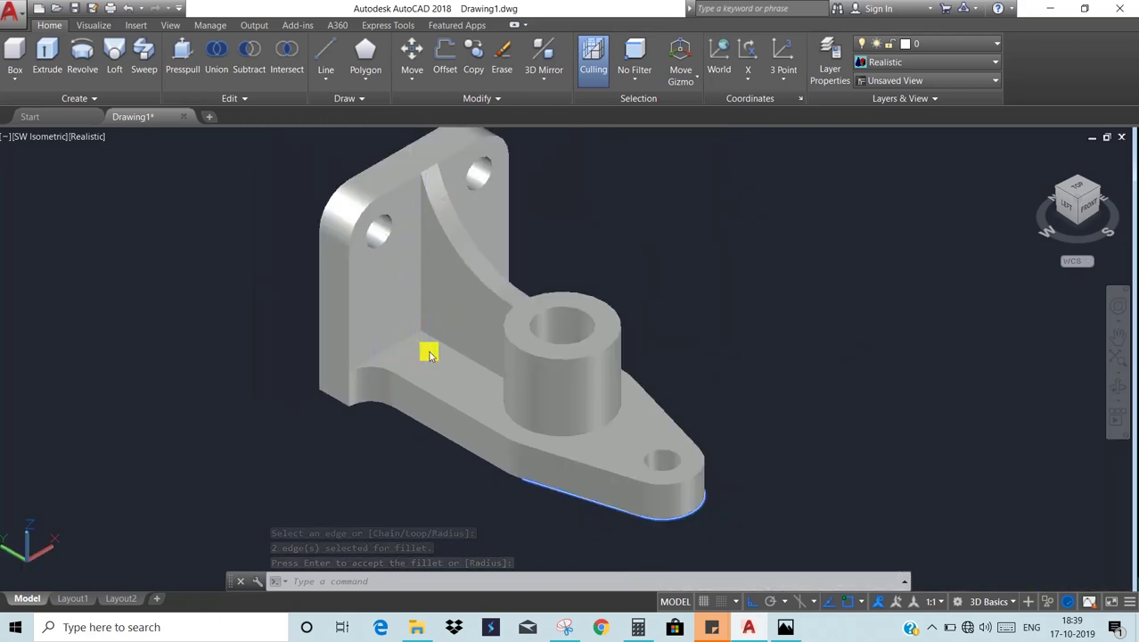
click(786, 630)
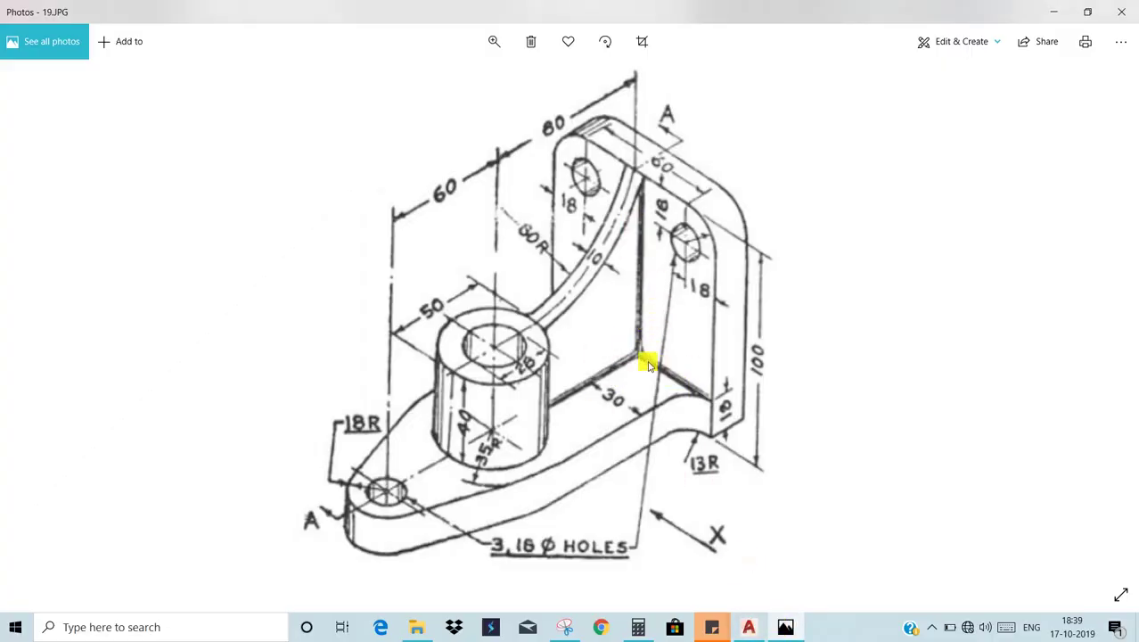
click(749, 629)
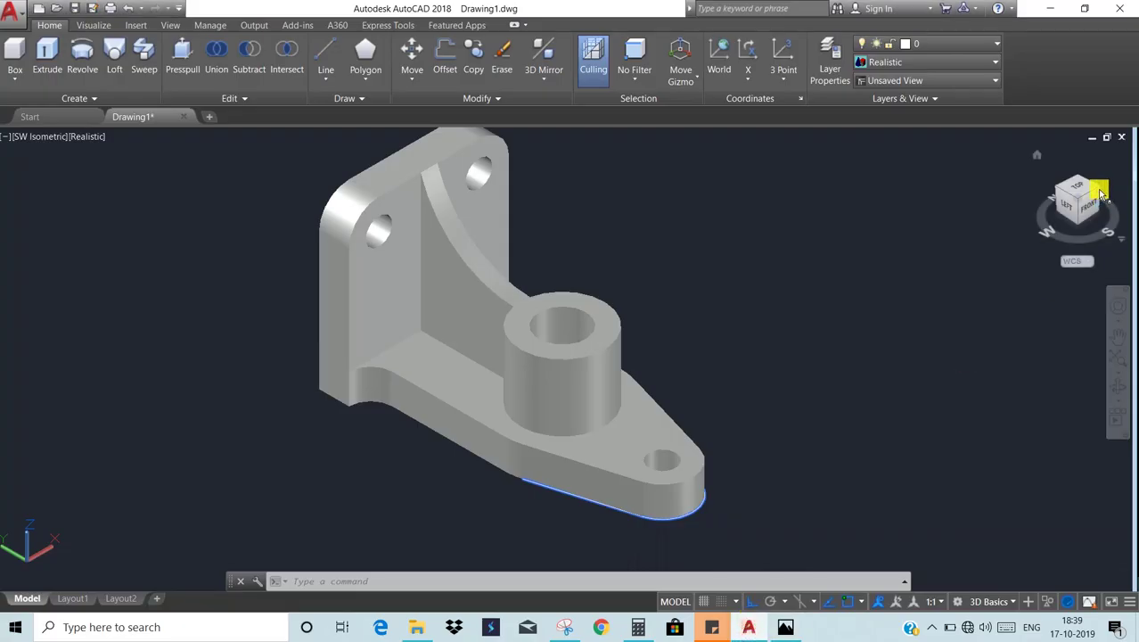
Start Fillet Edge and pick the first inner edges where the upright meets the base
click(1101, 192)
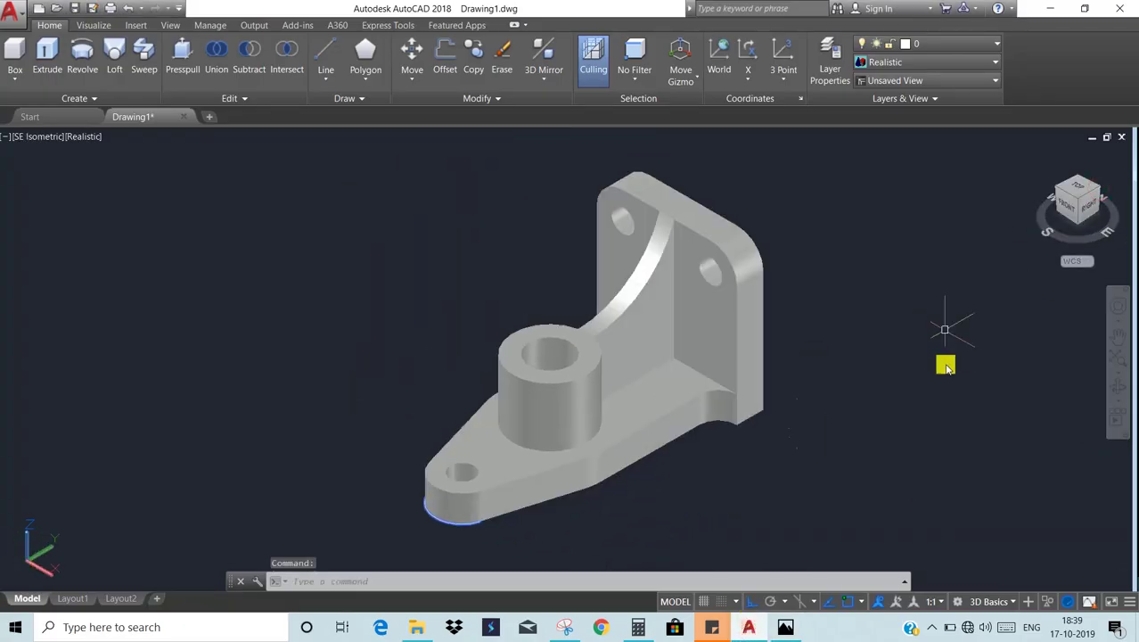
click(243, 98)
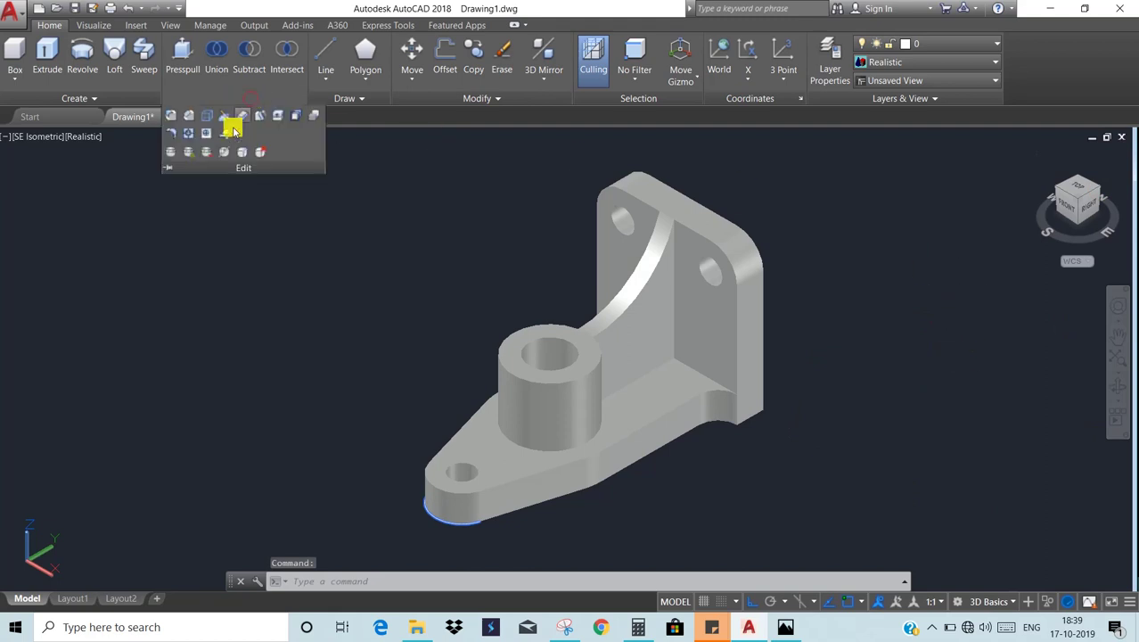
click(168, 120)
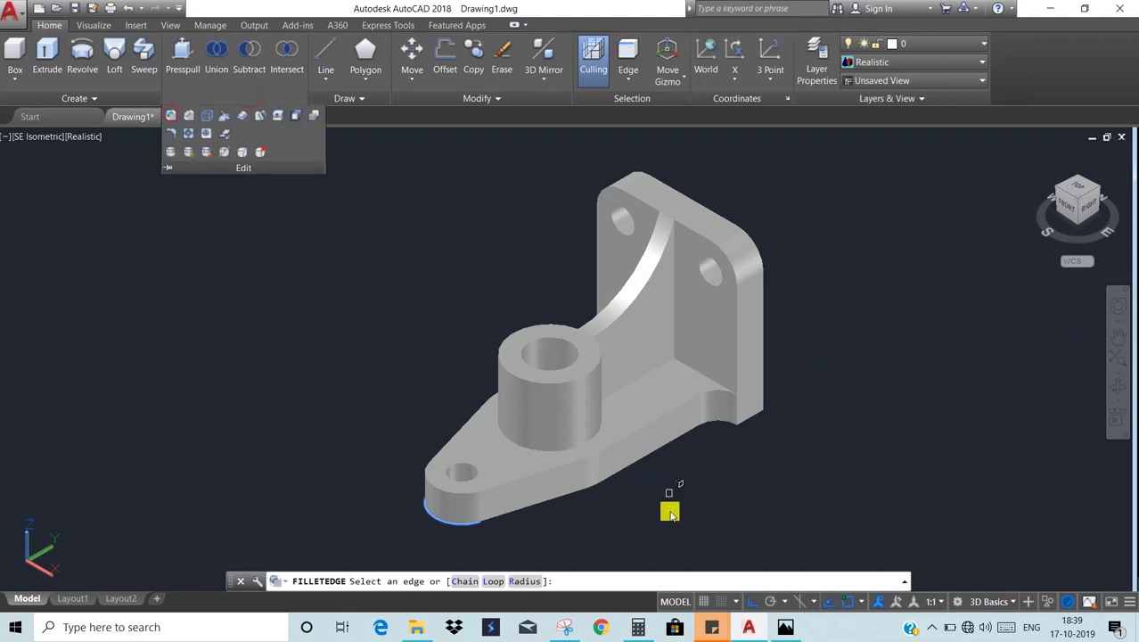
click(696, 372)
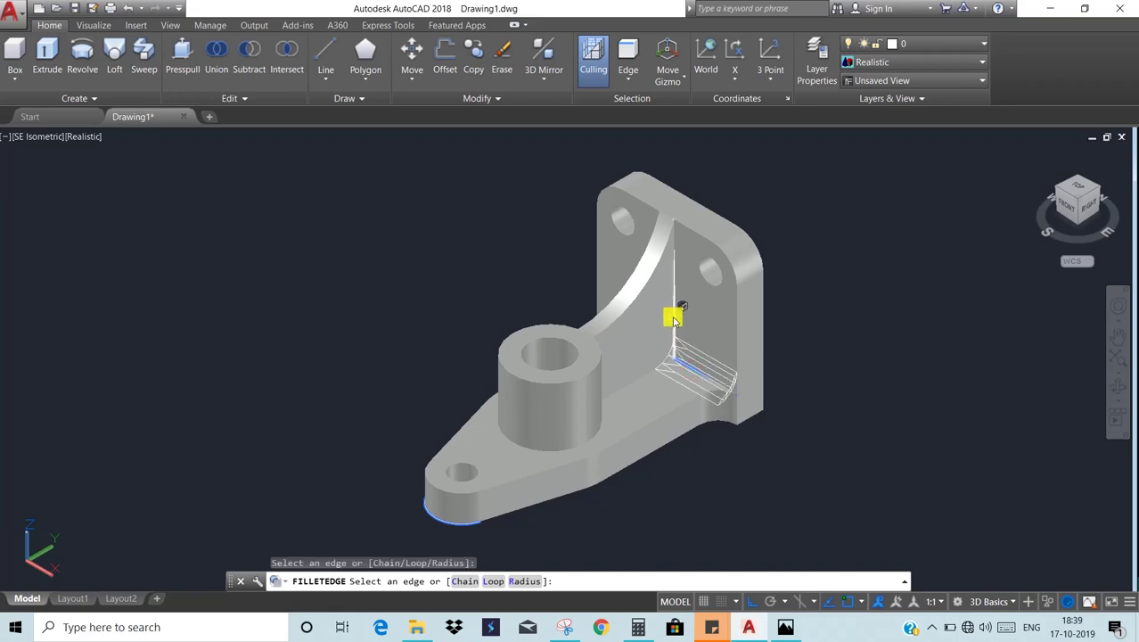
click(675, 318)
click(646, 378)
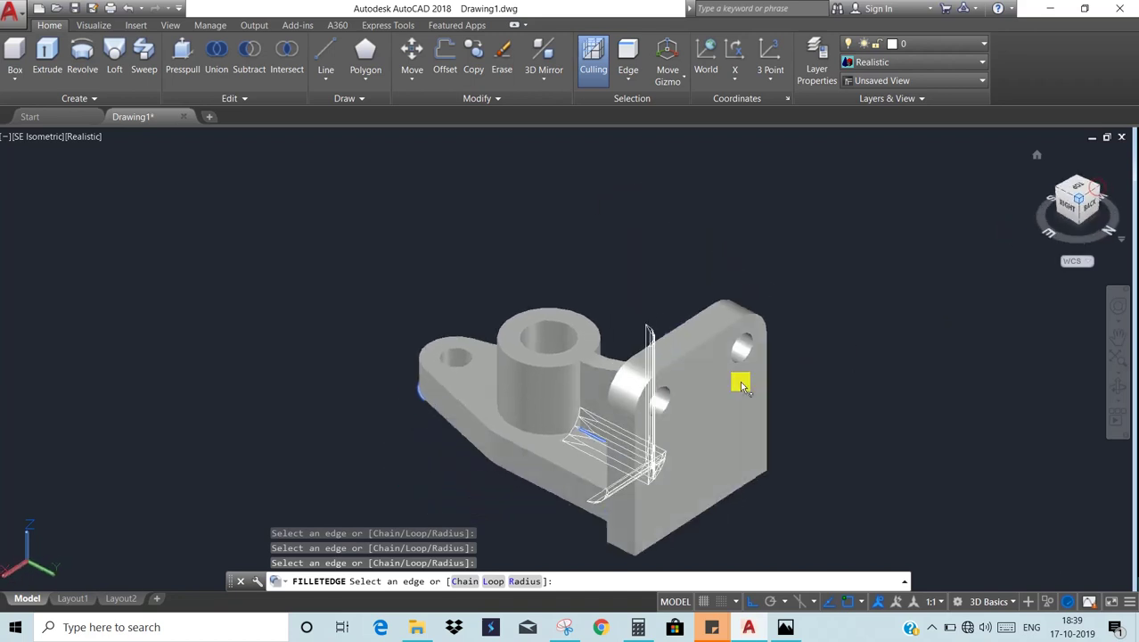
scroll(578, 383, up, 2)
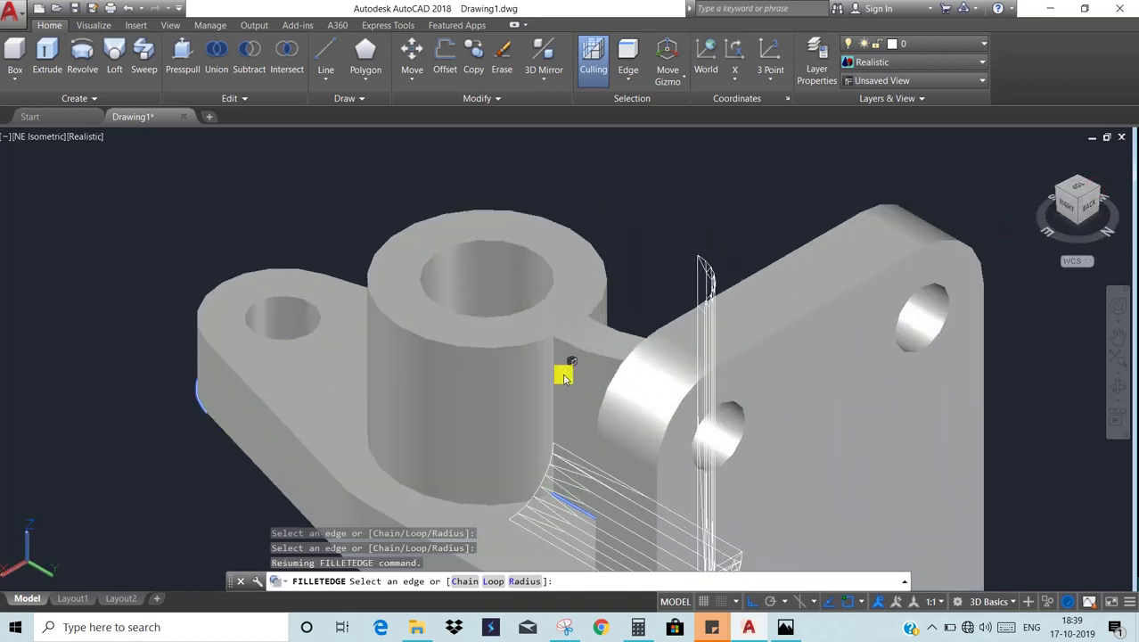
click(553, 375)
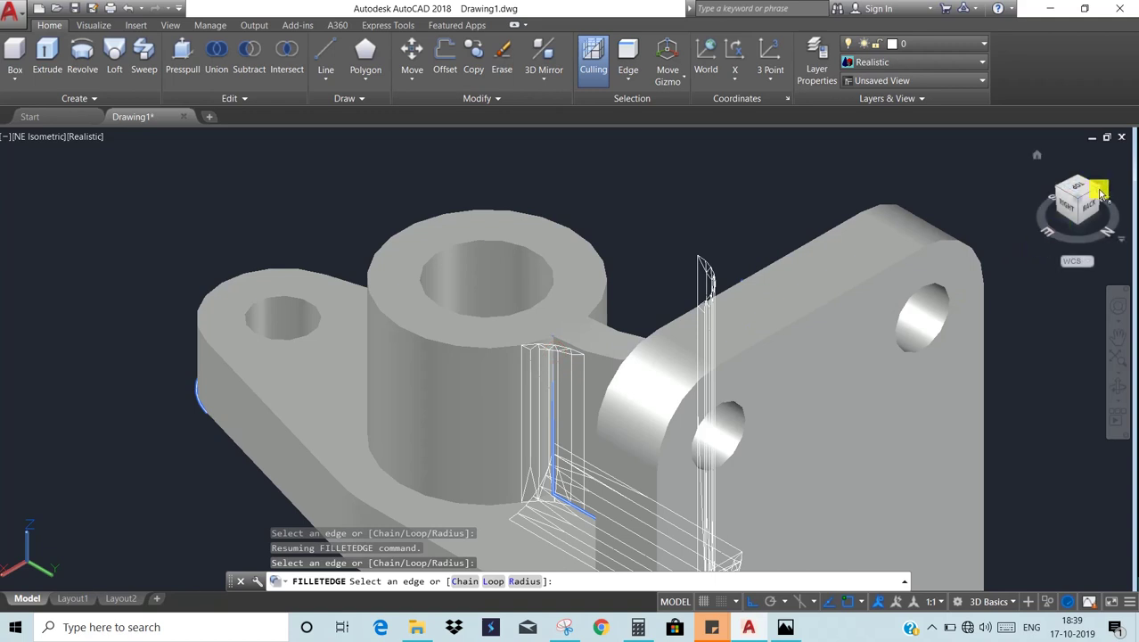
Add the remaining inner edges around the rib from other views and apply radius 3
click(1103, 194)
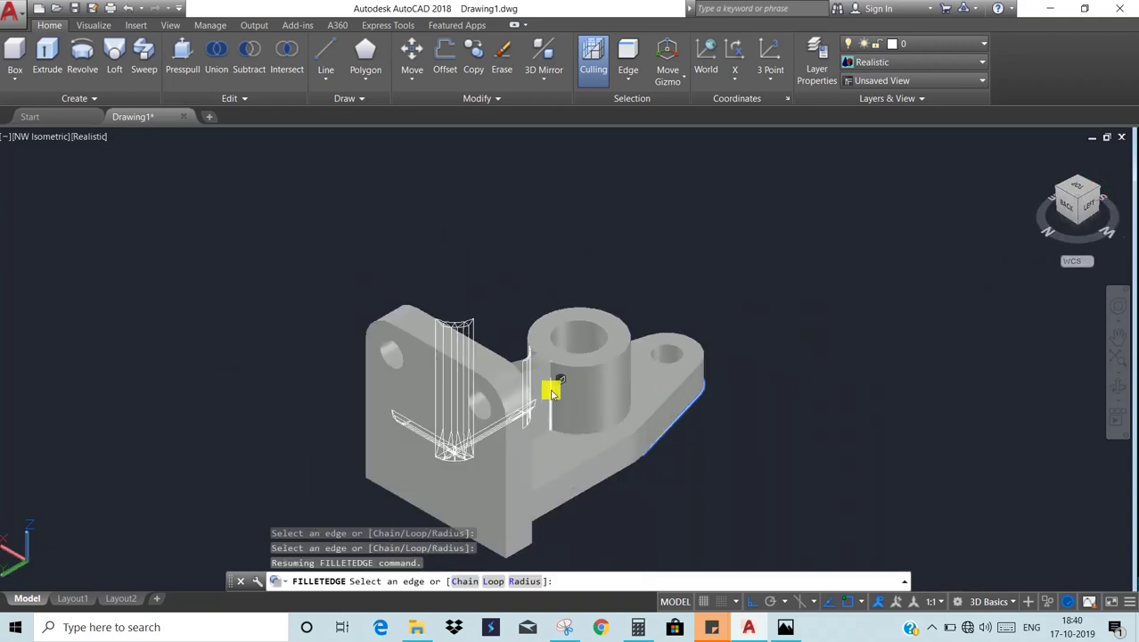
click(553, 392)
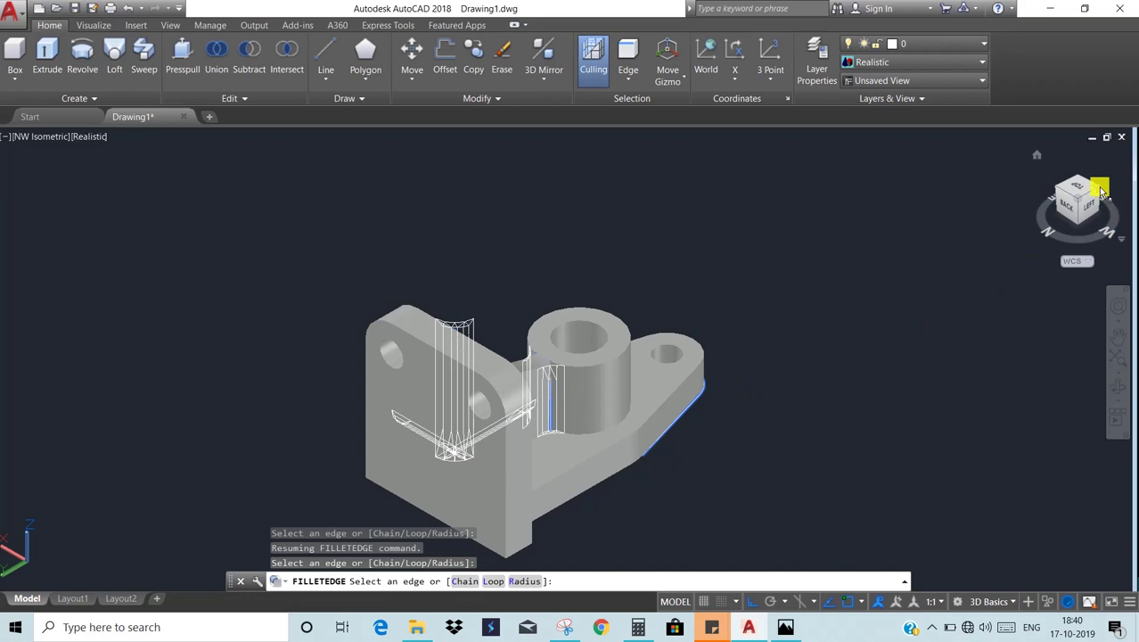
click(1103, 195)
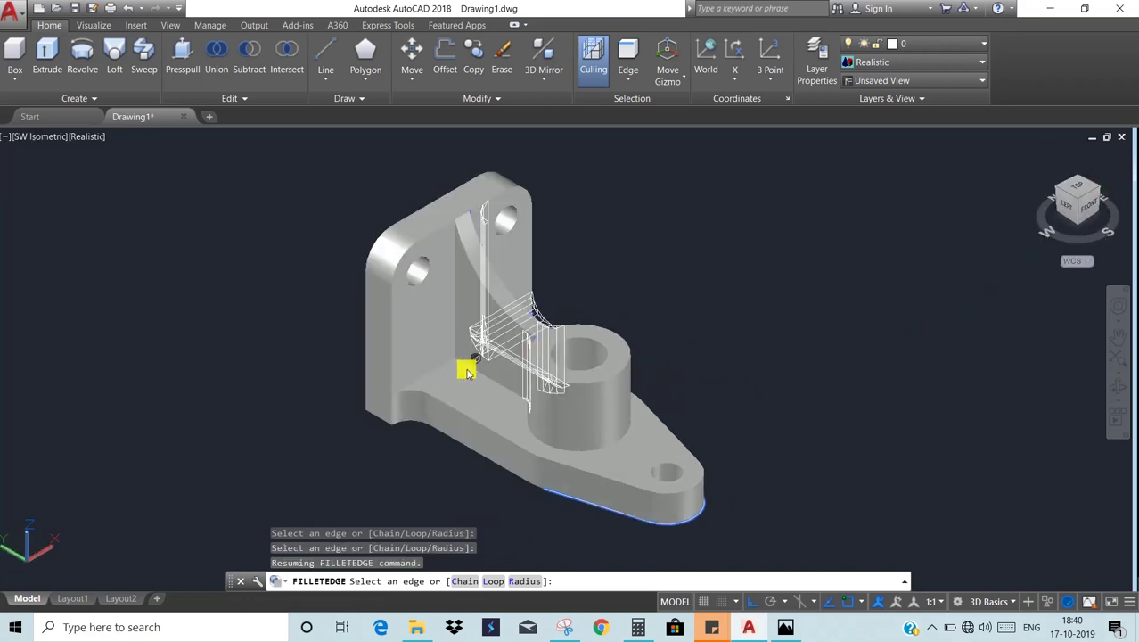
click(468, 371)
click(434, 371)
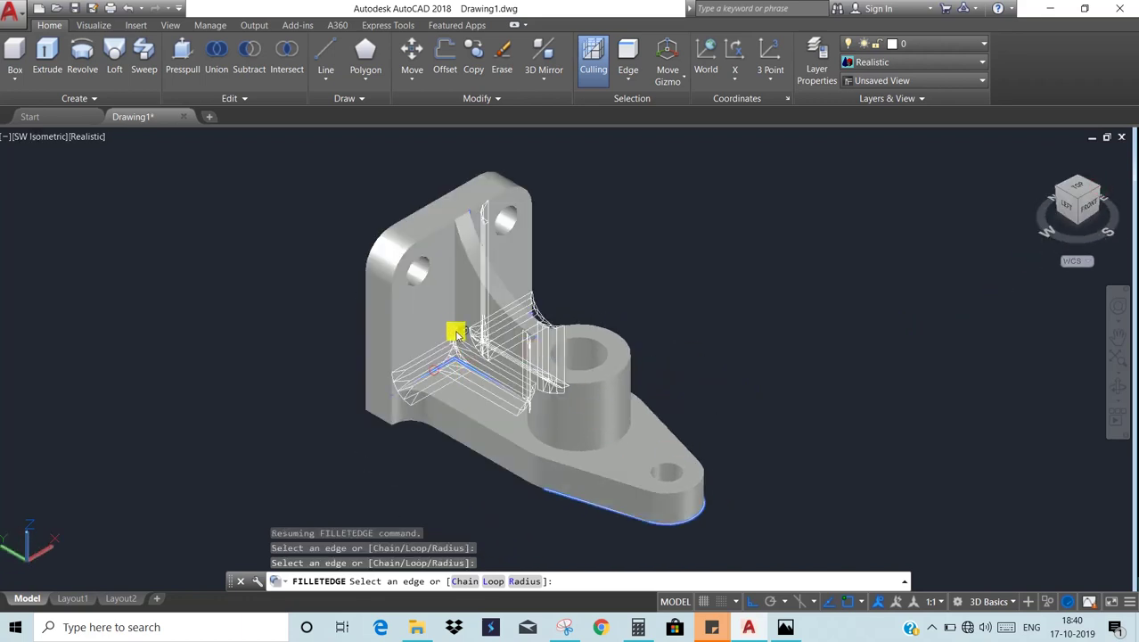
click(456, 309)
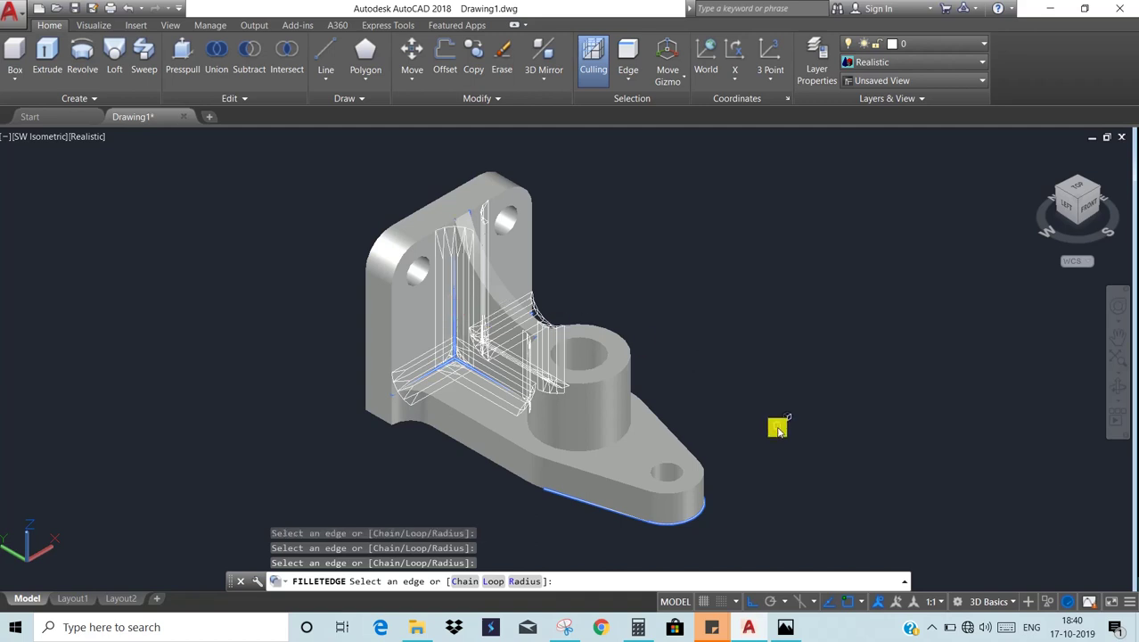
click(534, 581)
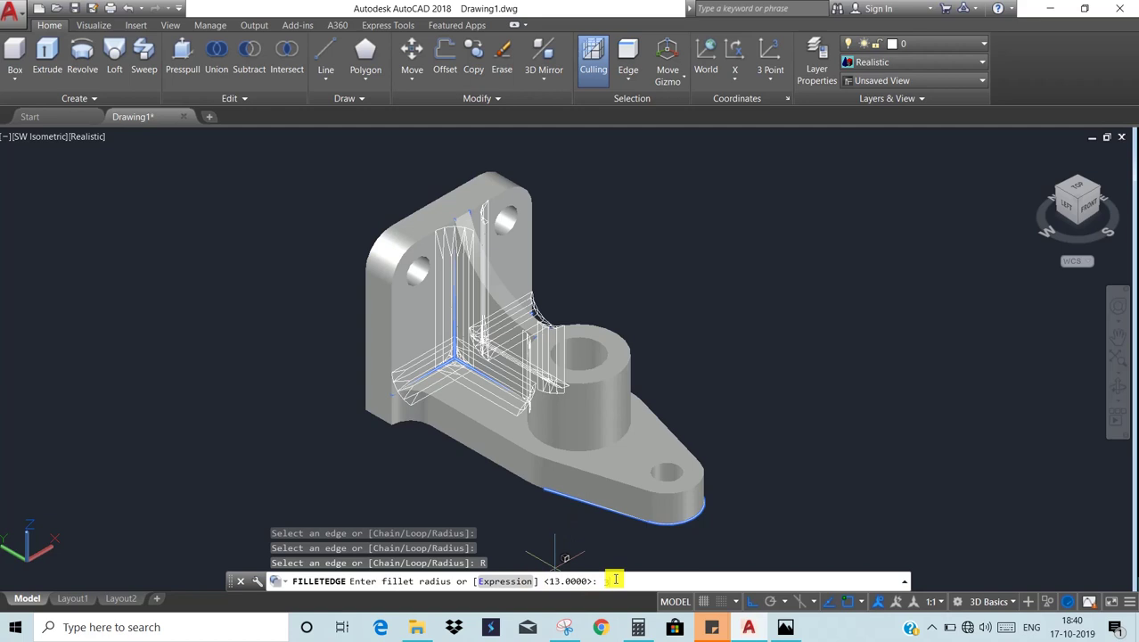
text(3)
key(Return)
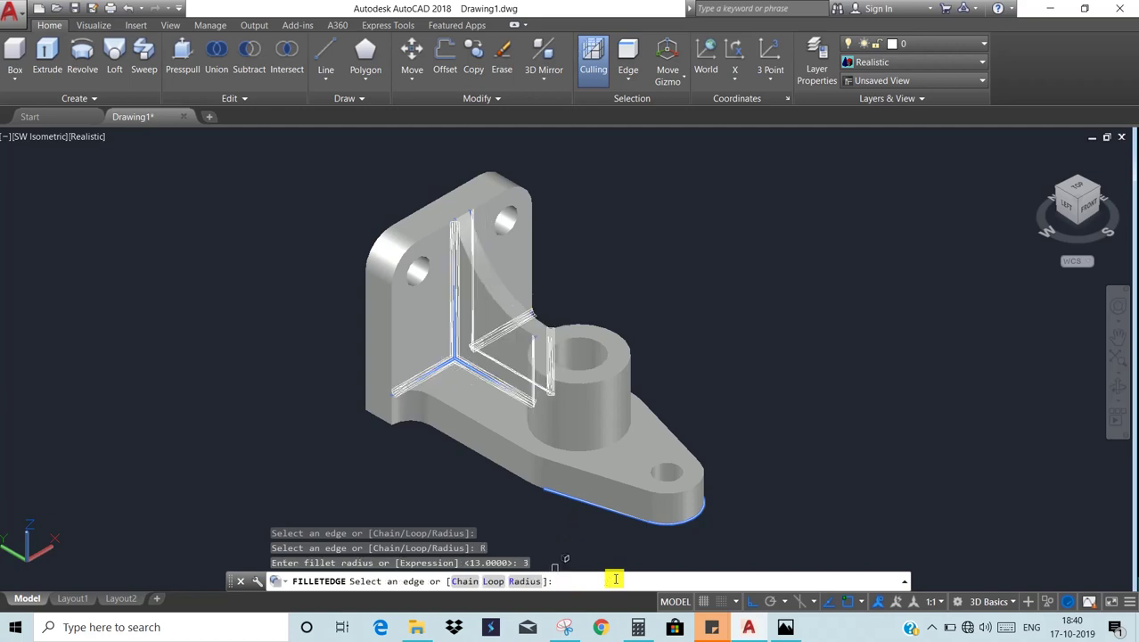
key(Return)
key(Return)
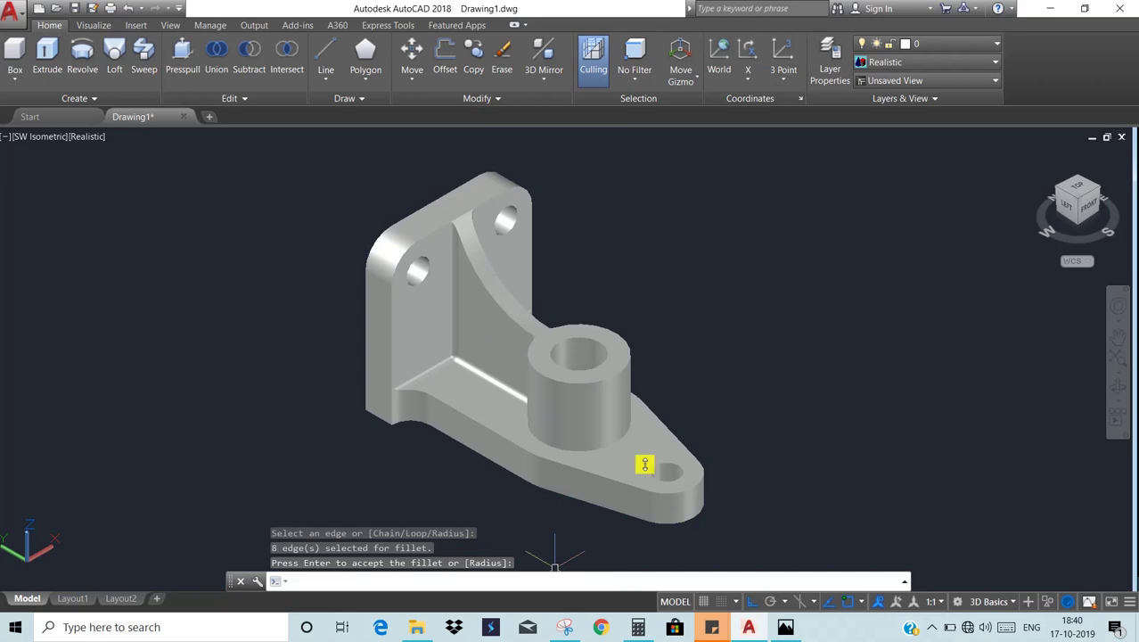
mouse_move(1098, 191)
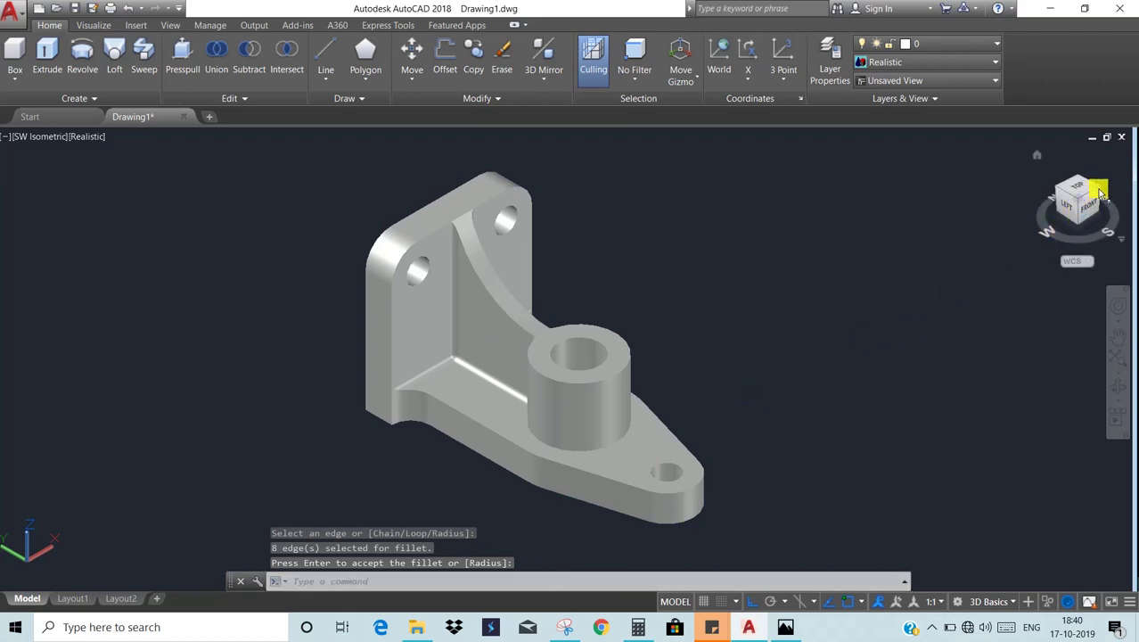
Change layer 0's colour to red so the whole bracket displays red
click(1102, 193)
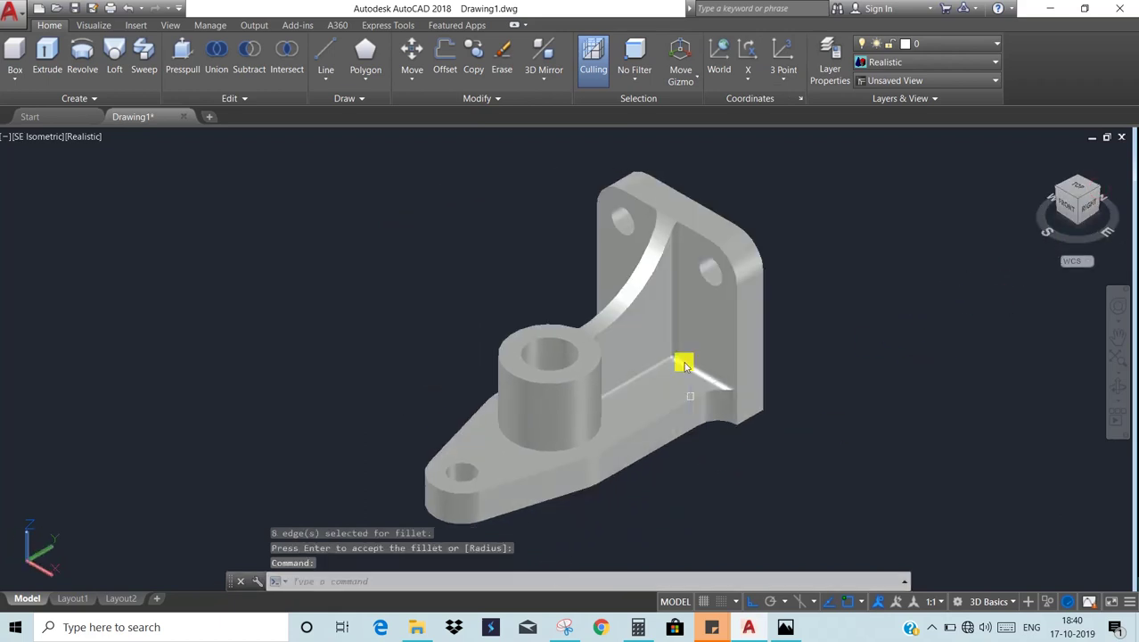
scroll(682, 352, up, 2)
scroll(682, 352, up, 1)
scroll(681, 357, down, 4)
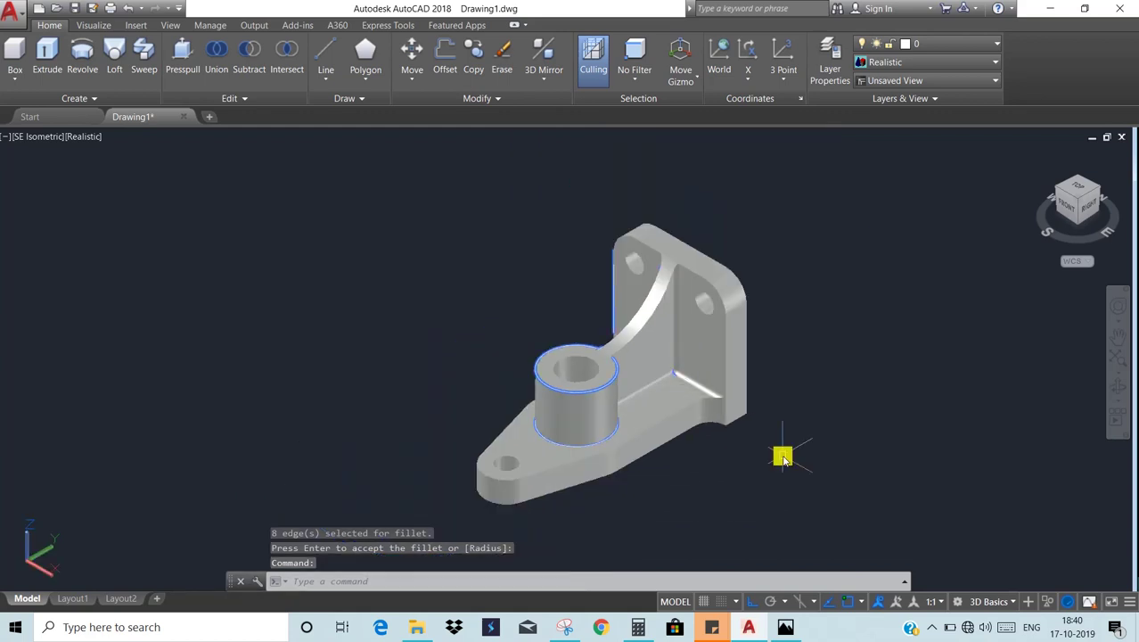
key(Escape)
key(Escape)
key(Escape)
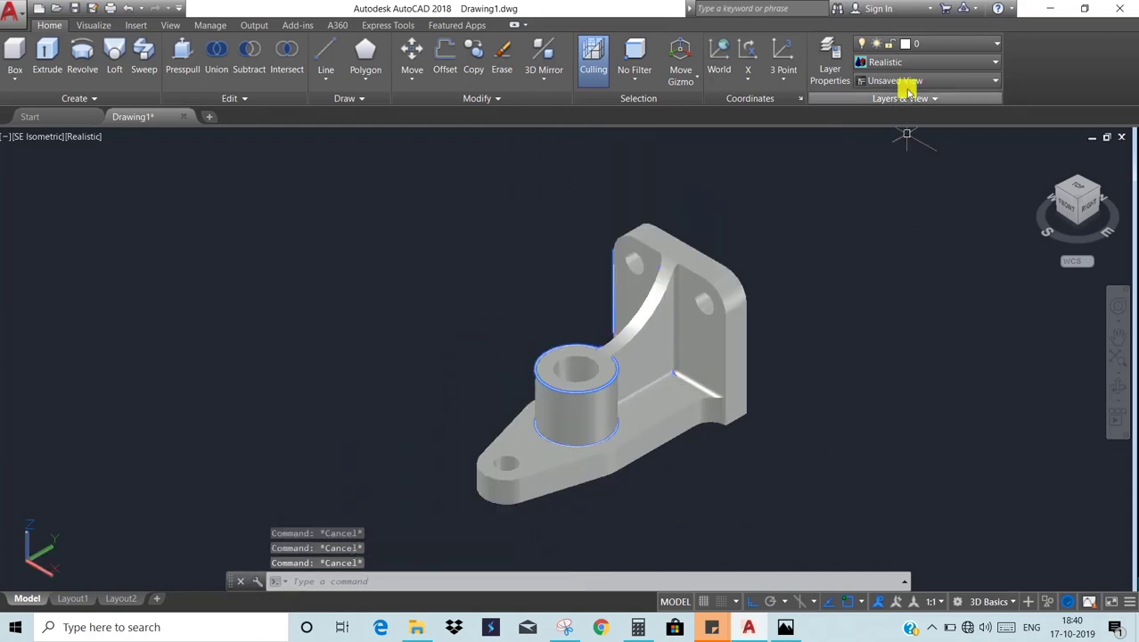
click(912, 49)
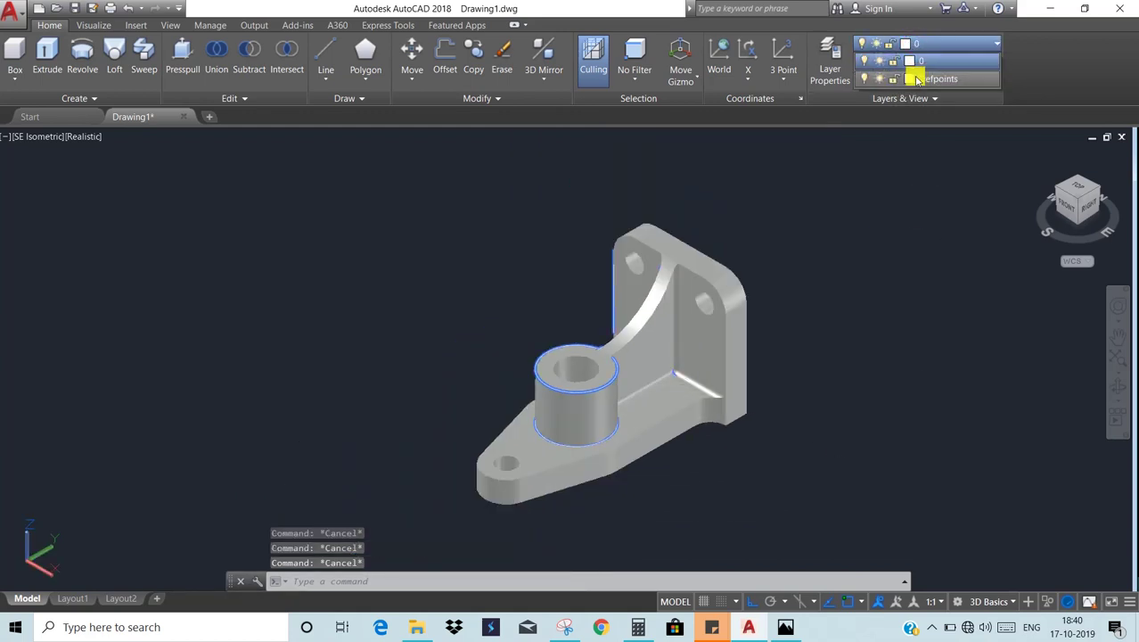
click(913, 62)
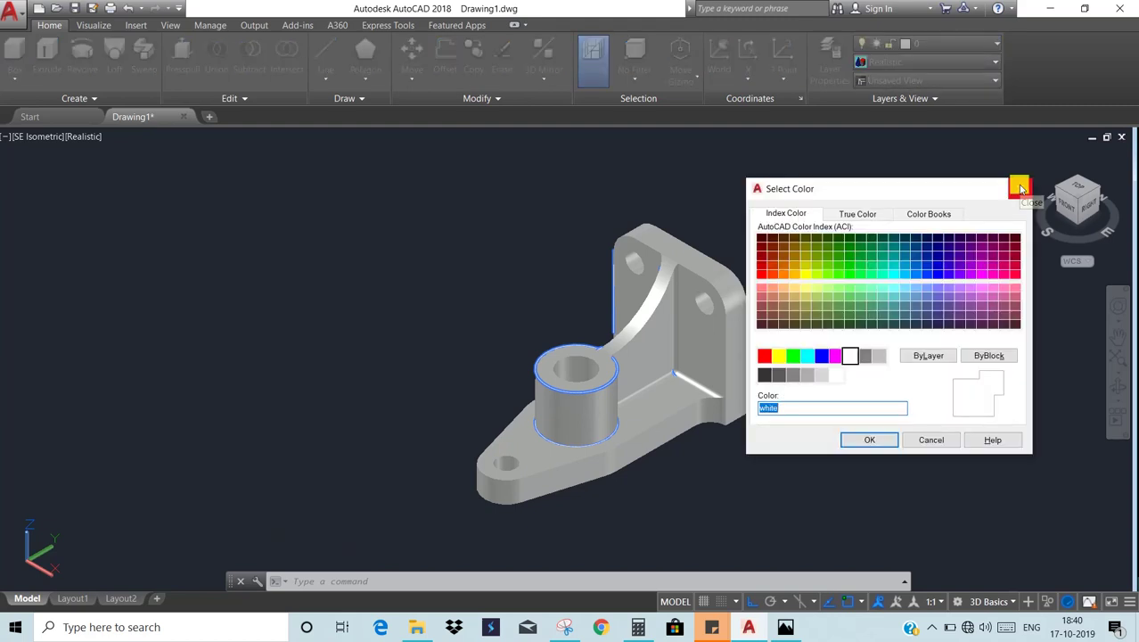
click(763, 356)
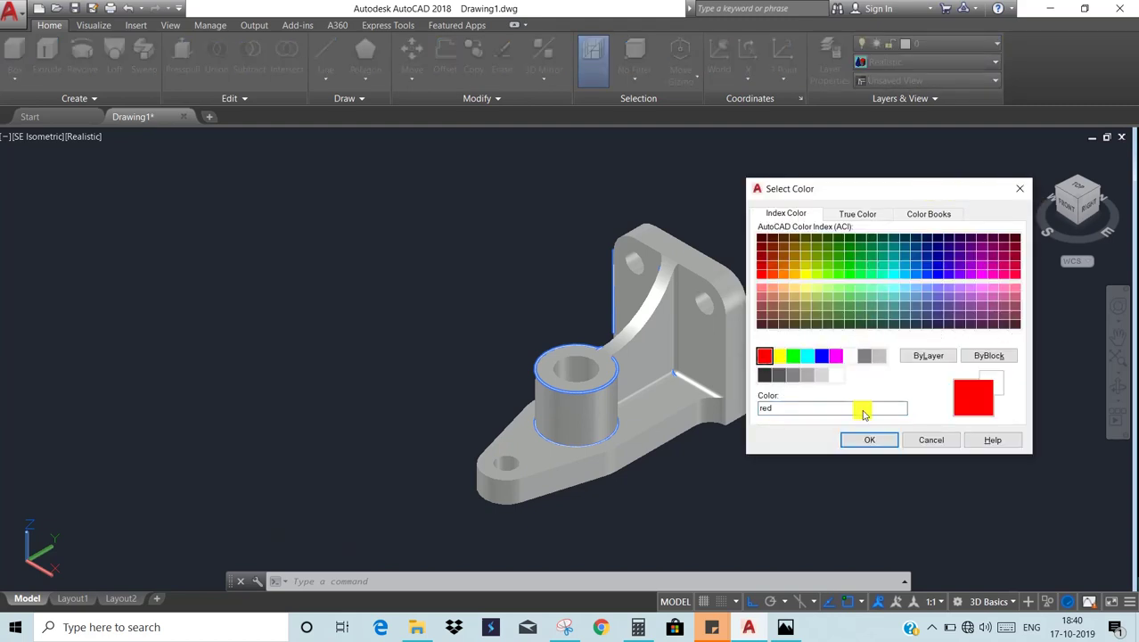
click(869, 440)
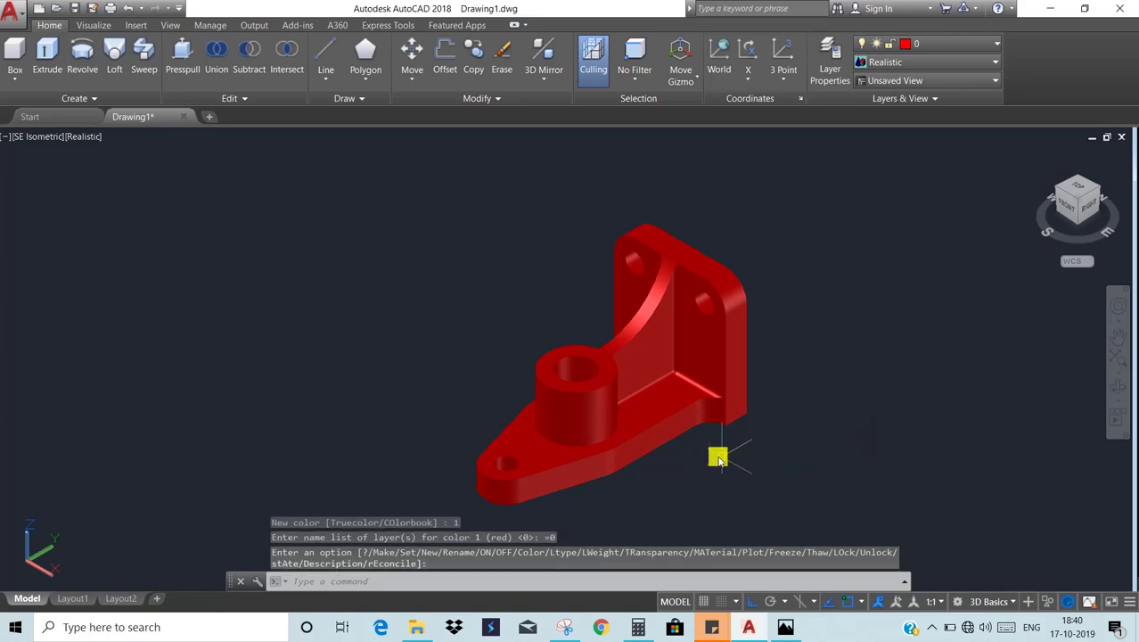
scroll(704, 460, down, 1)
scroll(682, 460, up, 2)
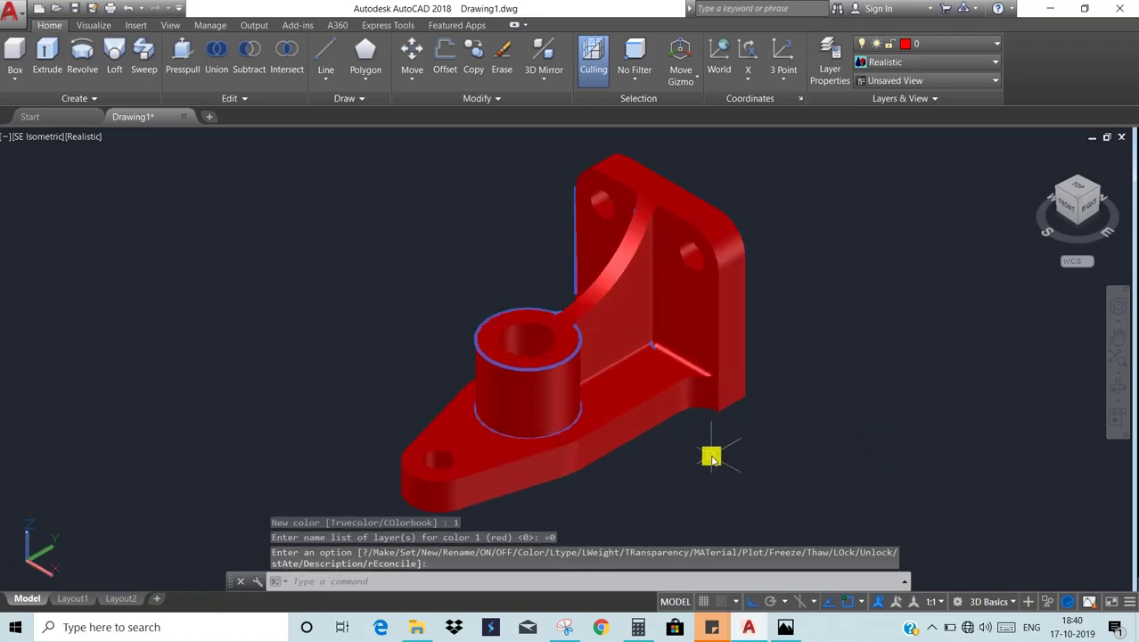
key(Escape)
key(Escape)
key(Escape)
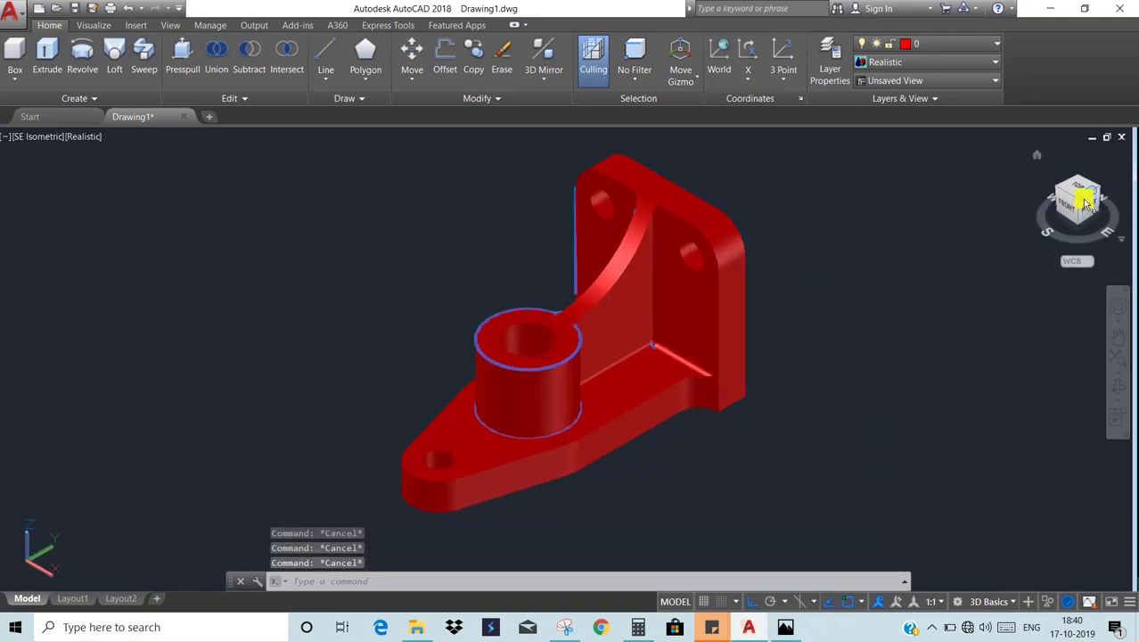
drag(1085, 204, 910, 403)
text(3DO)
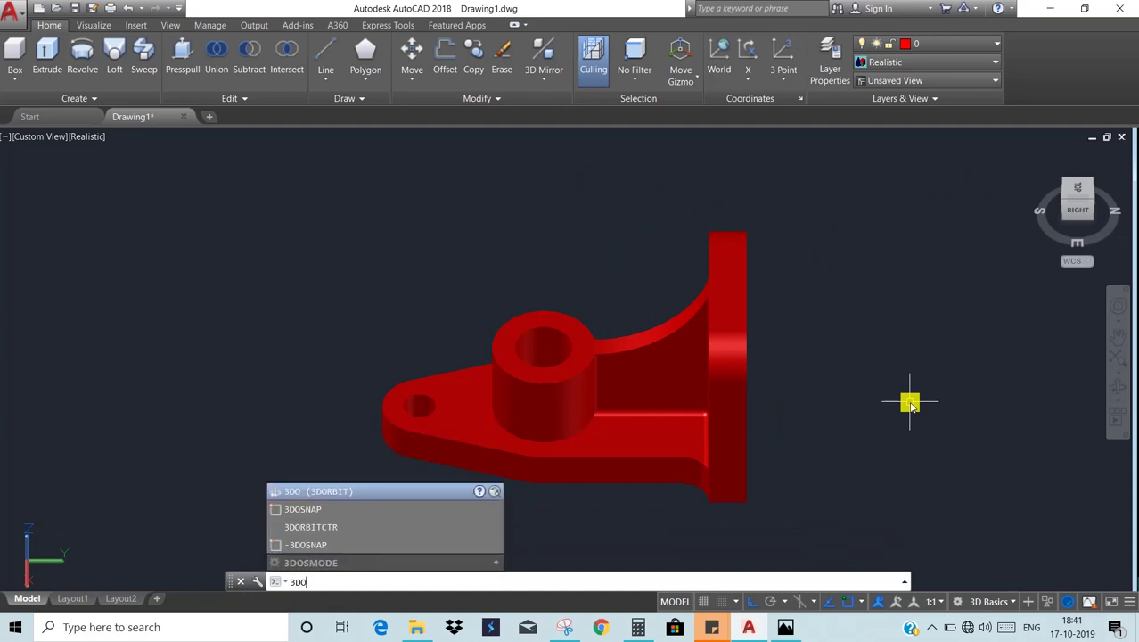
key(Return)
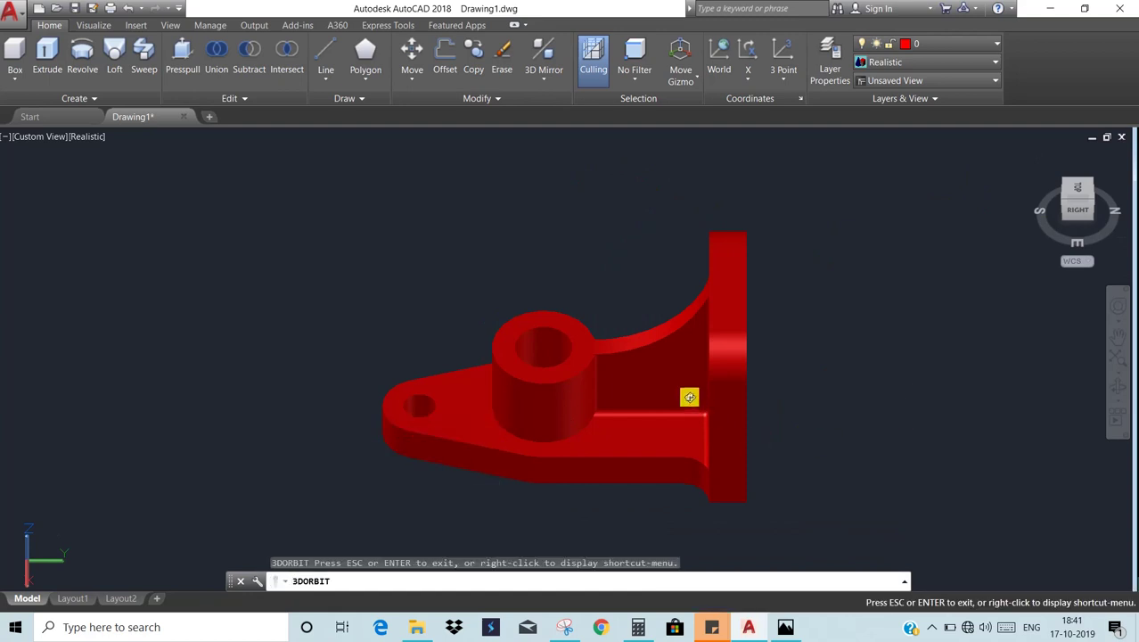
mouse_move(667, 352)
mouse_down()
mouse_move(642, 334)
mouse_move(643, 267)
mouse_move(661, 242)
mouse_move(719, 255)
mouse_move(587, 334)
mouse_move(638, 409)
mouse_move(941, 391)
mouse_move(831, 412)
mouse_move(784, 444)
mouse_up()
key(Escape)
key(Escape)
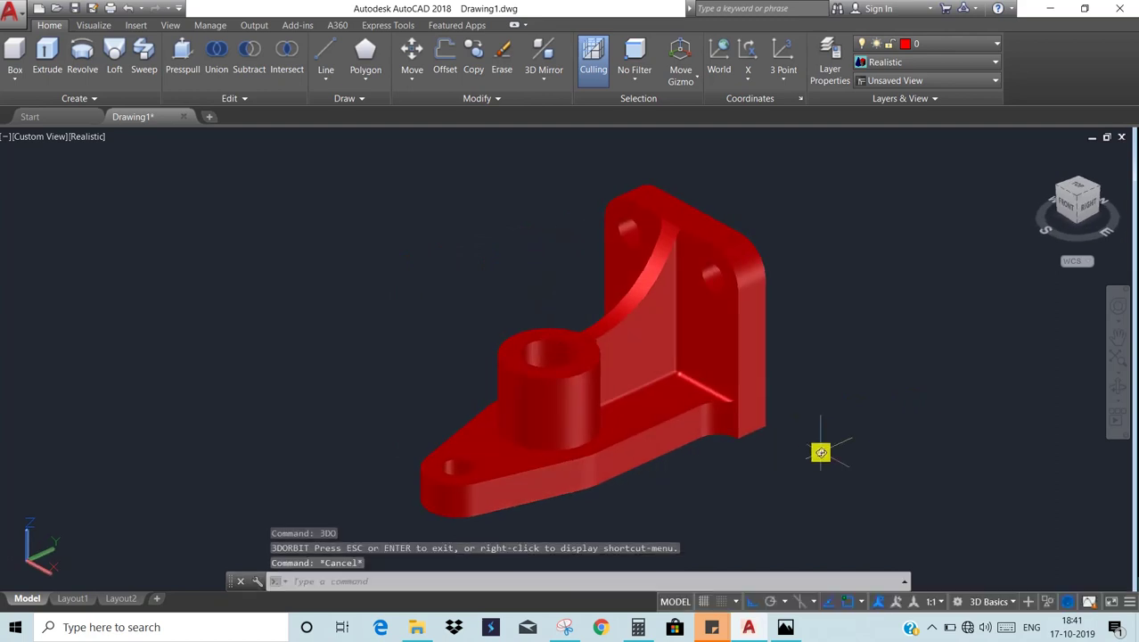
key(Escape)
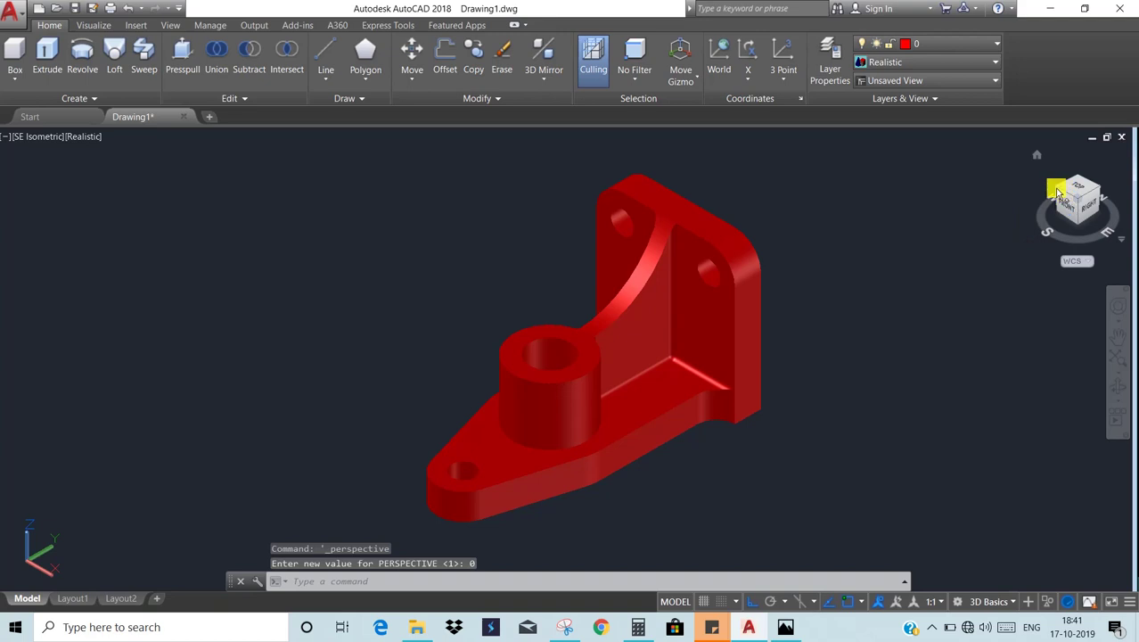
click(1056, 190)
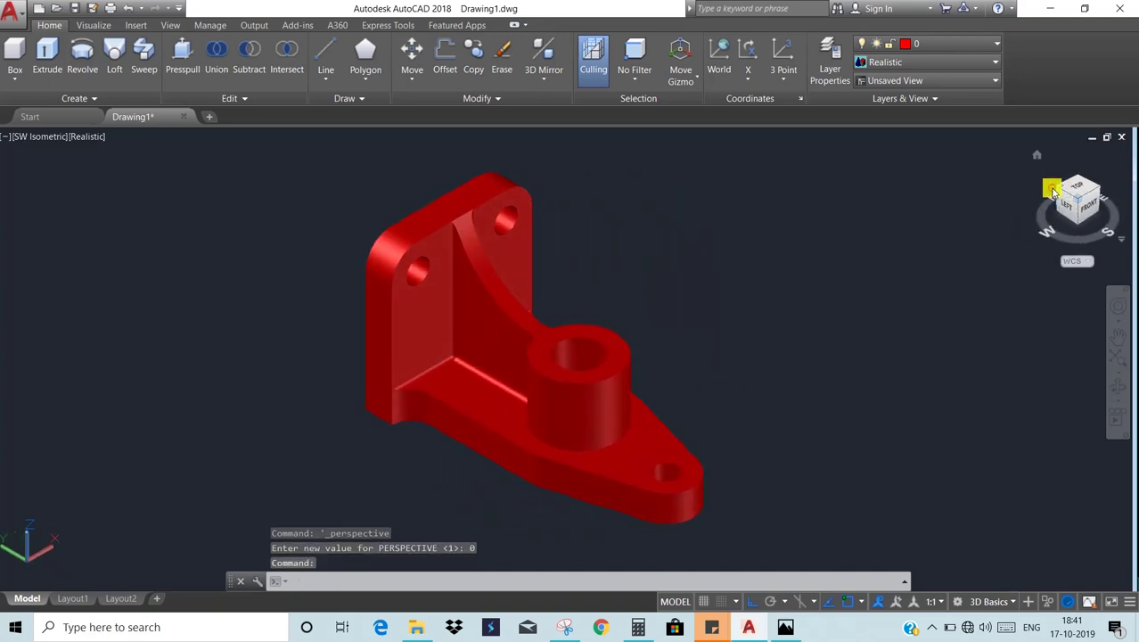
click(1053, 190)
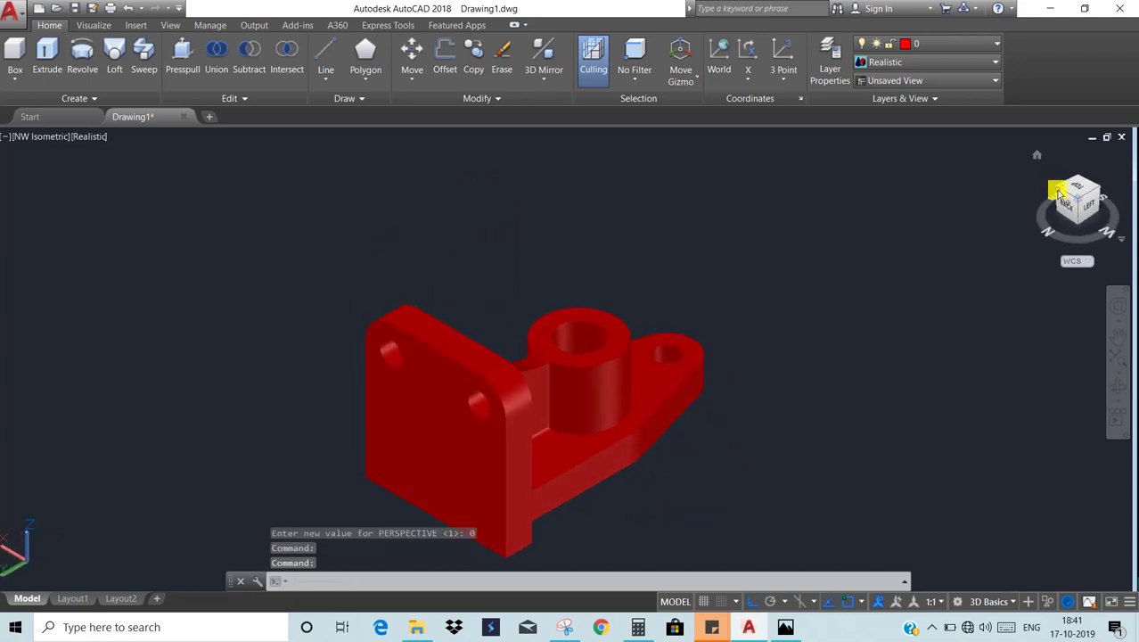
click(1059, 193)
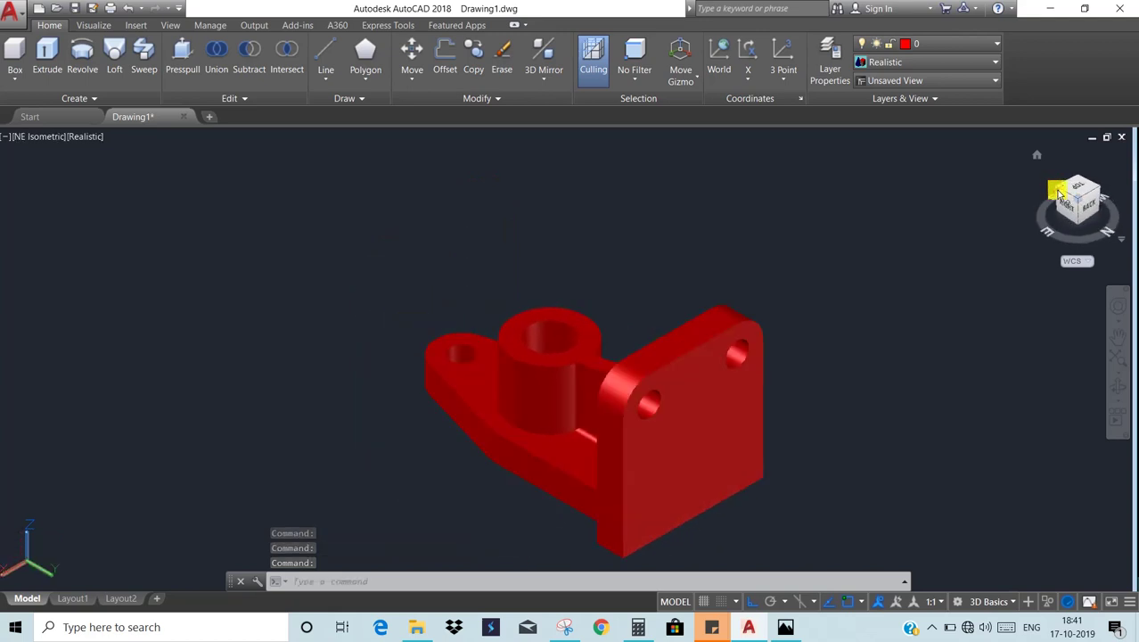
click(1058, 194)
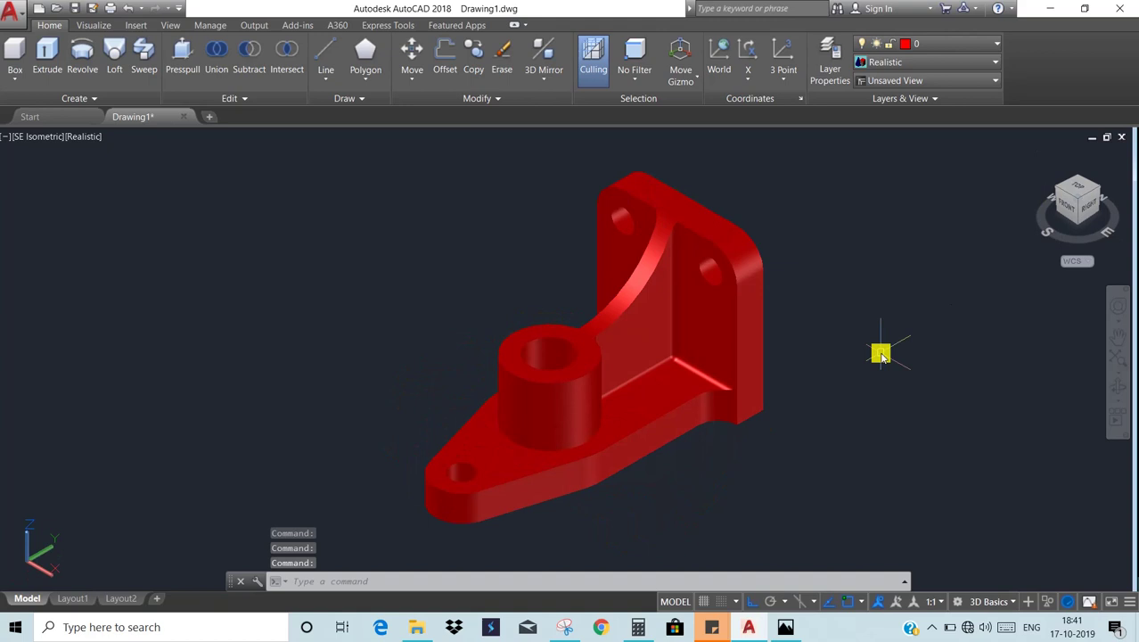